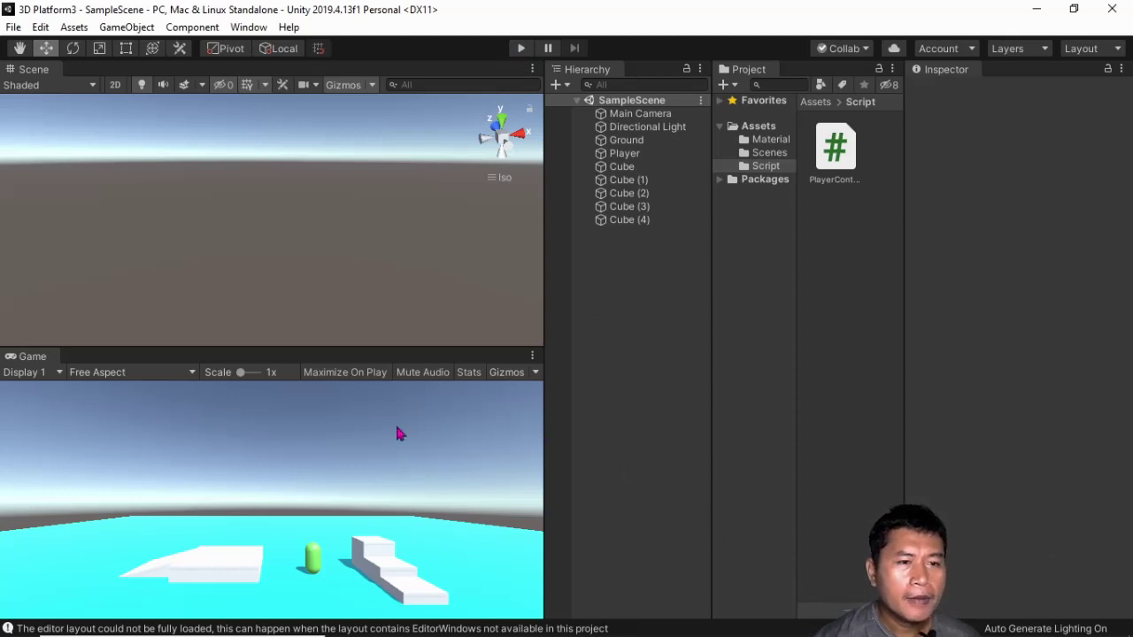
Step: Run the SampleScene in Play mode
{"action": "left_click", "coordinate": [521, 48]}
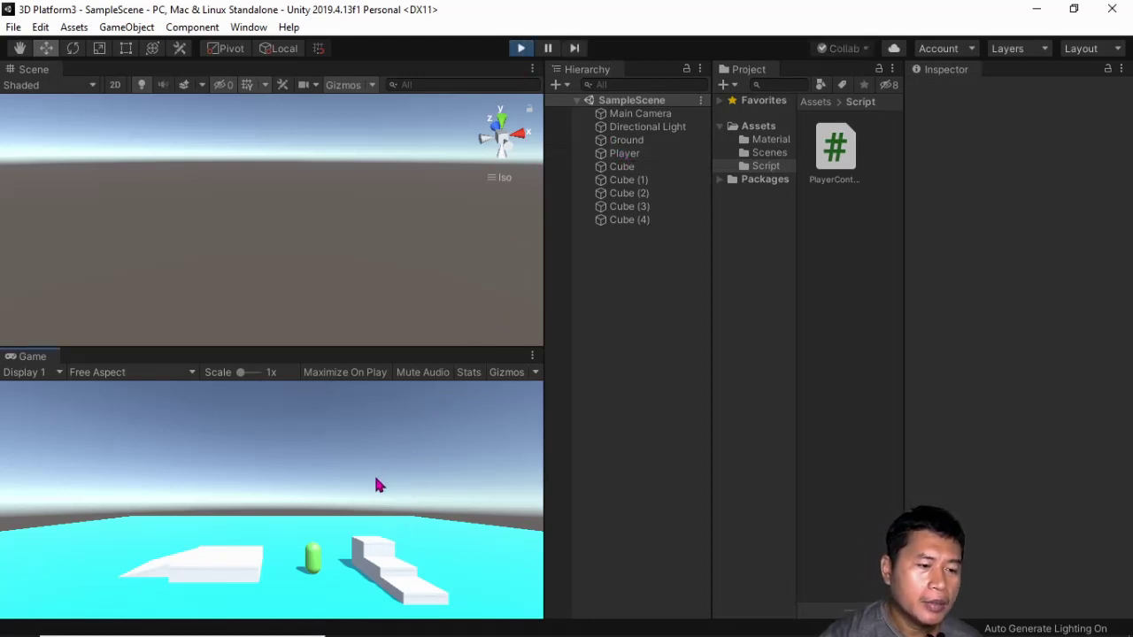
Step: Drive the capsule left and right across the platform with A/D/S, then jump with Space
{"action": "key", "text": "a"}
{"action": "key", "text": "d"}
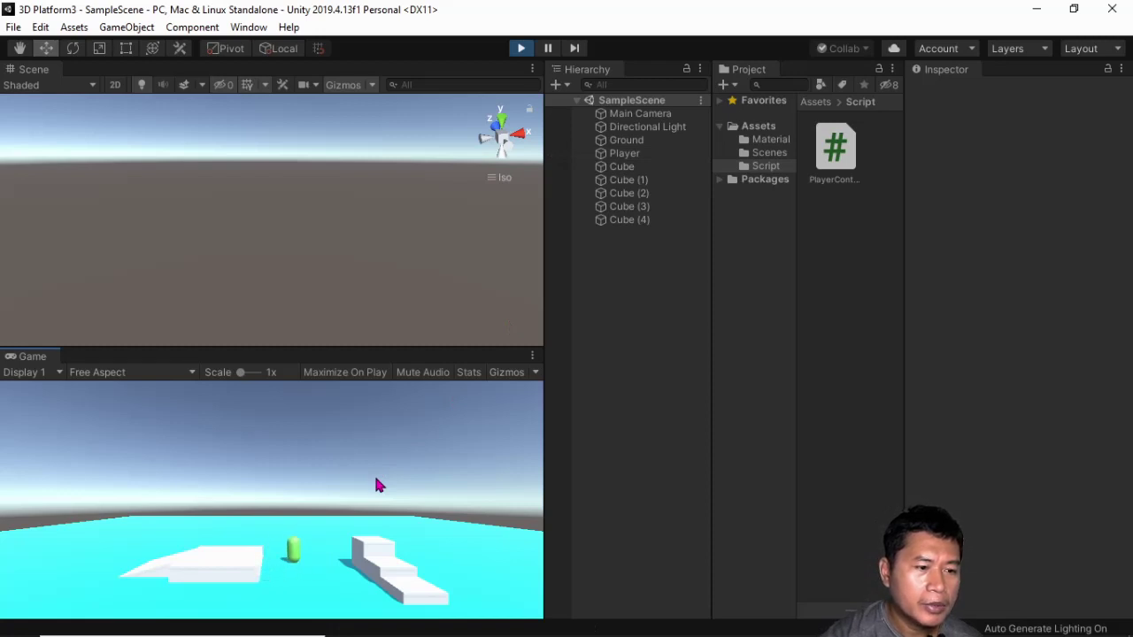
{"action": "key", "text": "a"}
{"action": "key", "text": "s"}
{"action": "key", "text": "d"}
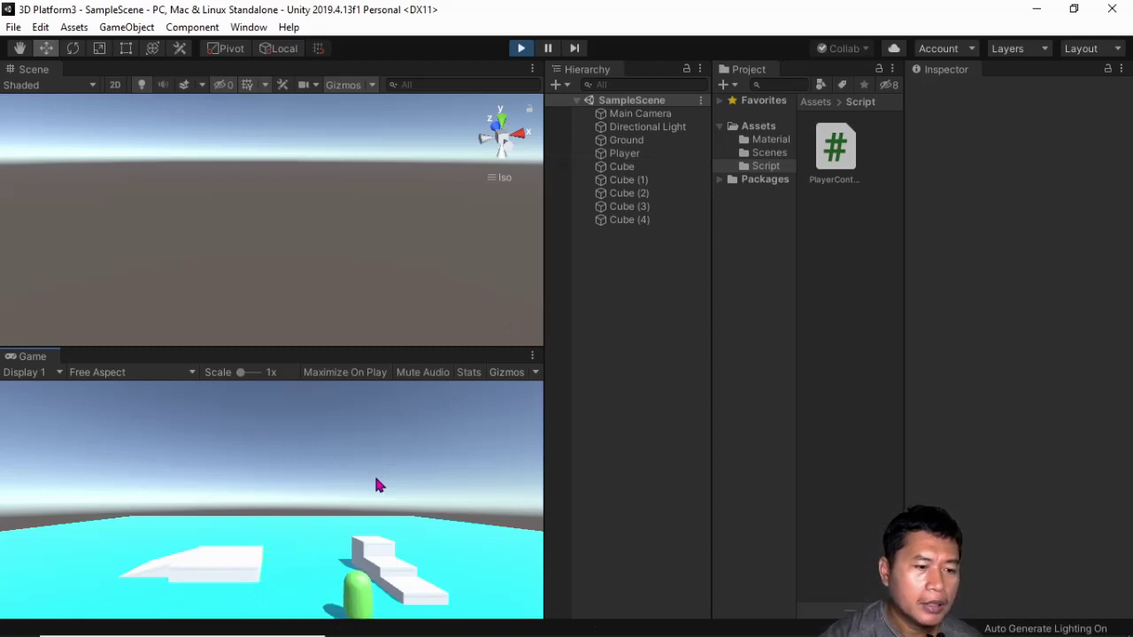
{"action": "key", "text": "a"}
{"action": "key", "text": "d"}
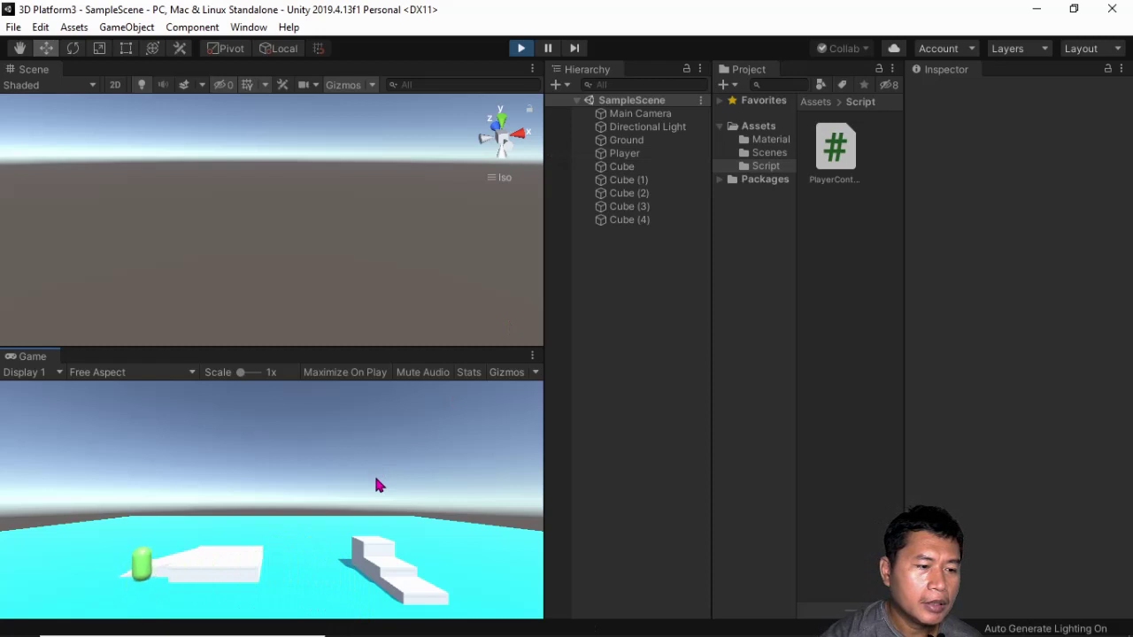
{"action": "key", "text": "a"}
{"action": "key", "text": "d"}
{"action": "key", "text": "d"}
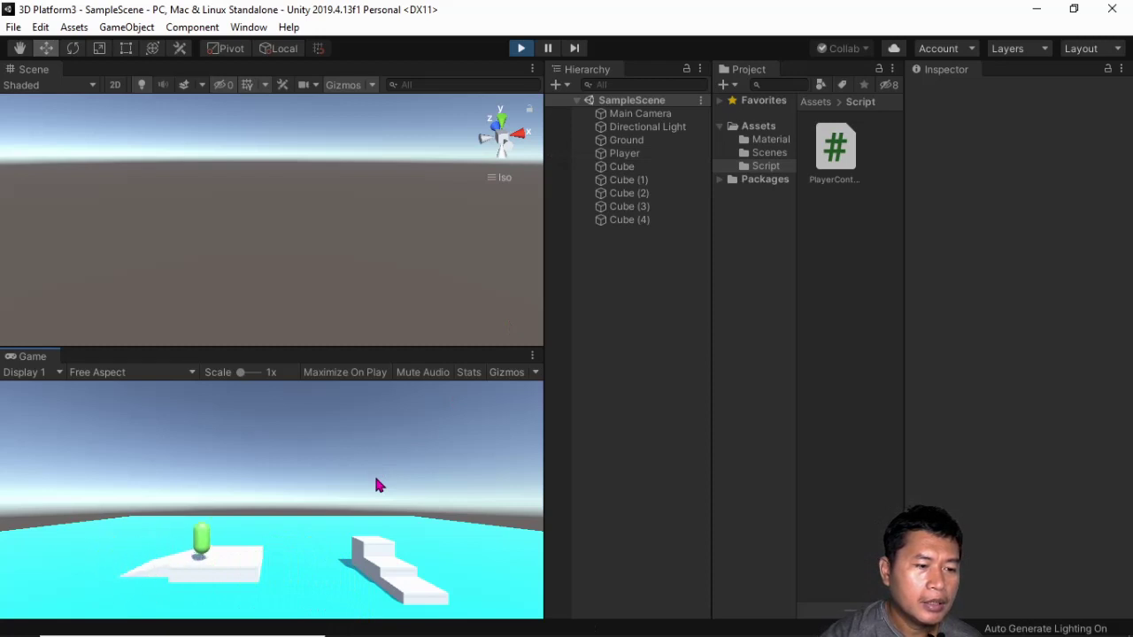
{"action": "key", "text": "a"}
{"action": "key", "text": "d"}
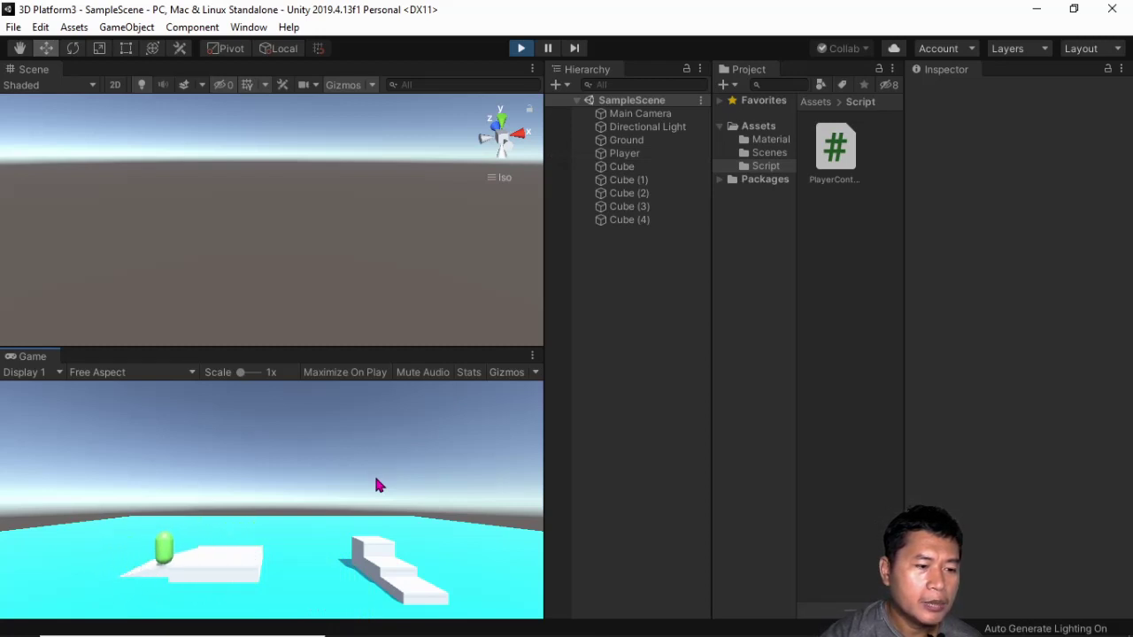
{"action": "key", "text": "a"}
{"action": "key", "text": "d"}
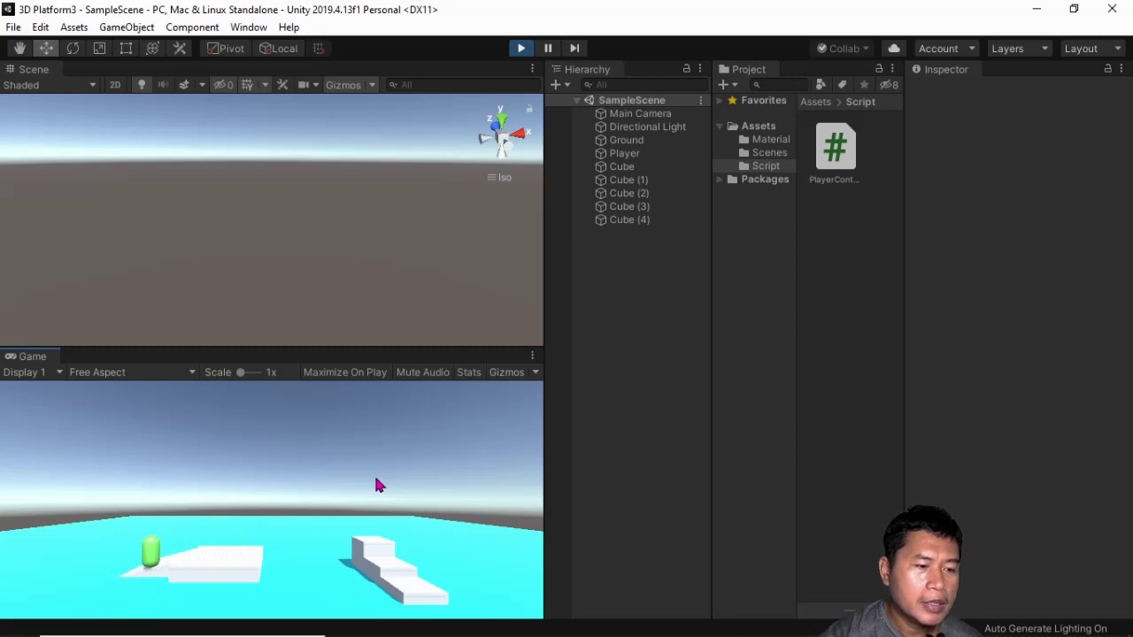
{"action": "key", "text": "a"}
{"action": "key", "text": "a"}
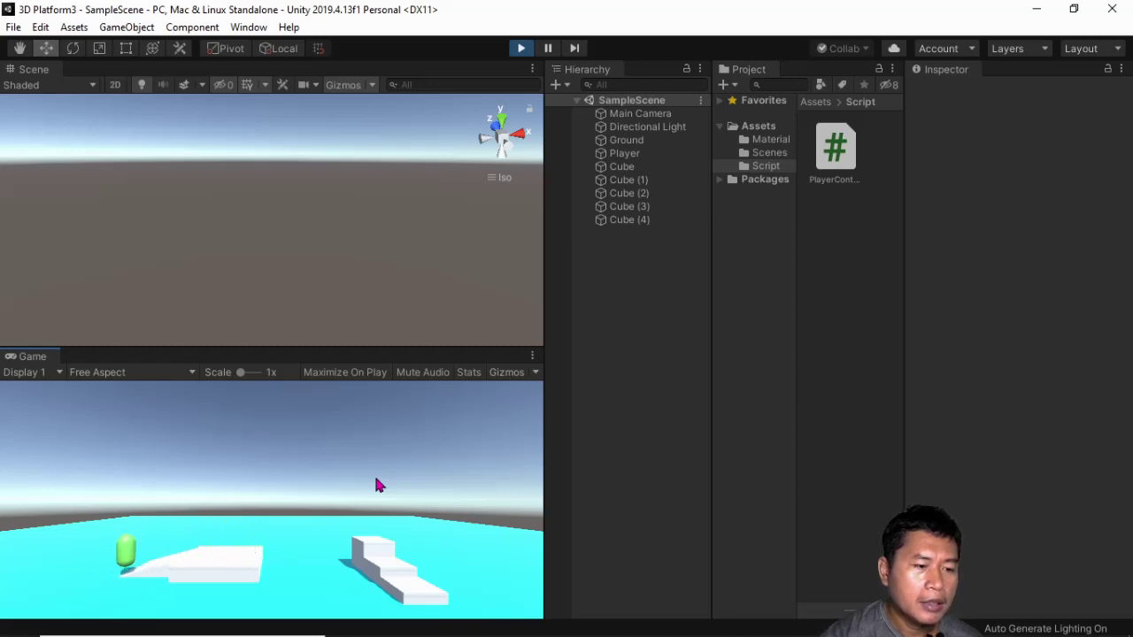
{"action": "key", "text": "d"}
{"action": "key", "text": "a"}
{"action": "key", "text": "a"}
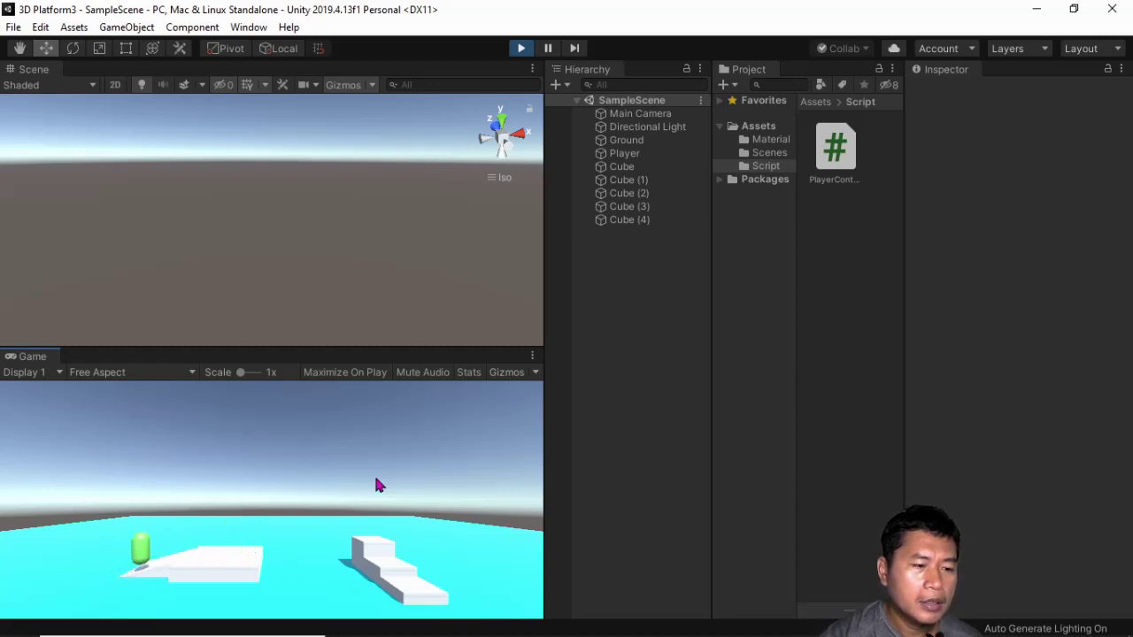
{"action": "key", "text": "d"}
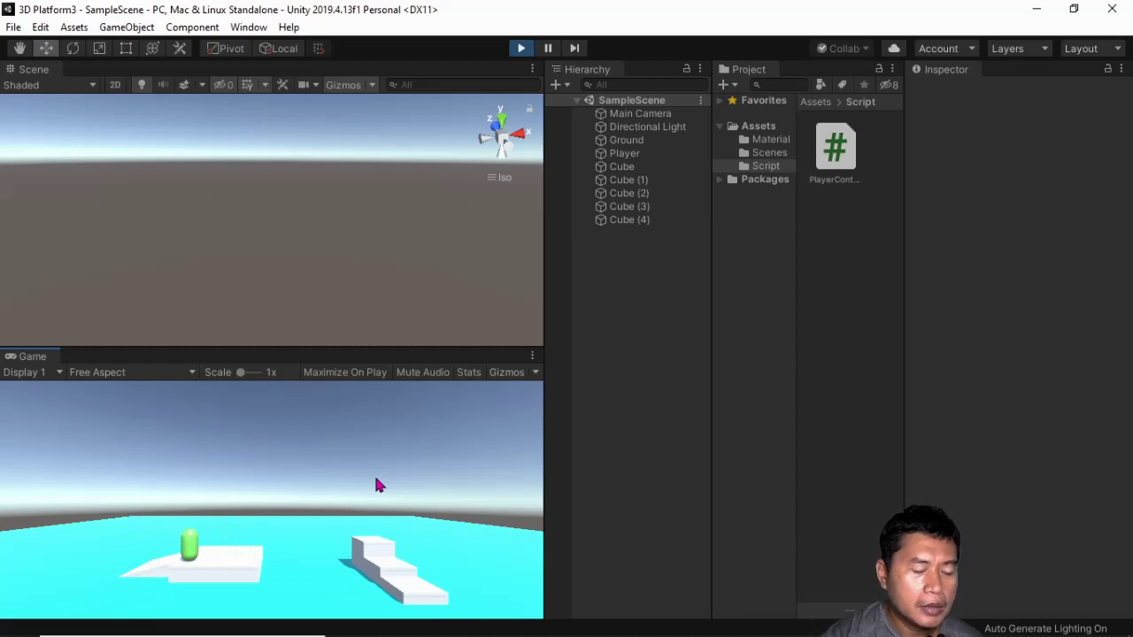
{"action": "key", "text": "a"}
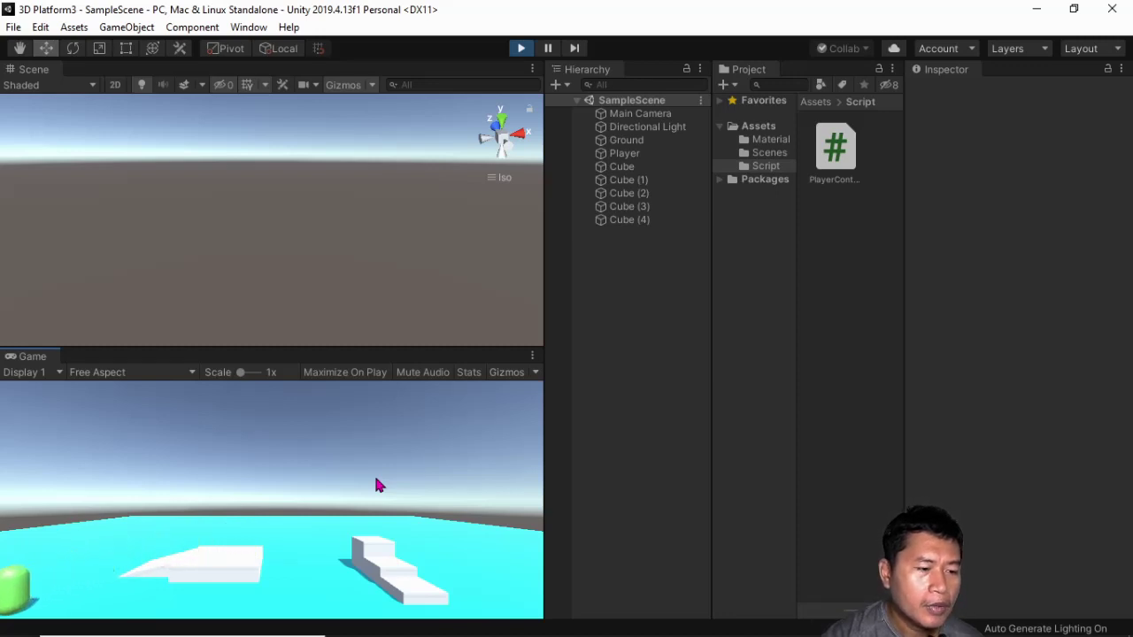
{"action": "key", "text": "d"}
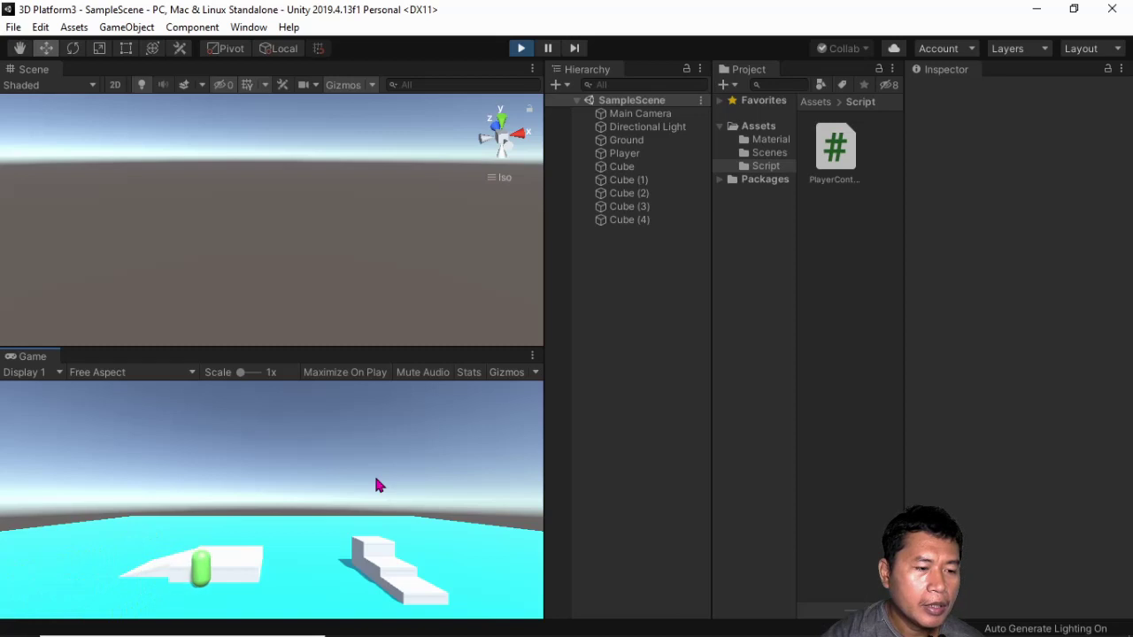
{"action": "key", "text": "a"}
{"action": "key", "text": "d"}
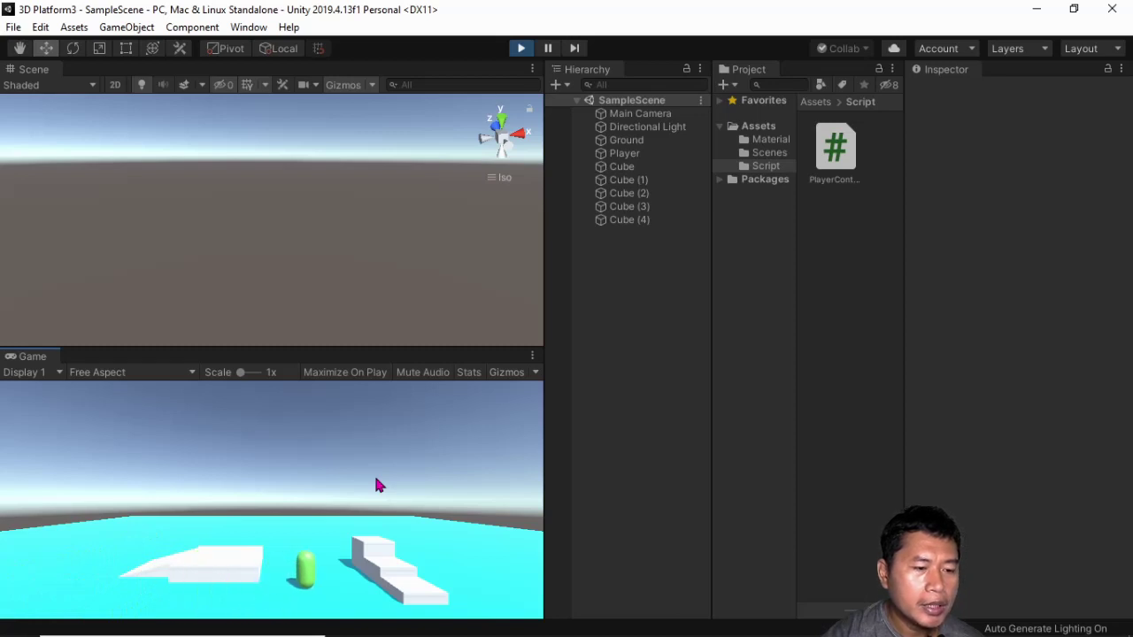
{"action": "key", "text": "a"}
{"action": "key", "text": "a"}
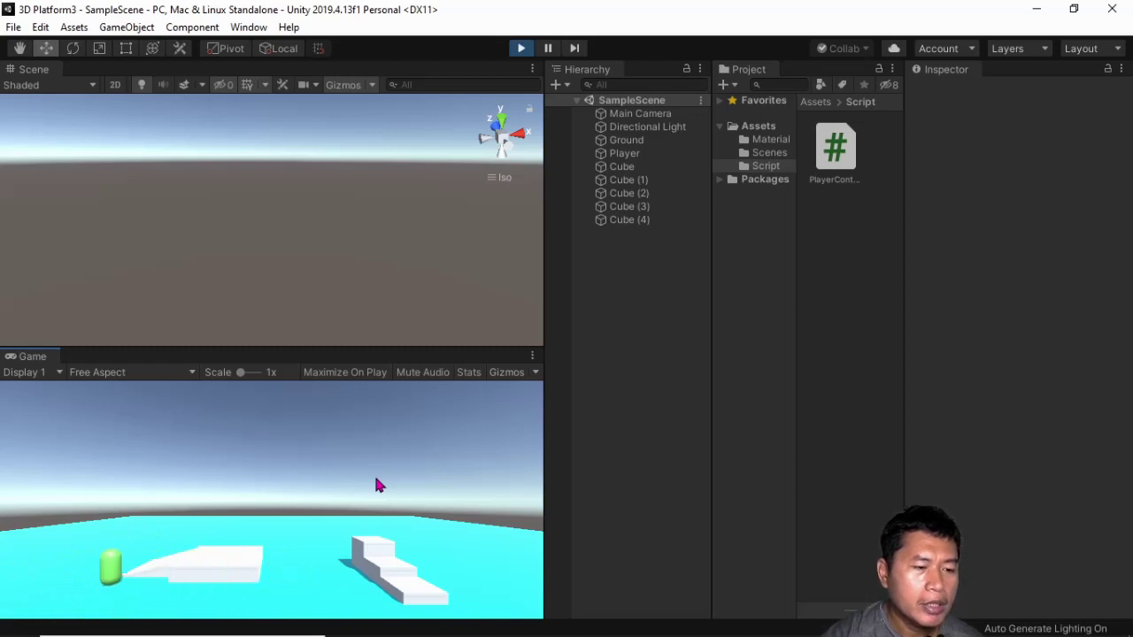
{"action": "key", "text": "d"}
{"action": "key", "text": "a"}
{"action": "key", "text": "a"}
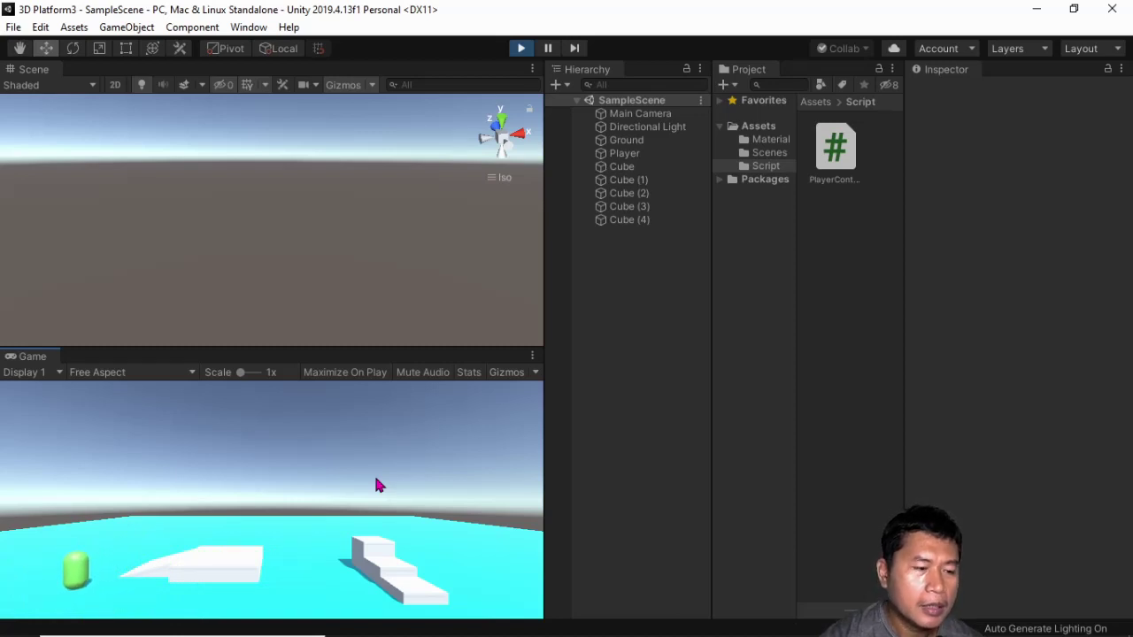
{"action": "key", "text": "space"}
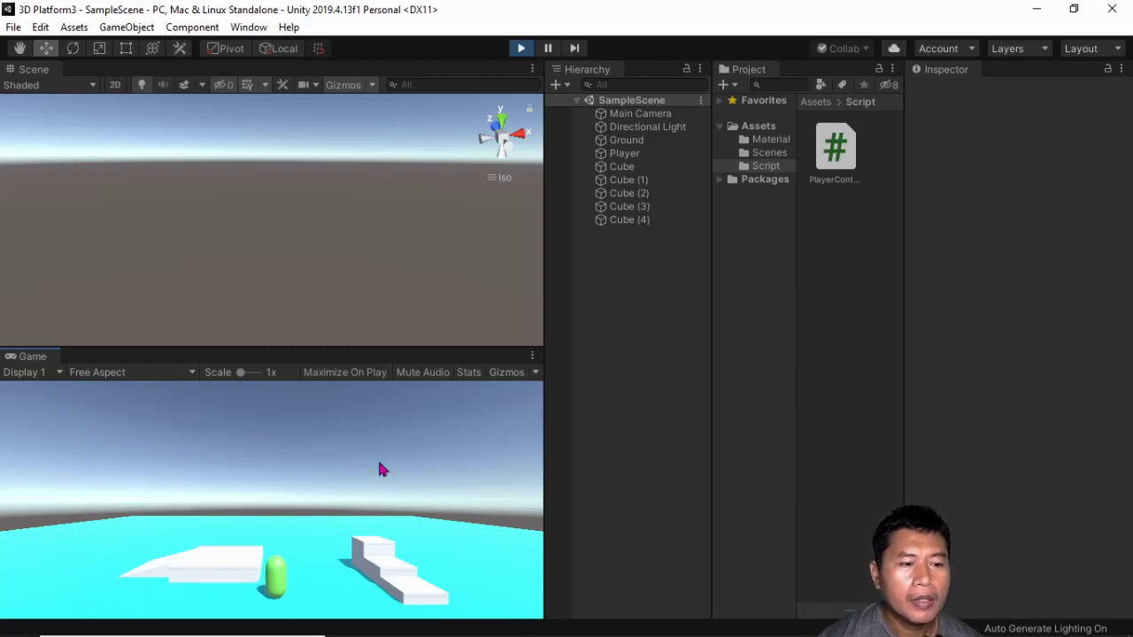
Step: Stop the game and remove the Player's Rigidbody, leaving its Player Controller (speed 10)
{"action": "left_click", "coordinate": [521, 49]}
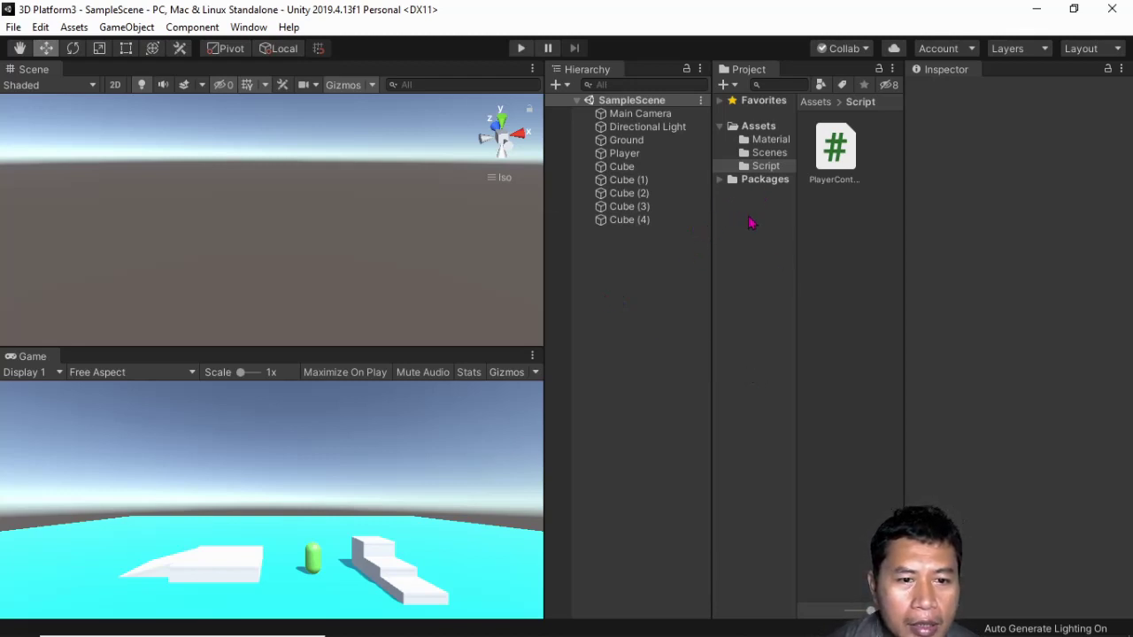
{"action": "left_click", "coordinate": [627, 155]}
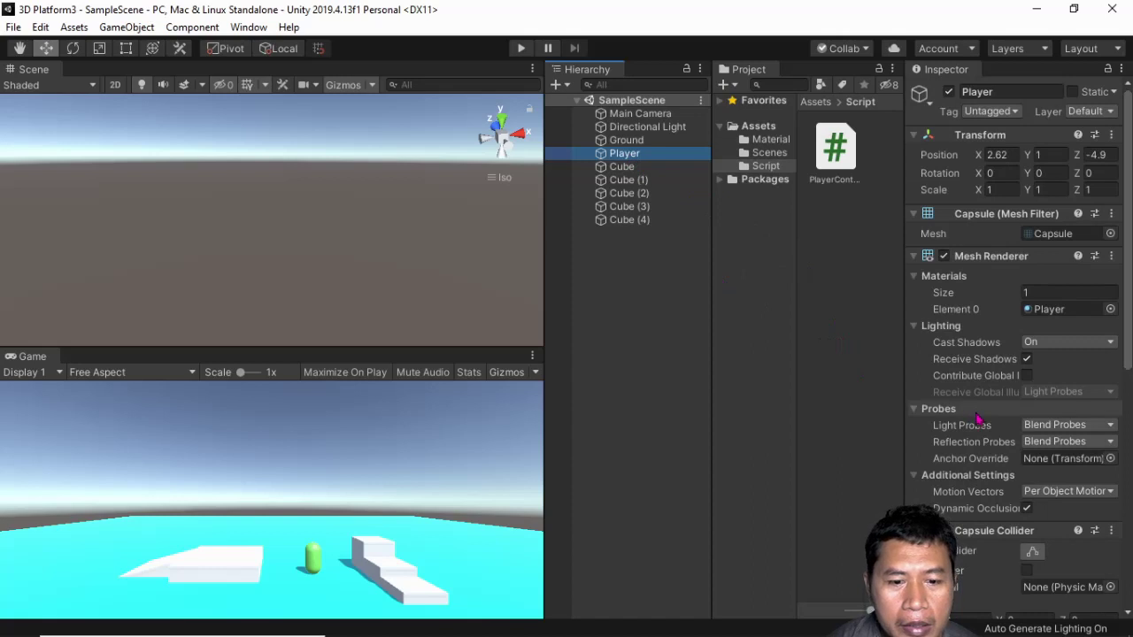
{"action": "left_click_drag", "start_coordinate": [1129, 341], "coordinate": [1128, 372]}
{"action": "scroll", "coordinate": [990, 401], "scroll_direction": "down", "scroll_amount": 5}
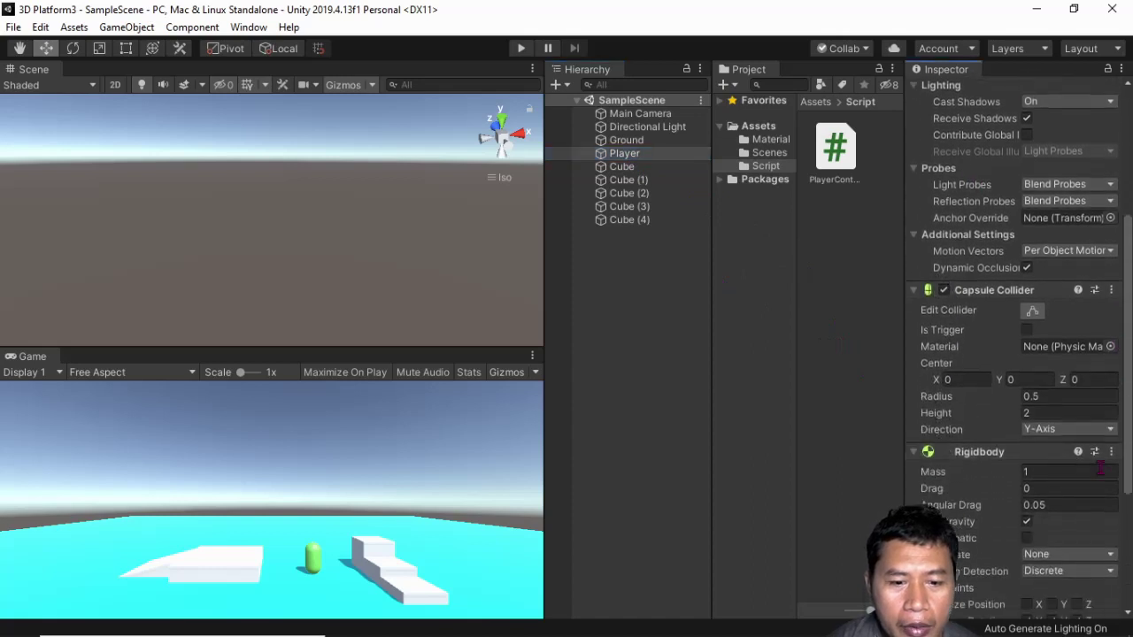
{"action": "scroll", "coordinate": [990, 402], "scroll_direction": "down", "scroll_amount": 2}
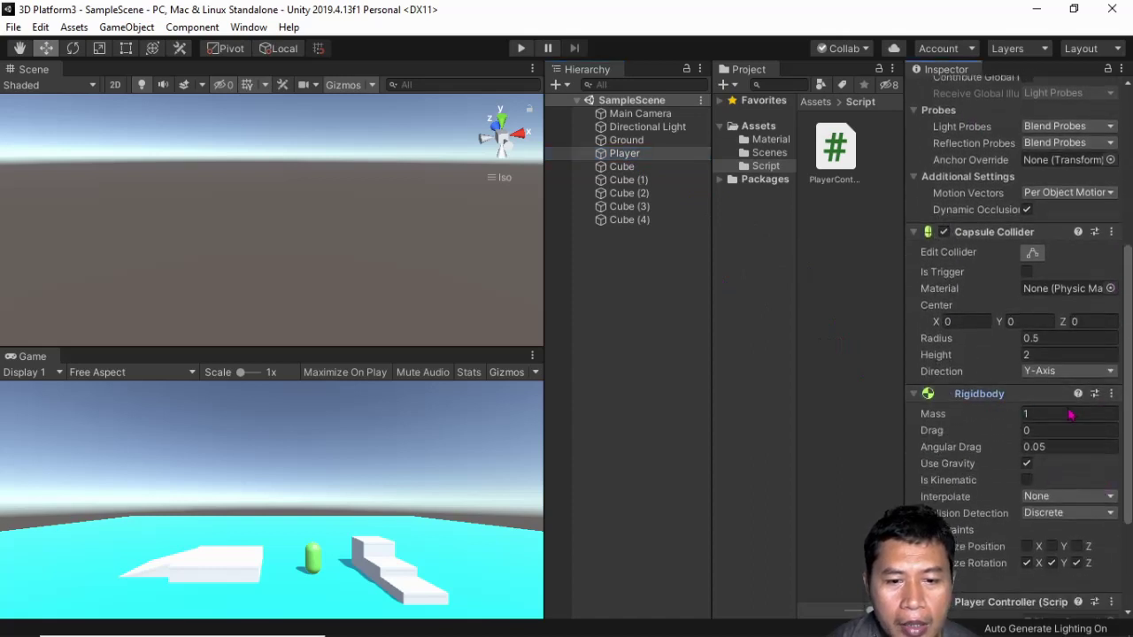
{"action": "left_click", "coordinate": [990, 399]}
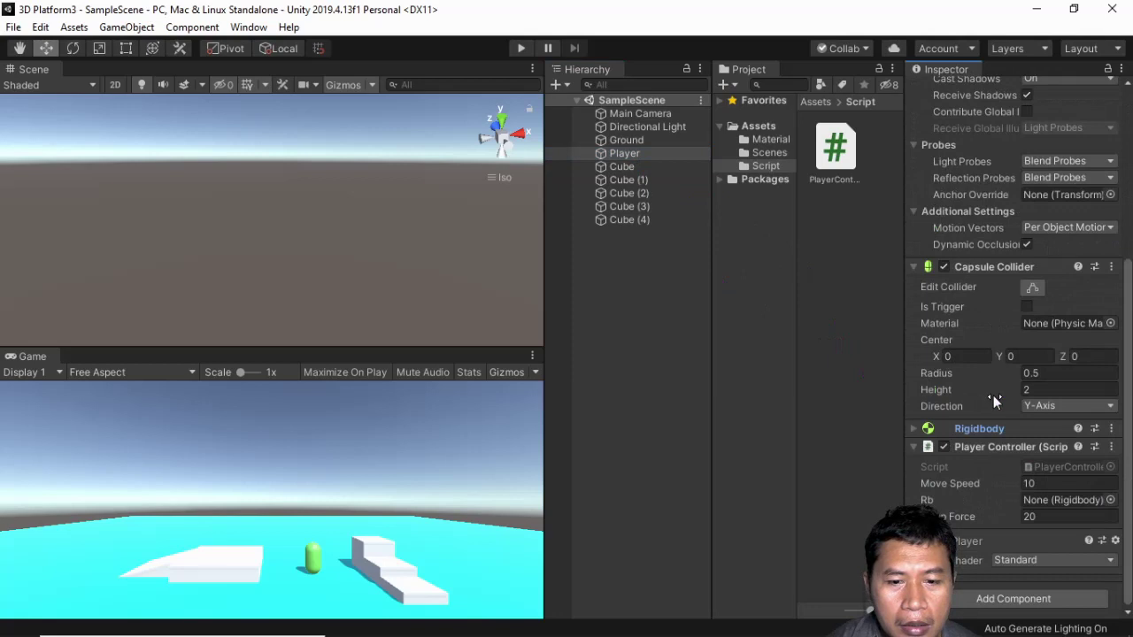
{"action": "left_click", "coordinate": [1112, 428]}
{"action": "left_click", "coordinate": [1037, 472]}
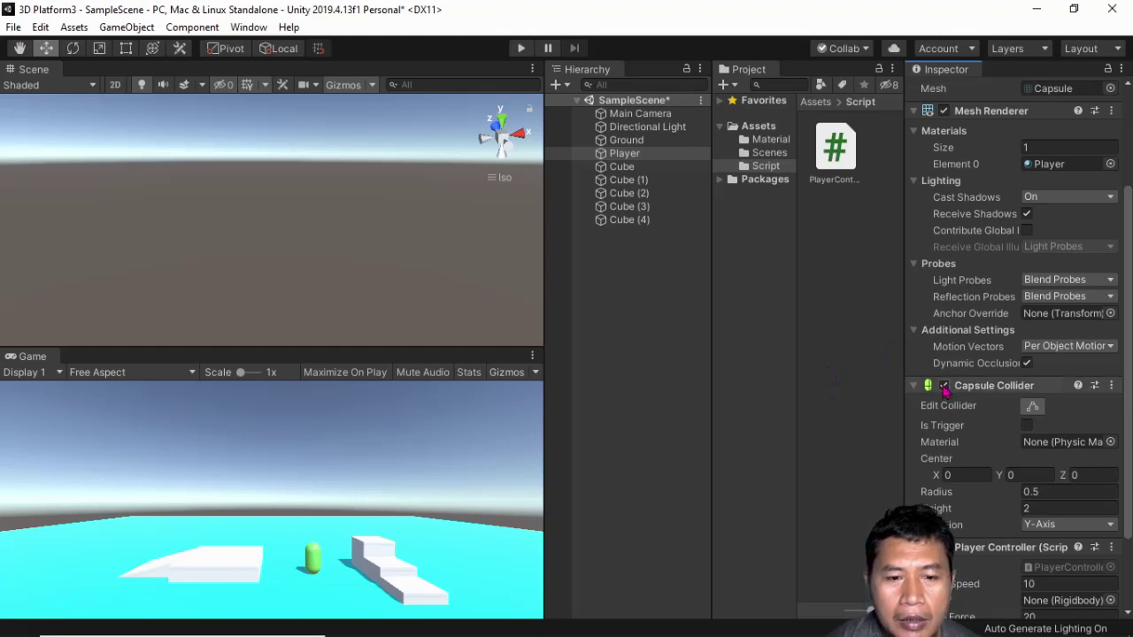
Step: Frame the Player in the scene and leave its Capsule Collider unticked
{"action": "double_click", "coordinate": [624, 154]}
{"action": "scroll", "coordinate": [430, 232], "scroll_direction": "down", "scroll_amount": 2}
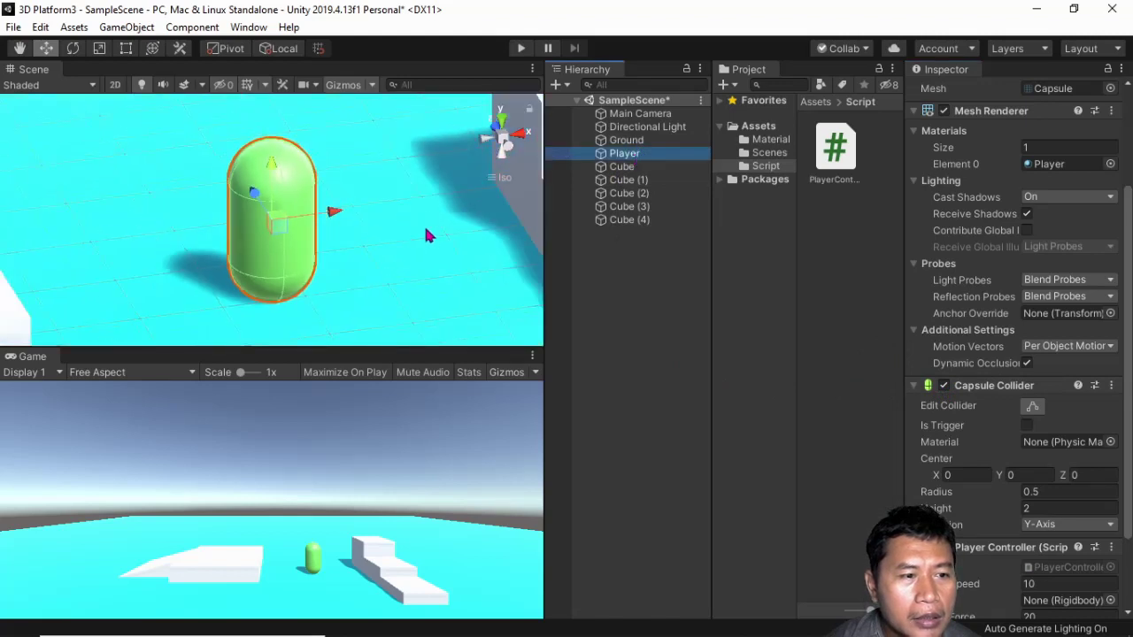
{"action": "scroll", "coordinate": [411, 226], "scroll_direction": "down", "scroll_amount": 3}
{"action": "scroll", "coordinate": [406, 224], "scroll_direction": "down", "scroll_amount": 1}
{"action": "scroll", "coordinate": [397, 239], "scroll_direction": "up", "scroll_amount": 2}
{"action": "scroll", "coordinate": [354, 248], "scroll_direction": "up", "scroll_amount": 2}
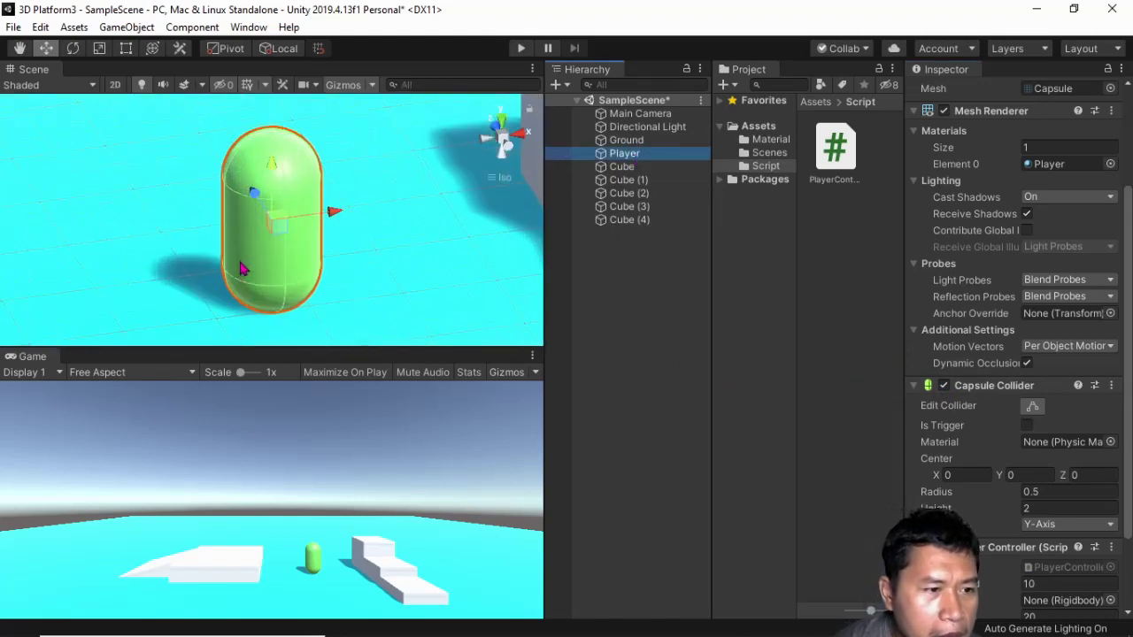
{"action": "scroll", "coordinate": [287, 258], "scroll_direction": "up", "scroll_amount": 1}
{"action": "scroll", "coordinate": [287, 258], "scroll_direction": "up", "scroll_amount": 1}
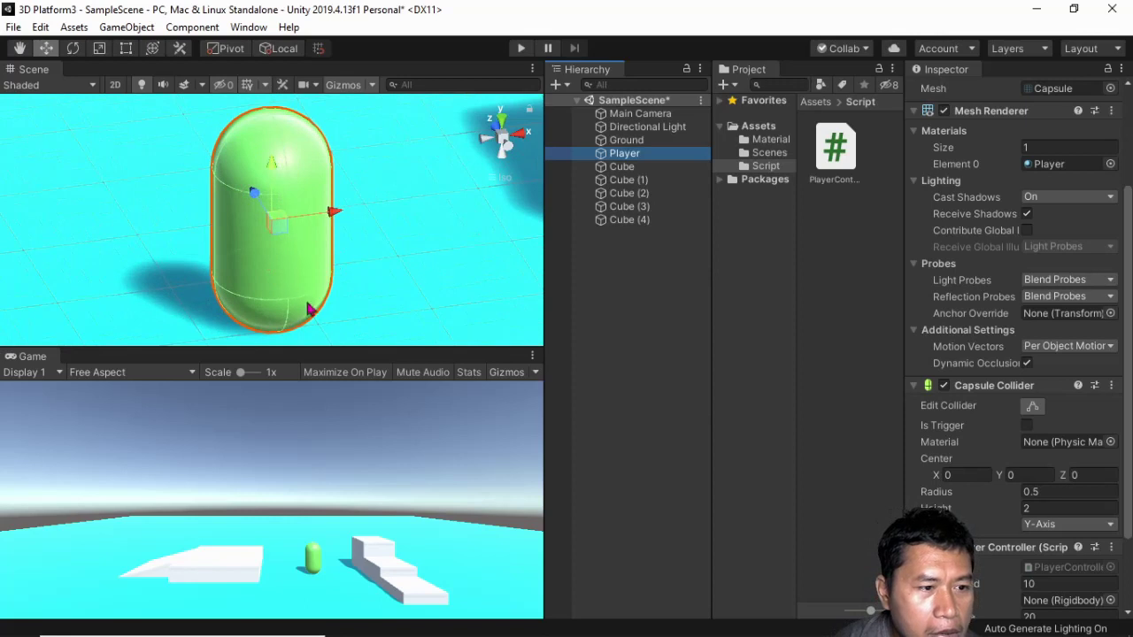
{"action": "scroll", "coordinate": [309, 307], "scroll_direction": "down", "scroll_amount": 2}
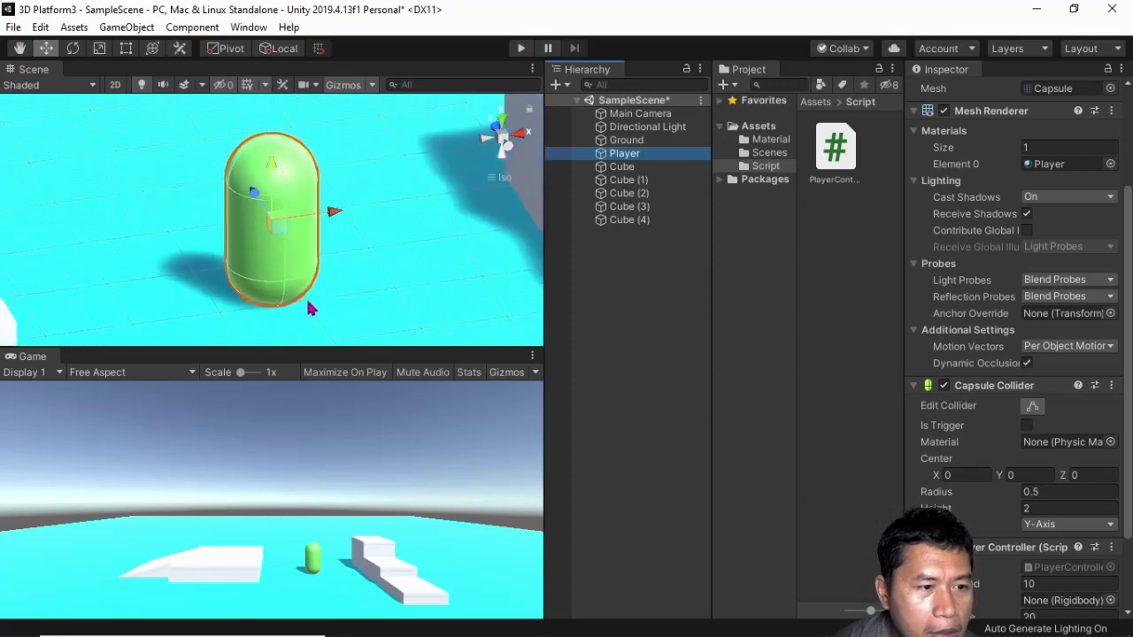
{"action": "left_click", "coordinate": [944, 386]}
{"action": "left_click", "coordinate": [944, 386]}
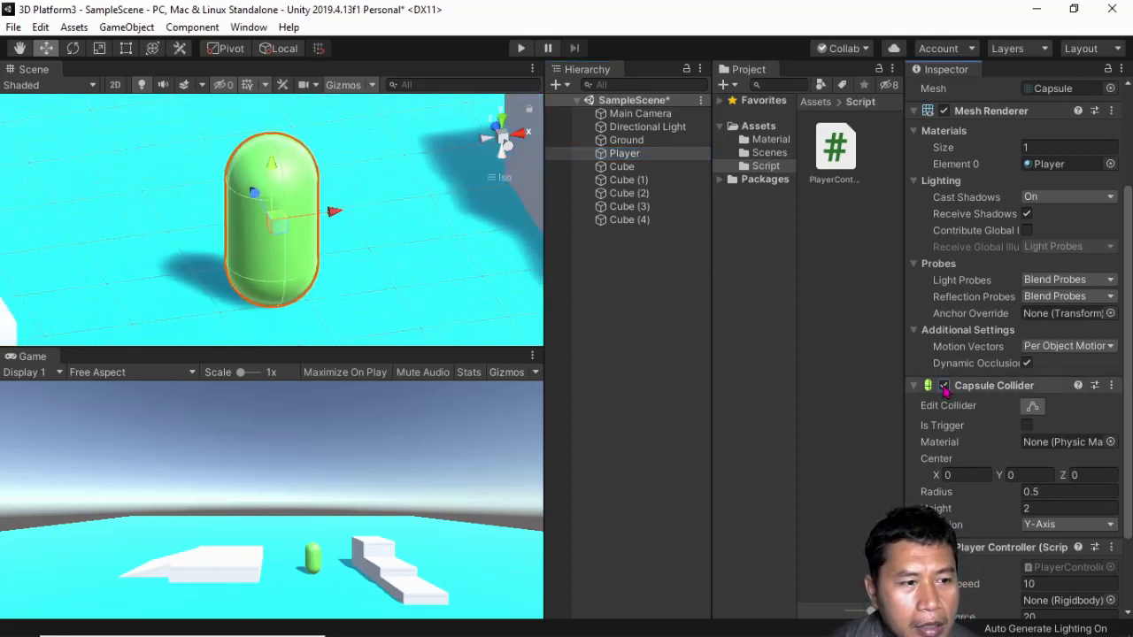
{"action": "left_click", "coordinate": [943, 386]}
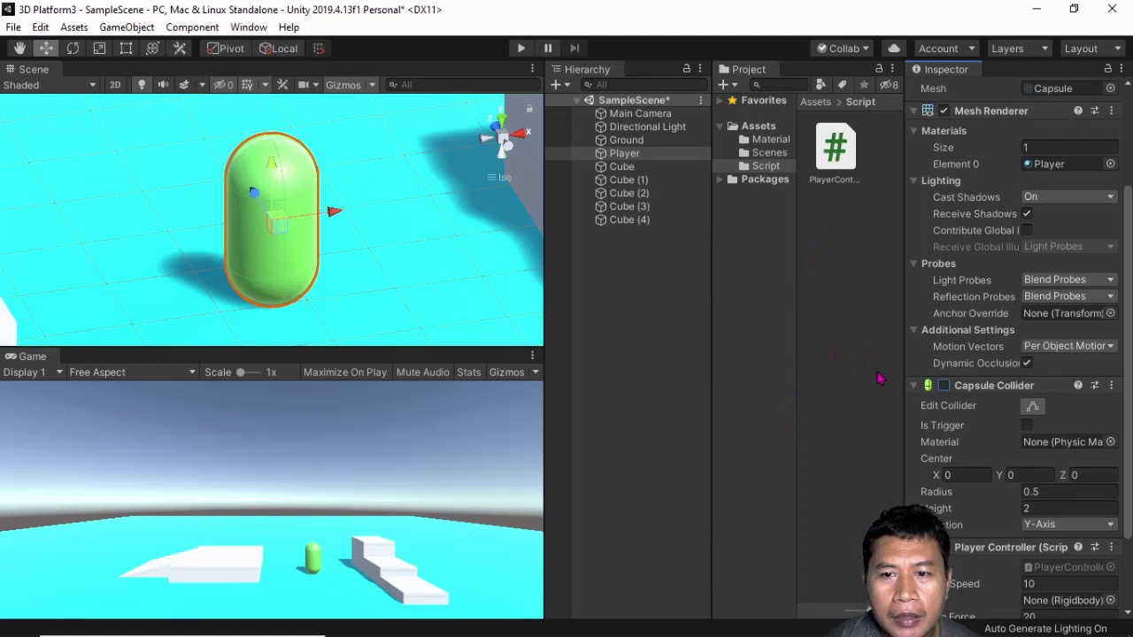
Step: Add a Character Controller to the Player and open PlayerController.cs in Visual Studio 2019
{"action": "scroll", "coordinate": [1068, 425], "scroll_direction": "down", "scroll_amount": 3}
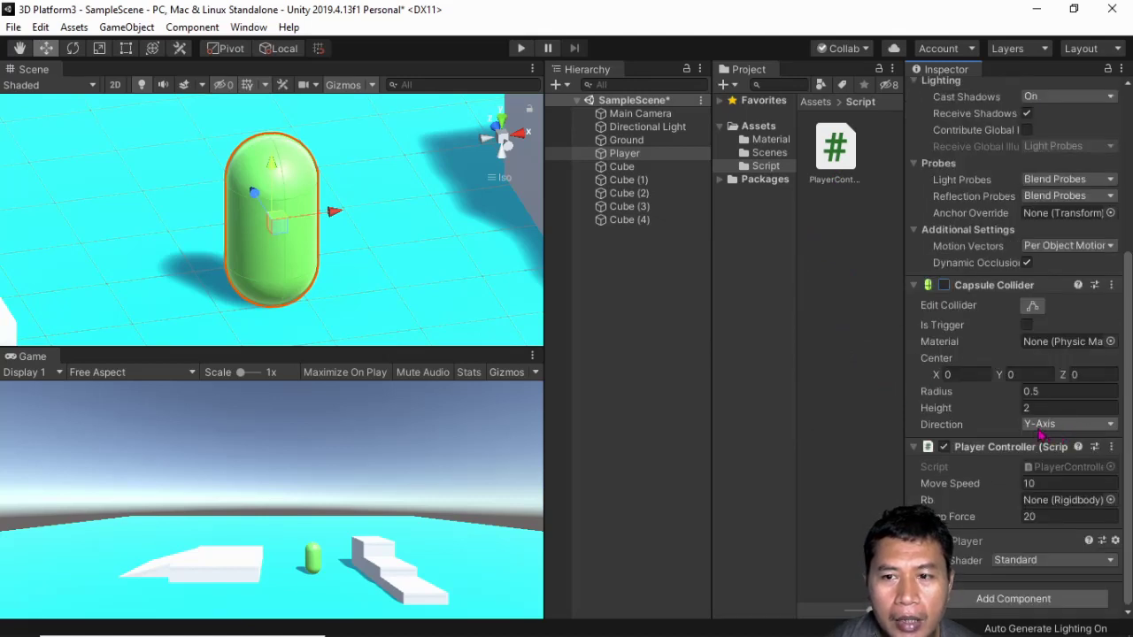
{"action": "left_click", "coordinate": [1000, 599]}
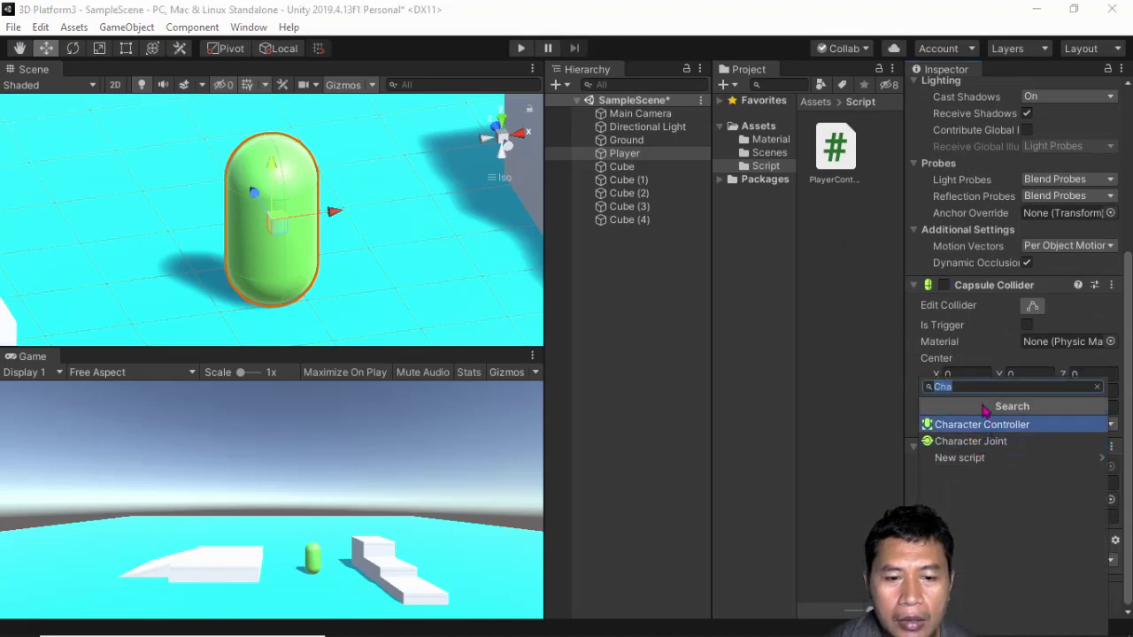
{"action": "key", "text": "BackSpace"}
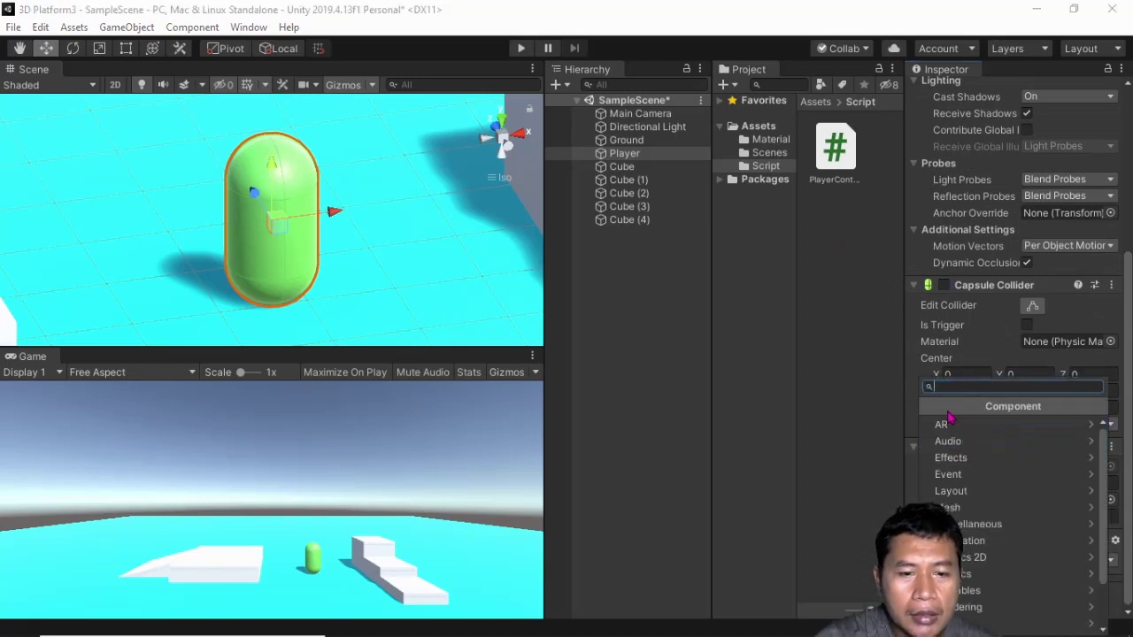
{"action": "type", "text": "ch"}
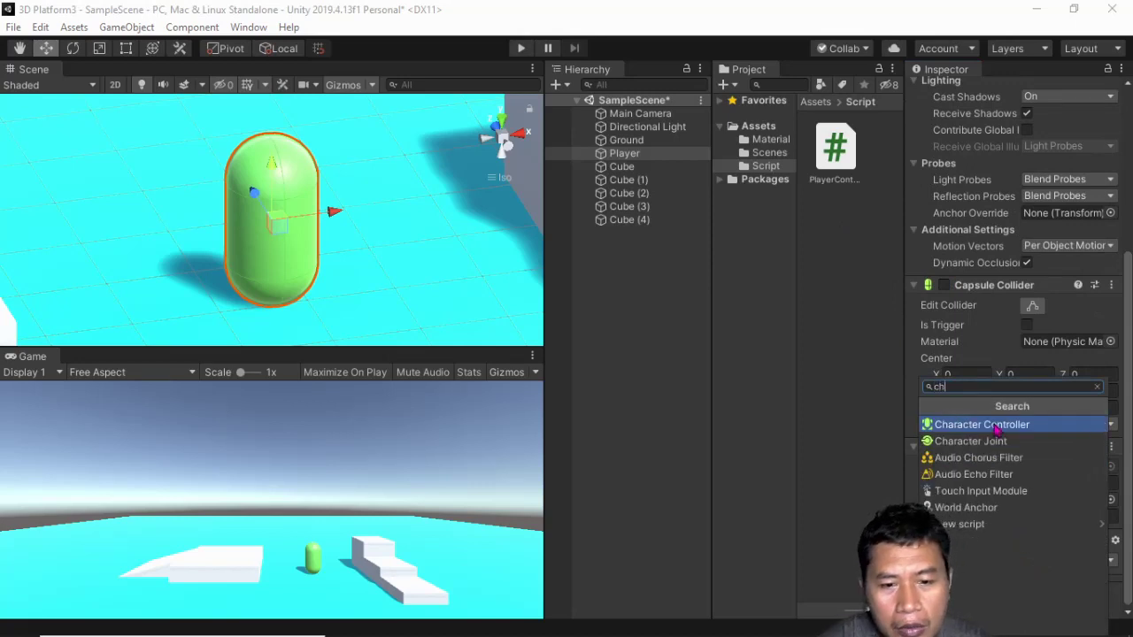
{"action": "left_click", "coordinate": [998, 429]}
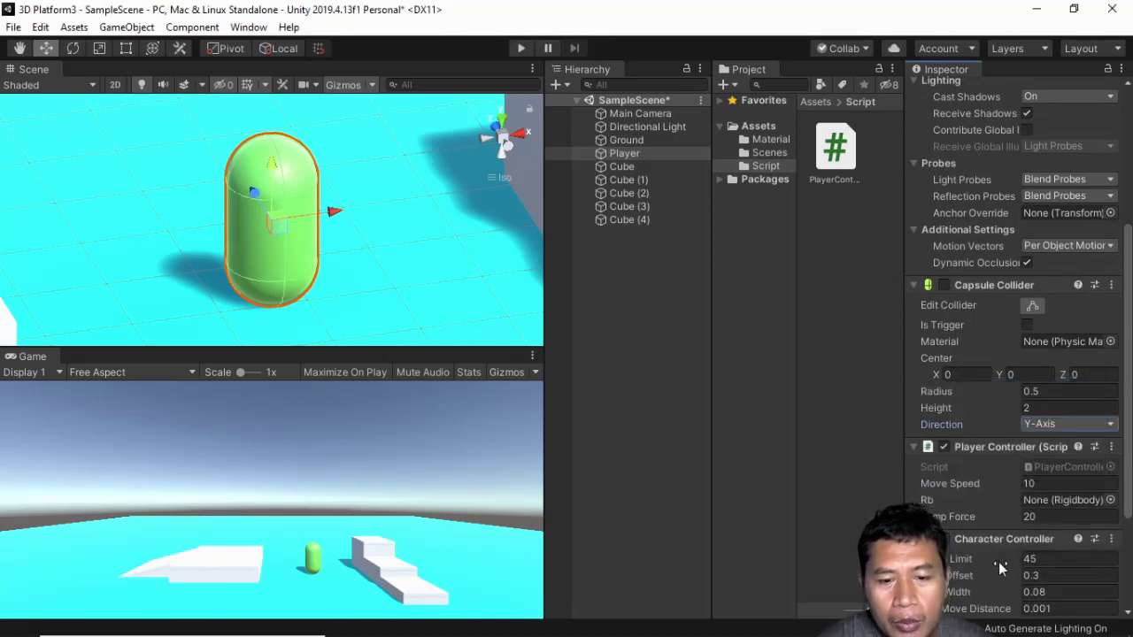
{"action": "scroll", "coordinate": [998, 562], "scroll_direction": "down", "scroll_amount": 3}
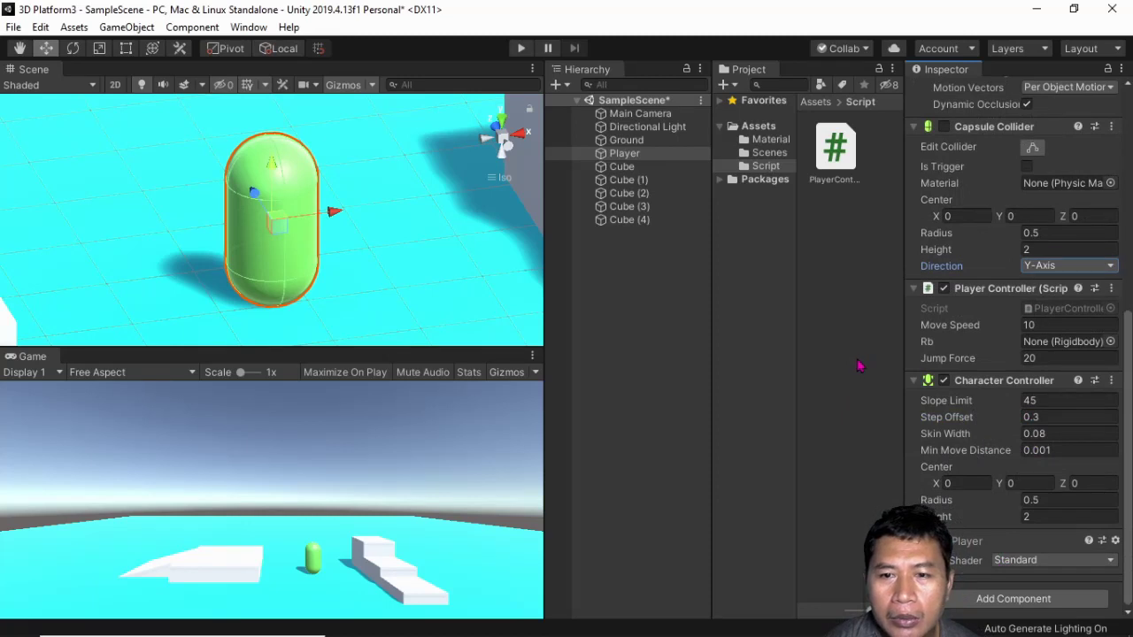
{"action": "double_click", "coordinate": [839, 168]}
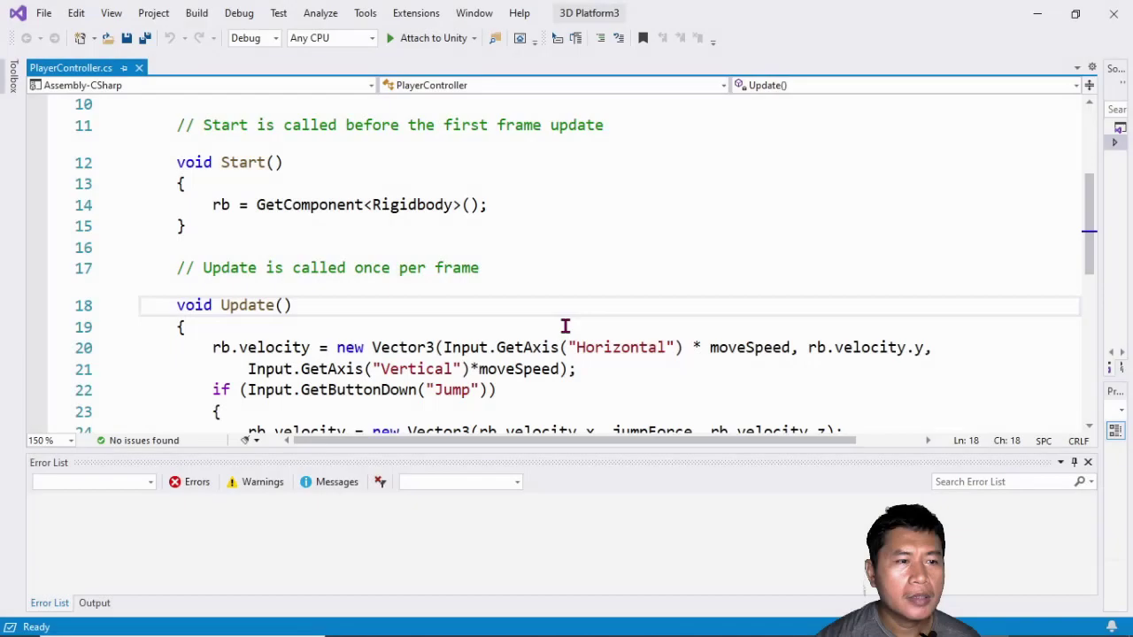
Step: Comment out 'public Rigidbody rb;' and the 'rb = GetComponent<Rigidbody>();' line in Start
{"action": "scroll", "coordinate": [200, 217], "scroll_direction": "up", "scroll_amount": 2}
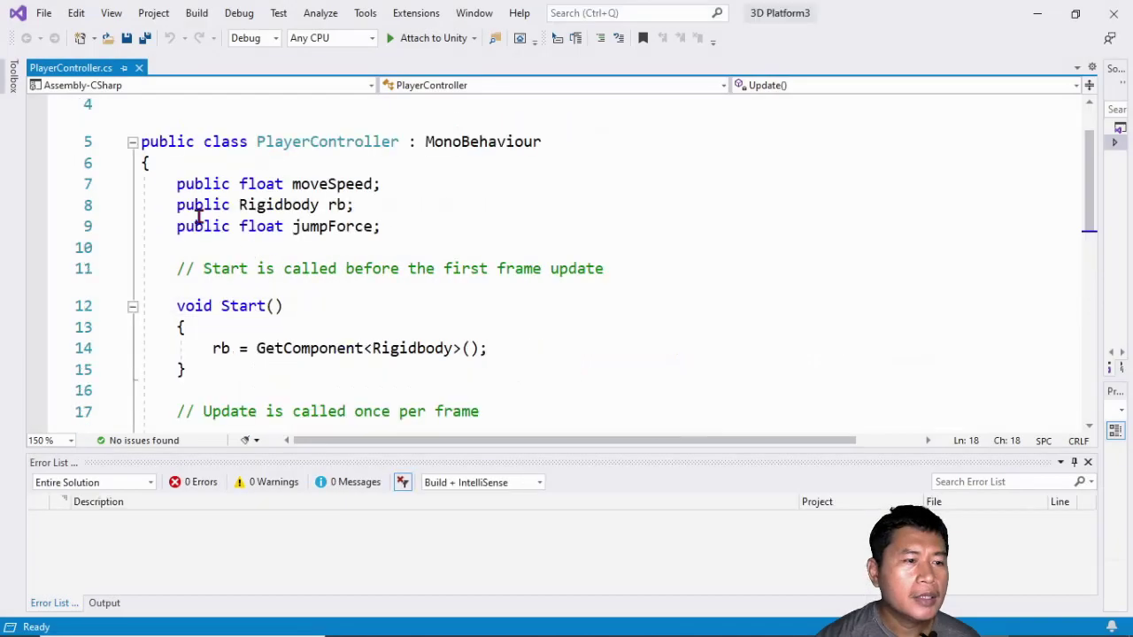
{"action": "left_click", "coordinate": [199, 211]}
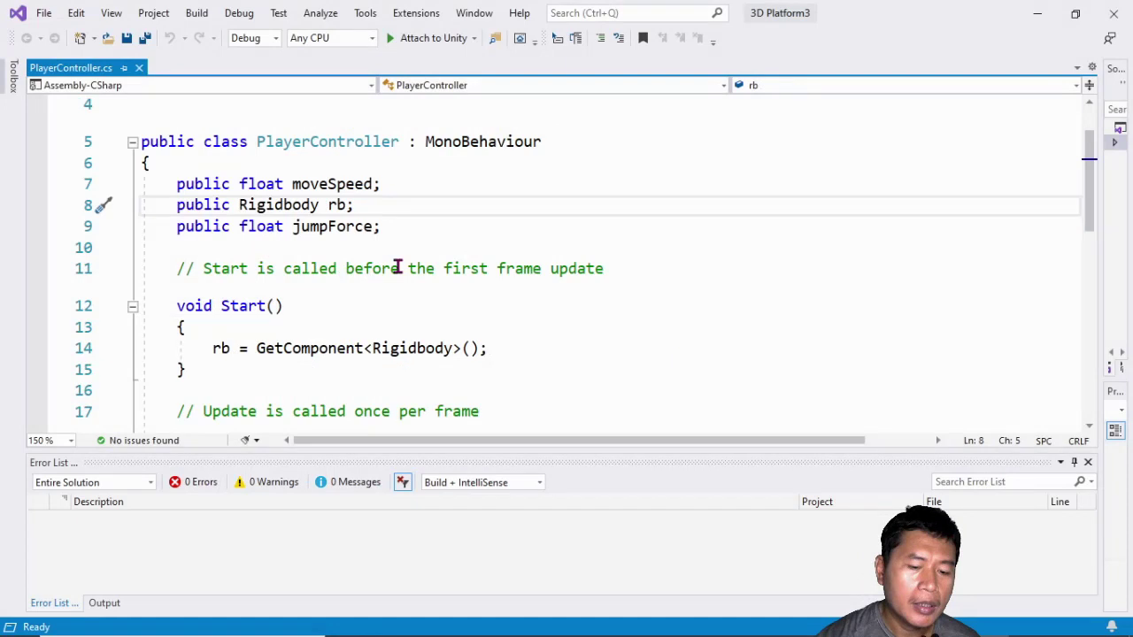
{"action": "type", "text": "//"}
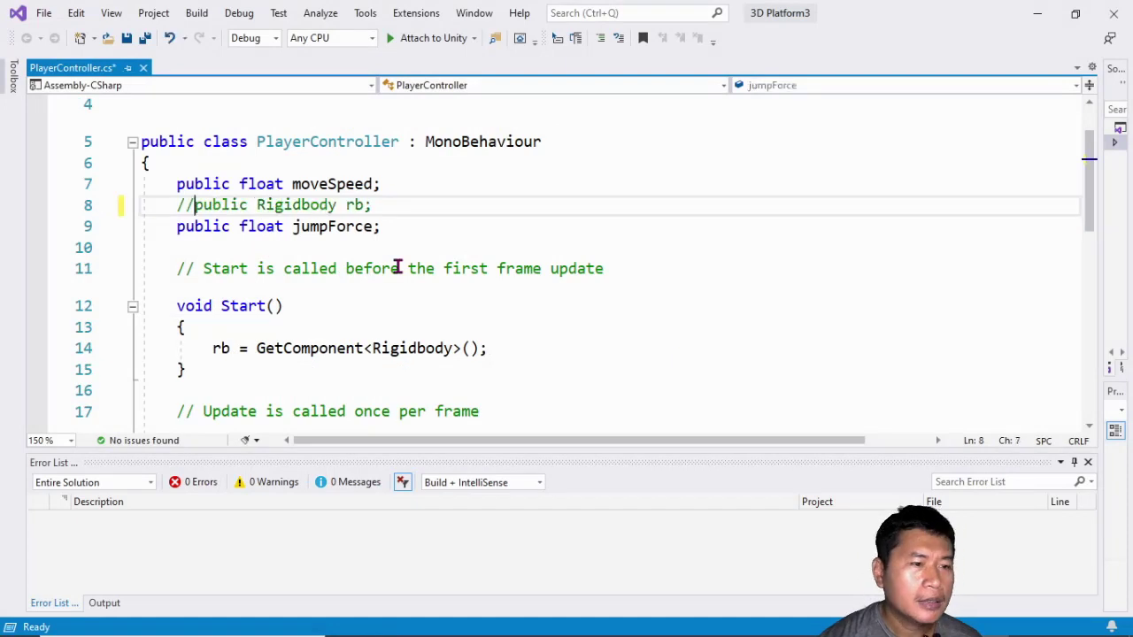
{"action": "scroll", "coordinate": [220, 223], "scroll_direction": "down", "scroll_amount": 2}
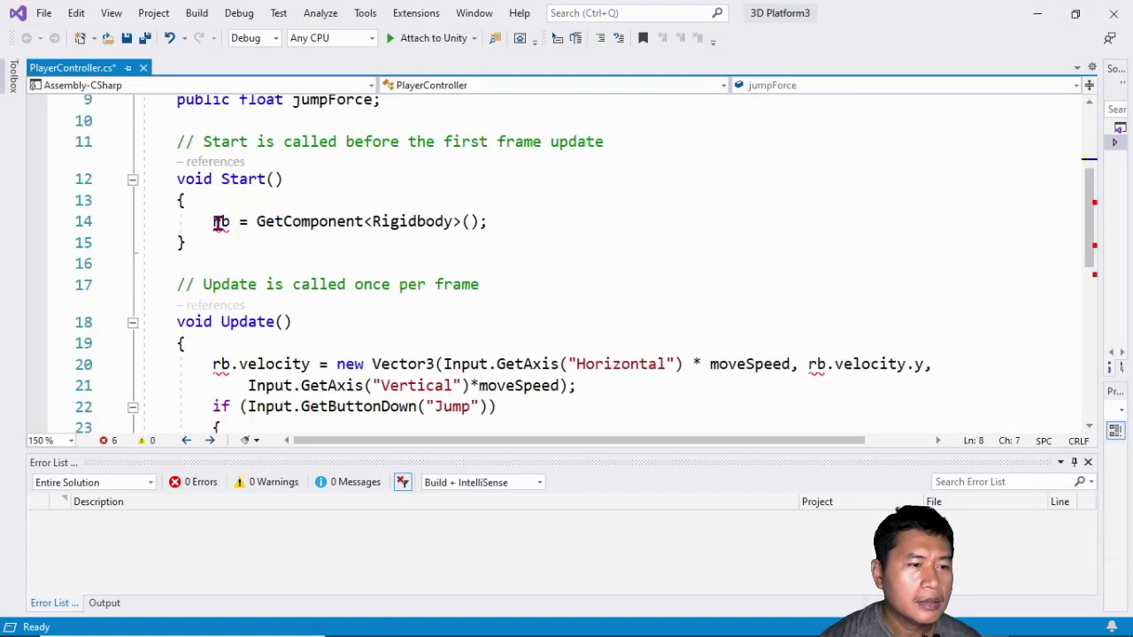
{"action": "left_click", "coordinate": [214, 222]}
{"action": "type", "text": "/"}
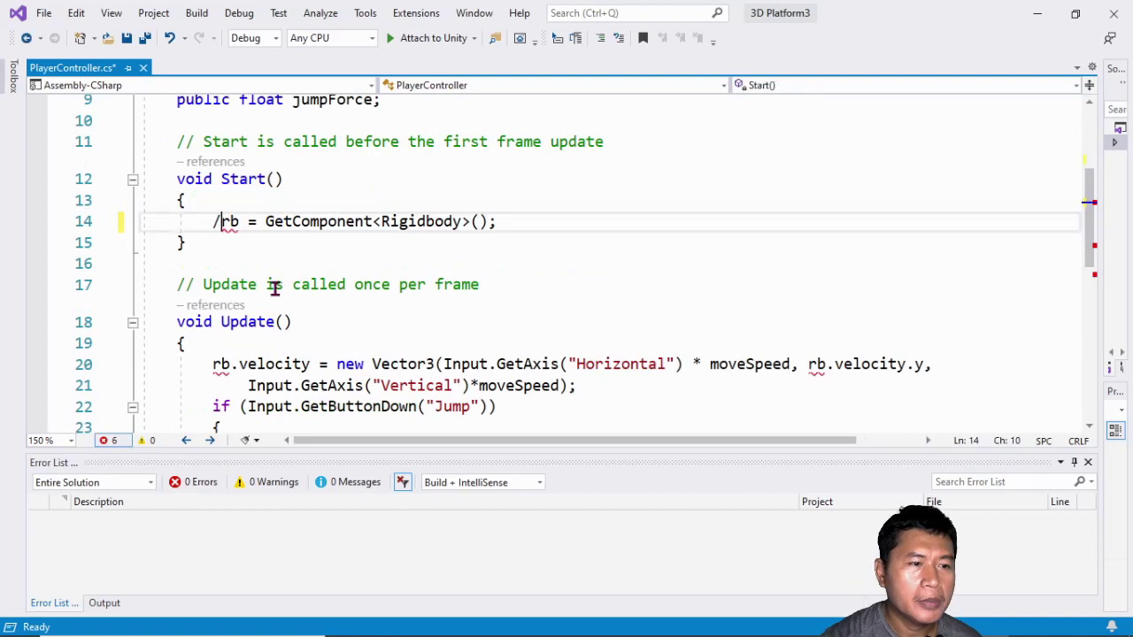
{"action": "scroll", "coordinate": [274, 288], "scroll_direction": "down", "scroll_amount": 3}
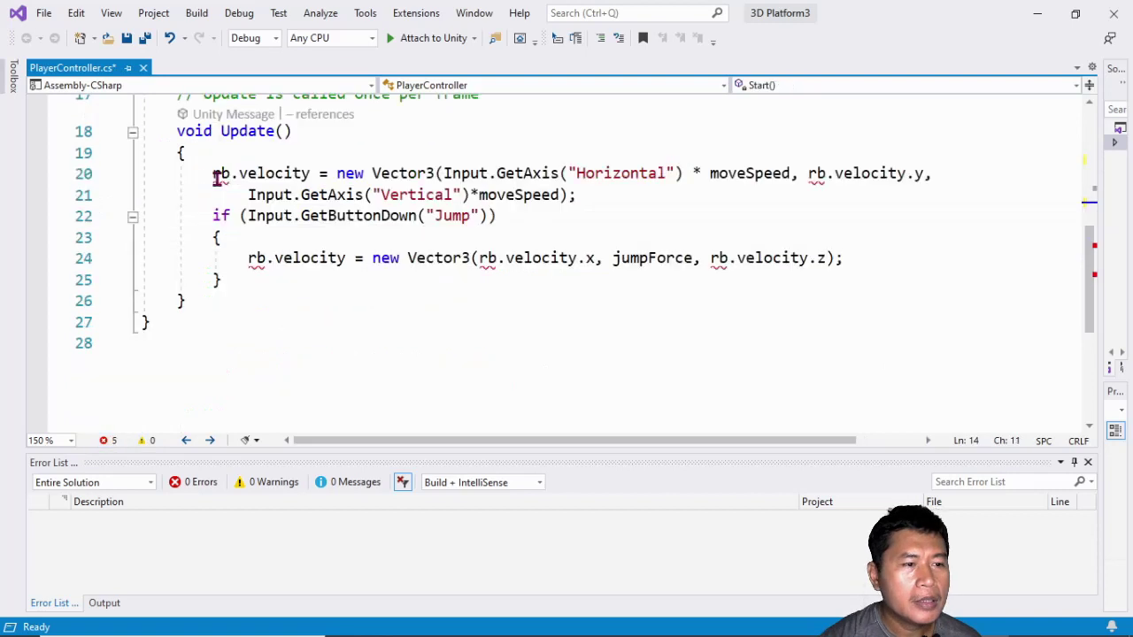
Step: Comment out Update's velocity lines and add a blank line after 'public float jumpForce;'
{"action": "left_click", "coordinate": [213, 173]}
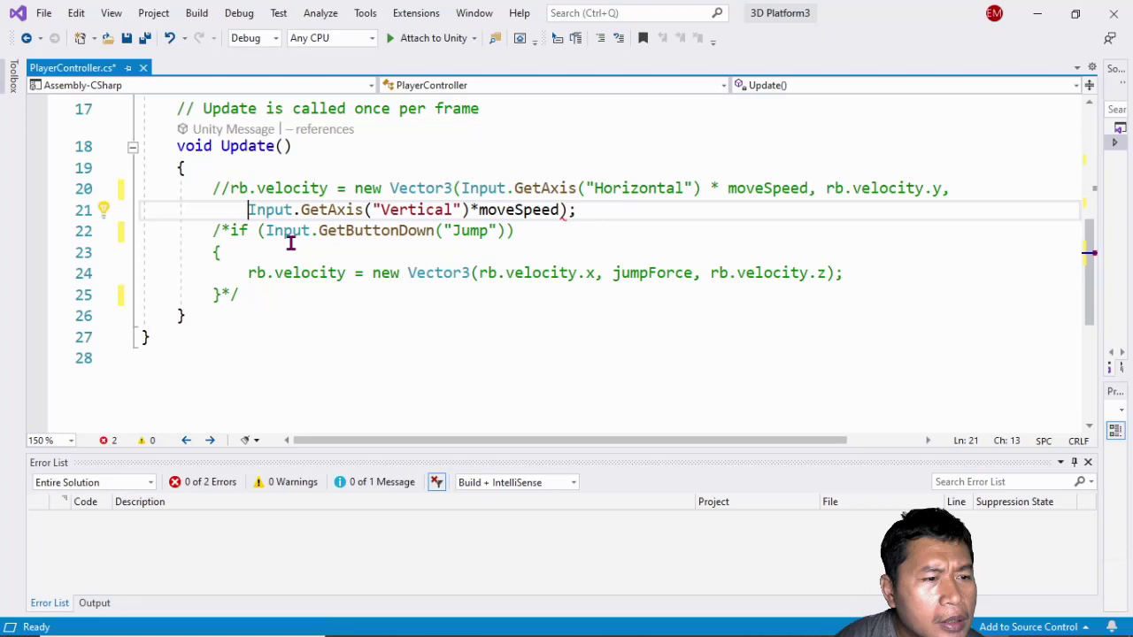
{"action": "scroll", "coordinate": [537, 286], "scroll_direction": "up", "scroll_amount": 3}
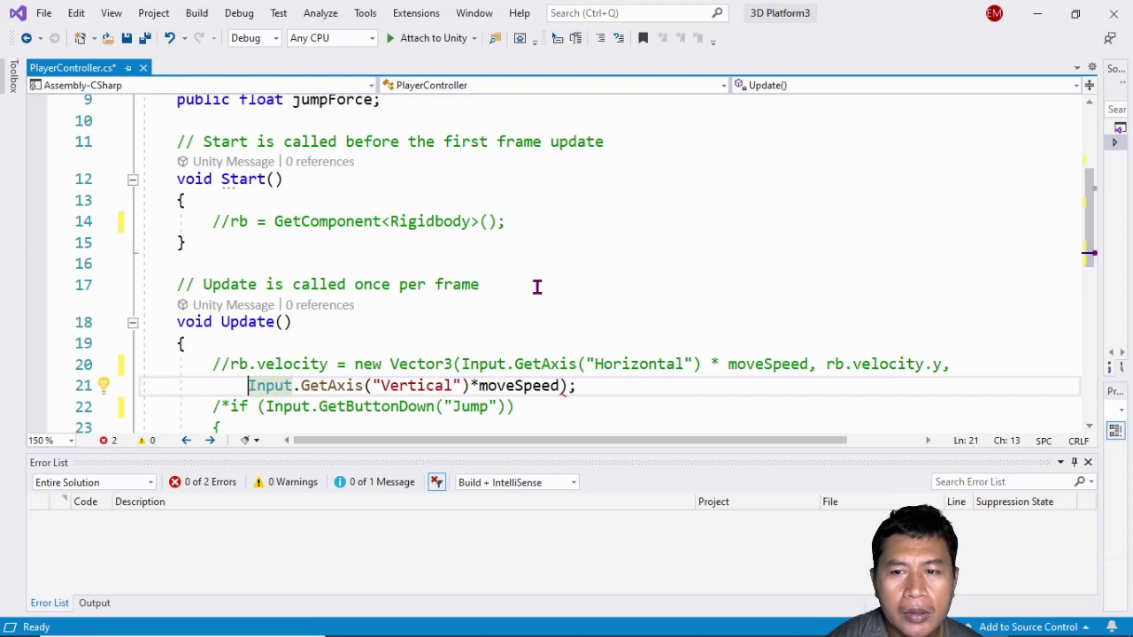
{"action": "type", "text": "/"}
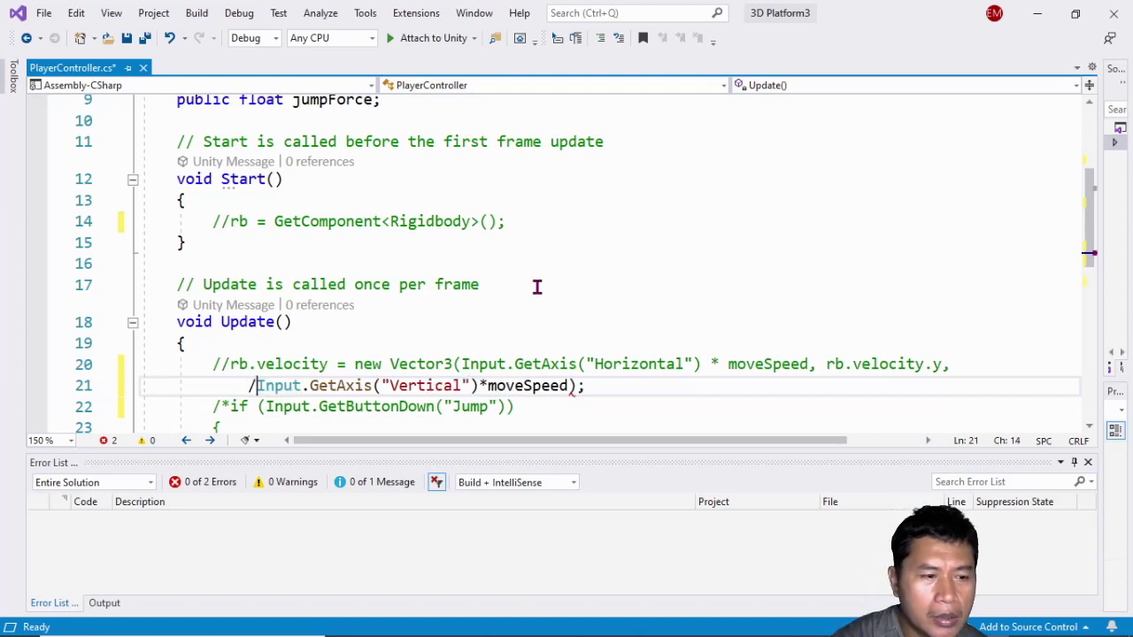
{"action": "type", "text": "/"}
{"action": "scroll", "coordinate": [497, 280], "scroll_direction": "down", "scroll_amount": 3}
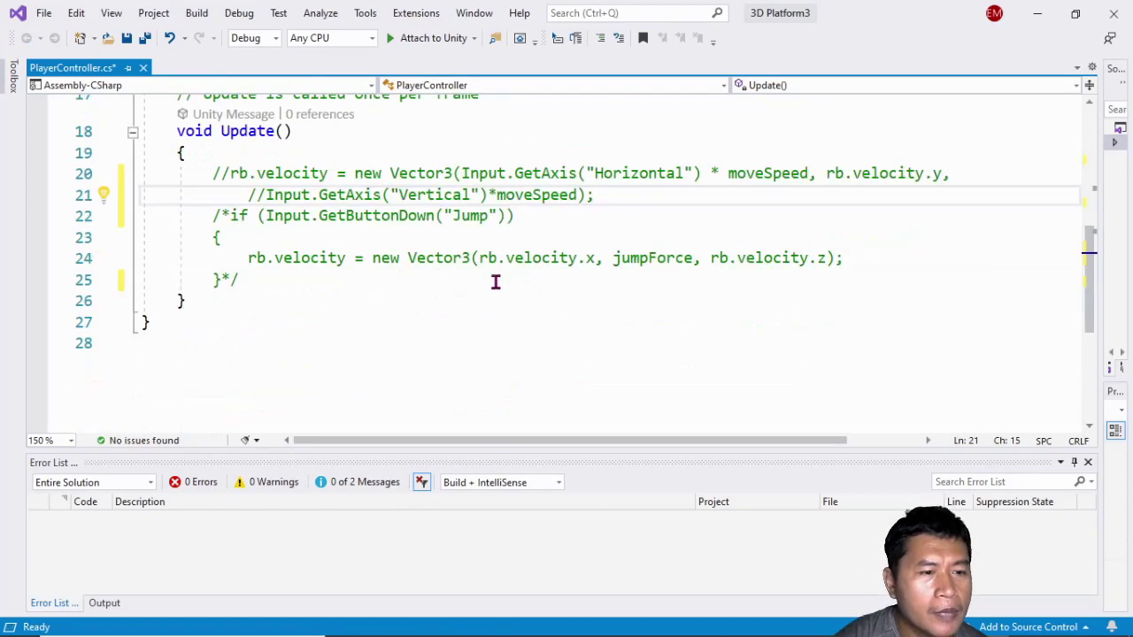
{"action": "scroll", "coordinate": [496, 282], "scroll_direction": "up", "scroll_amount": 3}
{"action": "scroll", "coordinate": [496, 283], "scroll_direction": "up", "scroll_amount": 2}
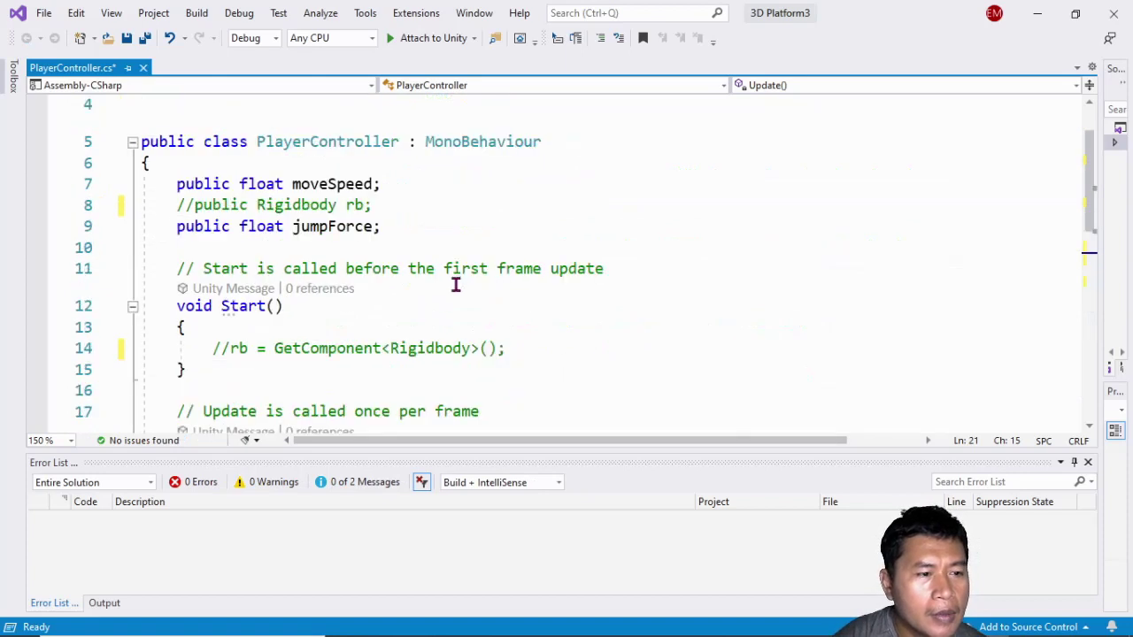
{"action": "left_click", "coordinate": [408, 227]}
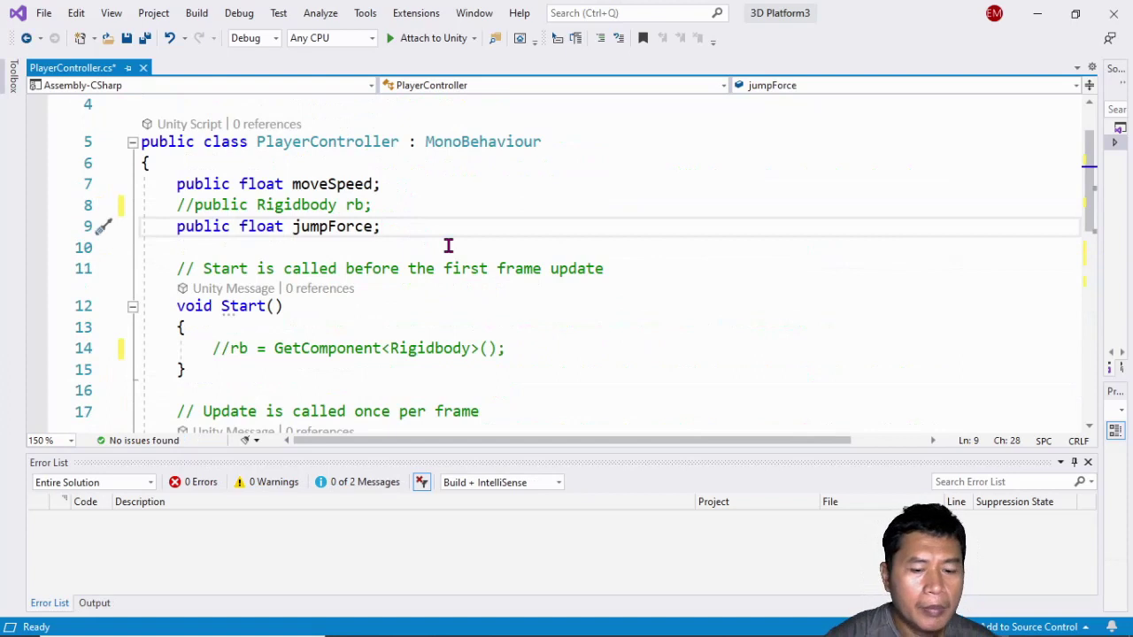
{"action": "key", "text": "Return"}
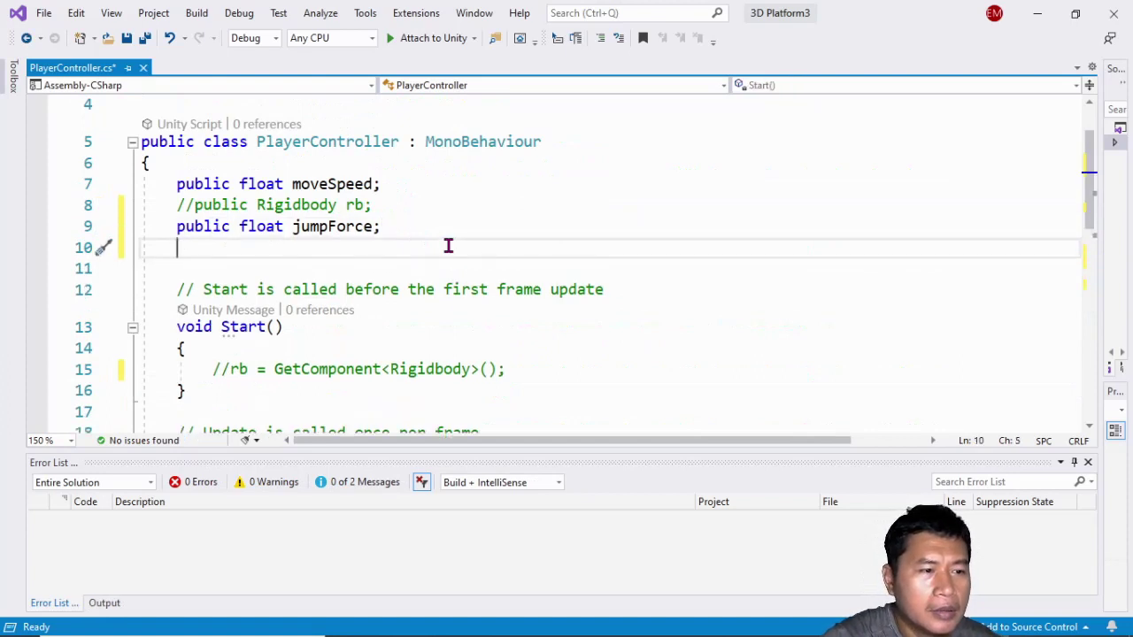
Step: Declare a field 'public CharacterController controller;'
{"action": "type", "text": "pu"}
{"action": "key", "text": "Tab"}
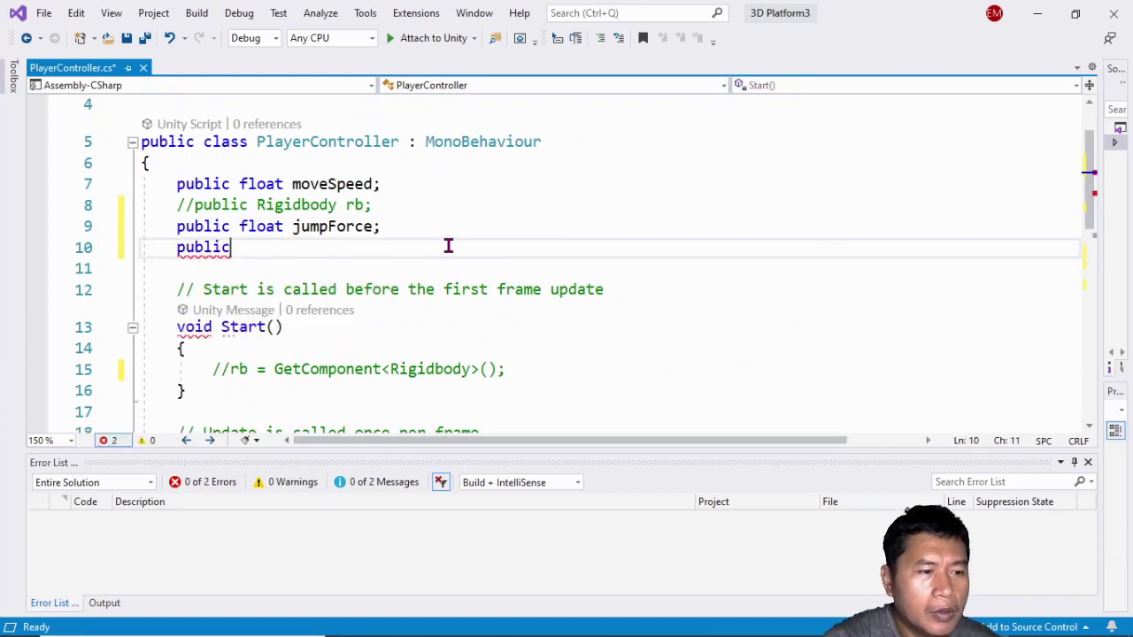
{"action": "type", "text": " Ch"}
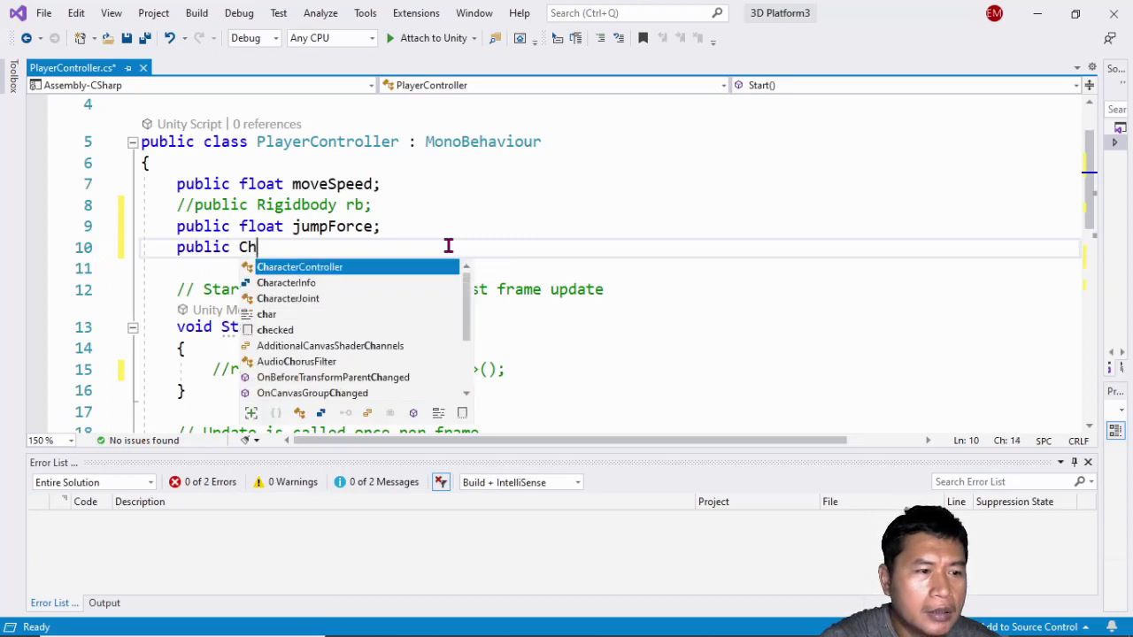
{"action": "type", "text": "a"}
{"action": "key", "text": "Tab"}
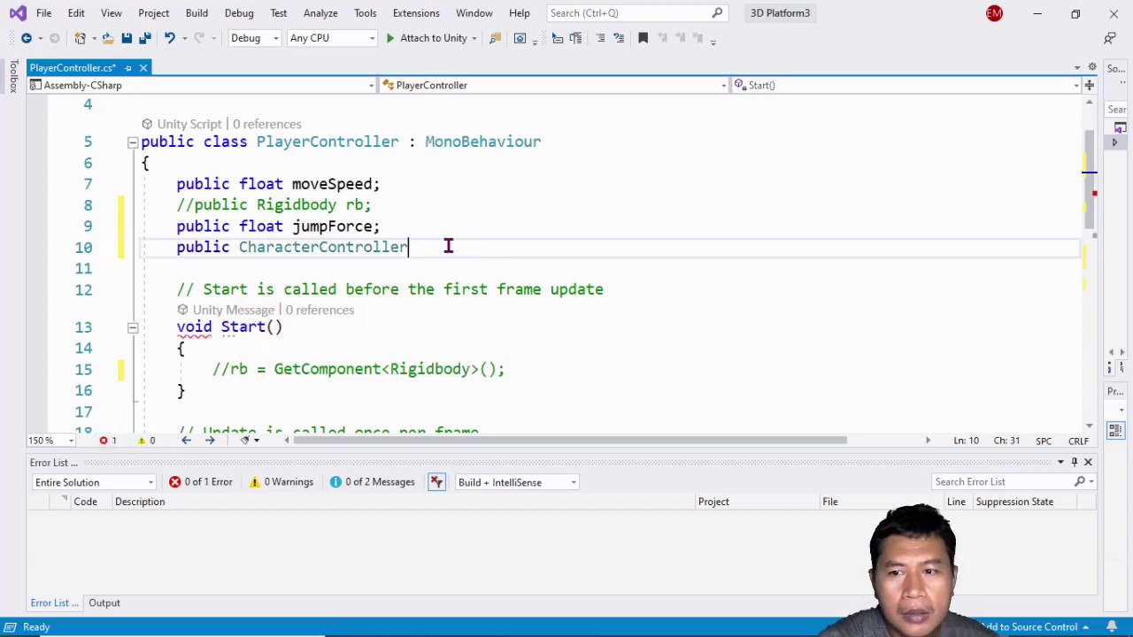
{"action": "type", "text": " con"}
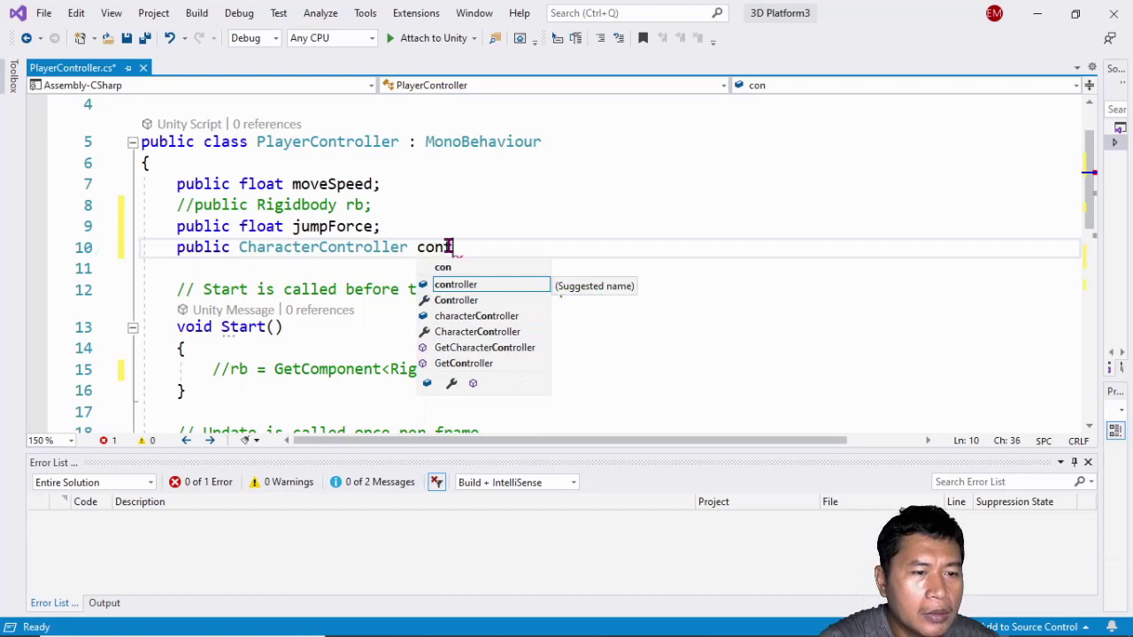
{"action": "type", "text": "troller"}
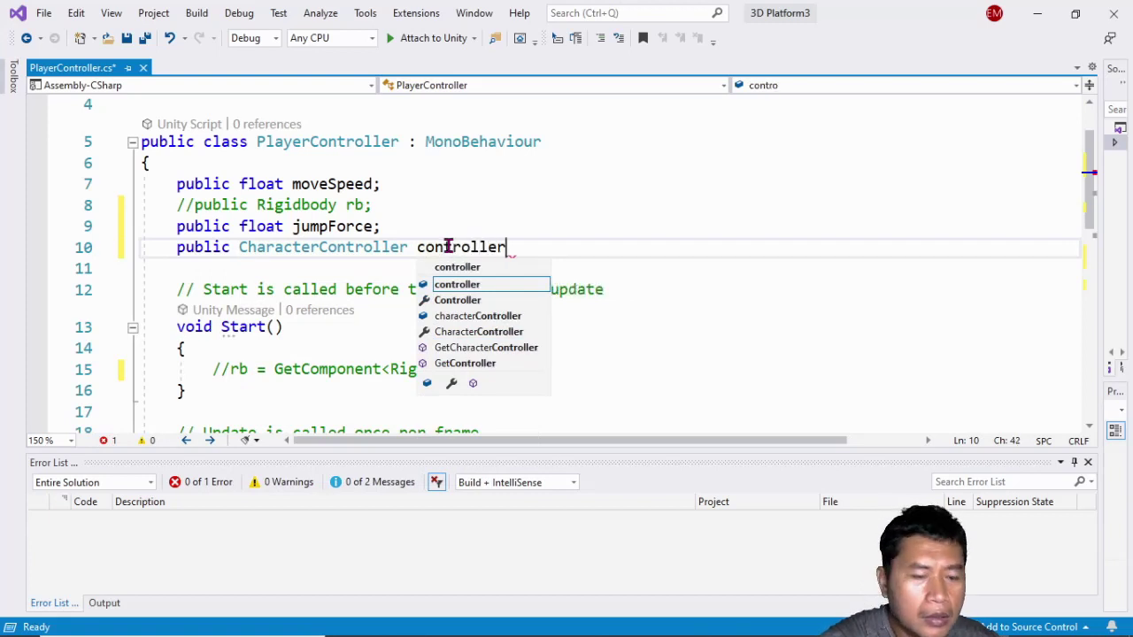
{"action": "type", "text": ";"}
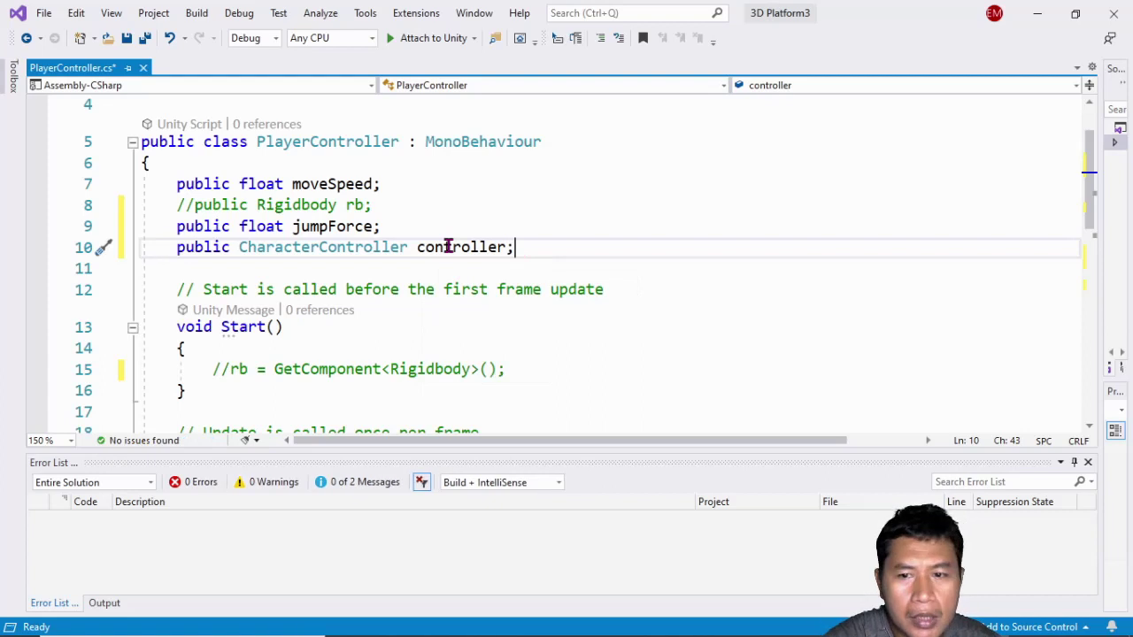
{"action": "key", "text": "Return"}
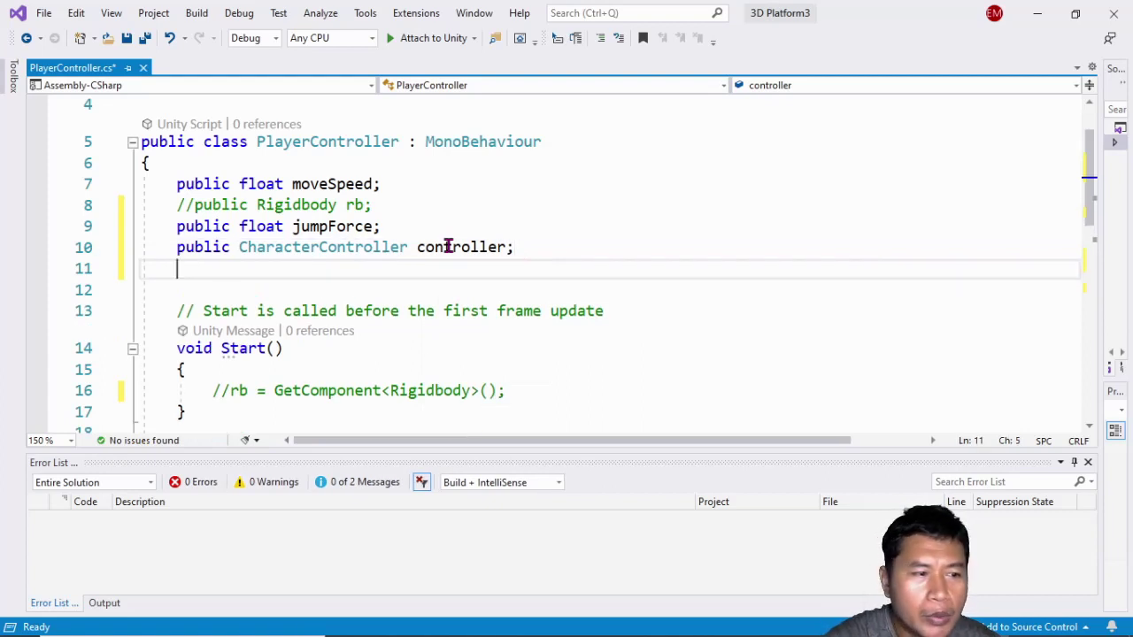
Step: On the next line, declare 'private Vector3 moveDirection;'
{"action": "type", "text": "pu"}
{"action": "key", "text": "BackSpace"}
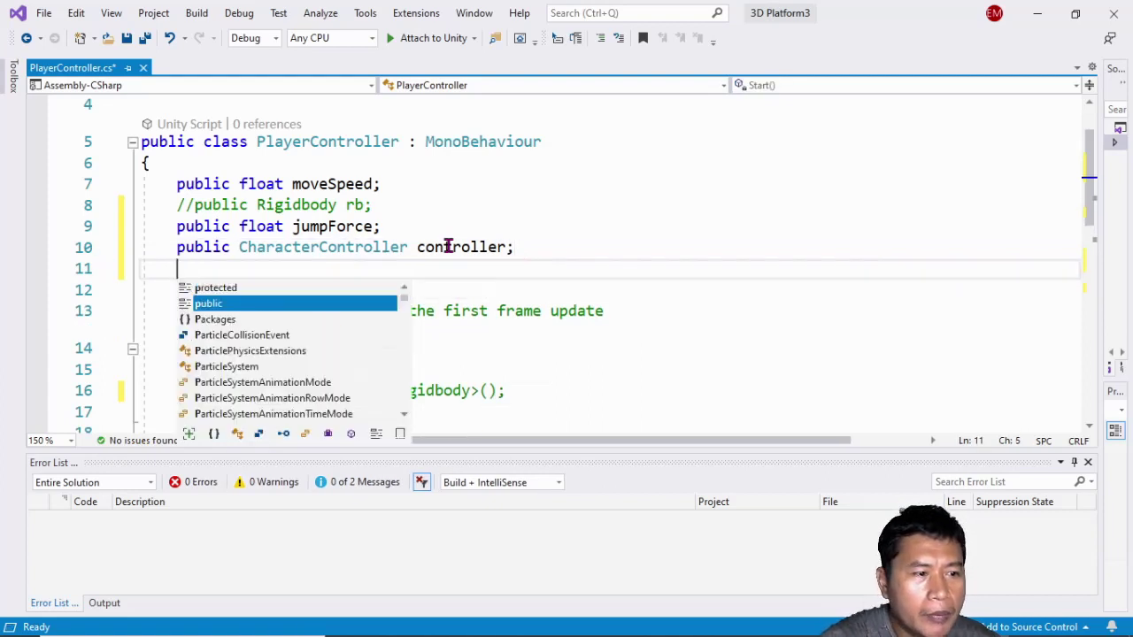
{"action": "type", "text": "ri"}
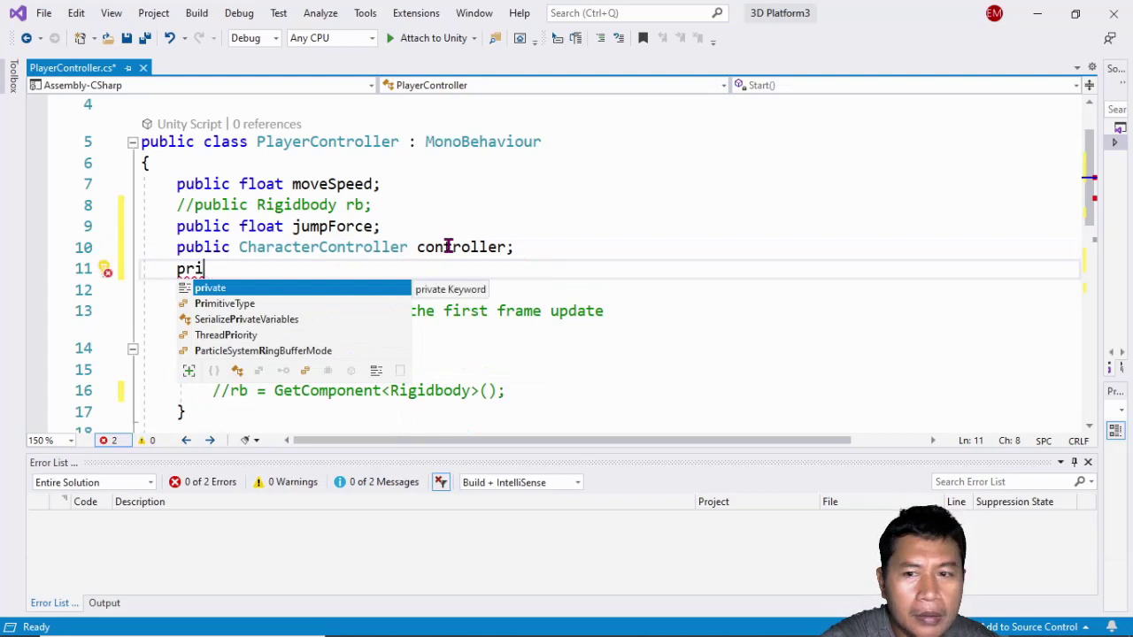
{"action": "key", "text": "Tab"}
{"action": "type", "text": "v"}
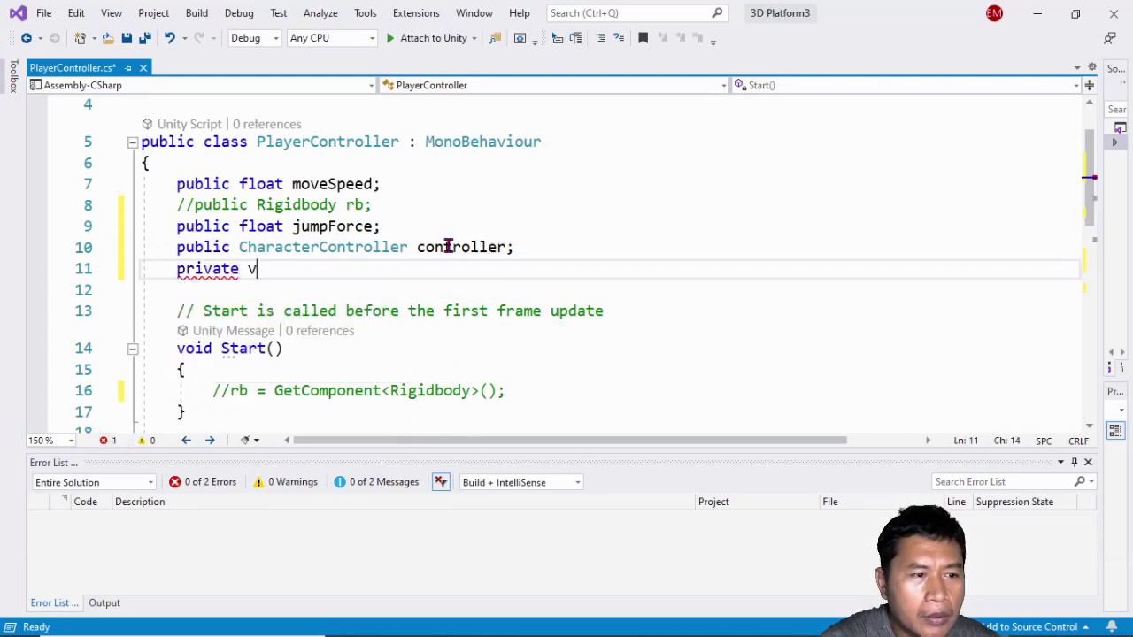
{"action": "type", "text": "e"}
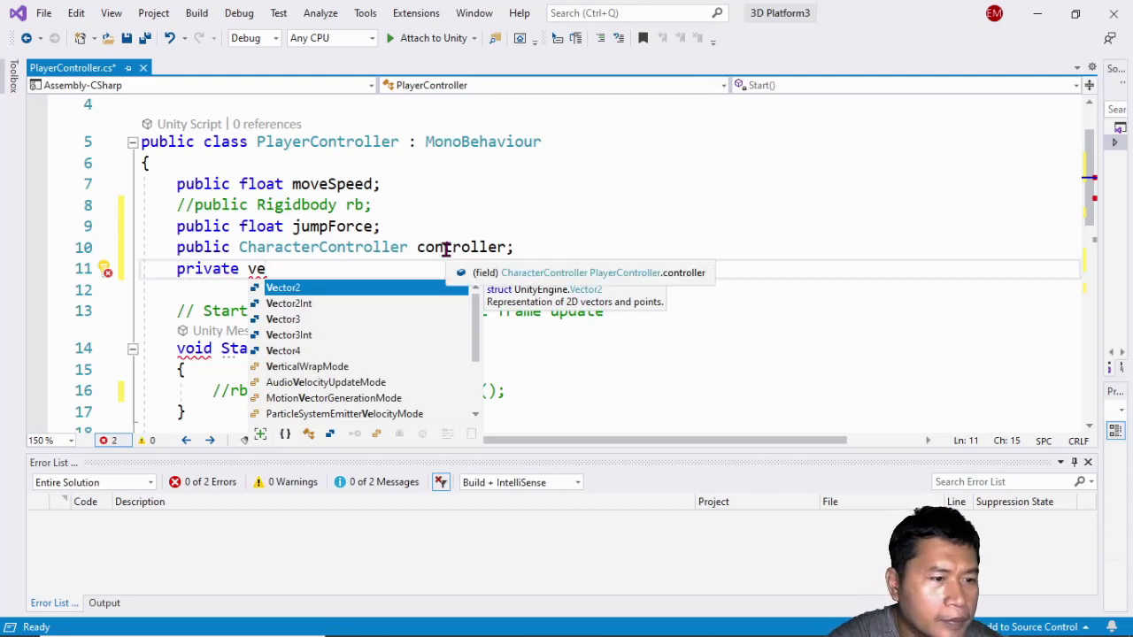
{"action": "key", "text": "Down"}
{"action": "key", "text": "Down"}
{"action": "key", "text": "Tab"}
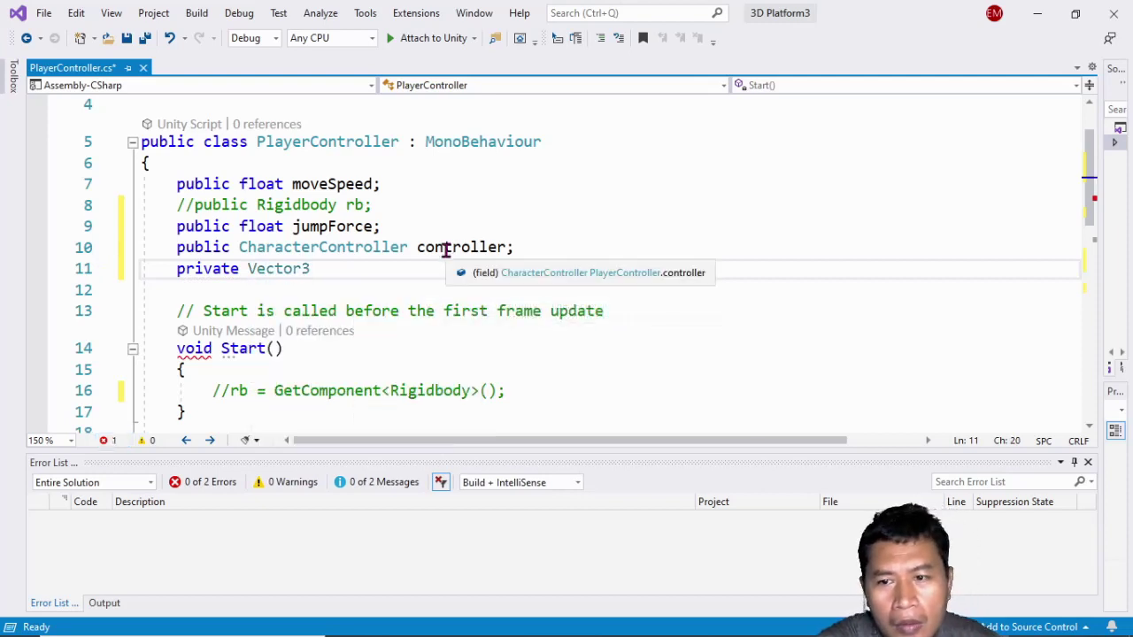
{"action": "type", "text": "mov"}
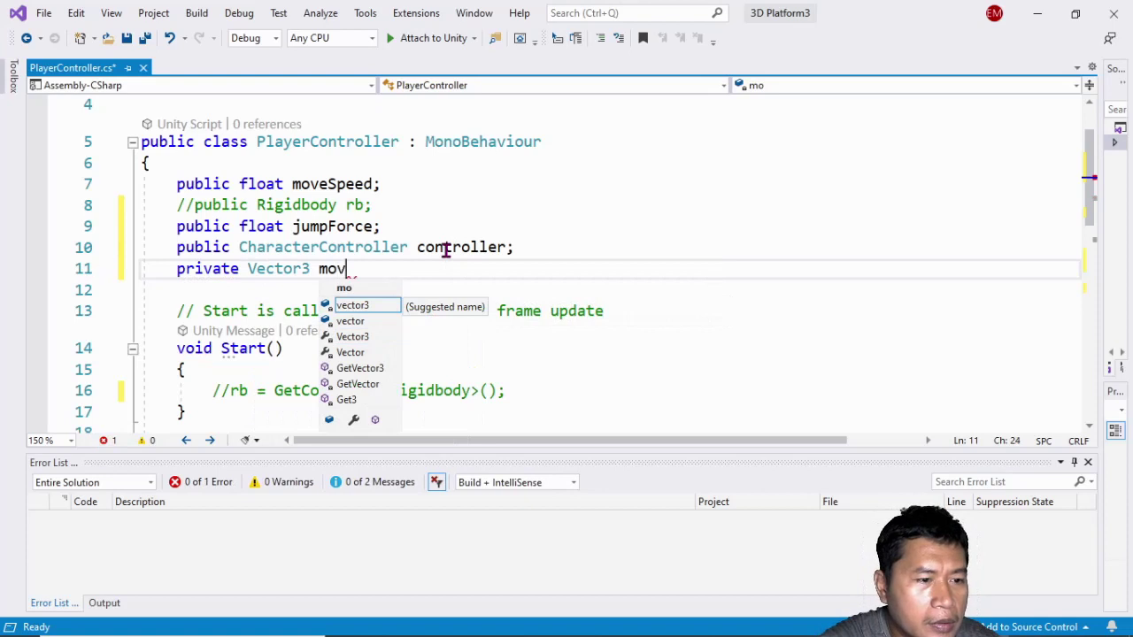
{"action": "type", "text": "eDire"}
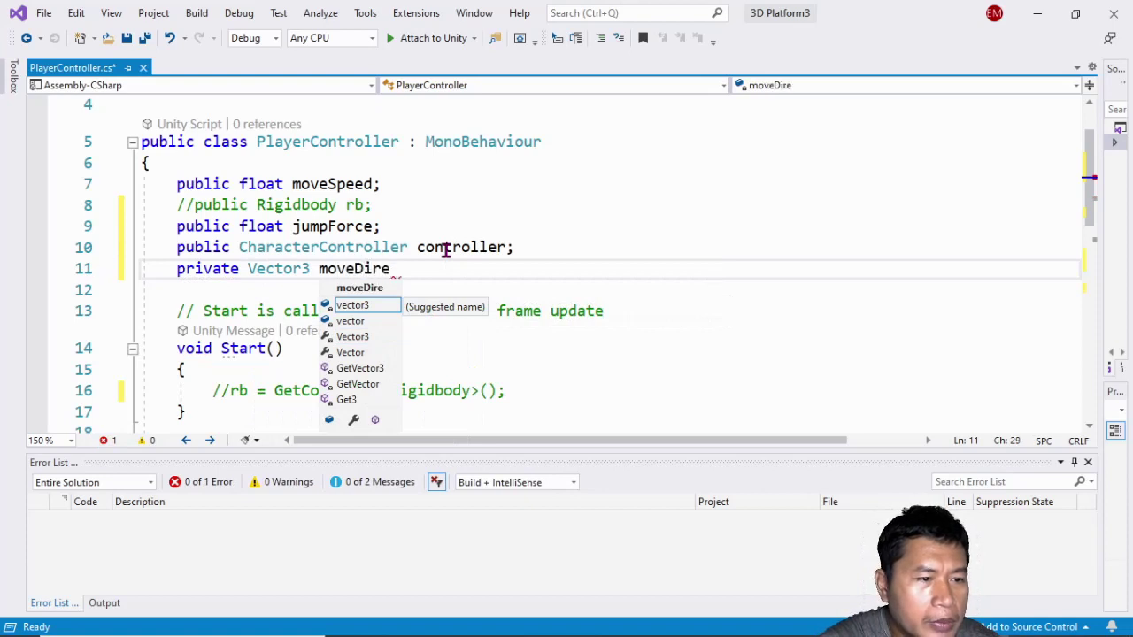
{"action": "type", "text": "ction;"}
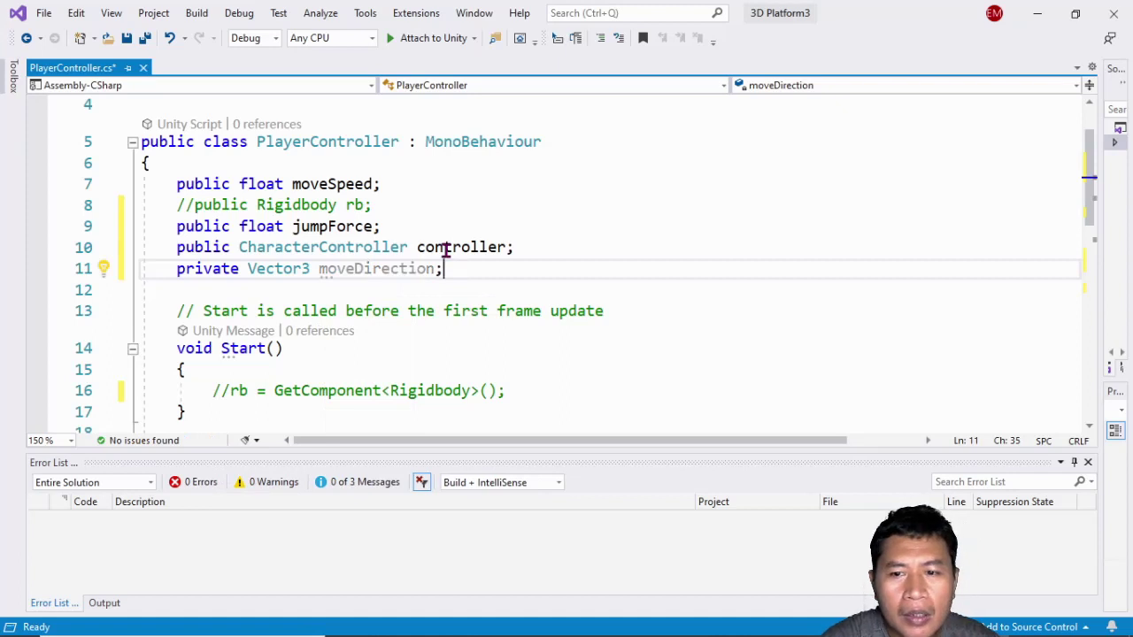
{"action": "key", "text": "Down"}
{"action": "key", "text": "Down"}
Step: Add 'controller = GetComponent<CharacterController>();' as a new line in Start()
{"action": "key", "text": "Down"}
{"action": "key", "text": "Down"}
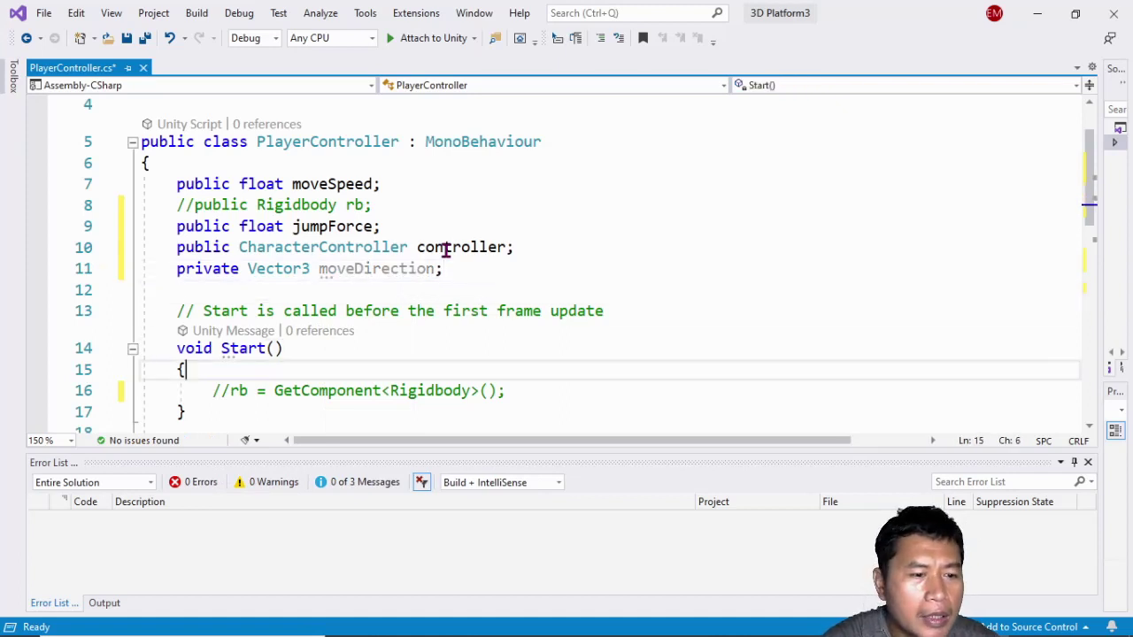
{"action": "key", "text": "Down"}
{"action": "key", "text": "Return"}
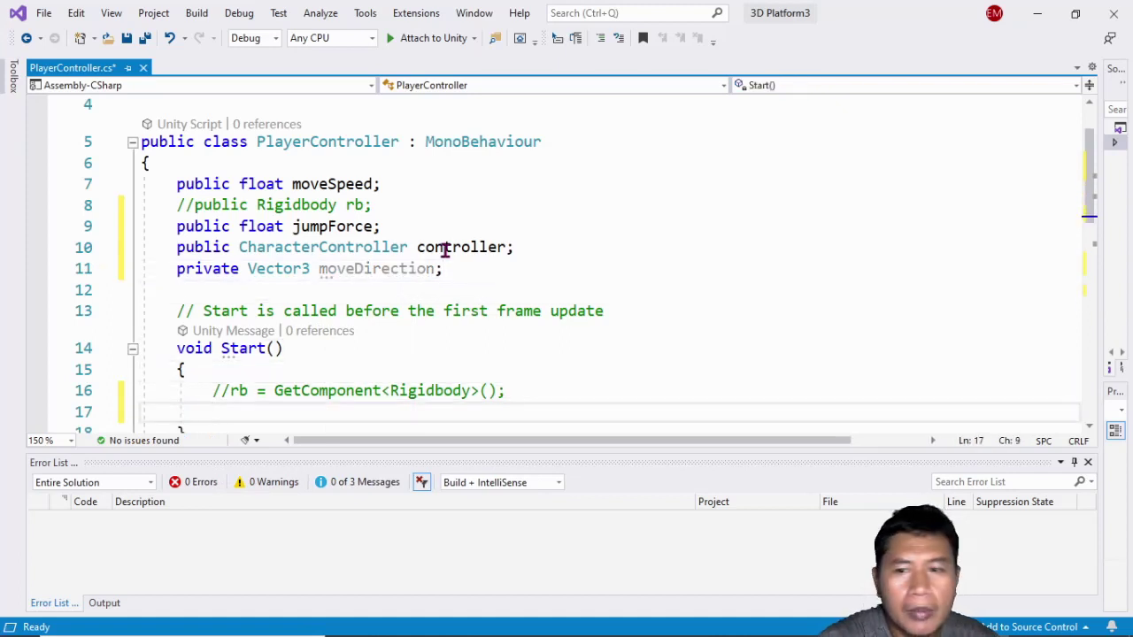
{"action": "type", "text": "con"}
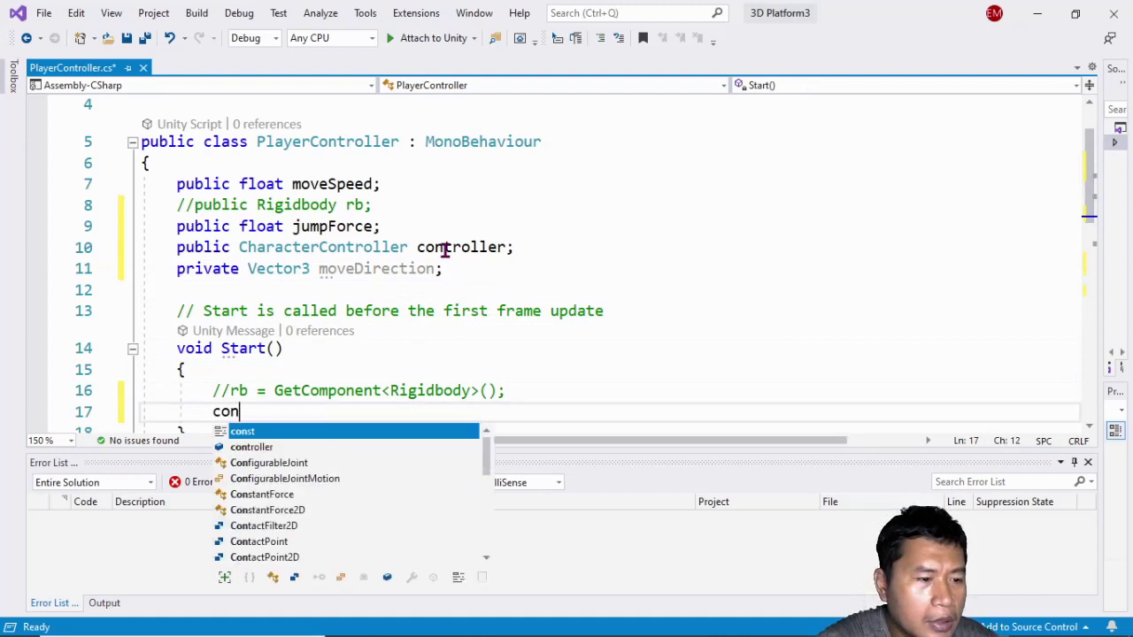
{"action": "key", "text": "Tab"}
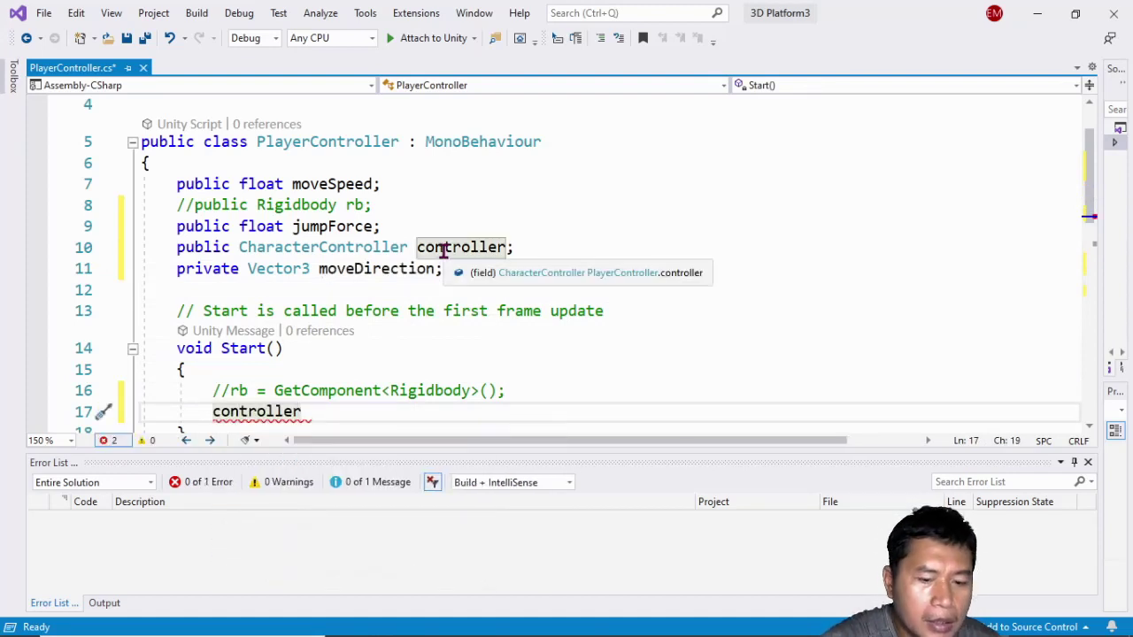
{"action": "type", "text": "= Ge"}
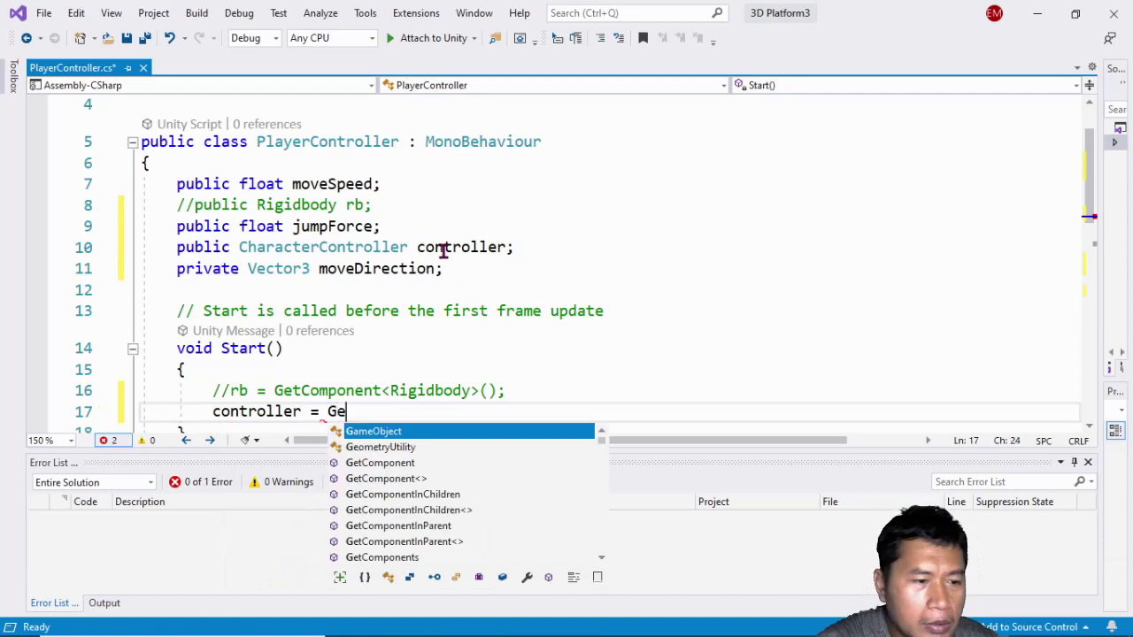
{"action": "type", "text": "t"}
{"action": "key", "text": "Tab"}
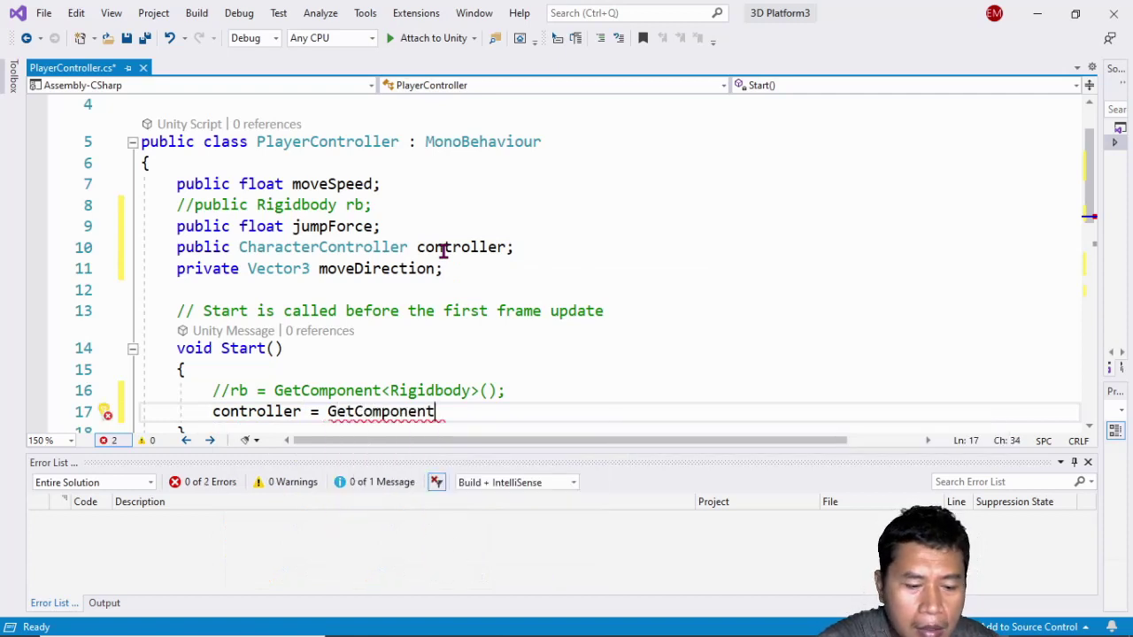
{"action": "type", "text": "<Cha>"}
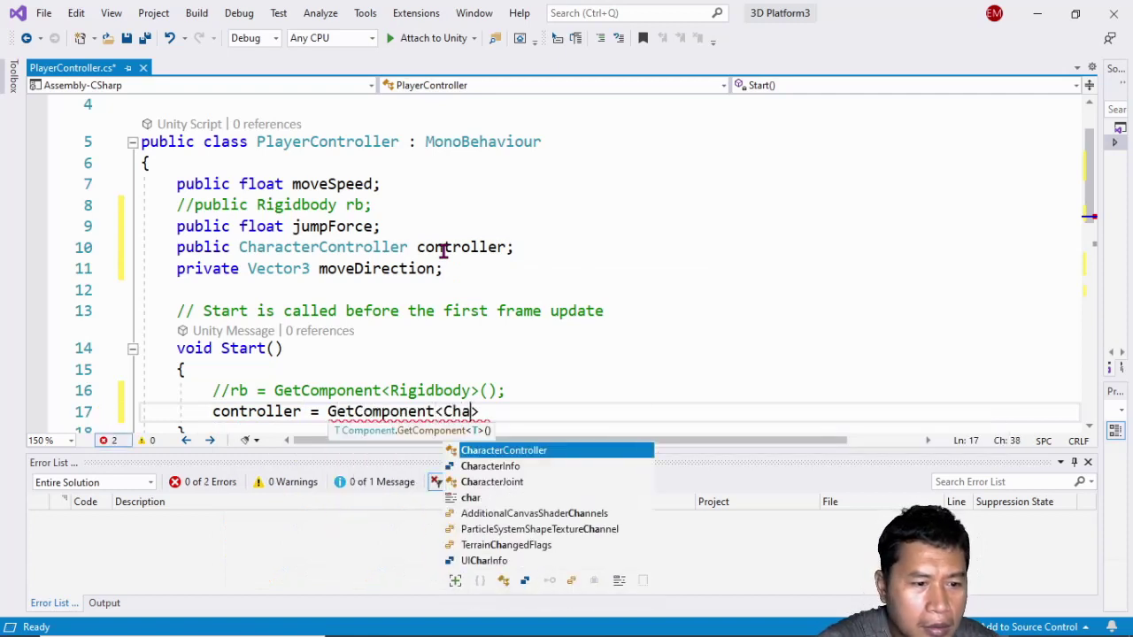
{"action": "key", "text": "Tab"}
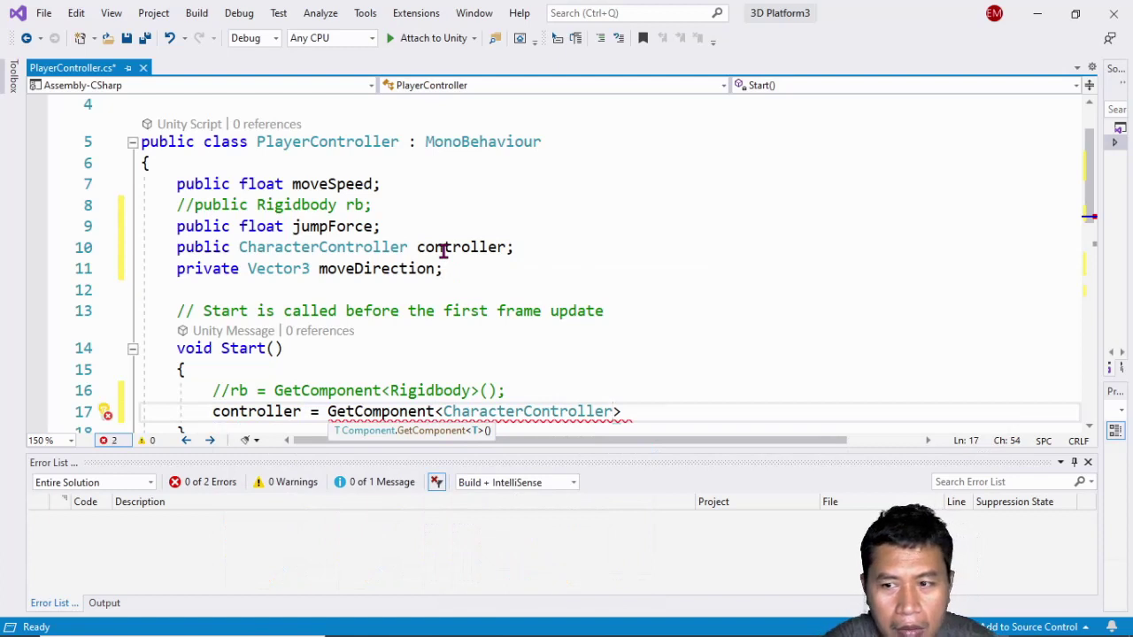
{"action": "type", "text": ">("}
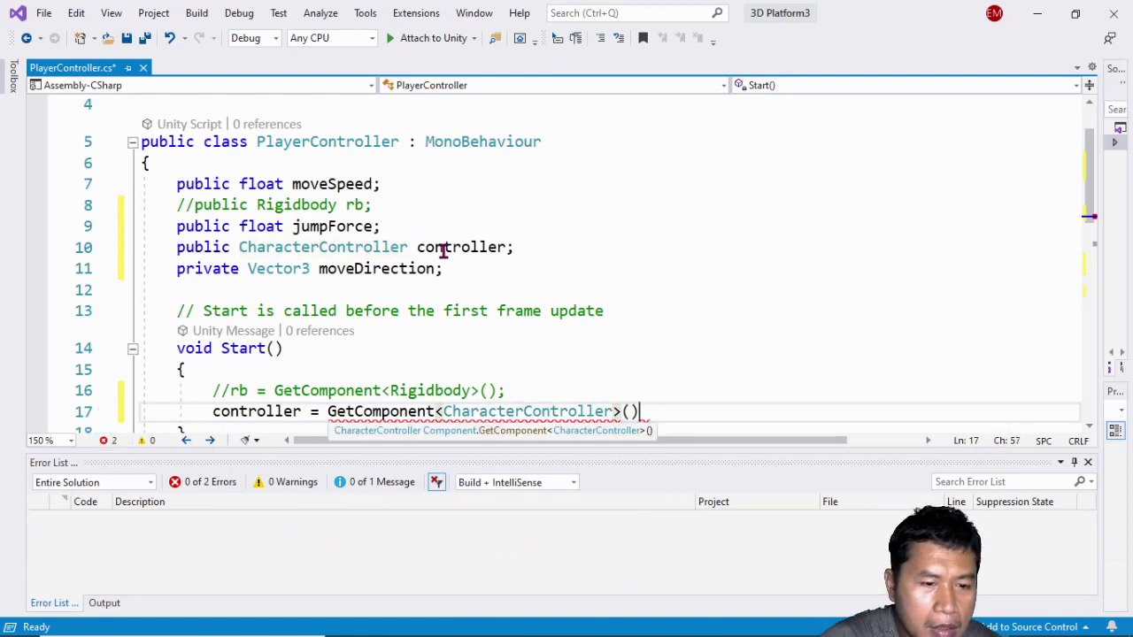
{"action": "type", "text": ");"}
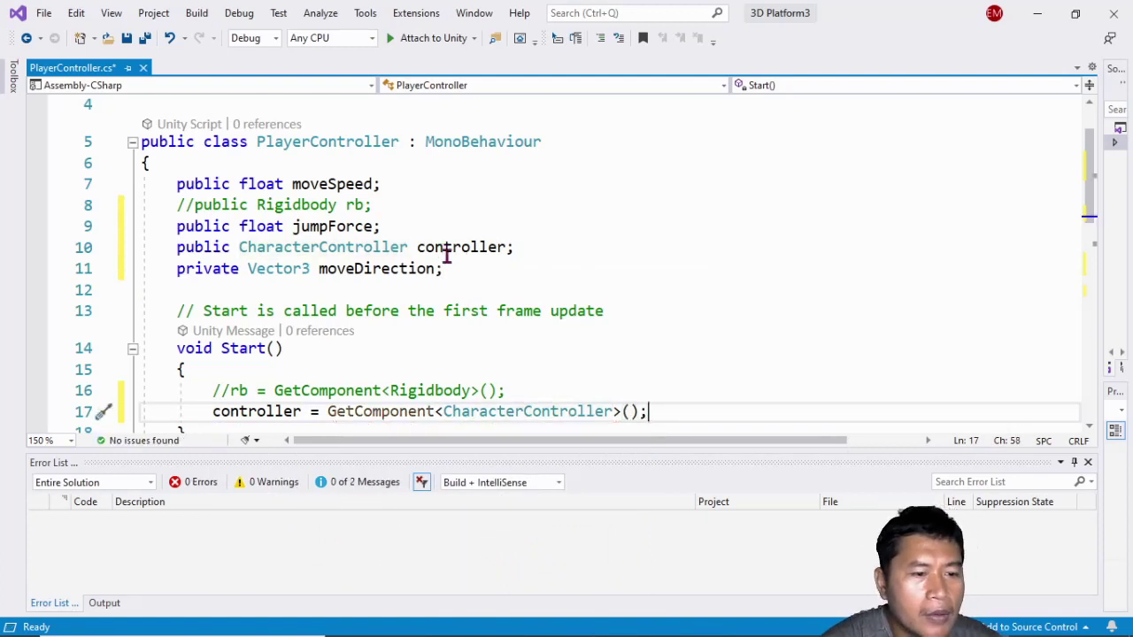
{"action": "scroll", "coordinate": [442, 252], "scroll_direction": "down", "scroll_amount": 1}
{"action": "scroll", "coordinate": [445, 275], "scroll_direction": "down", "scroll_amount": 1}
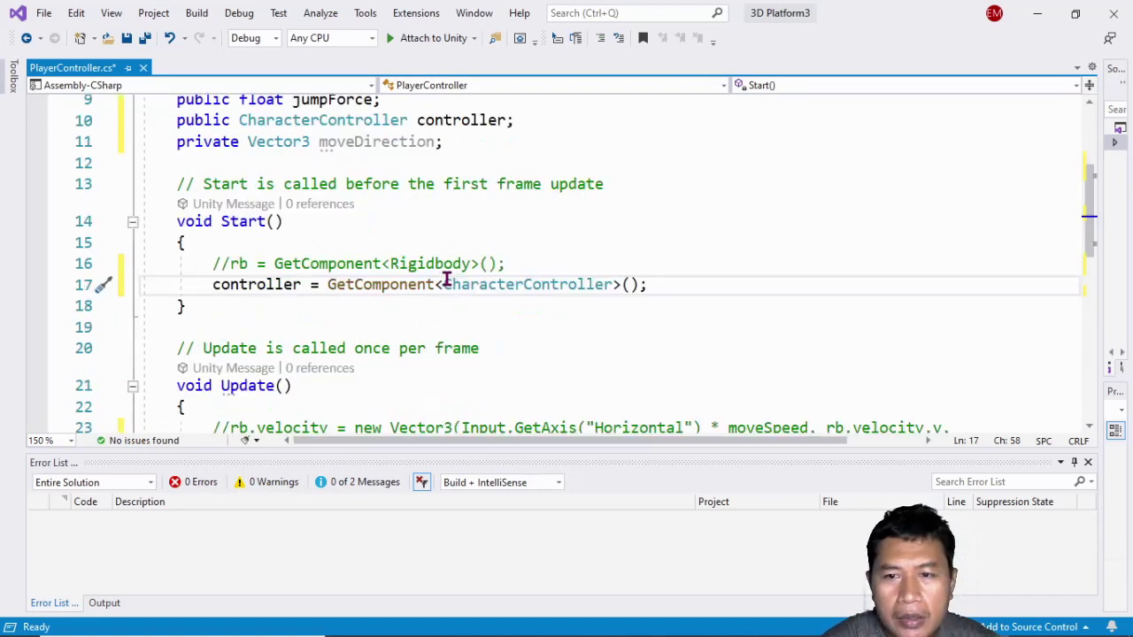
{"action": "key", "text": "alt+Tab"}
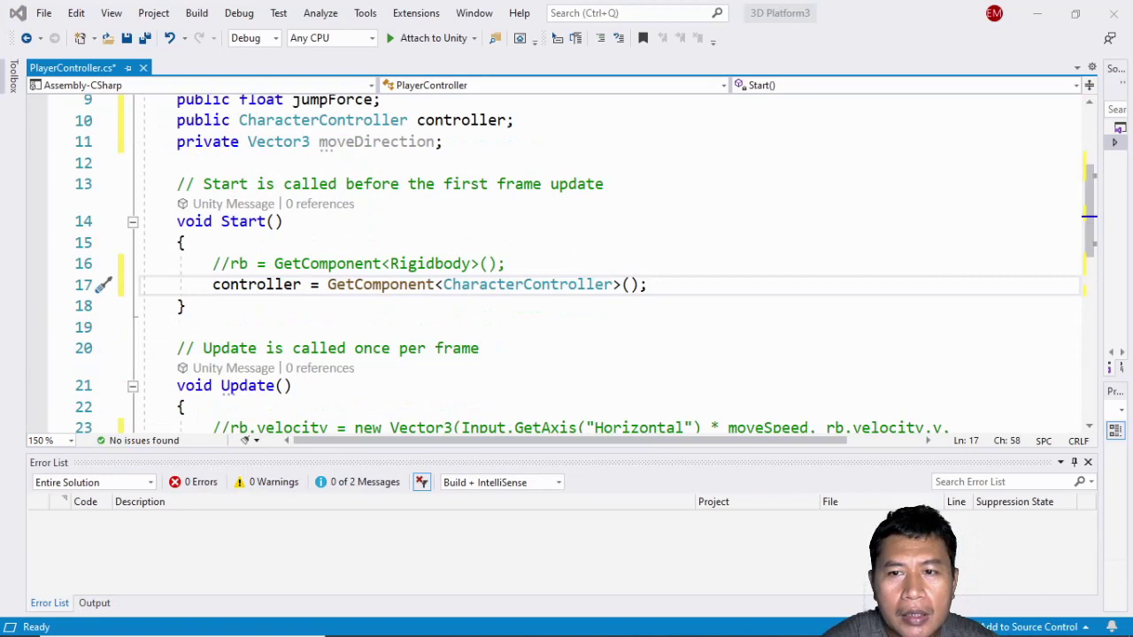
{"action": "scroll", "coordinate": [632, 412], "scroll_direction": "down", "scroll_amount": 2}
Step: Below the commented jump block, write 'moveDirection = new' plus the copied velocity Vector3 expression
{"action": "scroll", "coordinate": [593, 393], "scroll_direction": "down", "scroll_amount": 1}
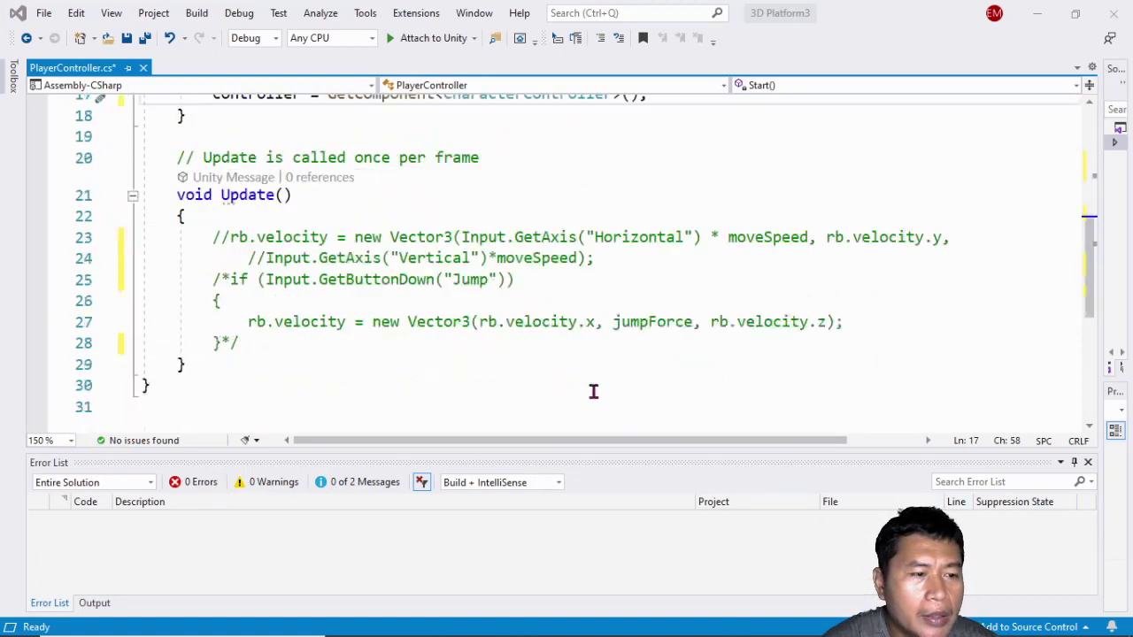
{"action": "left_click", "coordinate": [311, 342]}
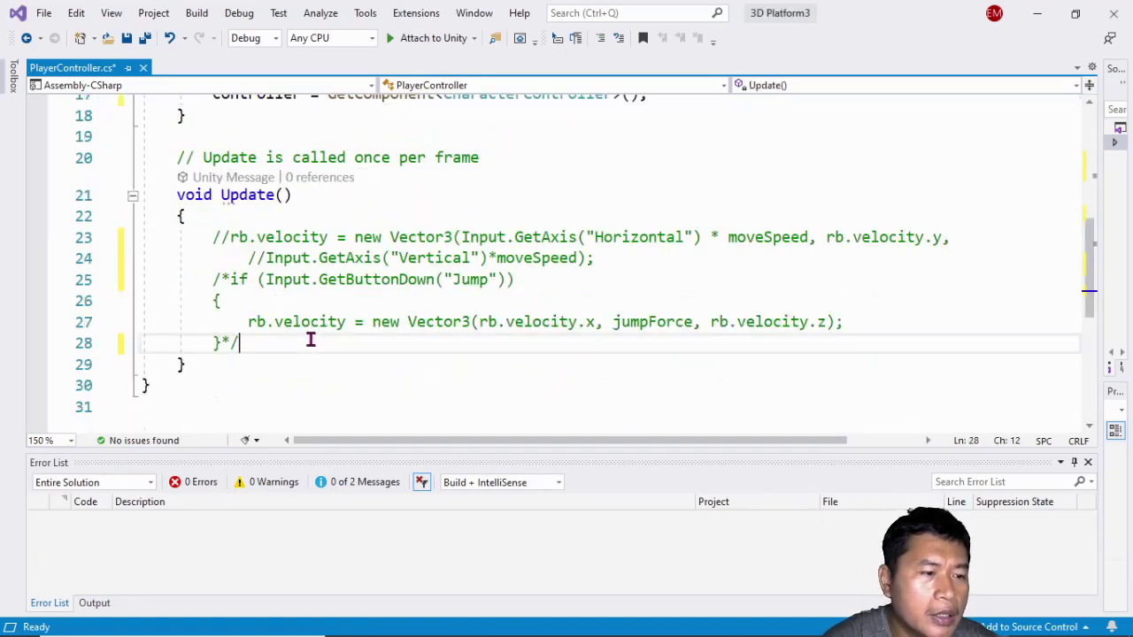
{"action": "key", "text": "Return"}
{"action": "key", "text": "Return"}
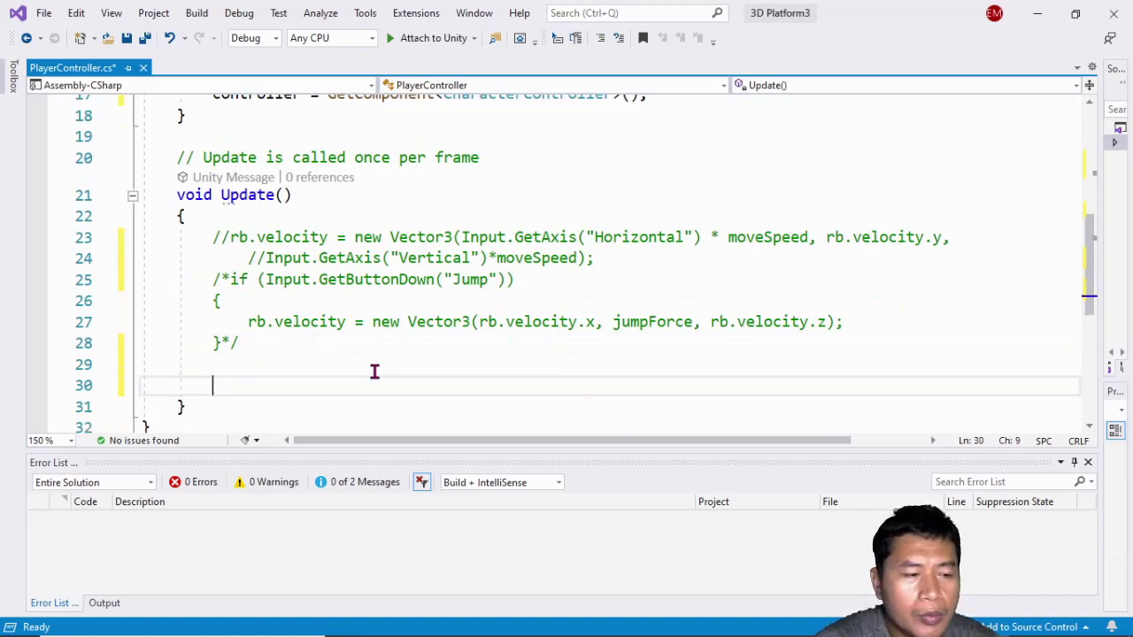
{"action": "type", "text": "mo"}
{"action": "key", "text": "Tab"}
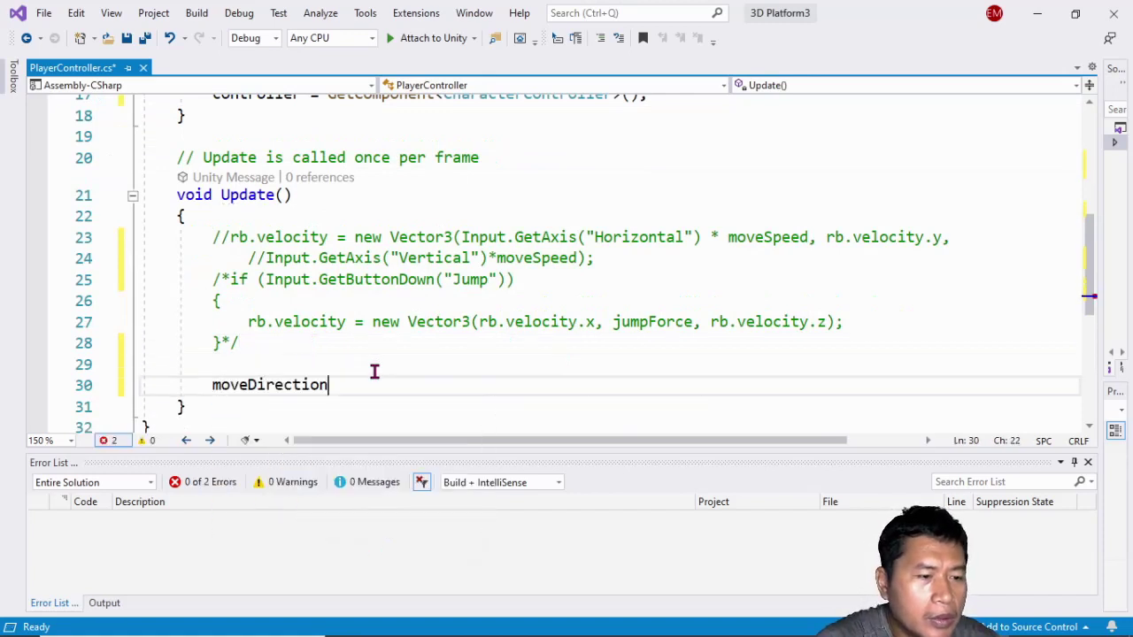
{"action": "type", "text": " = ne"}
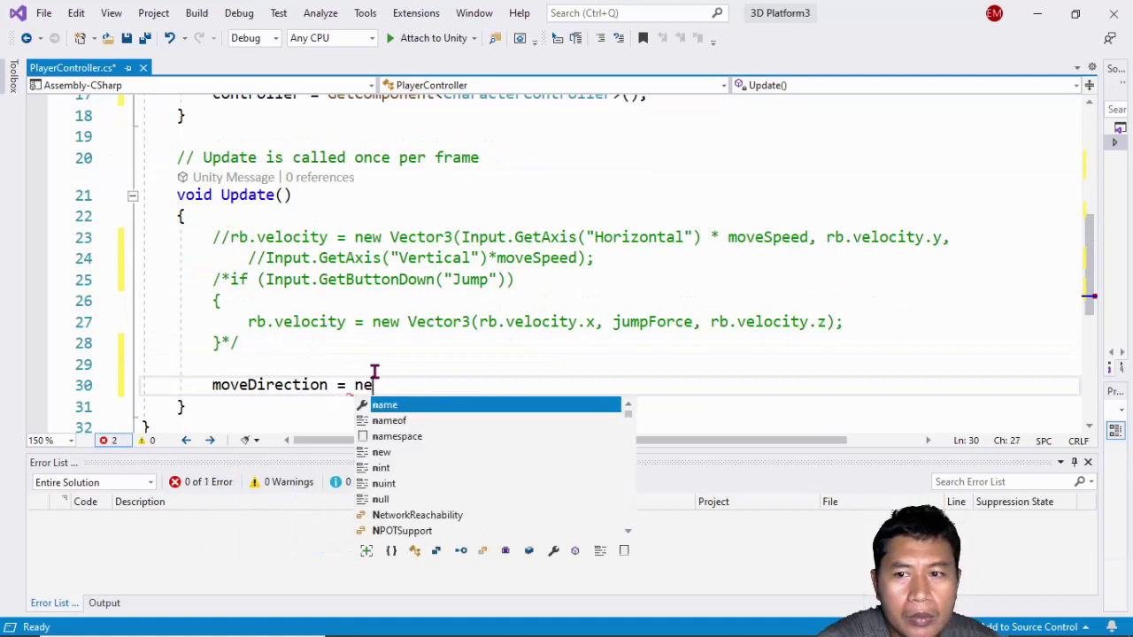
{"action": "type", "text": "w"}
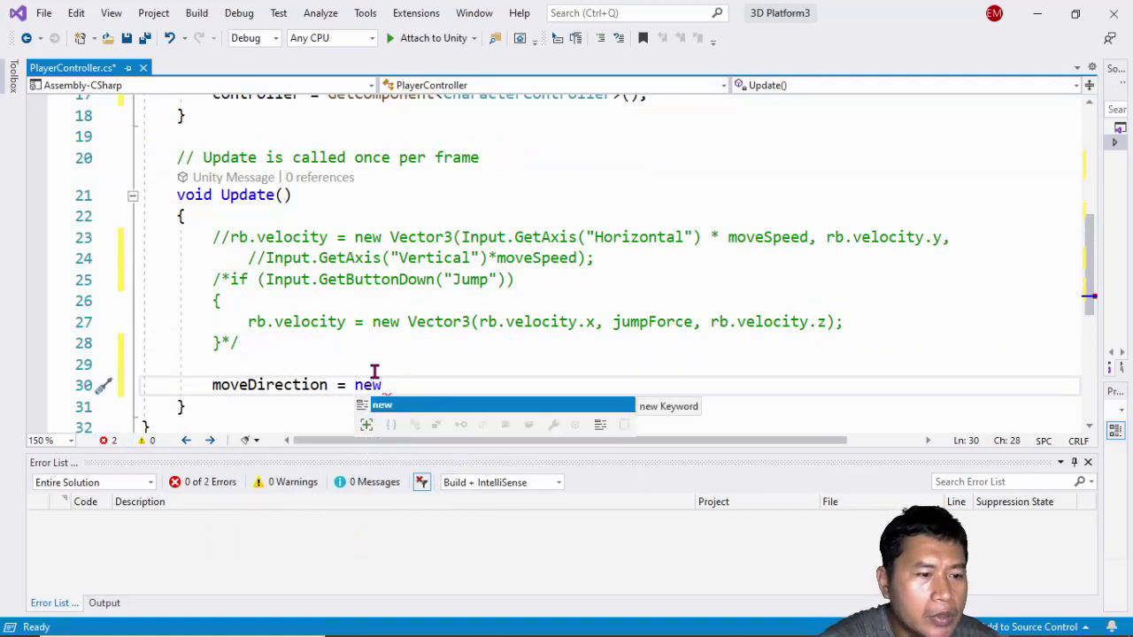
{"action": "mouse_move", "coordinate": [391, 237]}
{"action": "left_mouse_down"}
{"action": "mouse_move", "coordinate": [573, 239]}
{"action": "mouse_move", "coordinate": [615, 257]}
{"action": "left_mouse_up"}
{"action": "key", "text": "ctrl+c"}
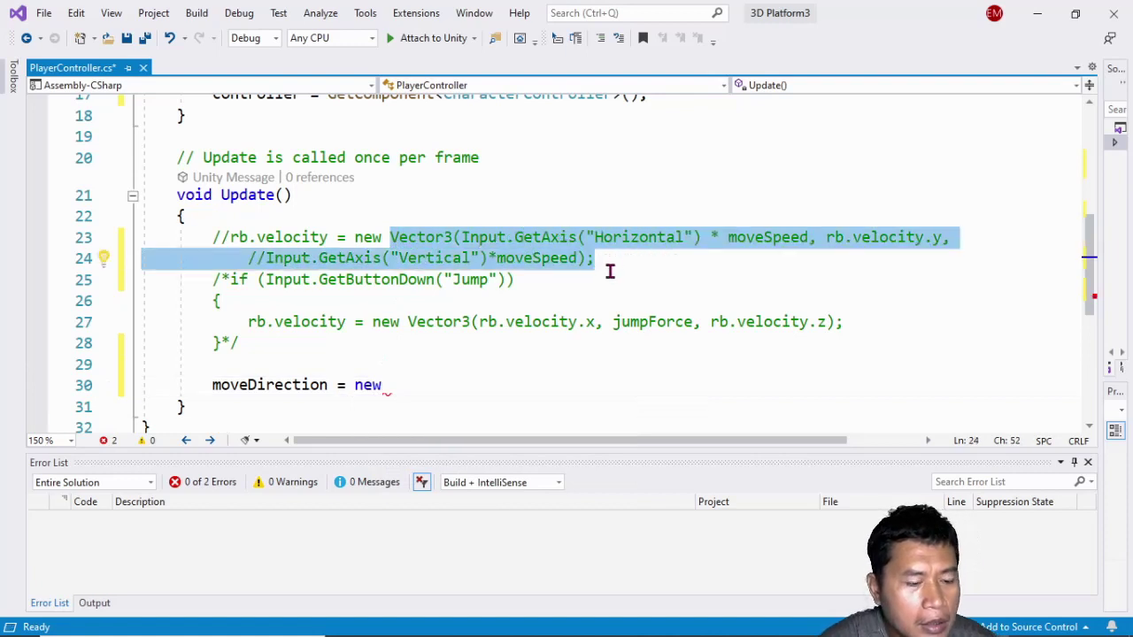
{"action": "left_click", "coordinate": [441, 382]}
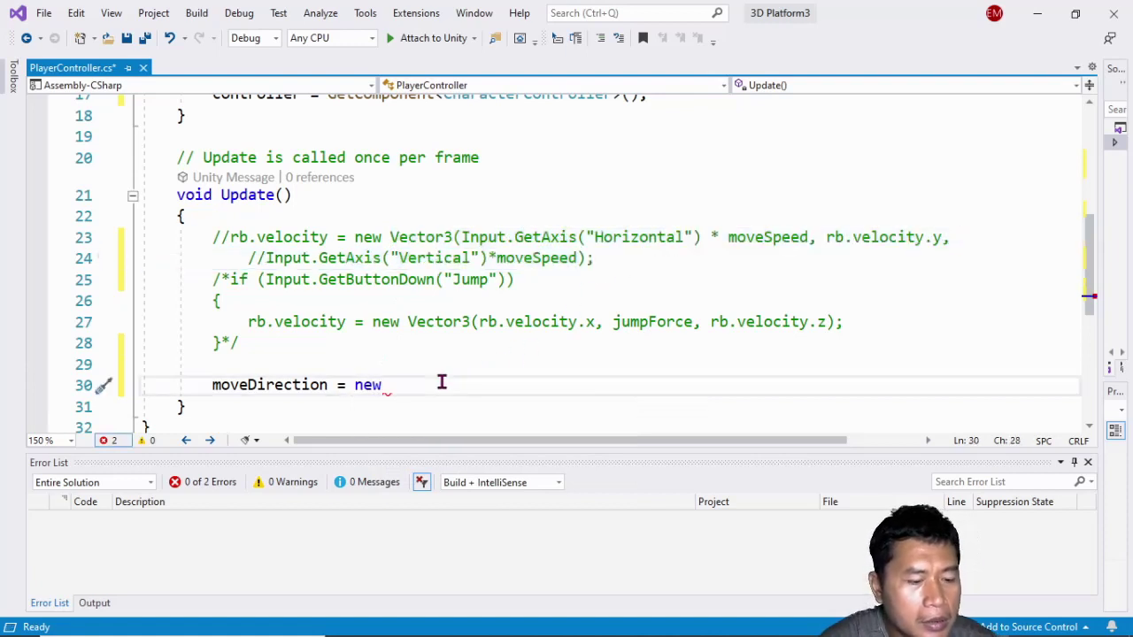
{"action": "key", "text": "ctrl+v"}
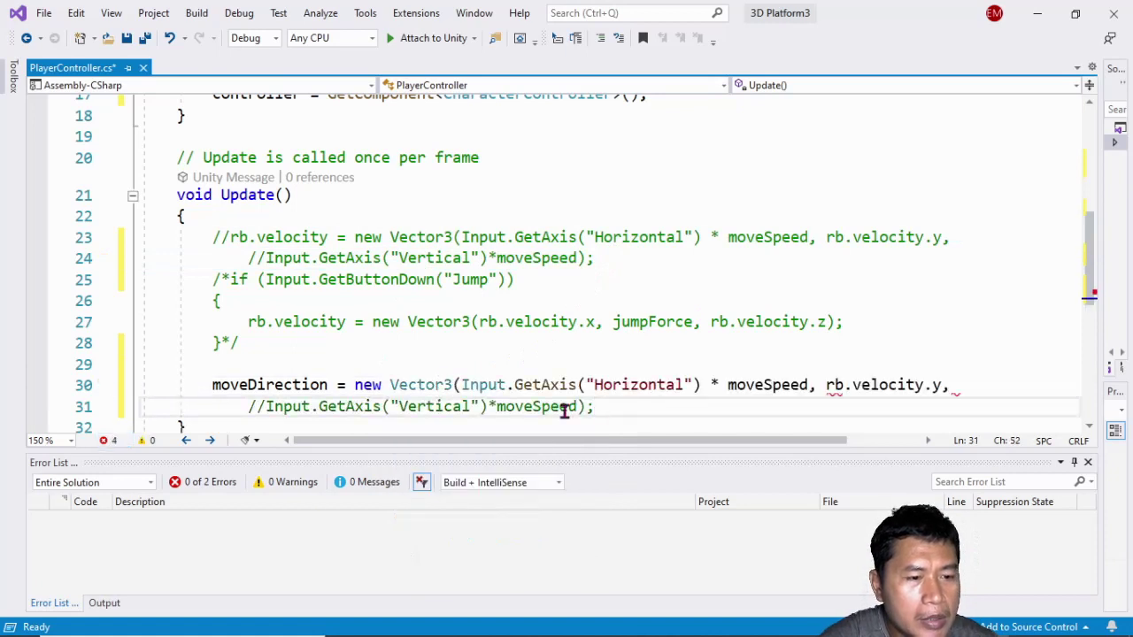
Step: Uncomment the vertical-axis part and replace rb.velocity.y with 0f
{"action": "scroll", "coordinate": [564, 412], "scroll_direction": "down", "scroll_amount": 2}
{"action": "left_click", "coordinate": [269, 289]}
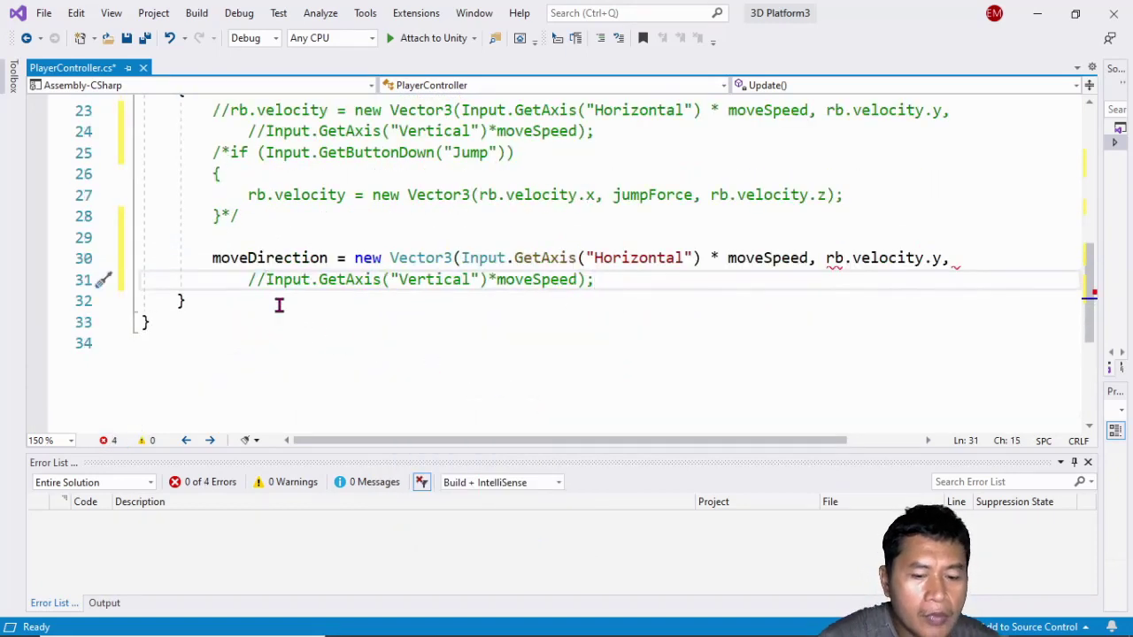
{"action": "key", "text": "BackSpace"}
{"action": "key", "text": "BackSpace"}
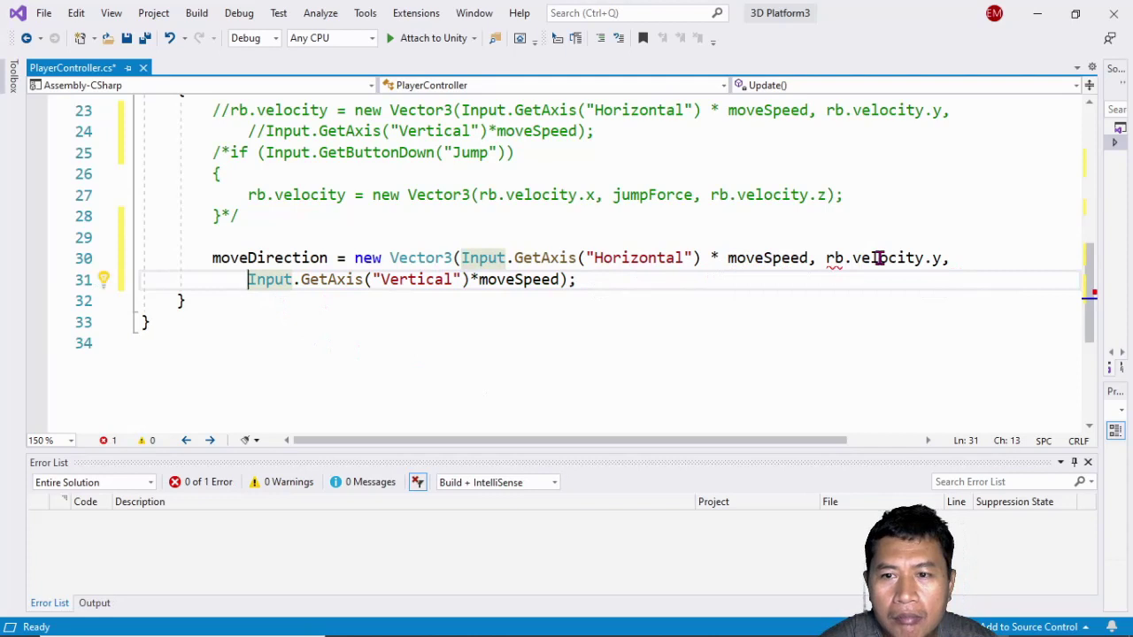
{"action": "left_click_drag", "start_coordinate": [828, 258], "coordinate": [941, 257]}
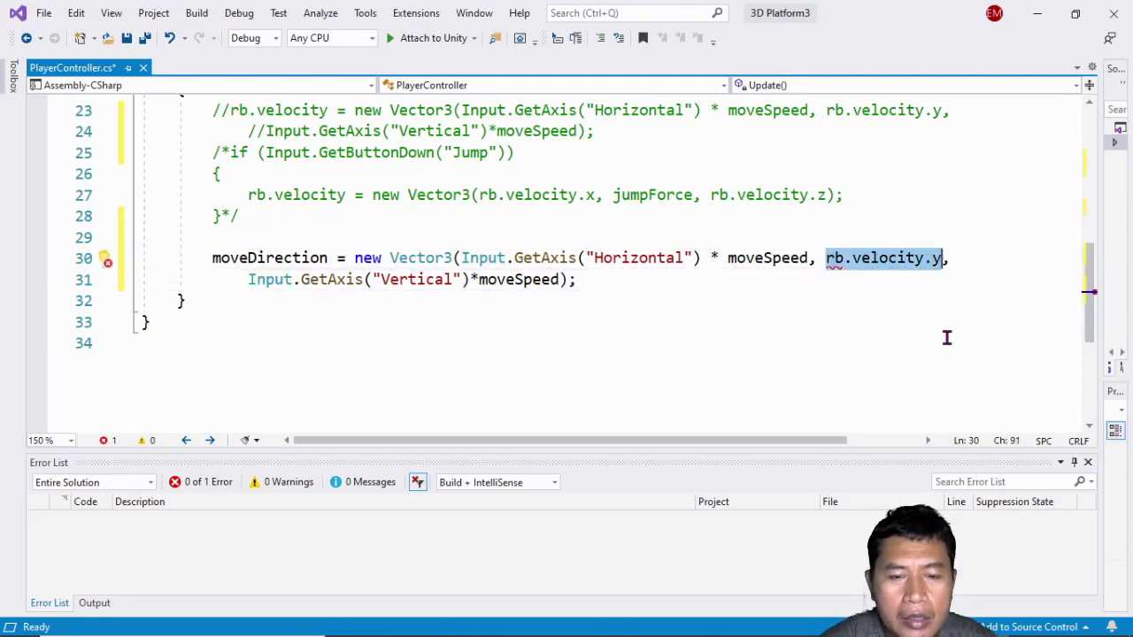
{"action": "type", "text": "0"}
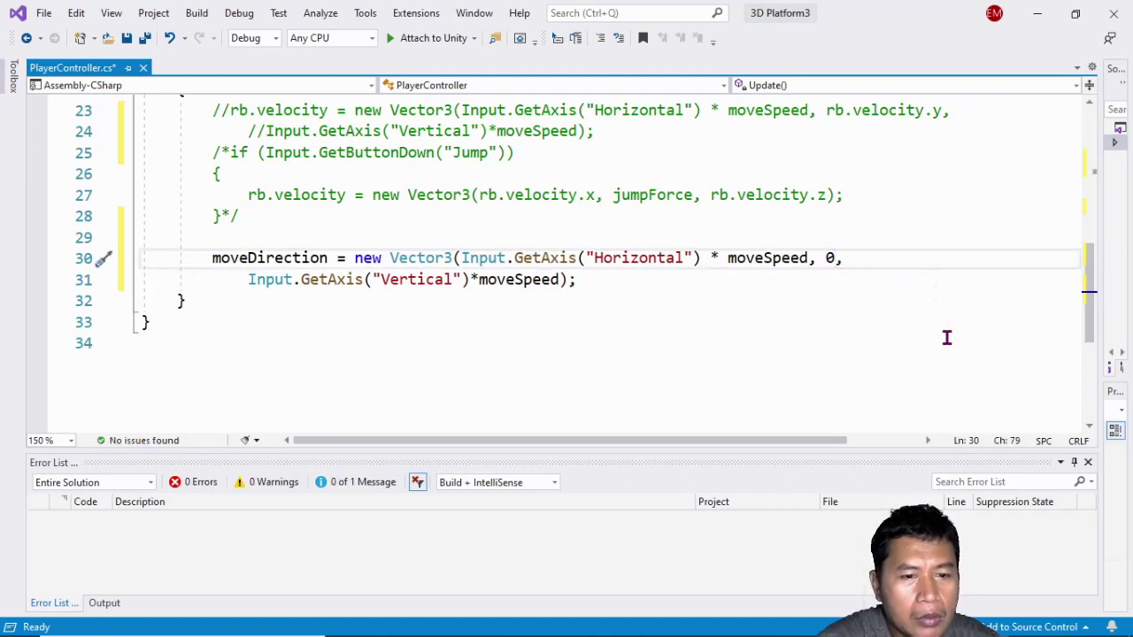
{"action": "type", "text": "f"}
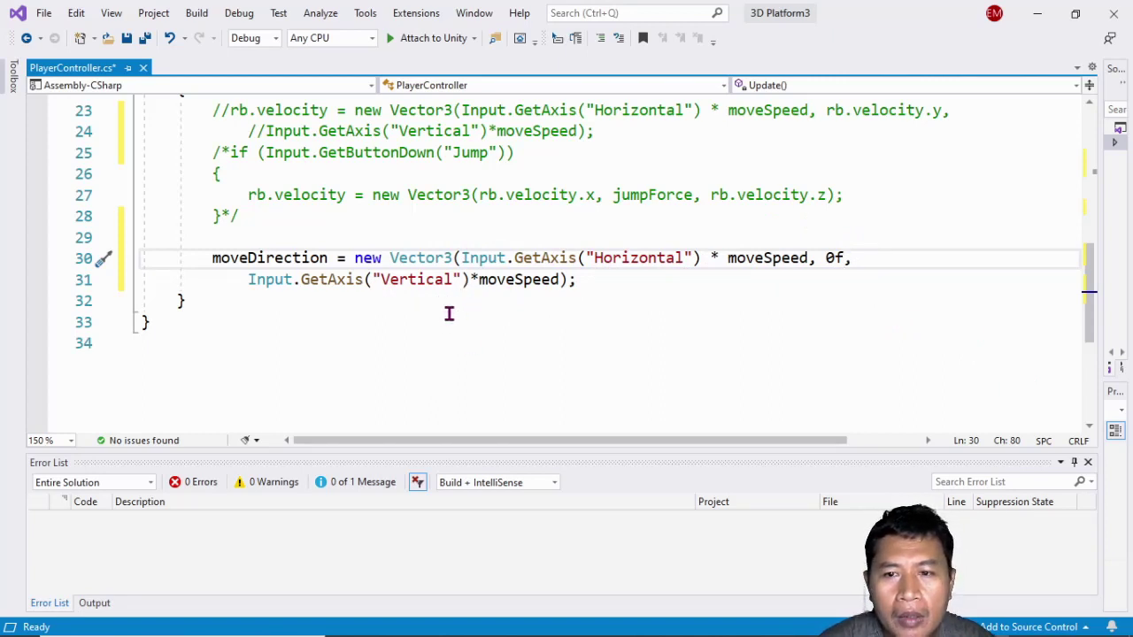
{"action": "left_click", "coordinate": [602, 283]}
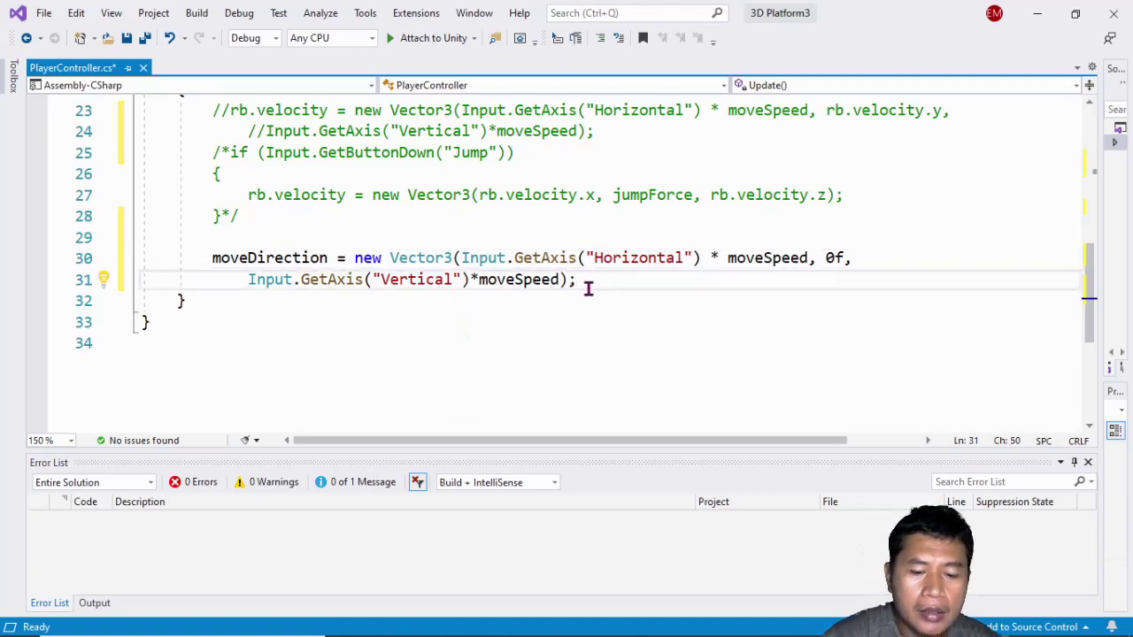
Step: Add an if (Input.GetButtonDown("Jump")) block after the moveDirection statement
{"action": "key", "text": "Return"}
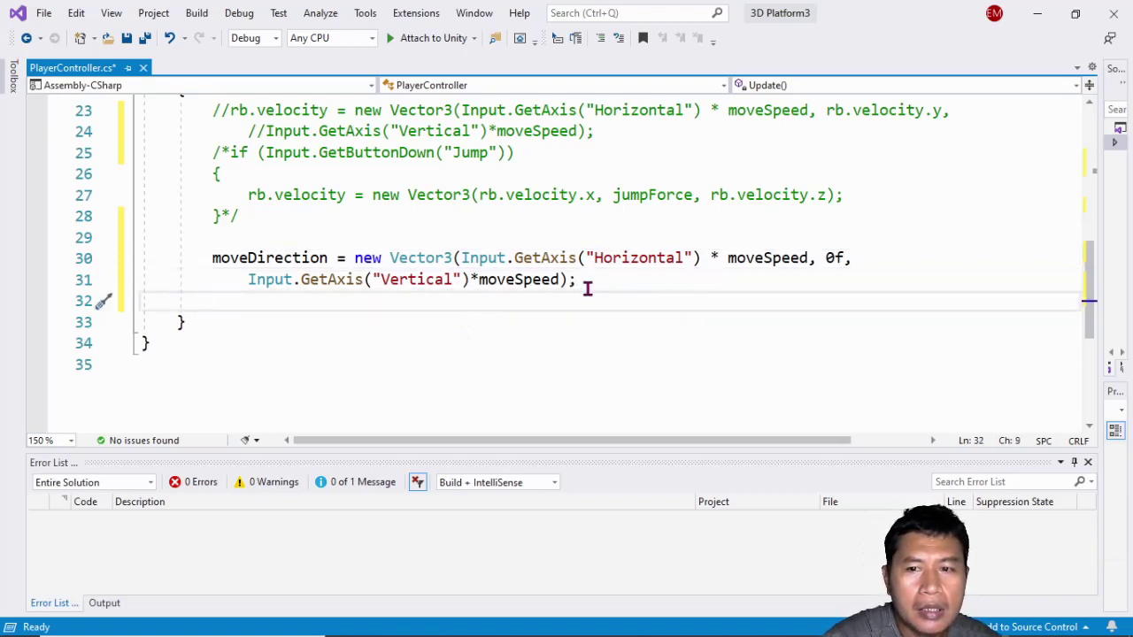
{"action": "type", "text": "i"}
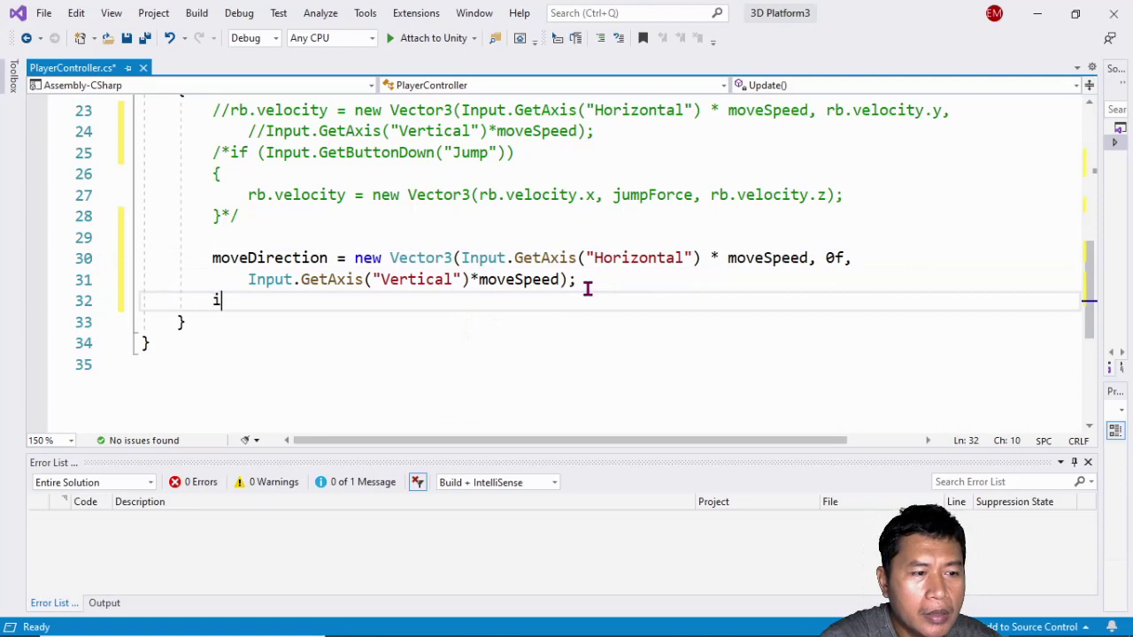
{"action": "type", "text": "f"}
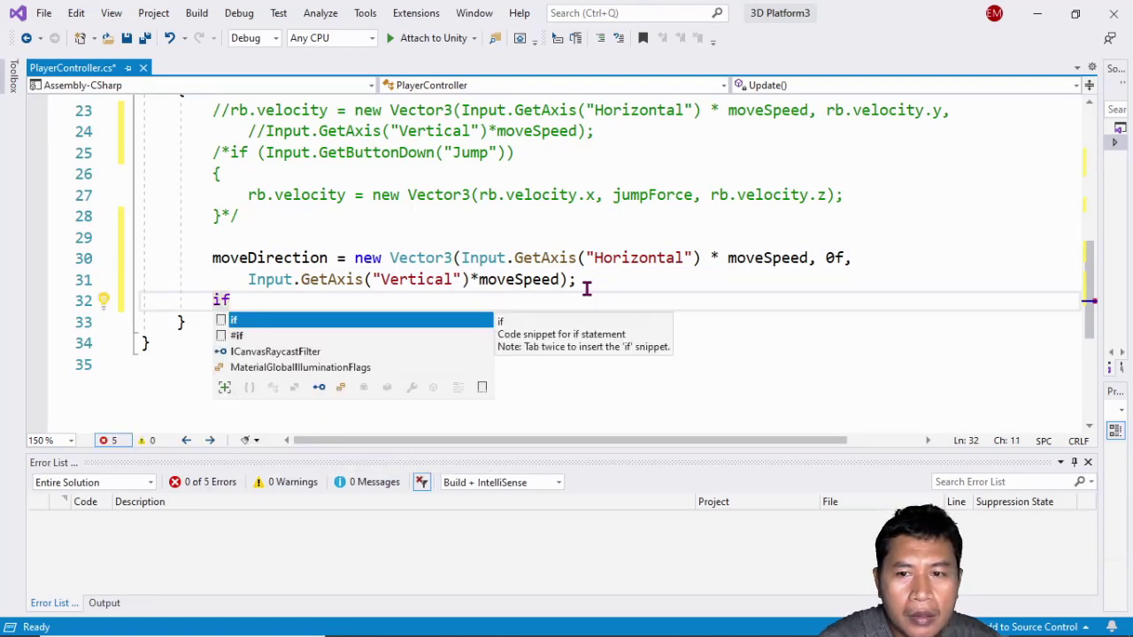
{"action": "type", "text": "("}
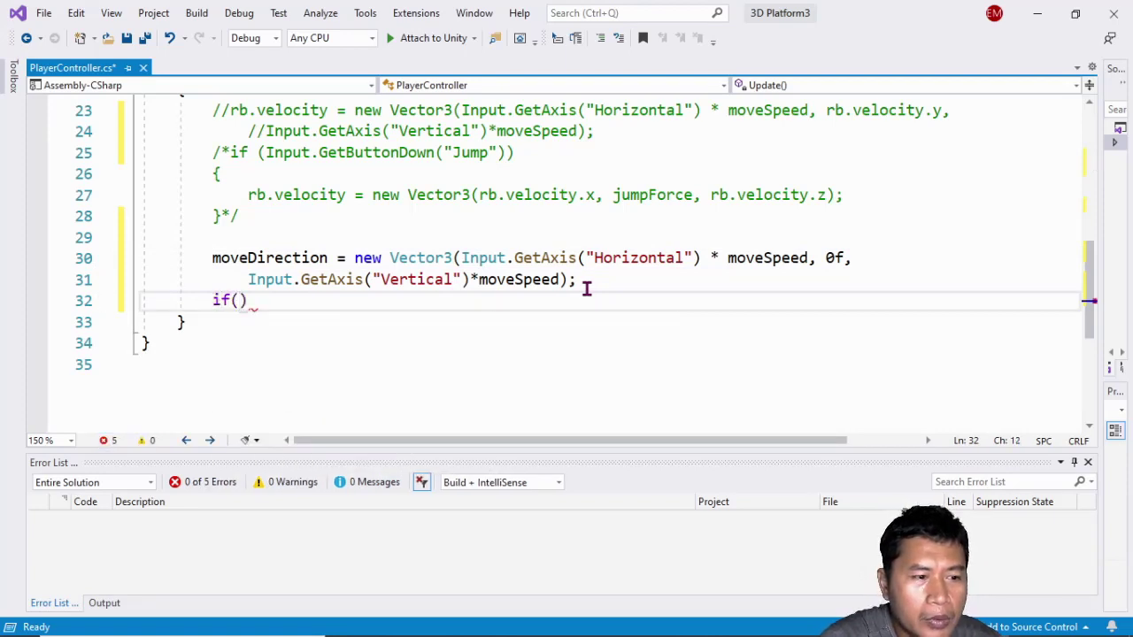
{"action": "type", "text": "In"}
{"action": "key", "text": "Tab"}
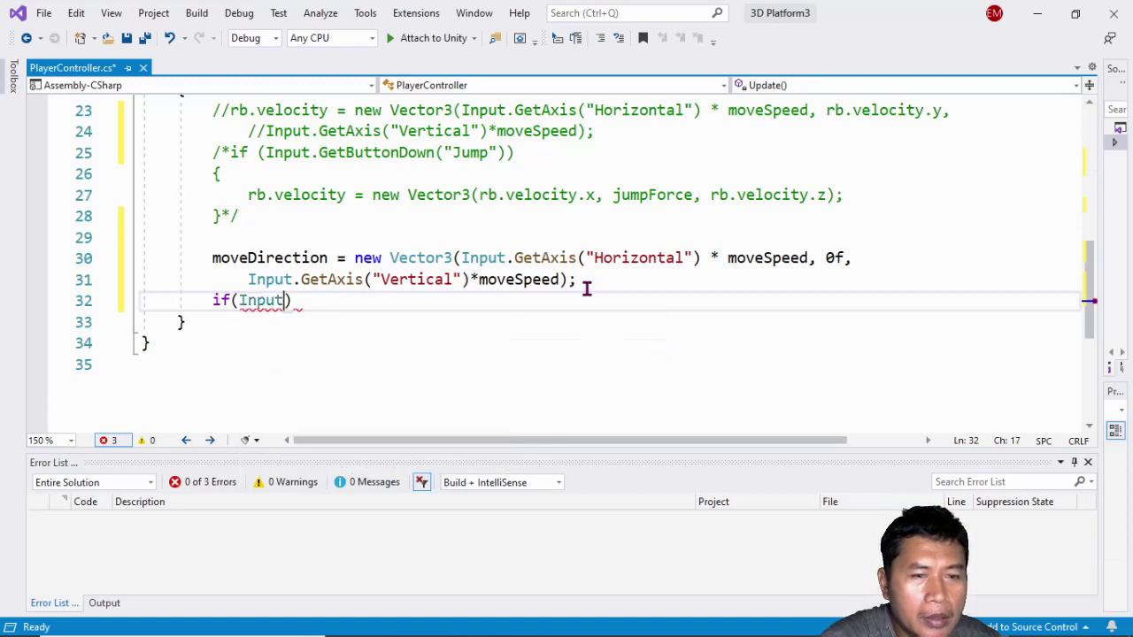
{"action": "type", "text": ".Ge"}
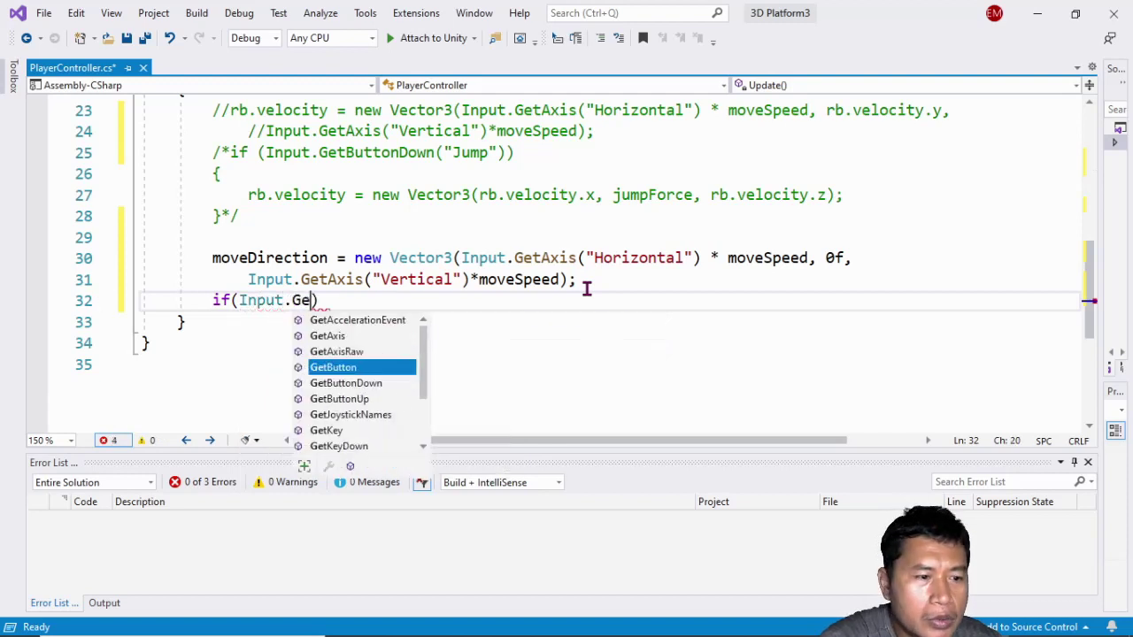
{"action": "key", "text": "Down"}
{"action": "key", "text": "Tab"}
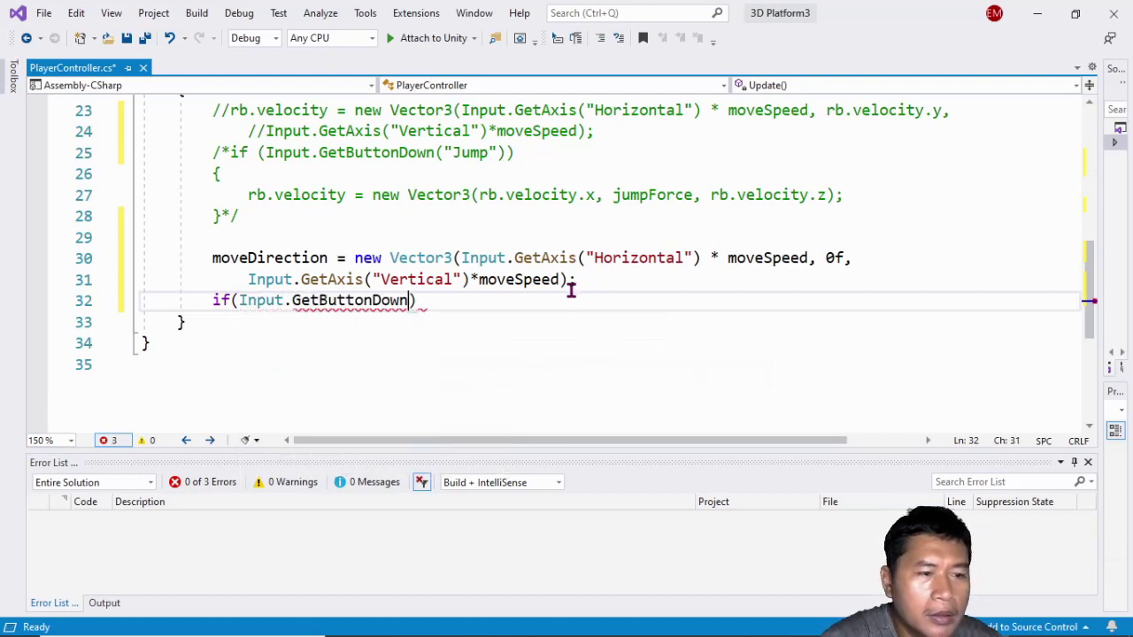
{"action": "type", "text": "("}
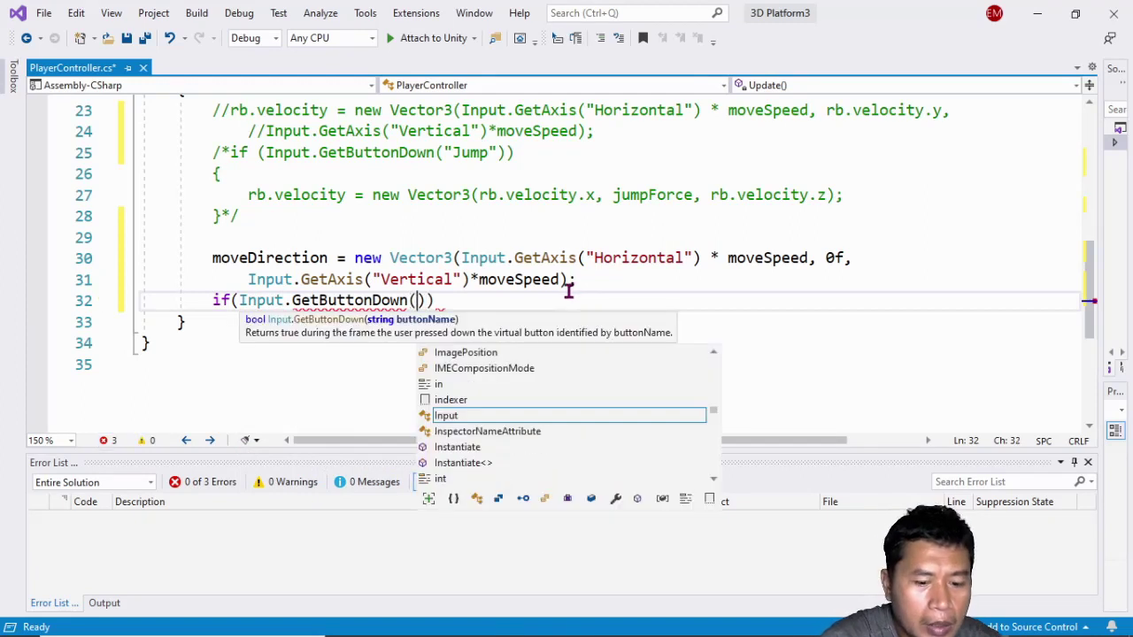
{"action": "type", "text": "\"Jump"}
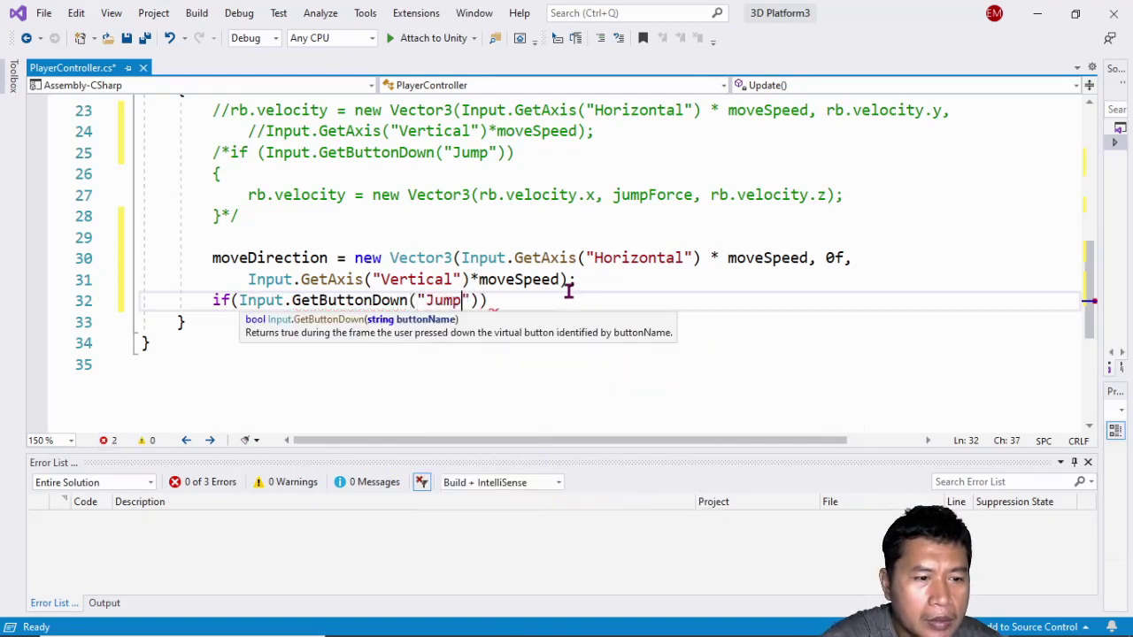
{"action": "type", "text": "\""}
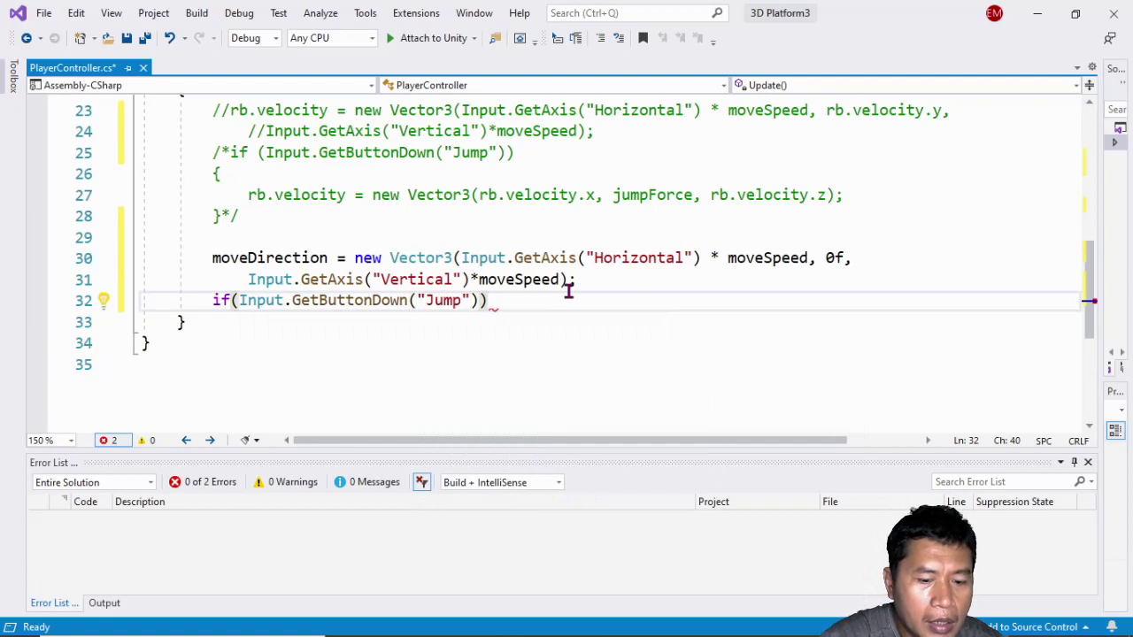
{"action": "type", "text": "{"}
{"action": "key", "text": "Return"}
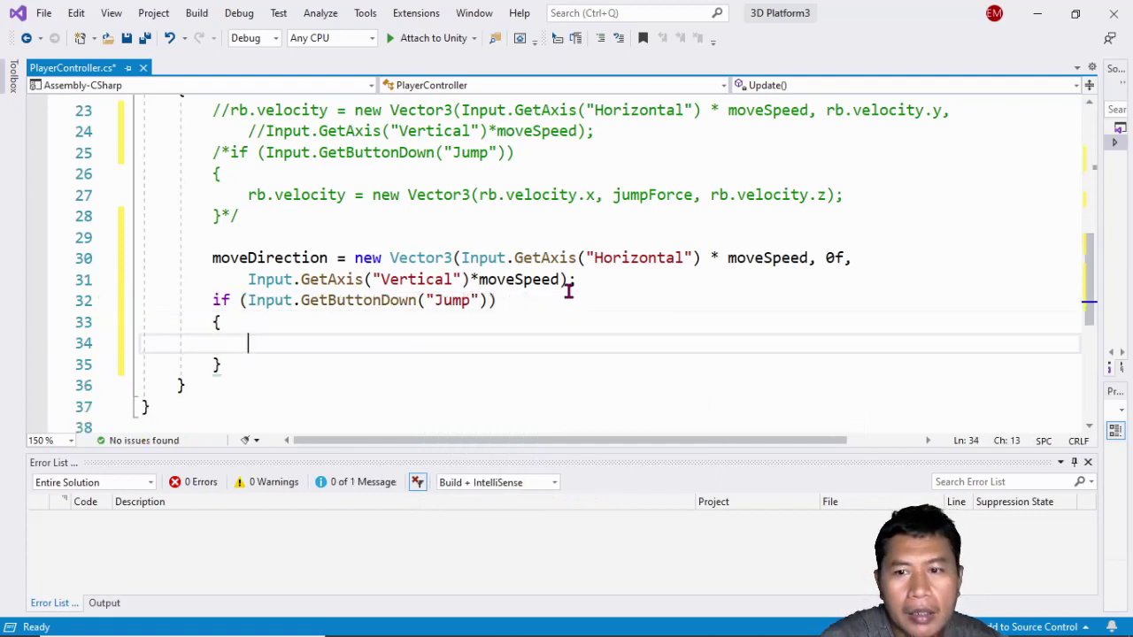
Step: Inside the Jump block, assign 'moveDirection = jumpForce;'
{"action": "type", "text": "mo"}
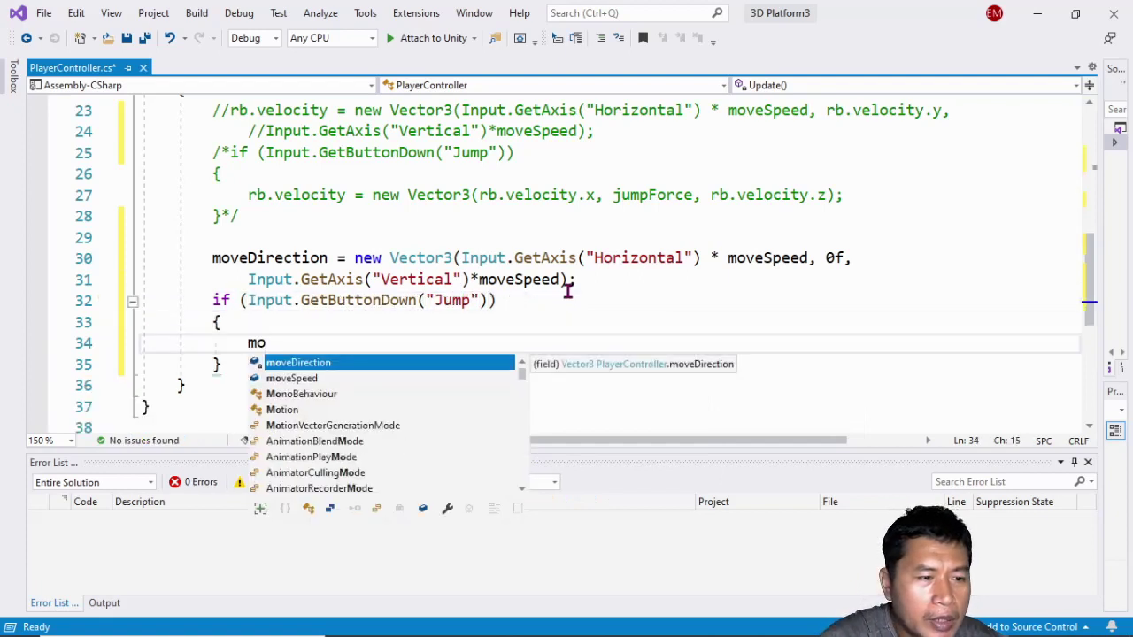
{"action": "key", "text": "Tab"}
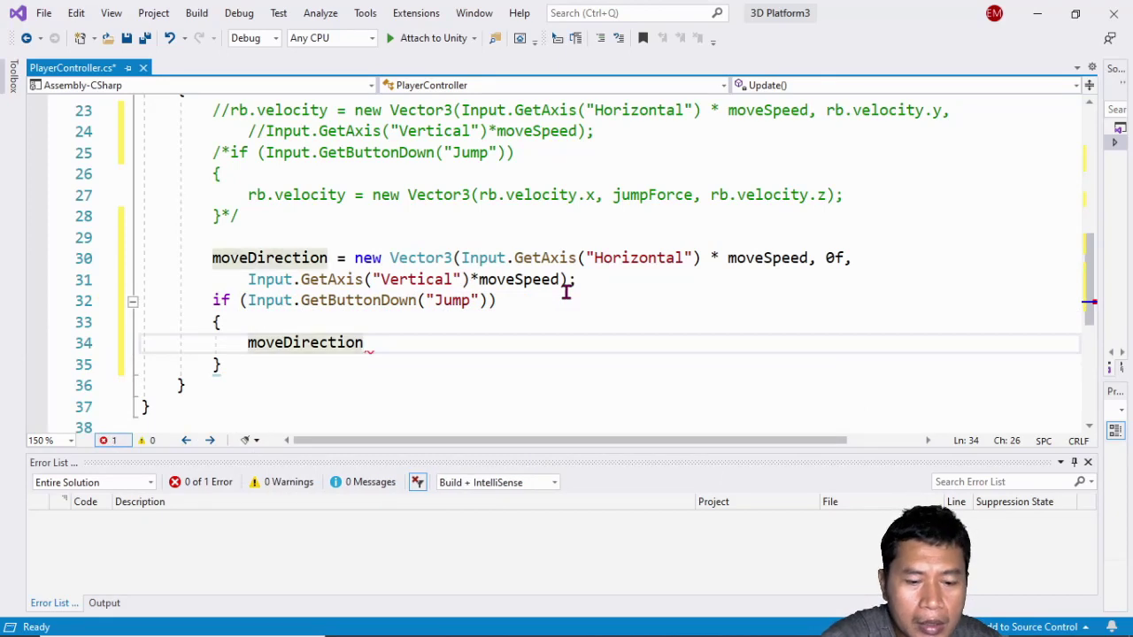
{"action": "type", "text": " = jum"}
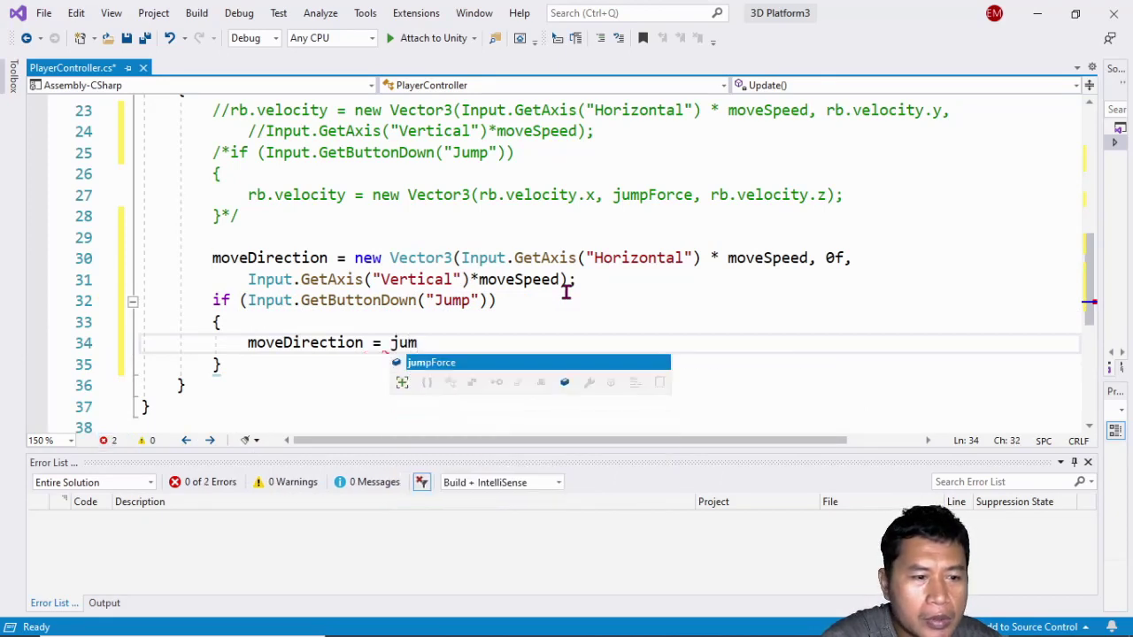
{"action": "key", "text": "Tab"}
{"action": "type", "text": ";"}
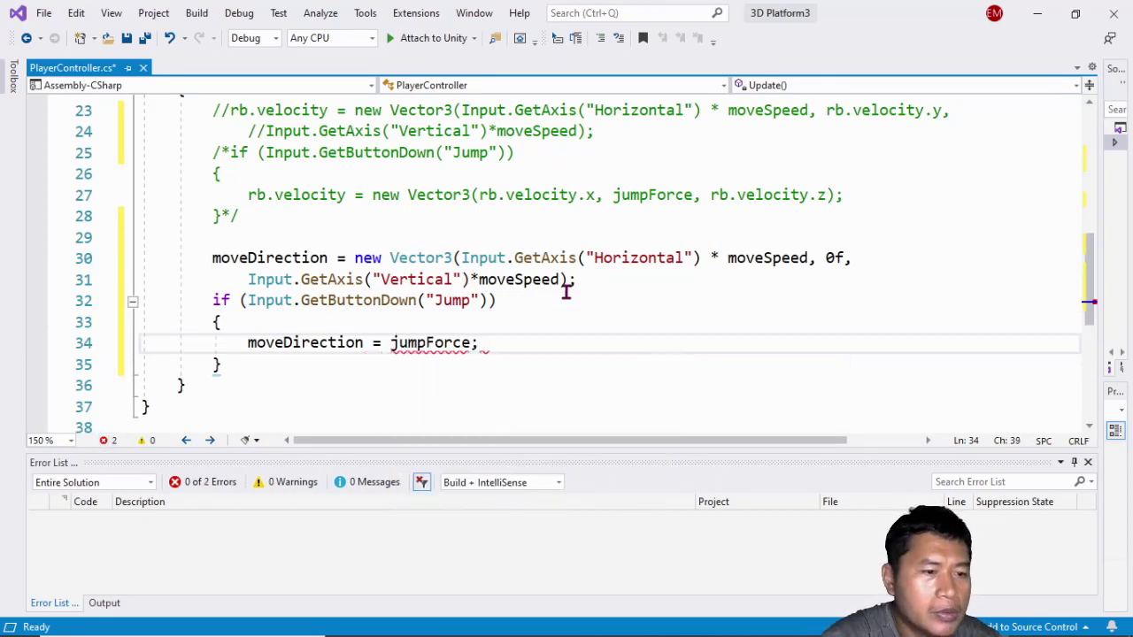
{"action": "scroll", "coordinate": [544, 299], "scroll_direction": "up", "scroll_amount": 4}
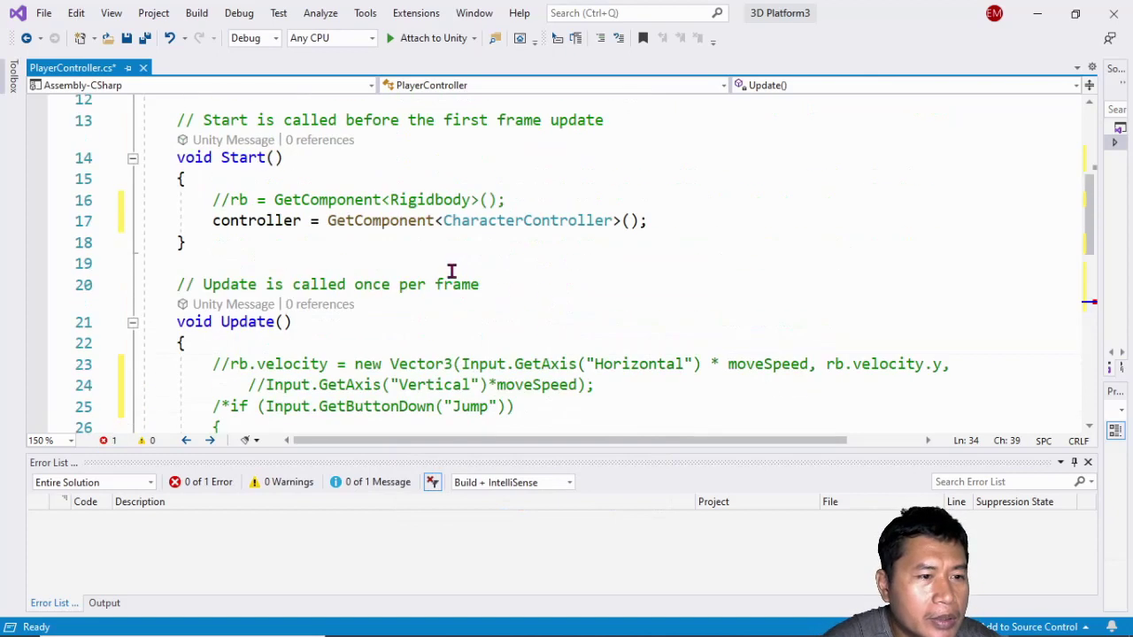
{"action": "scroll", "coordinate": [422, 256], "scroll_direction": "up", "scroll_amount": 2}
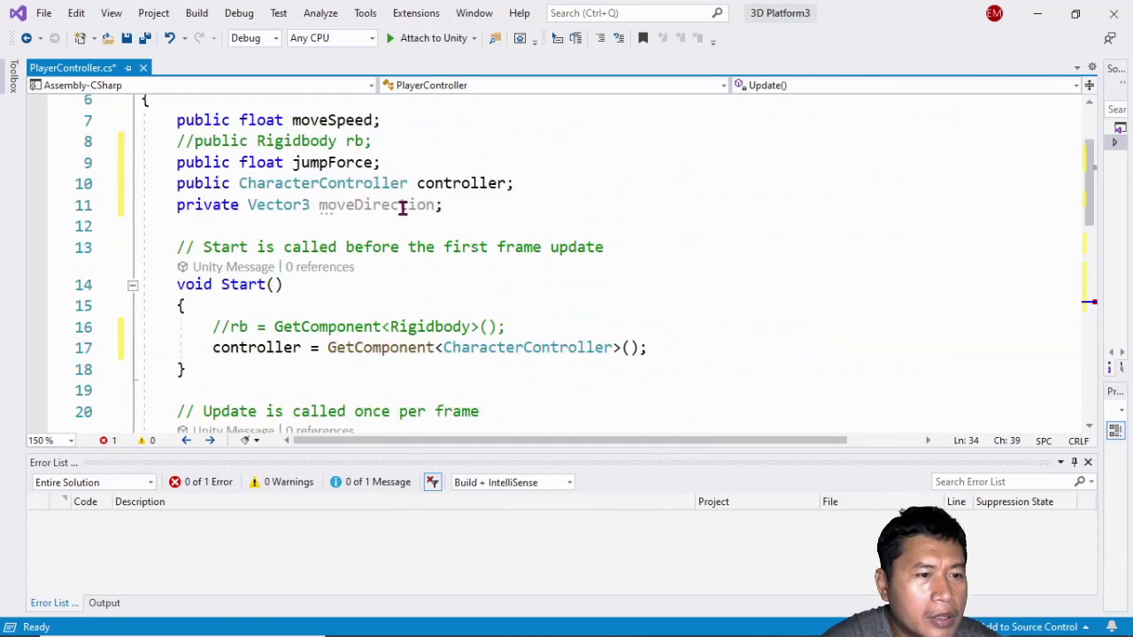
{"action": "scroll", "coordinate": [414, 252], "scroll_direction": "down", "scroll_amount": 6}
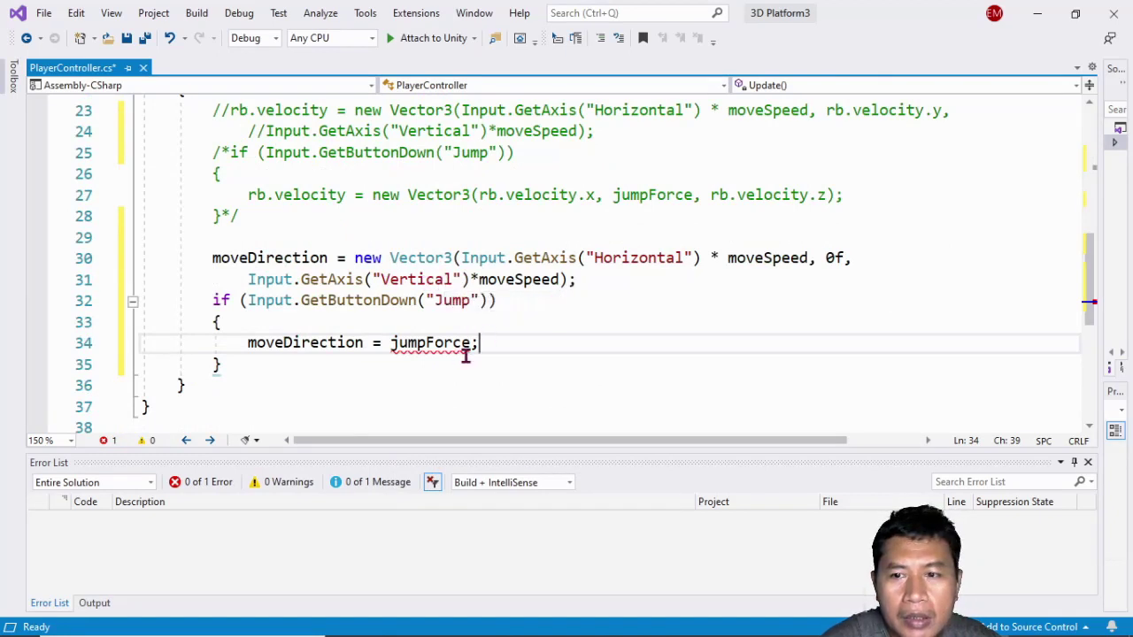
Step: Change the jump line on line 34 to moveDirection.y = jumpForce
{"action": "left_click", "coordinate": [363, 343]}
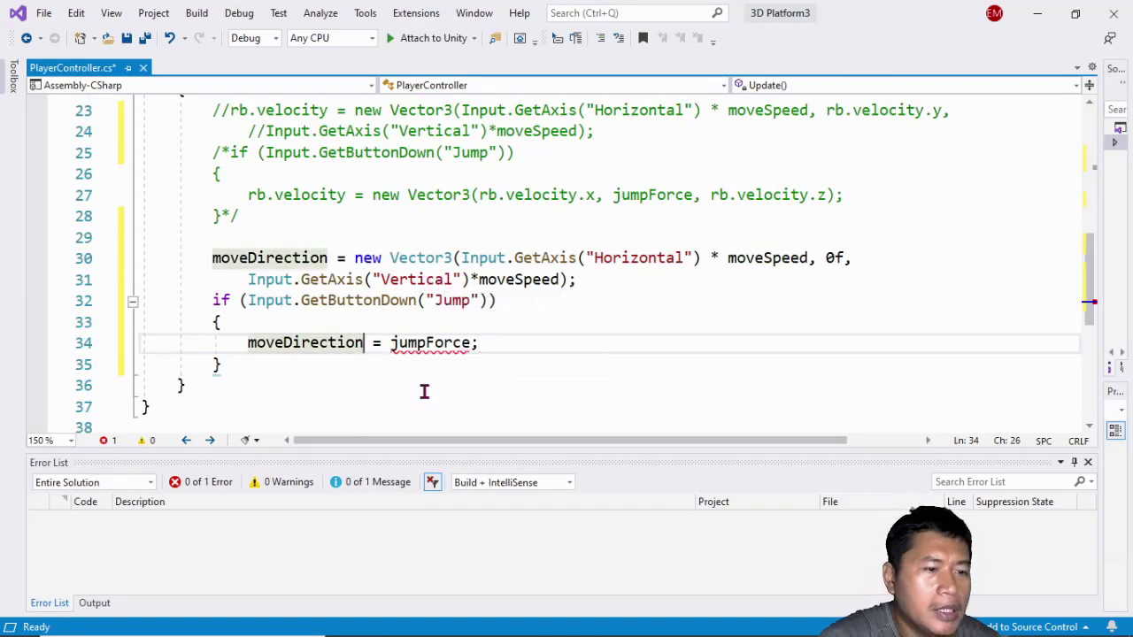
{"action": "type", "text": "."}
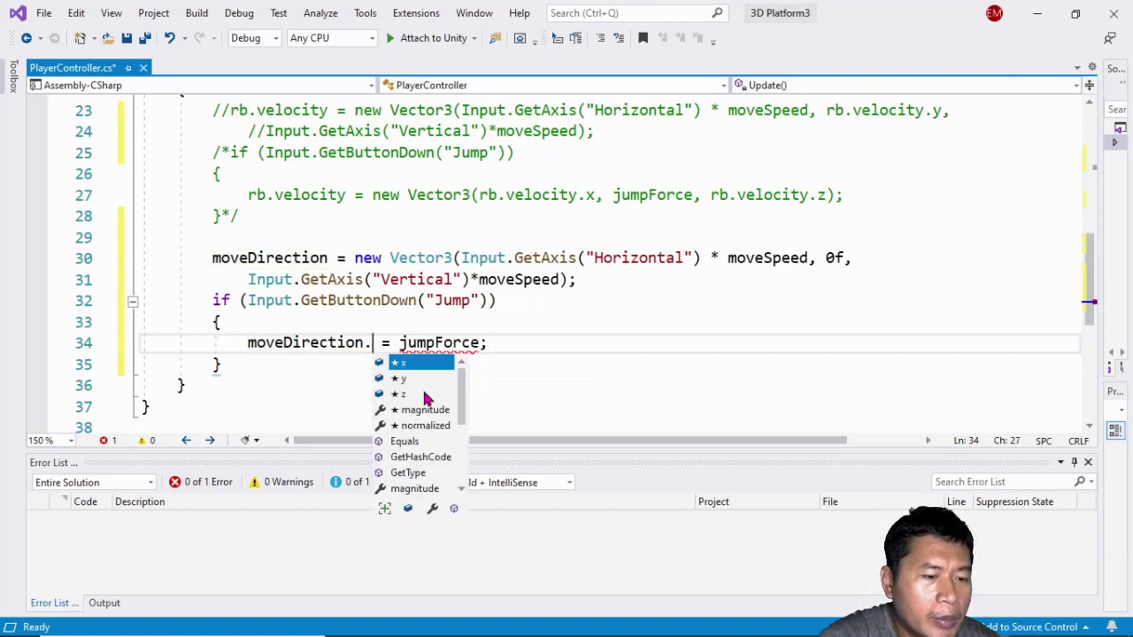
{"action": "type", "text": "y"}
{"action": "key", "text": "Escape"}
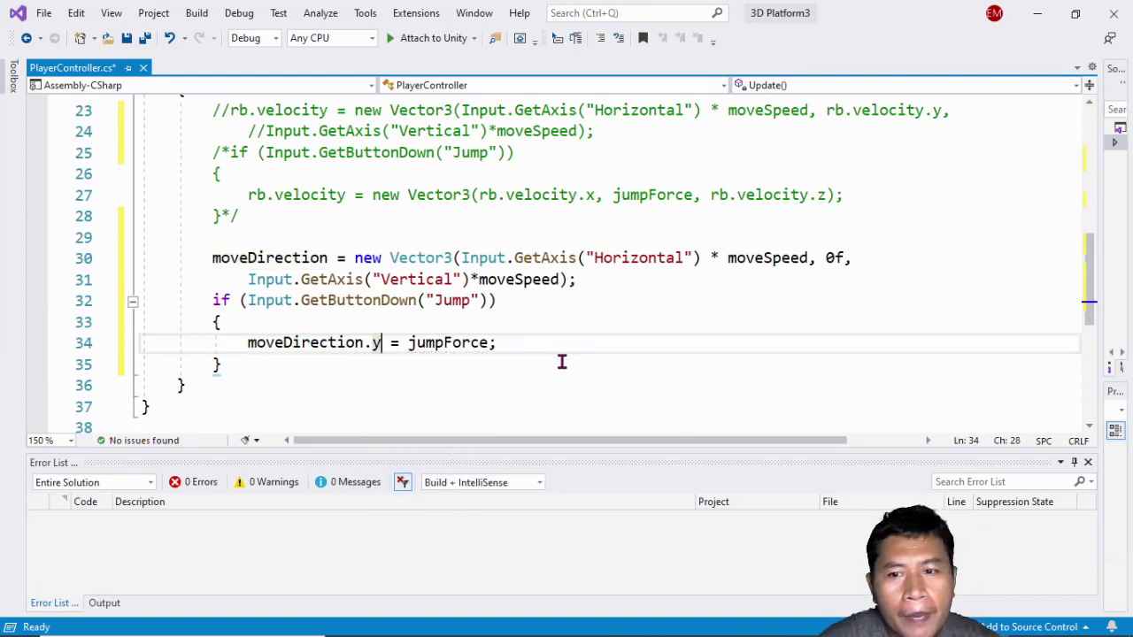
Step: Add controller.Move(moveDirection); on a new line after the if block
{"action": "left_click", "coordinate": [312, 373]}
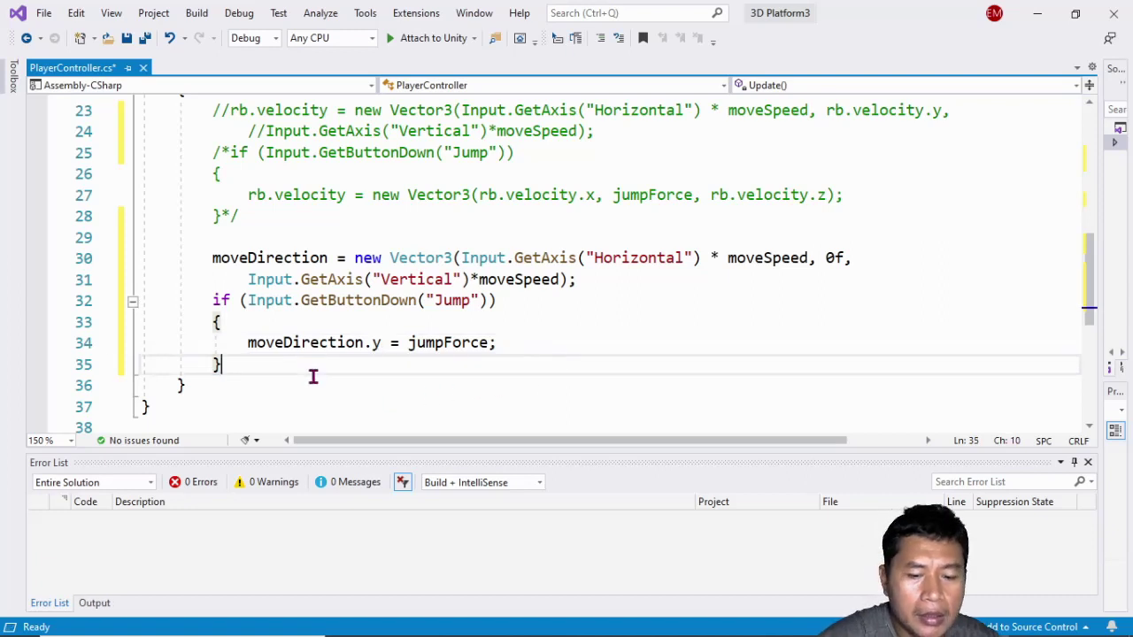
{"action": "key", "text": "Return"}
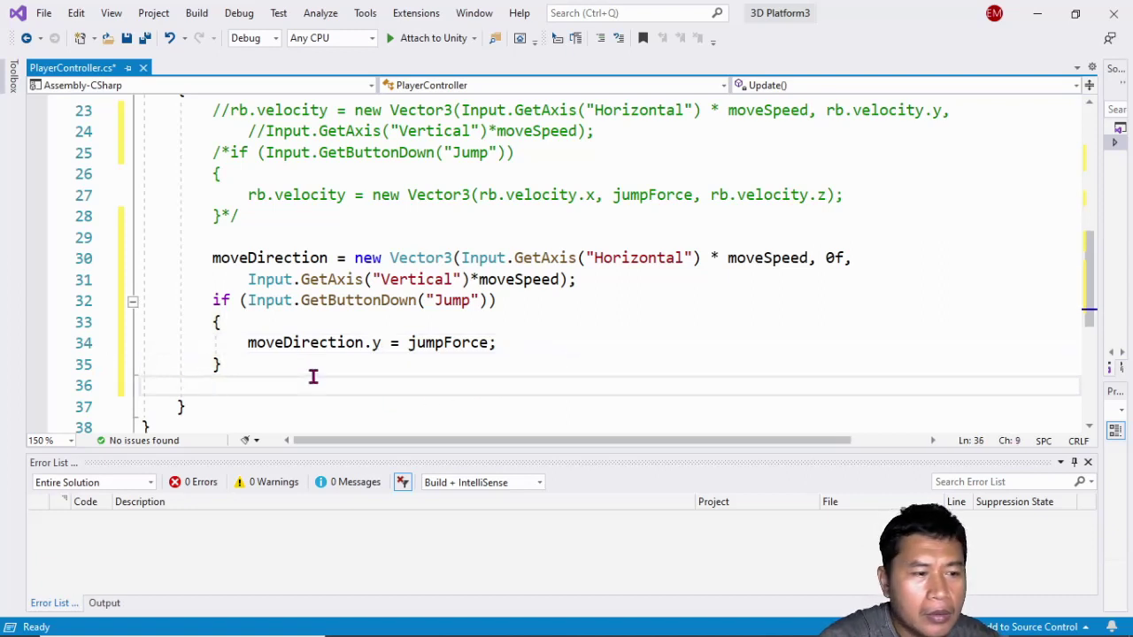
{"action": "type", "text": "controller"}
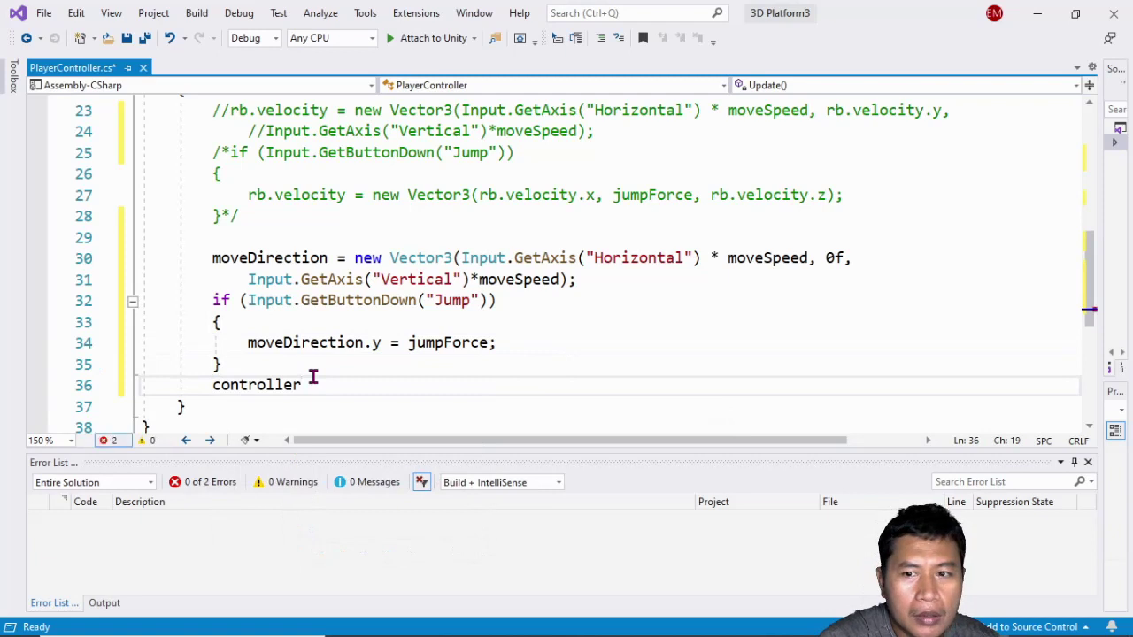
{"action": "type", "text": ".m"}
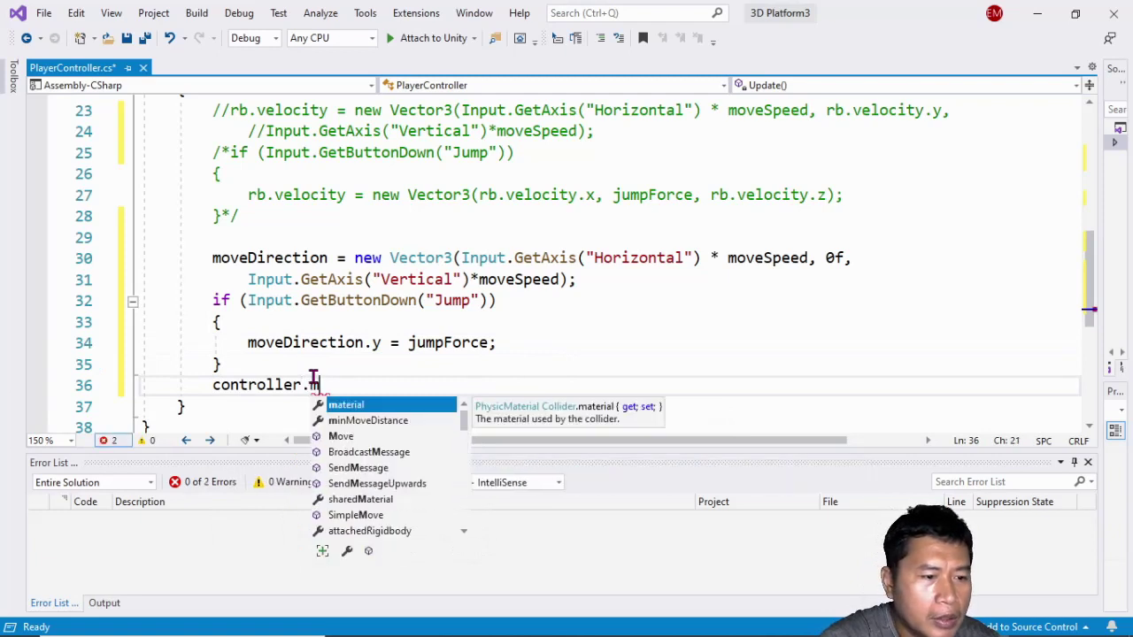
{"action": "type", "text": "o"}
{"action": "key", "text": "Tab"}
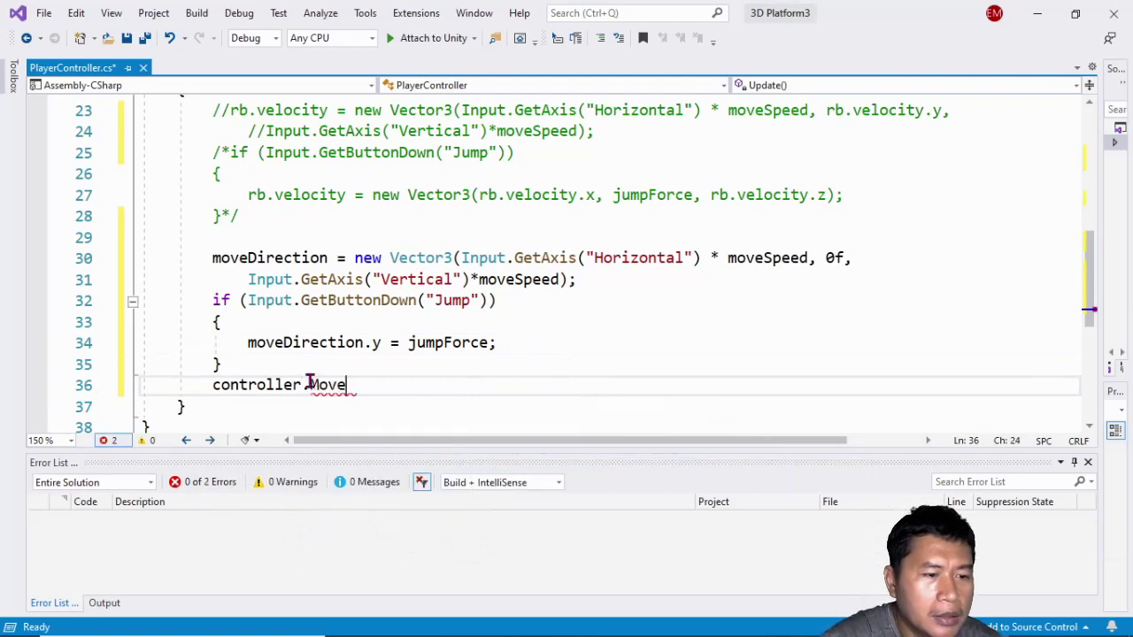
{"action": "type", "text": "("}
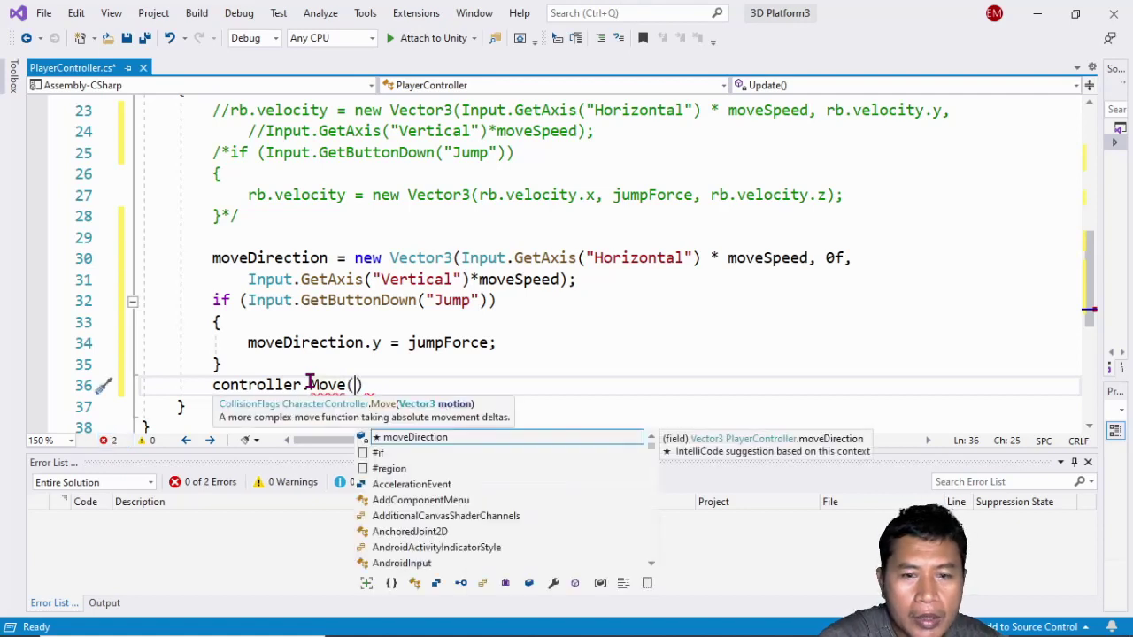
{"action": "type", "text": "mo"}
{"action": "key", "text": "Tab"}
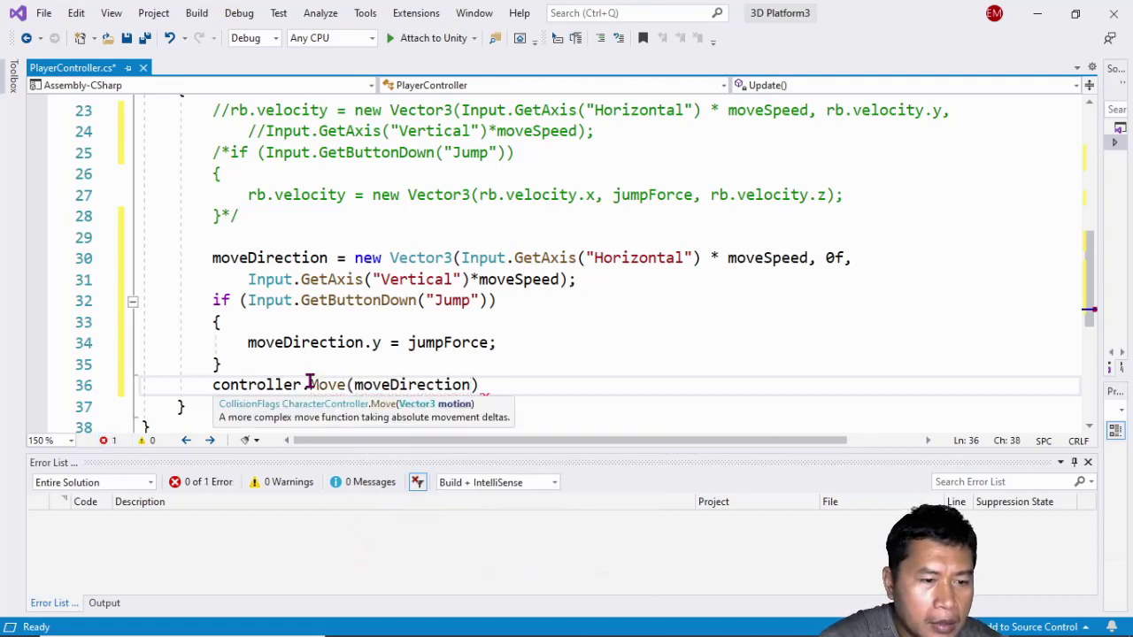
{"action": "type", "text": ");"}
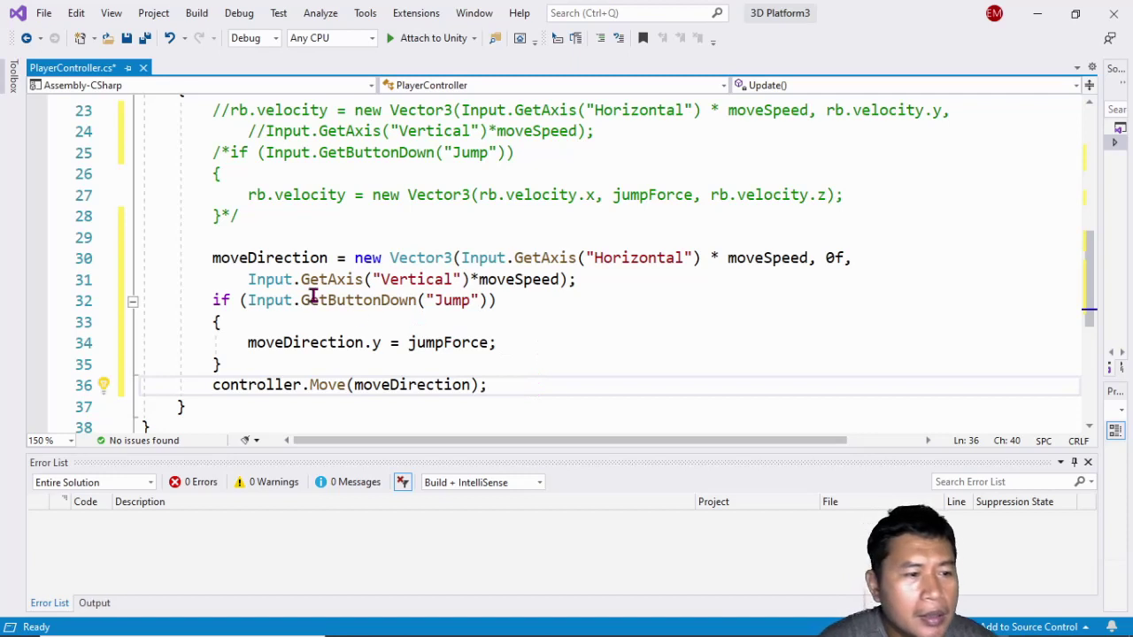
Step: Insert a blank line after line 31, between the moveDirection assignment and the jump check
{"action": "mouse_move", "coordinate": [310, 298]}
{"action": "scroll", "coordinate": [362, 203], "scroll_direction": "up", "scroll_amount": 2}
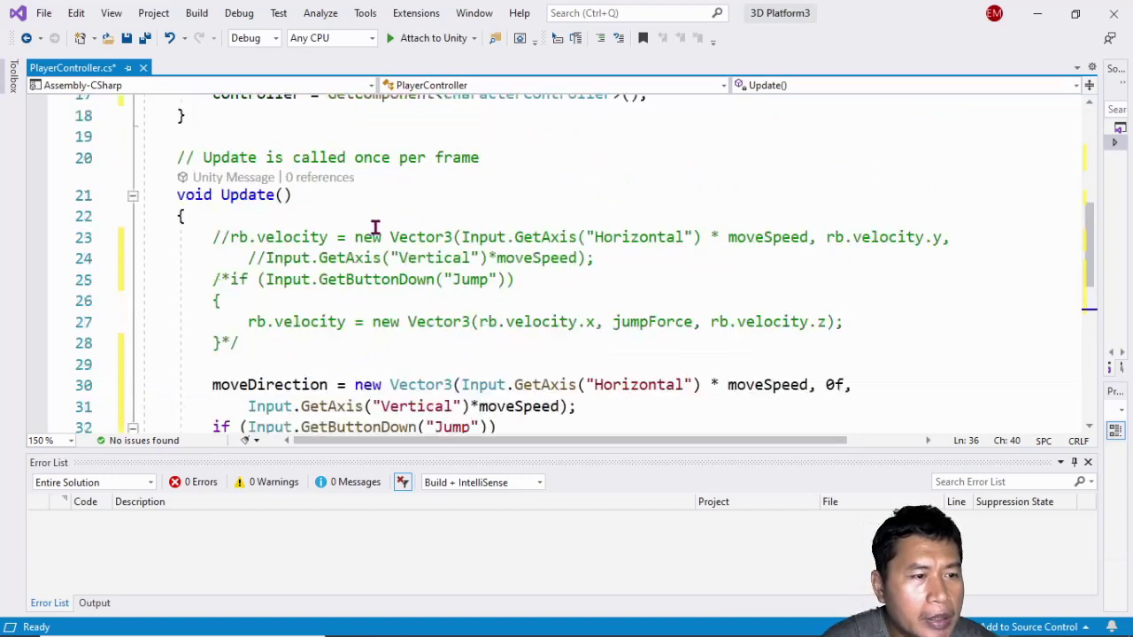
{"action": "scroll", "coordinate": [375, 232], "scroll_direction": "down", "scroll_amount": 2}
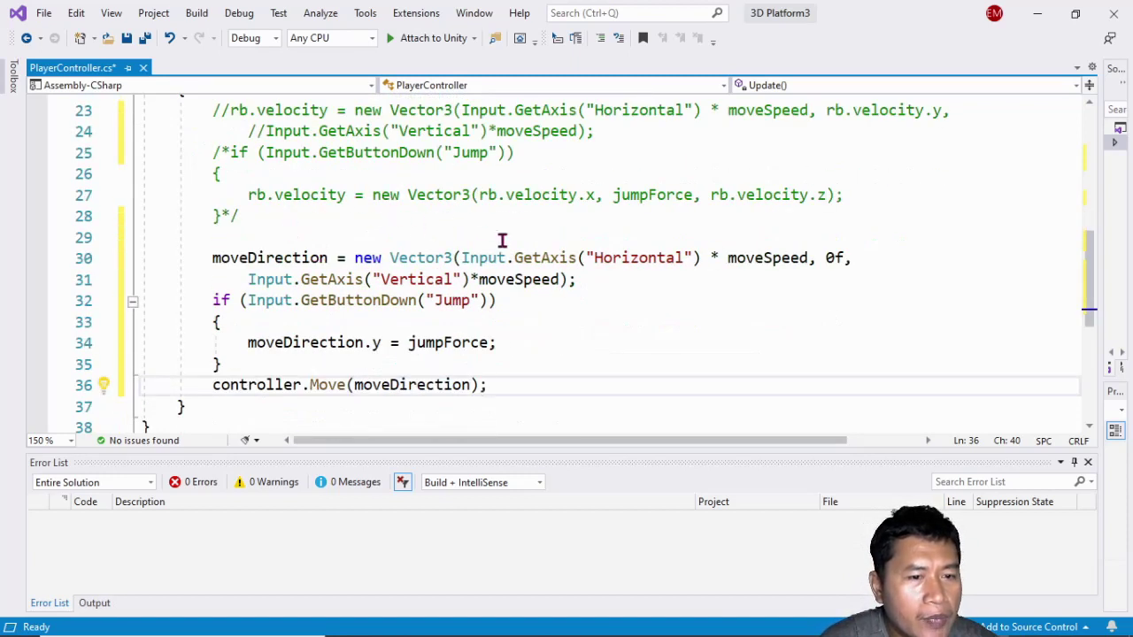
{"action": "left_click", "coordinate": [595, 280]}
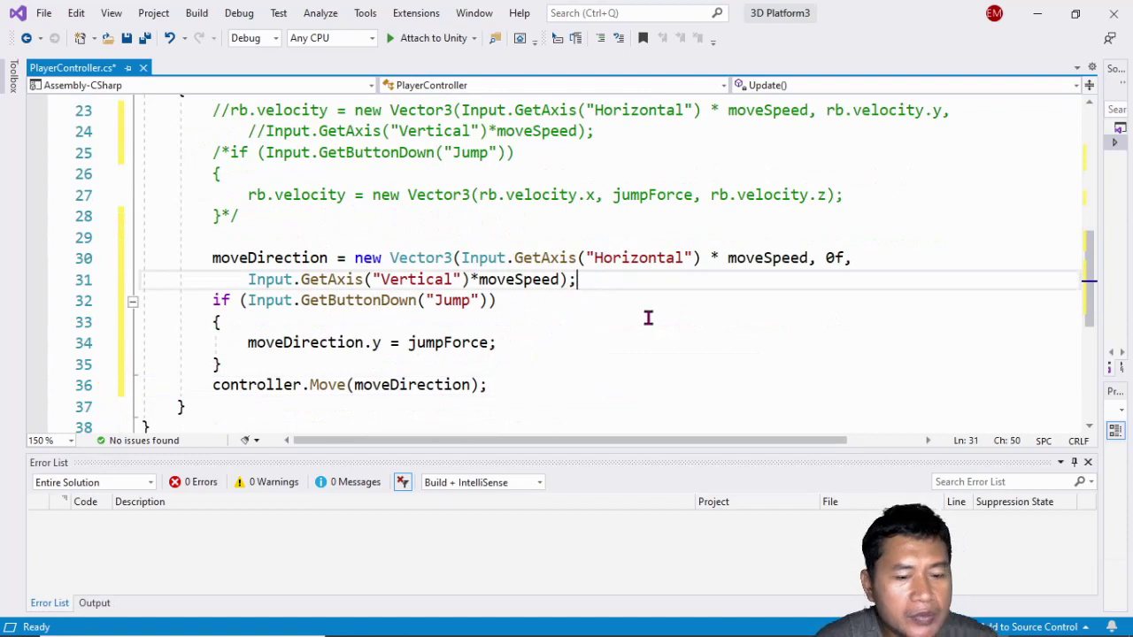
{"action": "key", "text": "Return"}
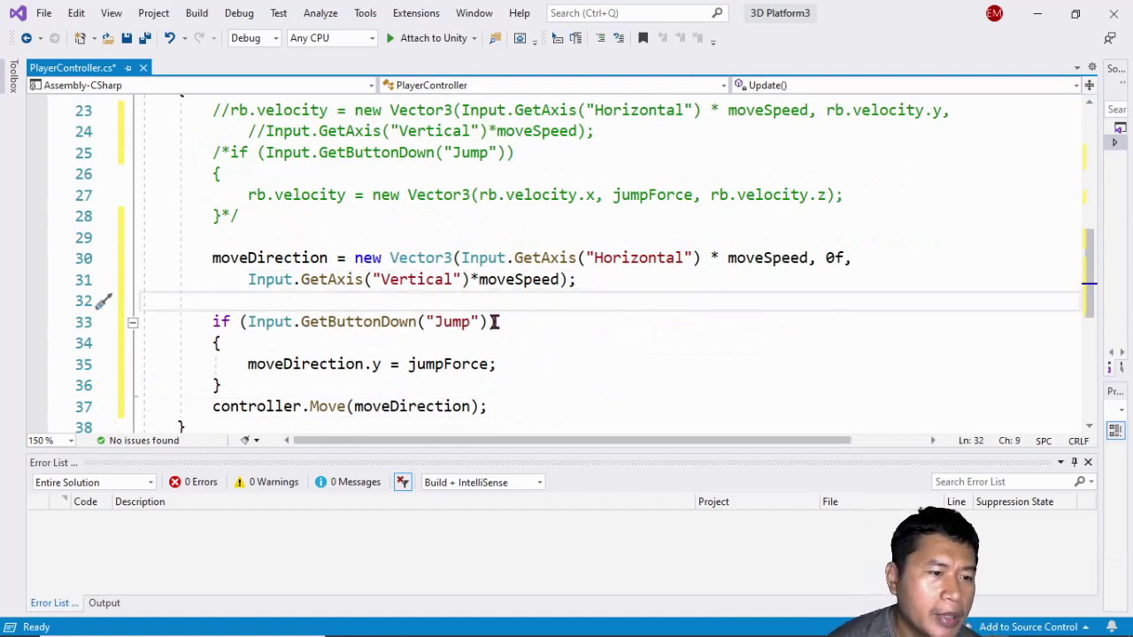
{"action": "left_click", "coordinate": [427, 279]}
Step: Save PlayerController.cs, then press Ctrl+S again once Unity is in front
{"action": "scroll", "coordinate": [655, 376], "scroll_direction": "down", "scroll_amount": 1}
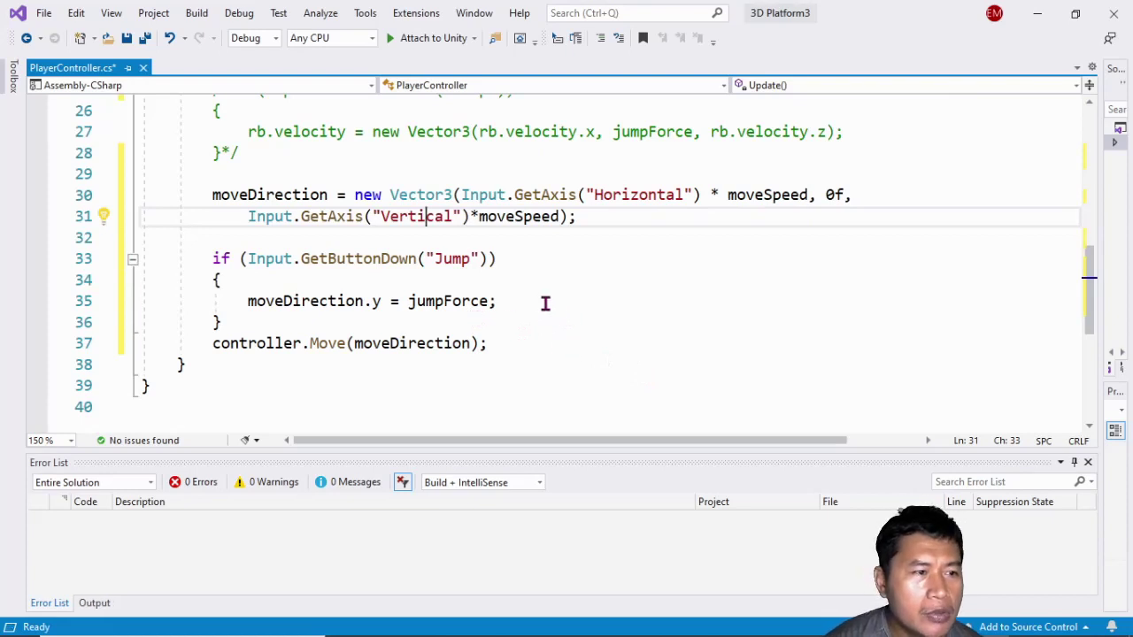
{"action": "key", "text": "ctrl+s"}
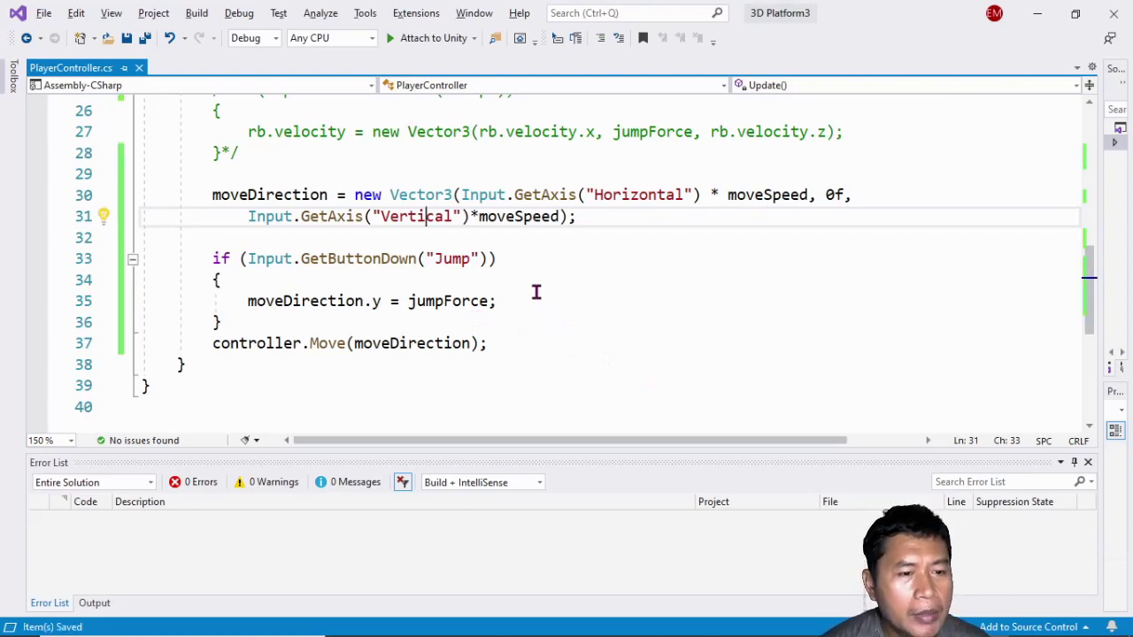
{"action": "key", "text": "alt+Tab"}
{"action": "key", "text": "alt+Tab"}
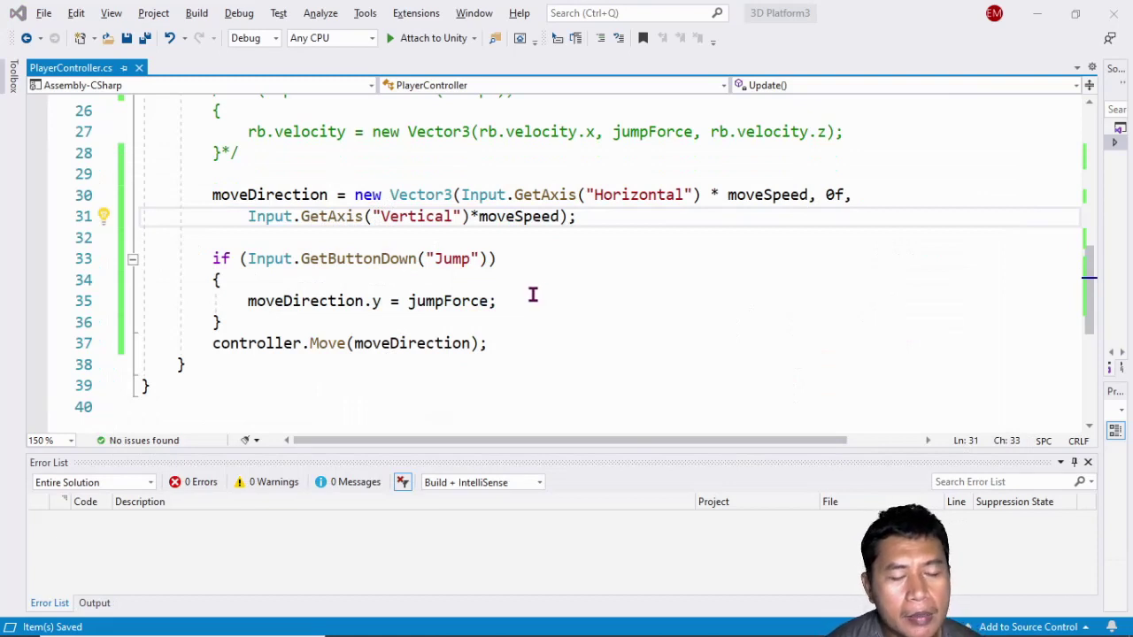
{"action": "mouse_move", "coordinate": [912, 634]}
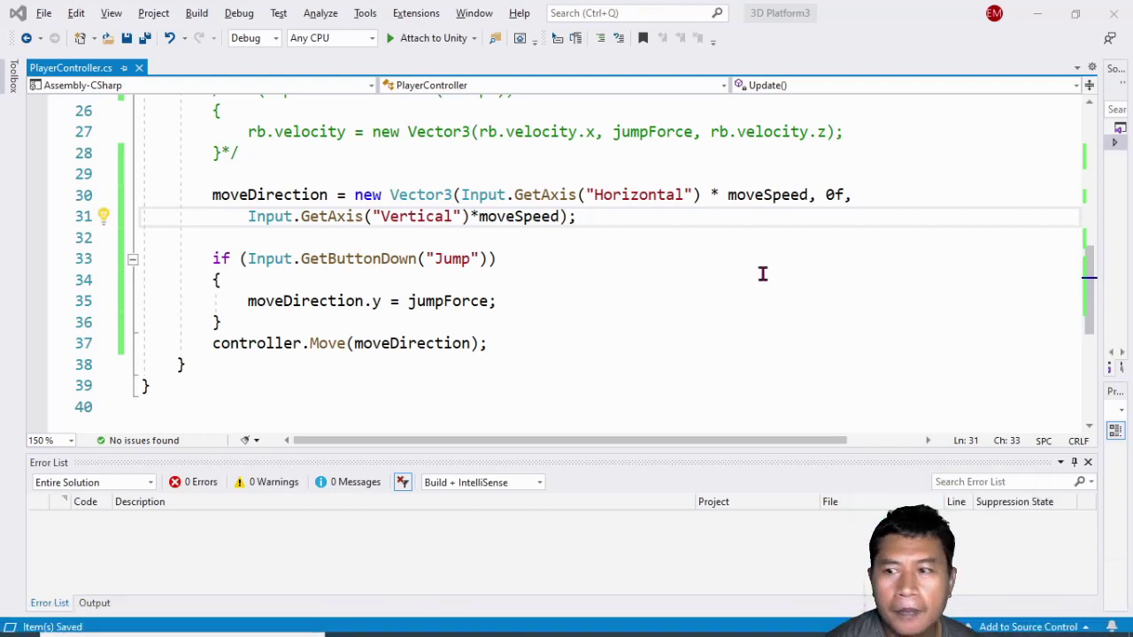
{"action": "key", "text": "ctrl+s"}
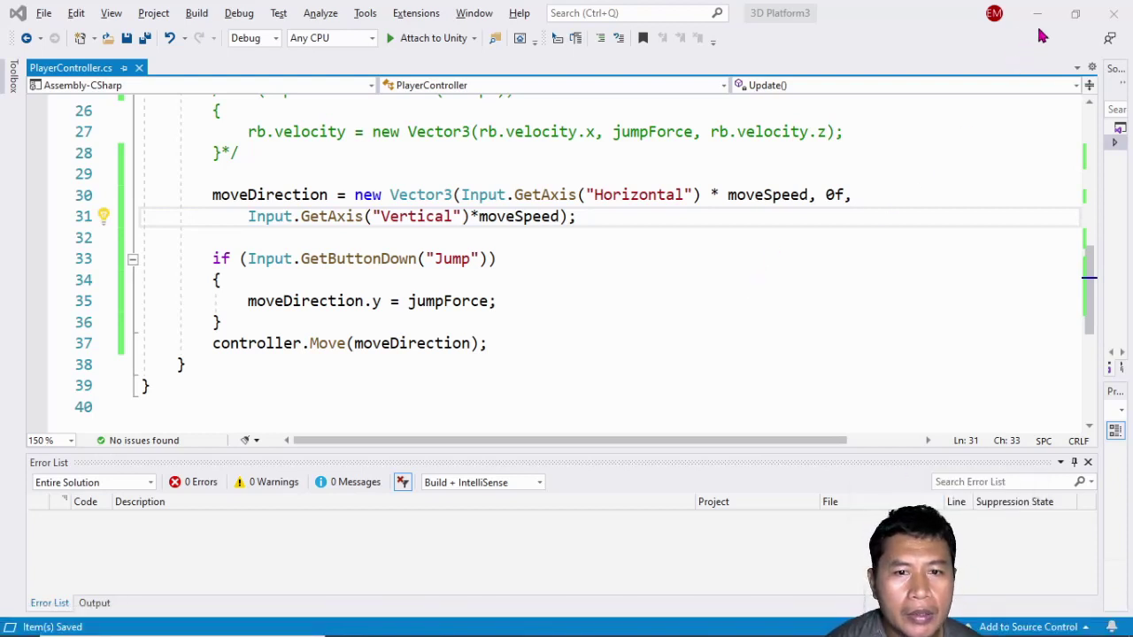
Step: Minimize Visual Studio, run the scene in Play mode to watch the capsule move, then stop it
{"action": "left_click", "coordinate": [1037, 13]}
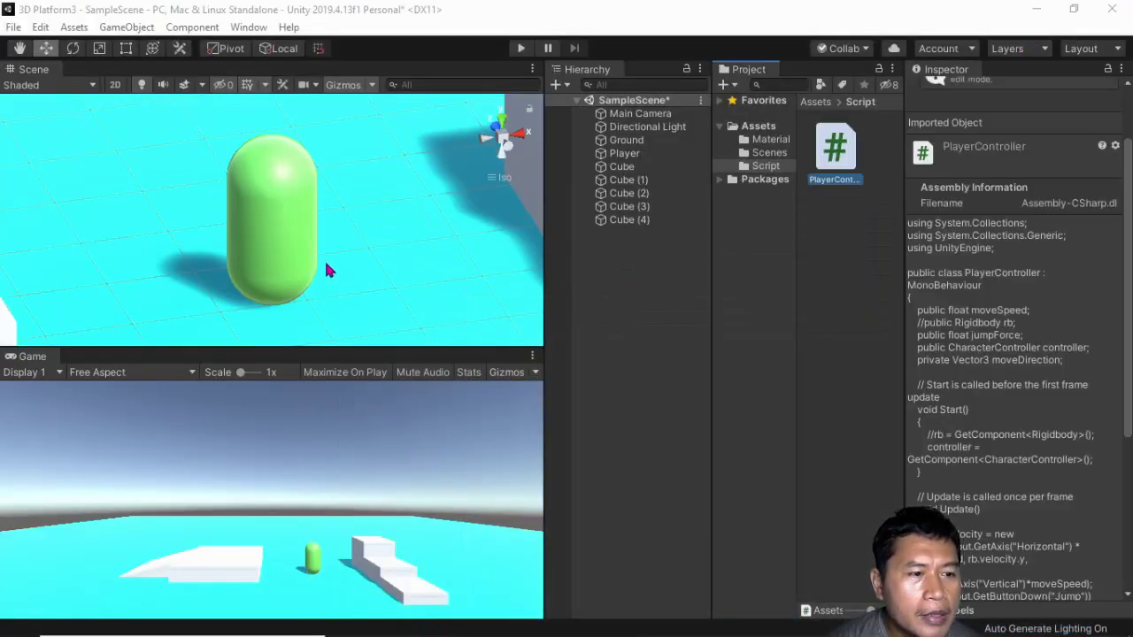
{"action": "scroll", "coordinate": [397, 268], "scroll_direction": "down", "scroll_amount": 3}
{"action": "scroll", "coordinate": [394, 264], "scroll_direction": "down", "scroll_amount": 2}
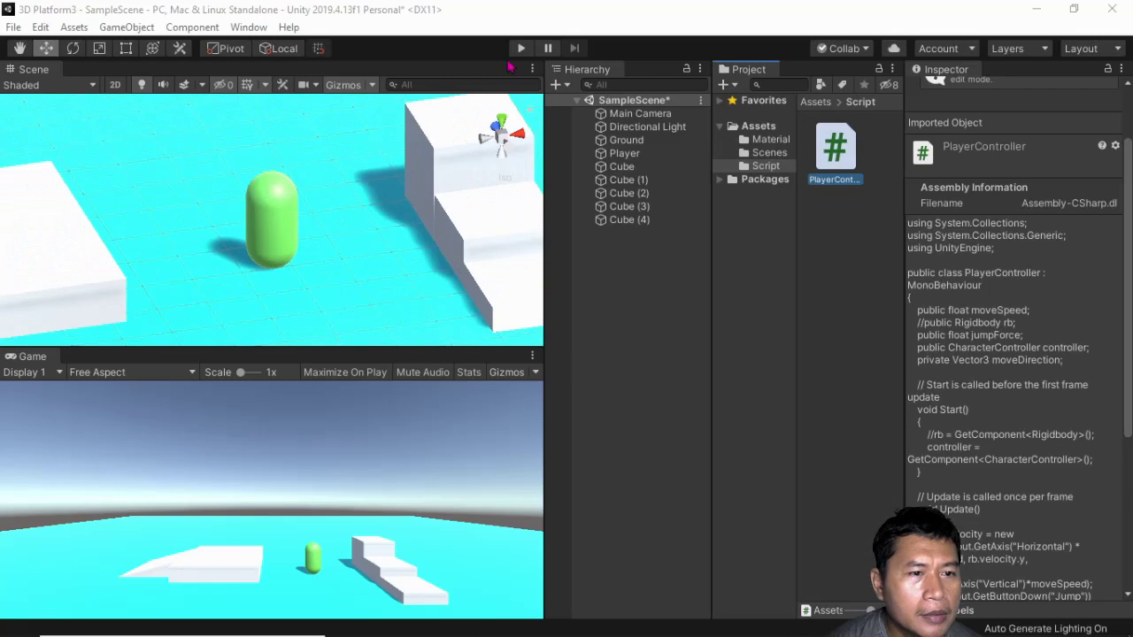
{"action": "left_click", "coordinate": [520, 47]}
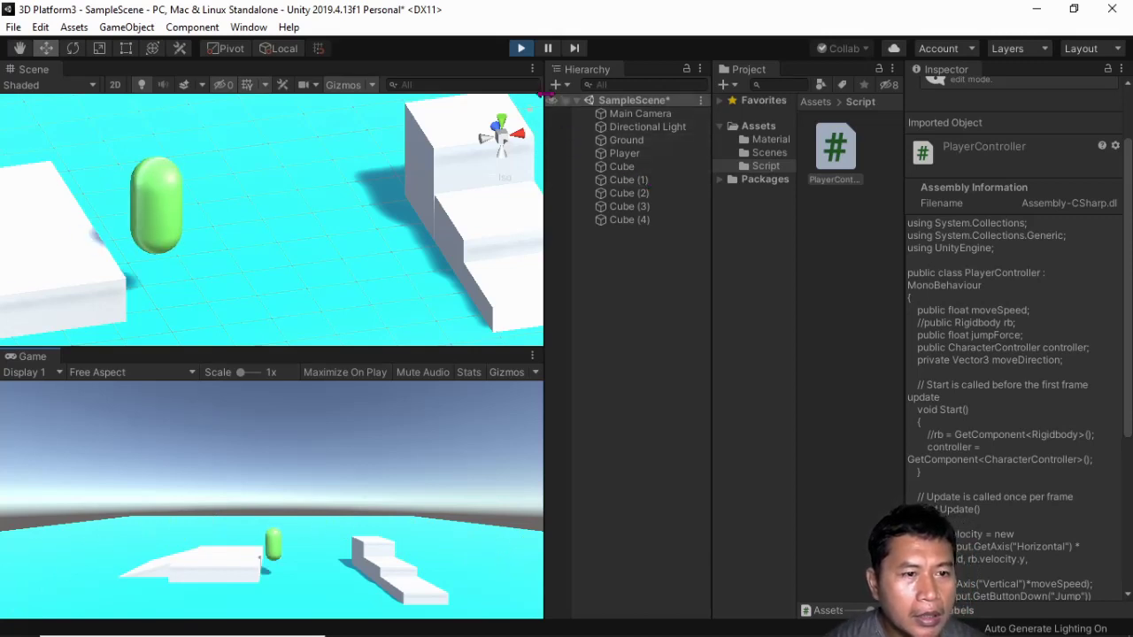
{"action": "key", "text": "alt+Tab"}
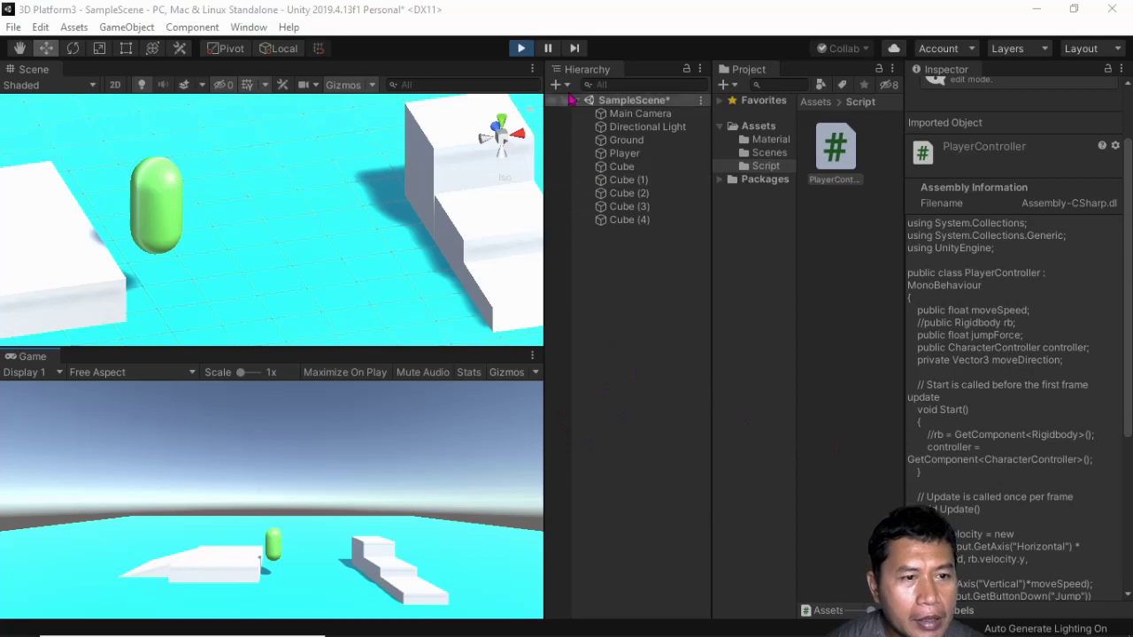
{"action": "left_click", "coordinate": [523, 49]}
Step: Change line 37 to controller.Move(moveDirection * Time.deltaTime); and return to Unity
{"action": "key", "text": "alt+Tab"}
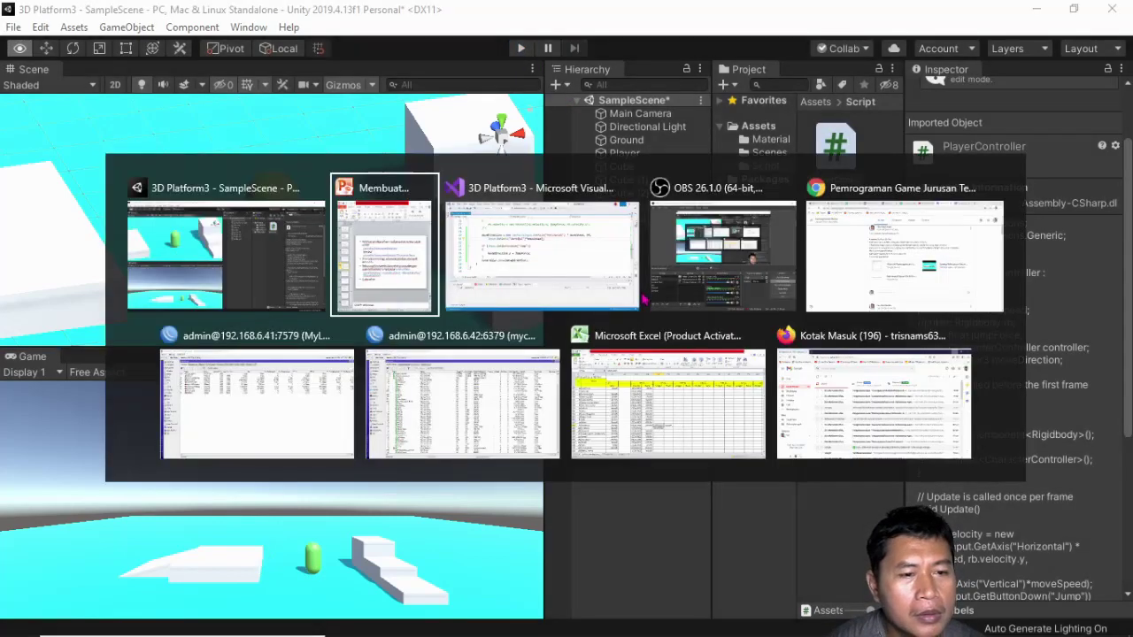
{"action": "left_click", "coordinate": [633, 297]}
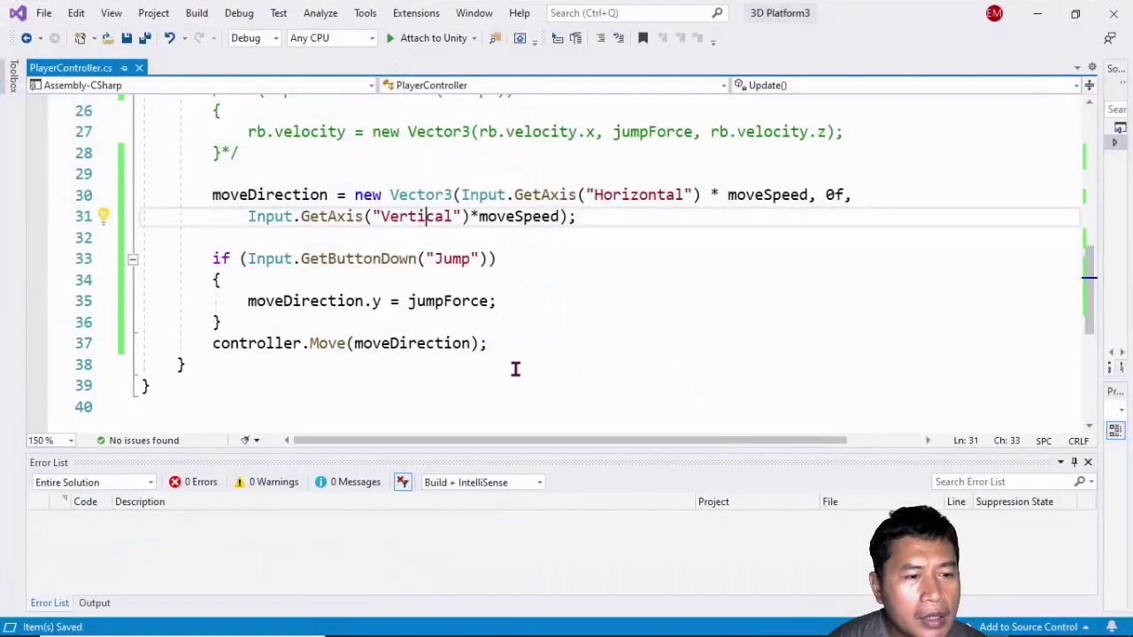
{"action": "mouse_move", "coordinate": [475, 347]}
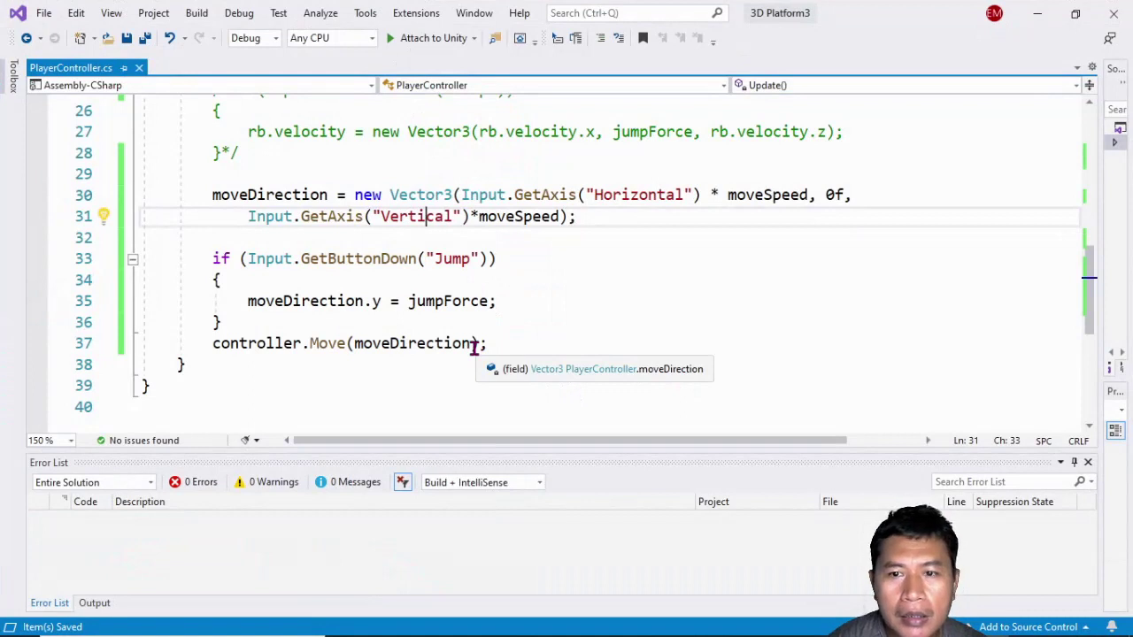
{"action": "left_click", "coordinate": [474, 345]}
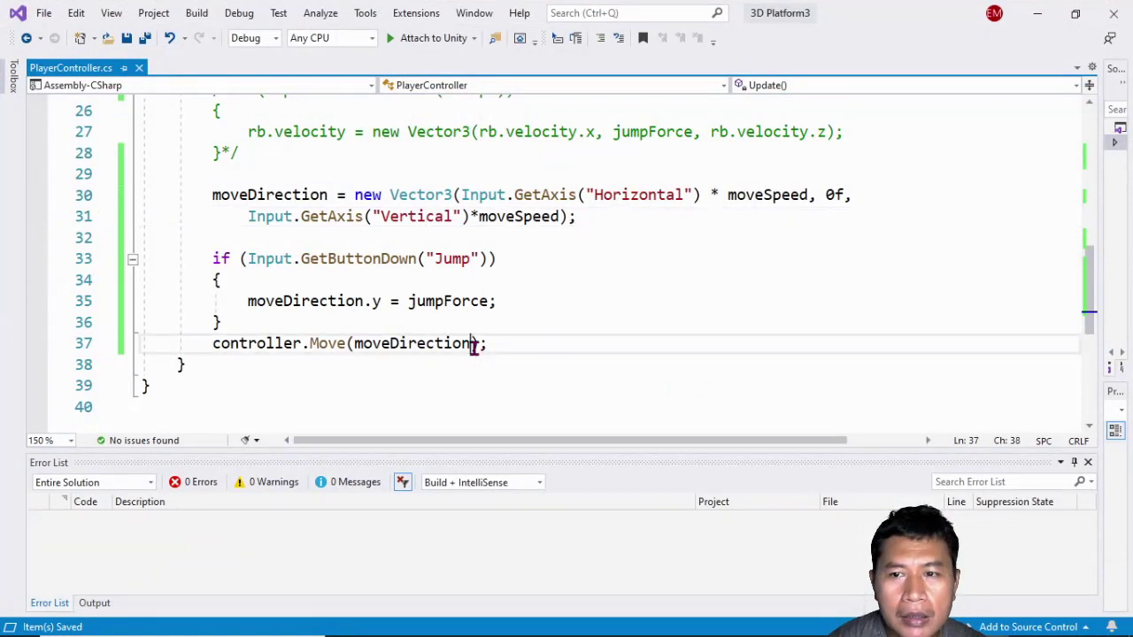
{"action": "type", "text": "* "}
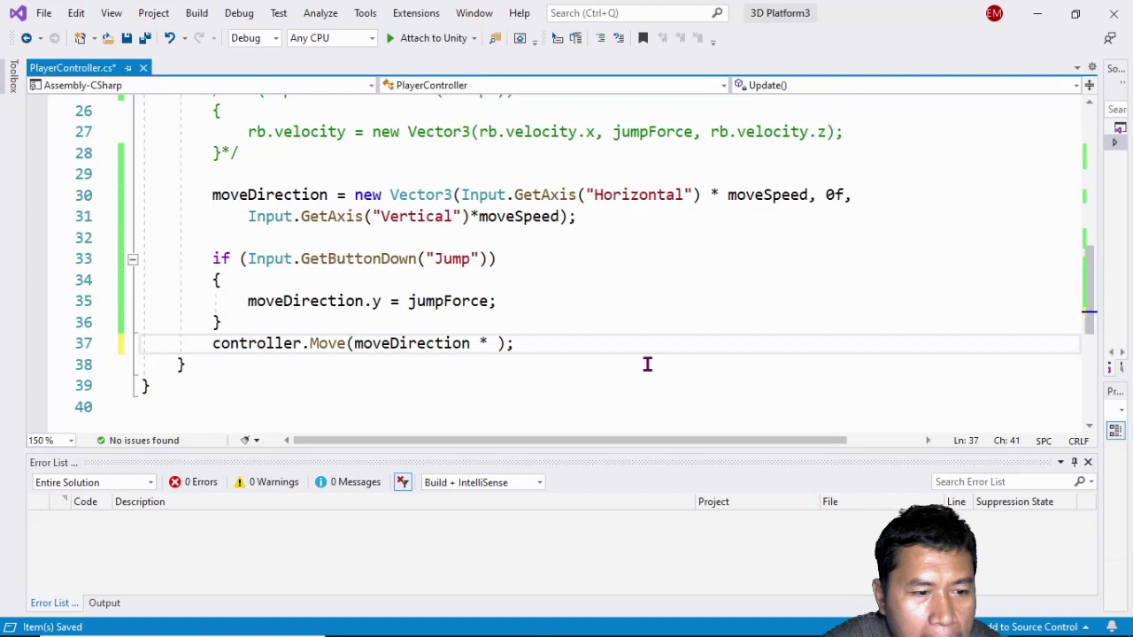
{"action": "type", "text": "Time"}
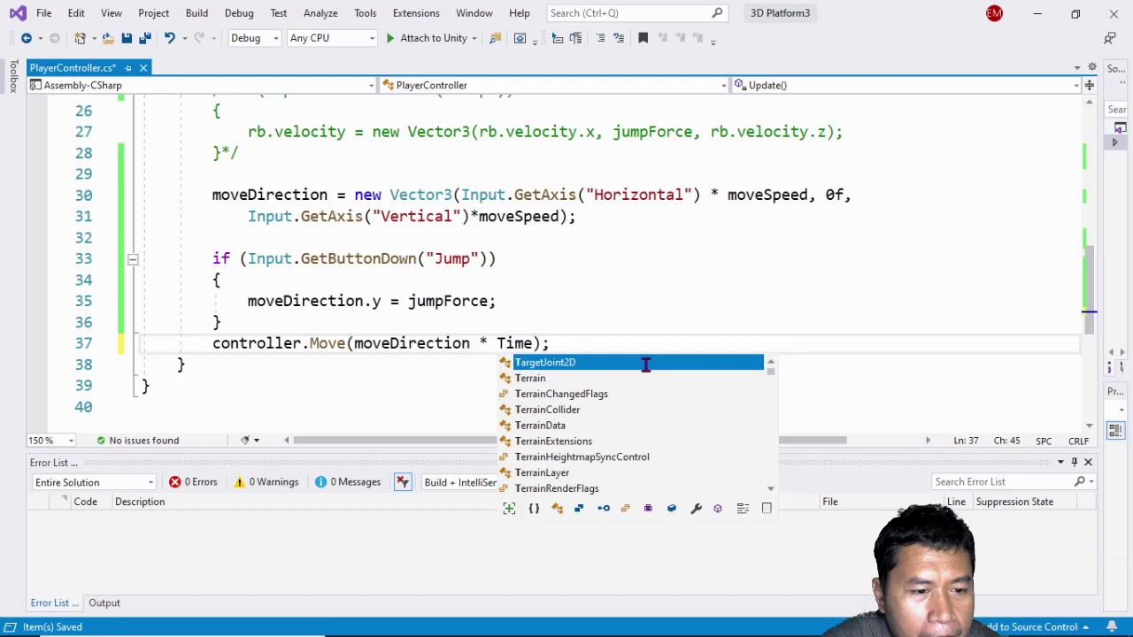
{"action": "type", "text": ".Delta"}
{"action": "key", "text": "Escape"}
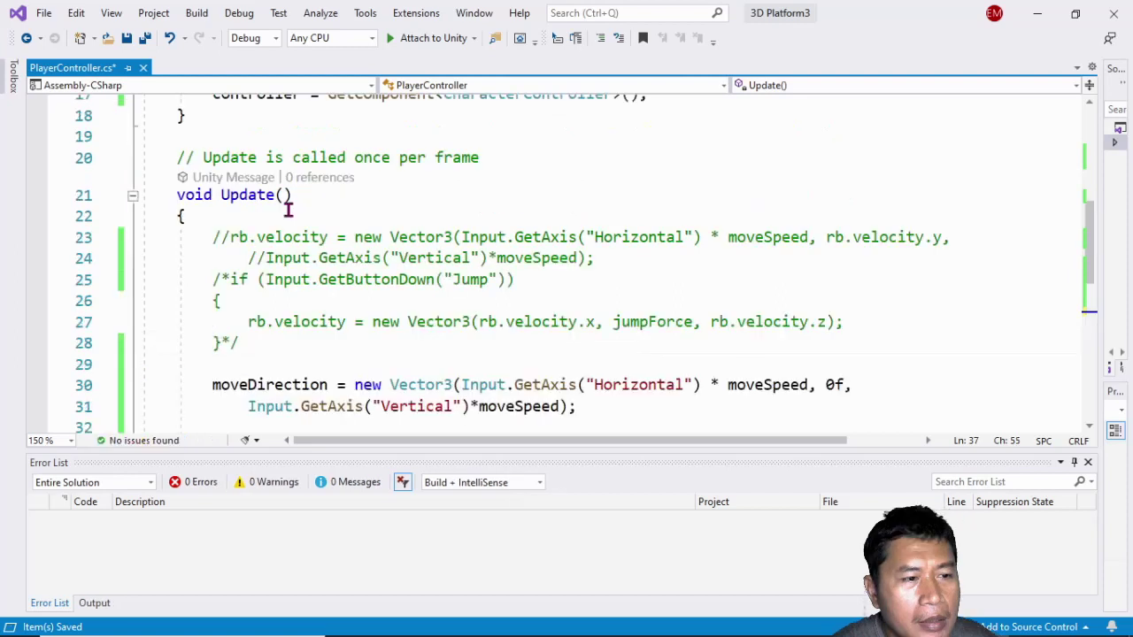
{"action": "scroll", "coordinate": [375, 283], "scroll_direction": "down", "scroll_amount": 2}
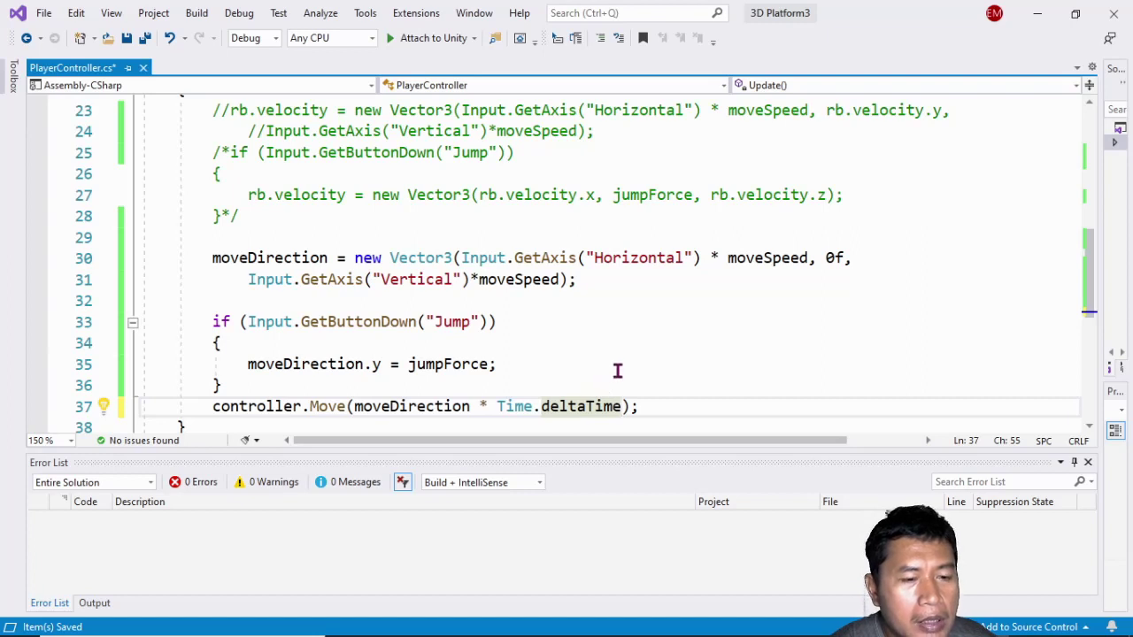
{"action": "scroll", "coordinate": [696, 387], "scroll_direction": "down", "scroll_amount": 1}
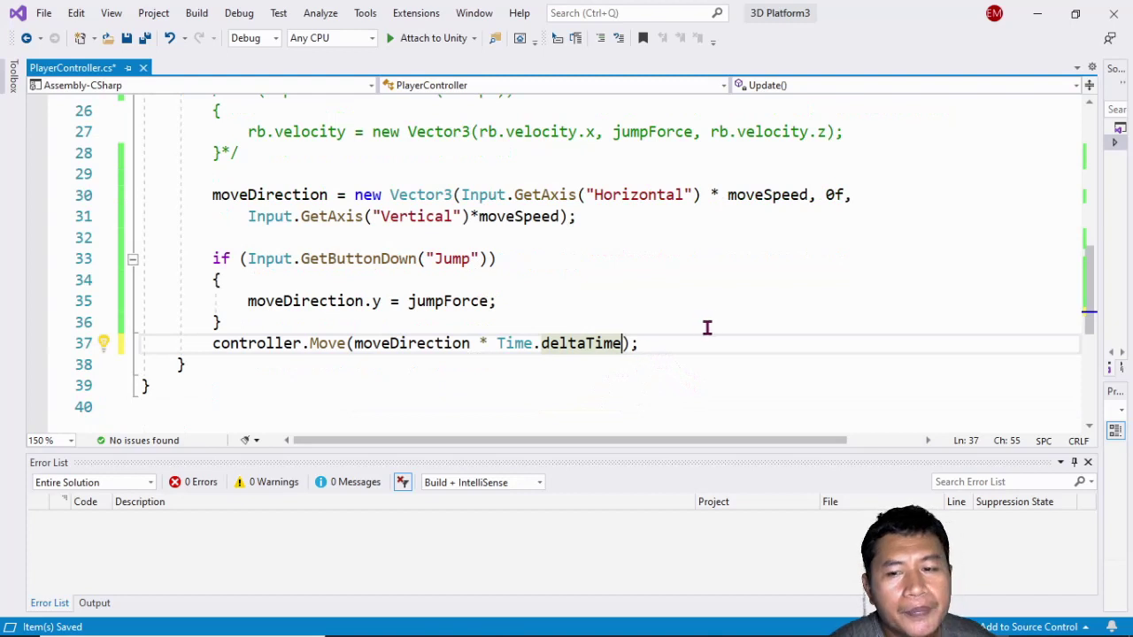
{"action": "scroll", "coordinate": [705, 327], "scroll_direction": "up", "scroll_amount": 1}
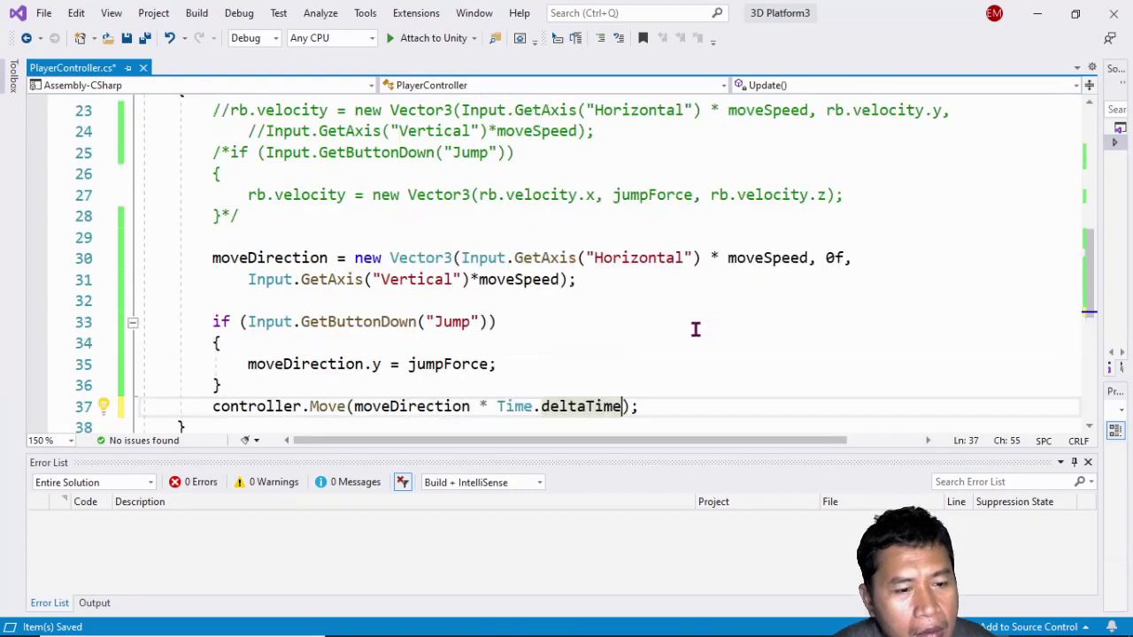
{"action": "scroll", "coordinate": [682, 336], "scroll_direction": "down", "scroll_amount": 1}
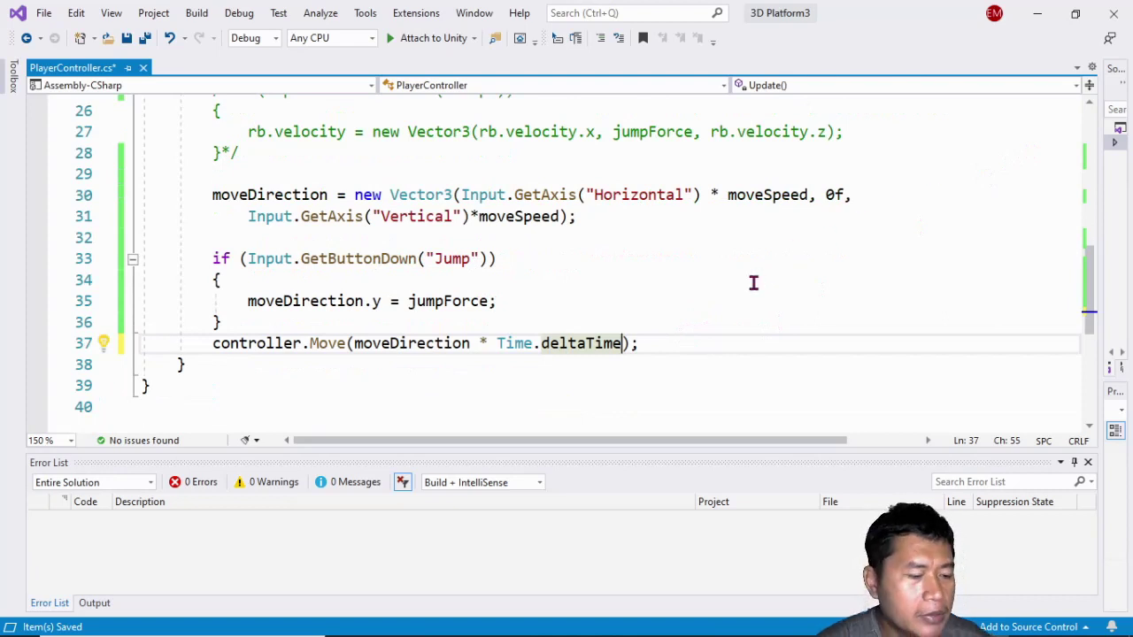
{"action": "key", "text": "alt+Tab"}
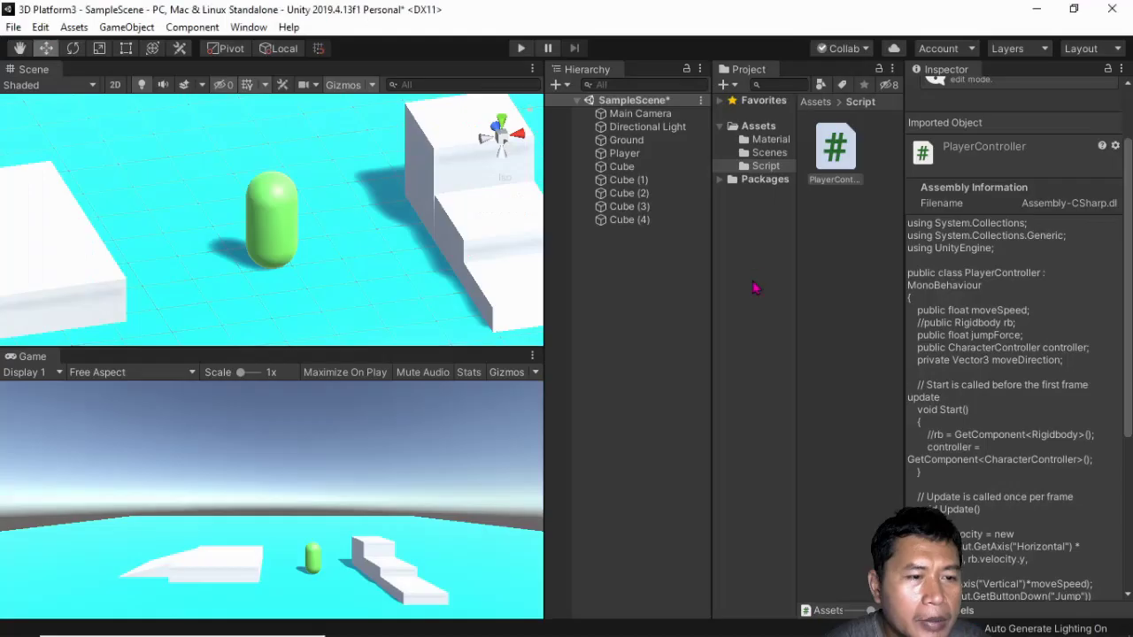
Step: Run Play mode and move the capsule around with the W, A, S and D keys, then stop
{"action": "key", "text": "alt+Tab"}
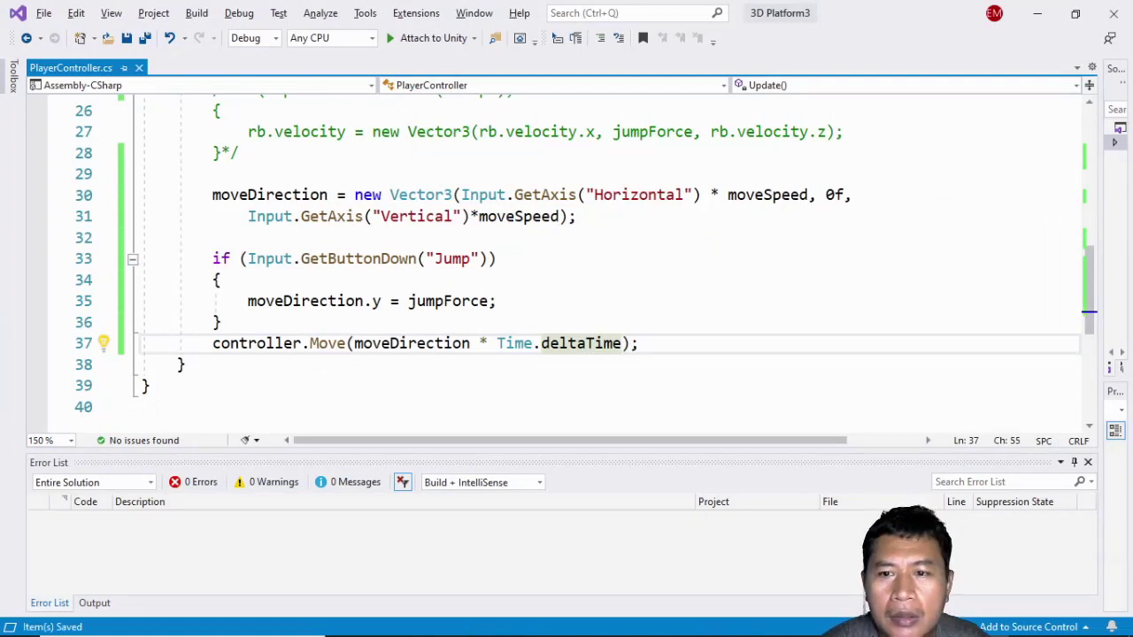
{"action": "key", "text": "alt+Tab"}
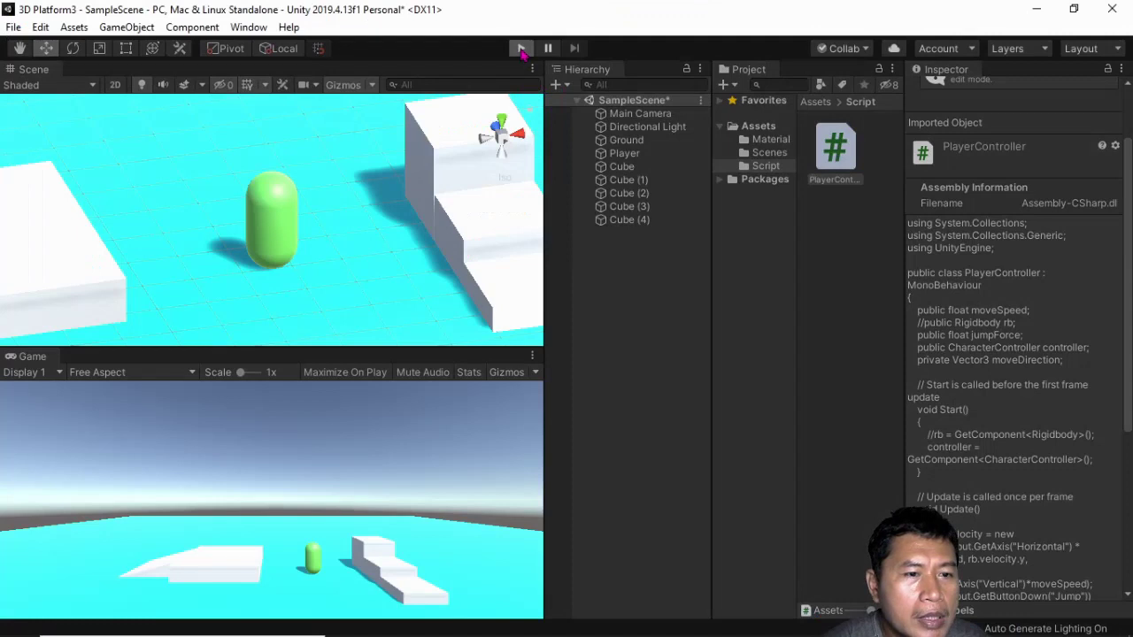
{"action": "left_click", "coordinate": [520, 49]}
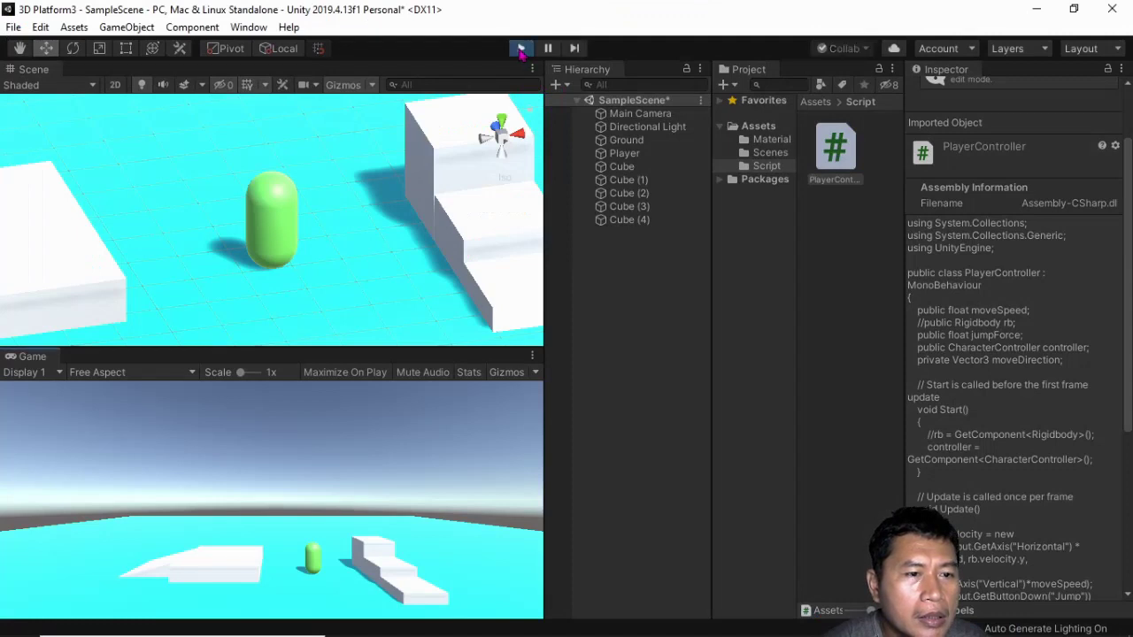
{"action": "key", "text": "s"}
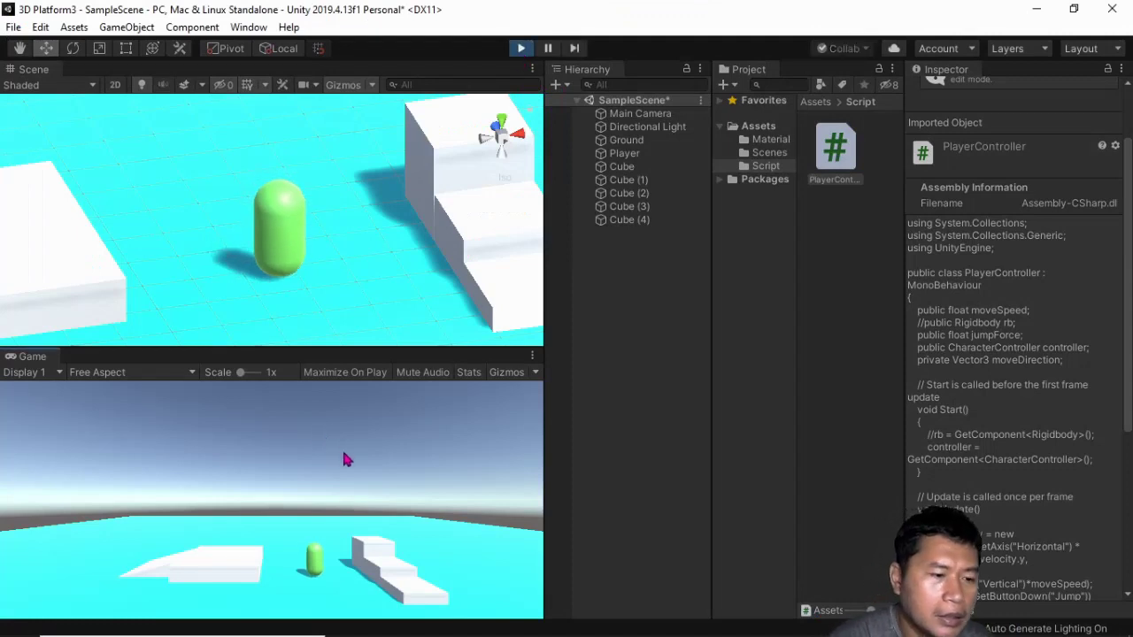
{"action": "key", "text": "w"}
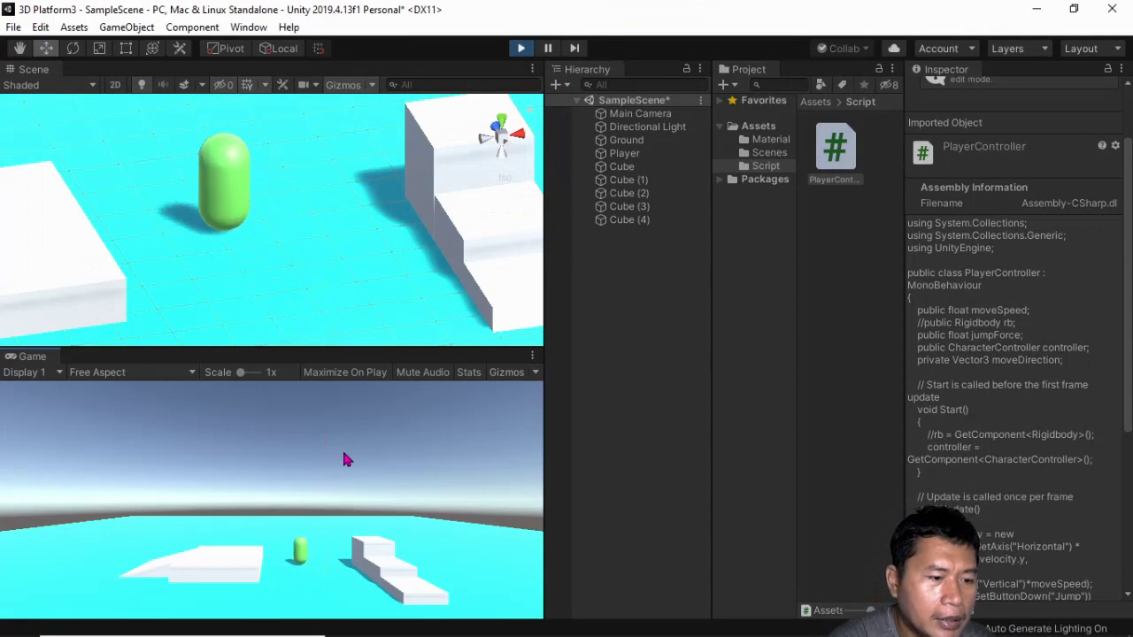
{"action": "key", "text": "d"}
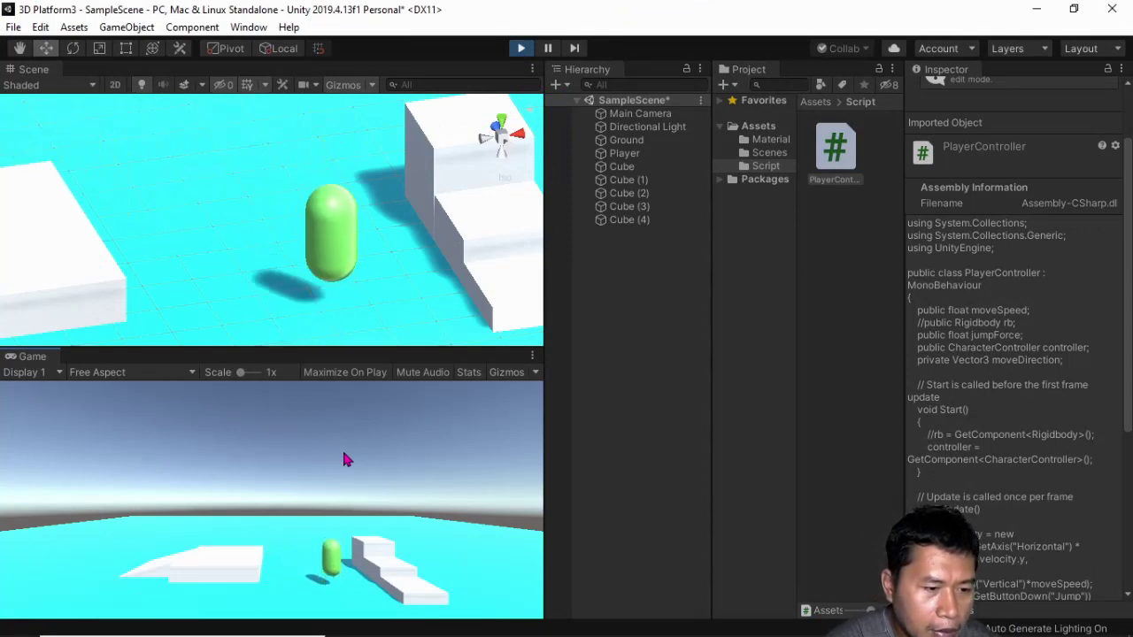
{"action": "key", "text": "s"}
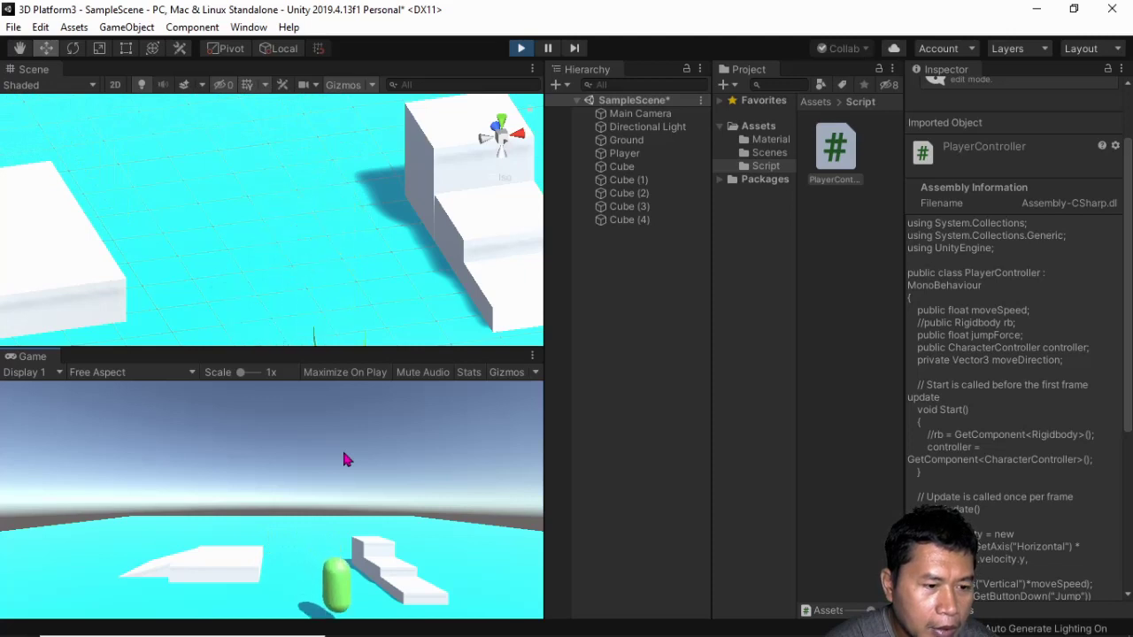
{"action": "key", "text": "a"}
{"action": "key", "text": "w"}
{"action": "key", "text": "a"}
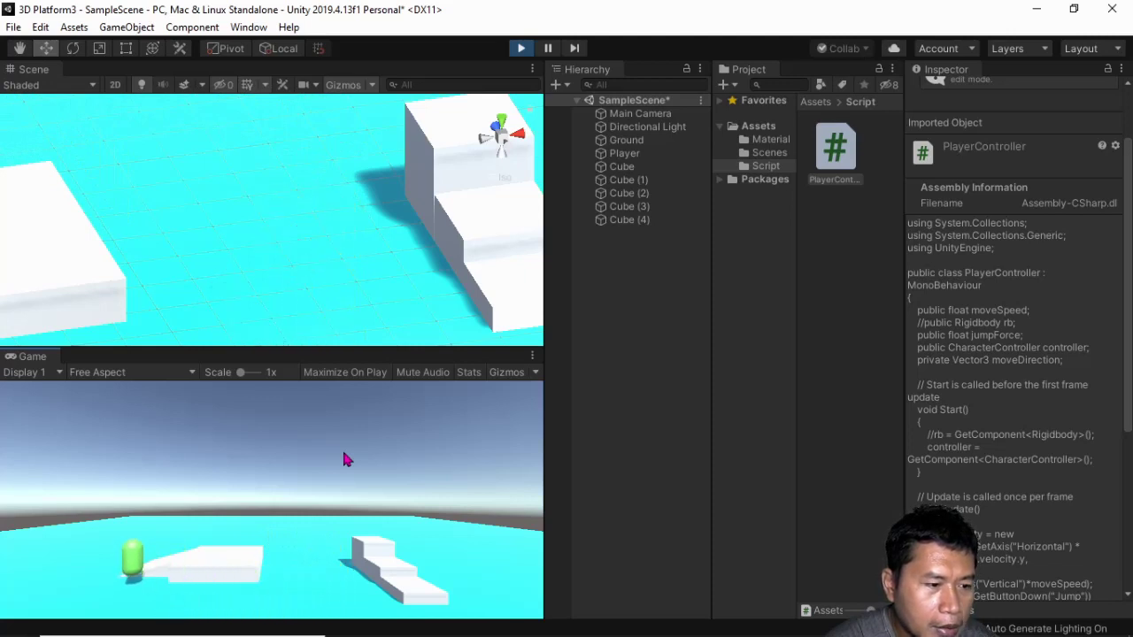
{"action": "key", "text": "w"}
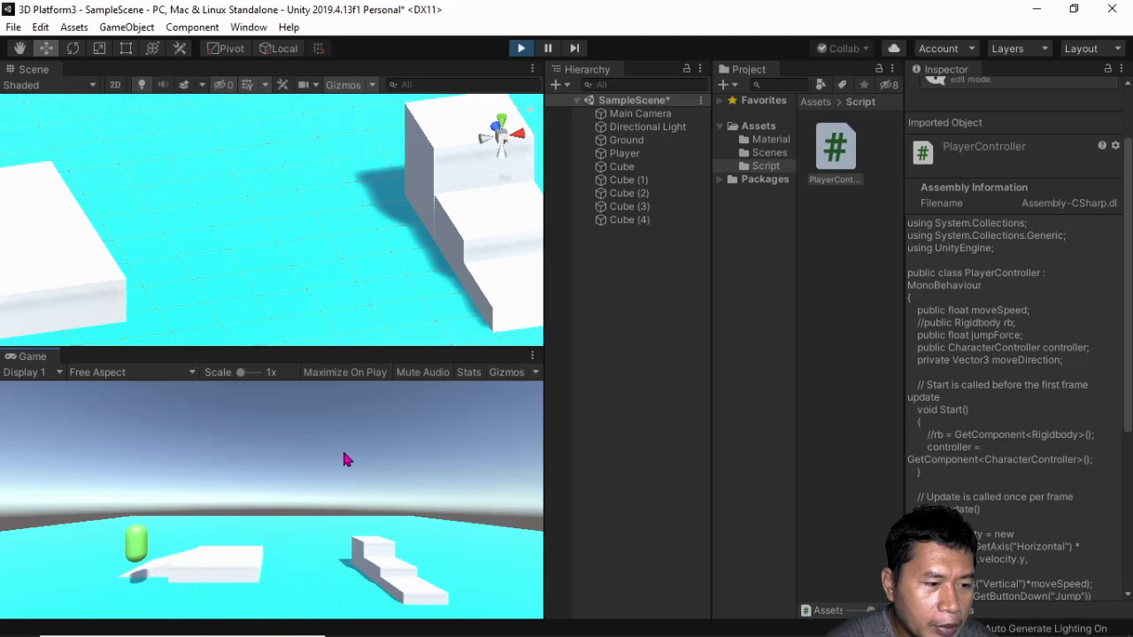
{"action": "key", "text": "d"}
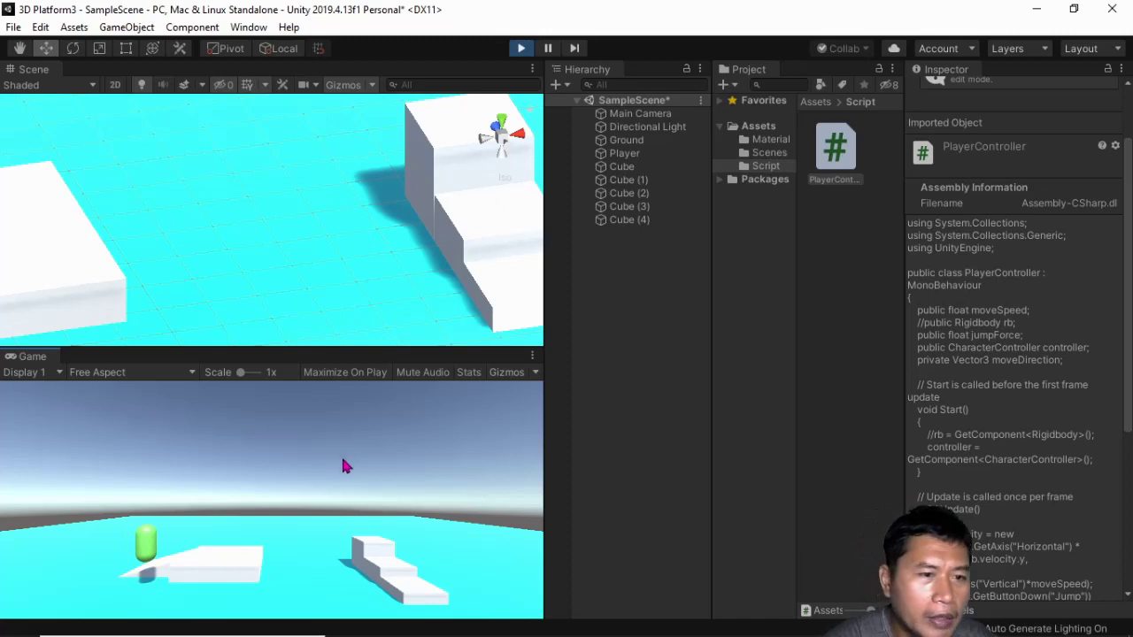
{"action": "left_click", "coordinate": [522, 49]}
Step: Restart Play mode, steer the capsule left and right with the arrow keys, then stop
{"action": "left_click", "coordinate": [522, 49]}
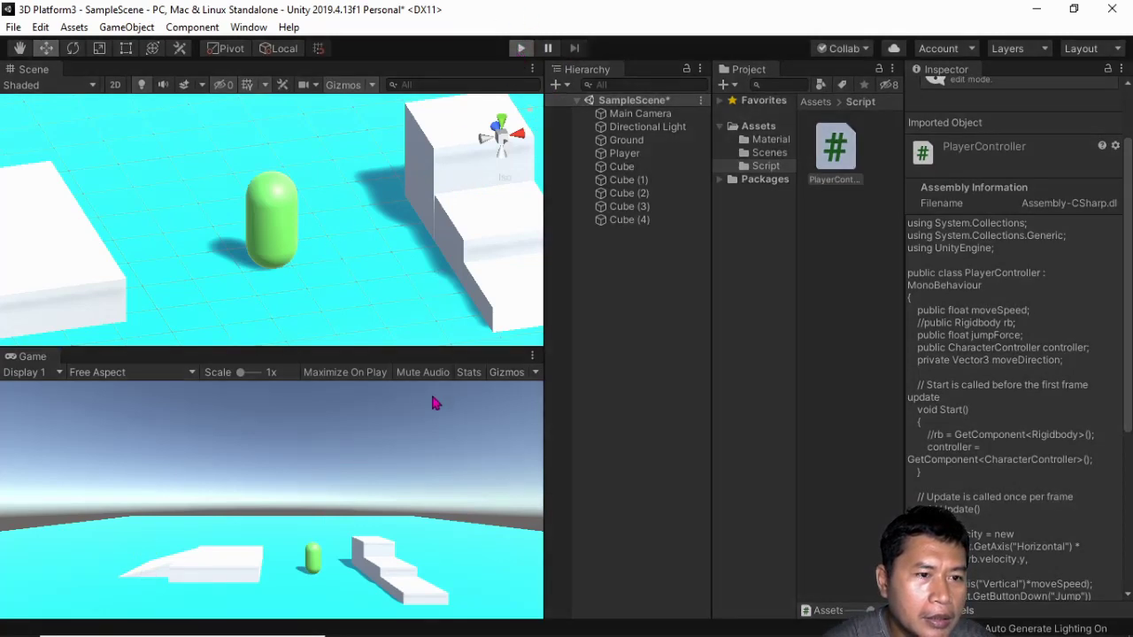
{"action": "key", "text": "Left"}
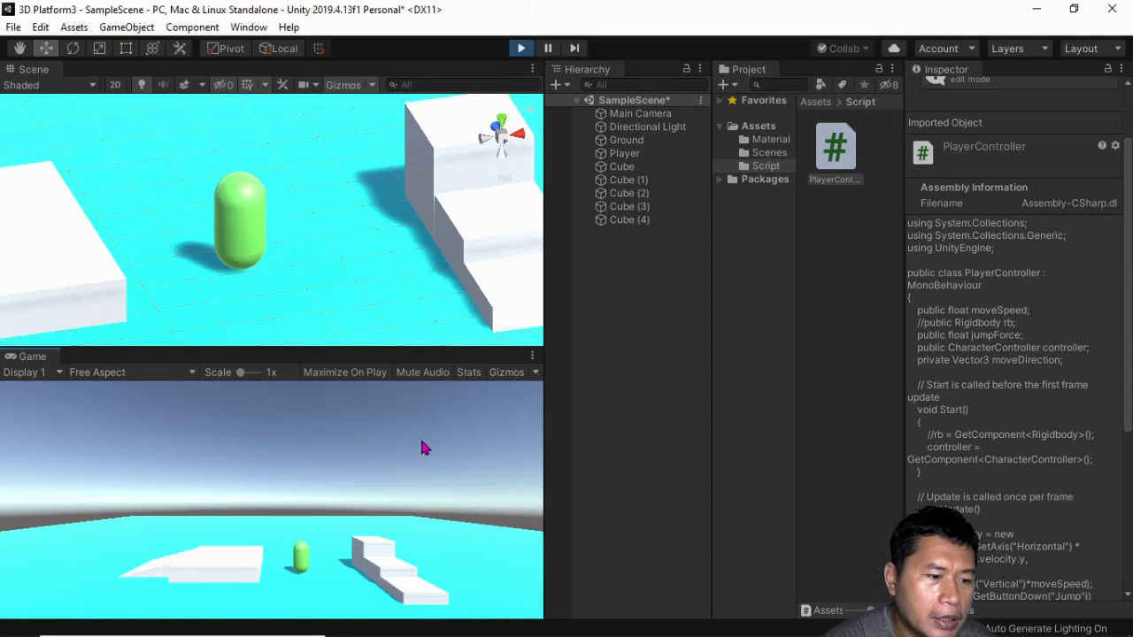
{"action": "key", "text": "Left"}
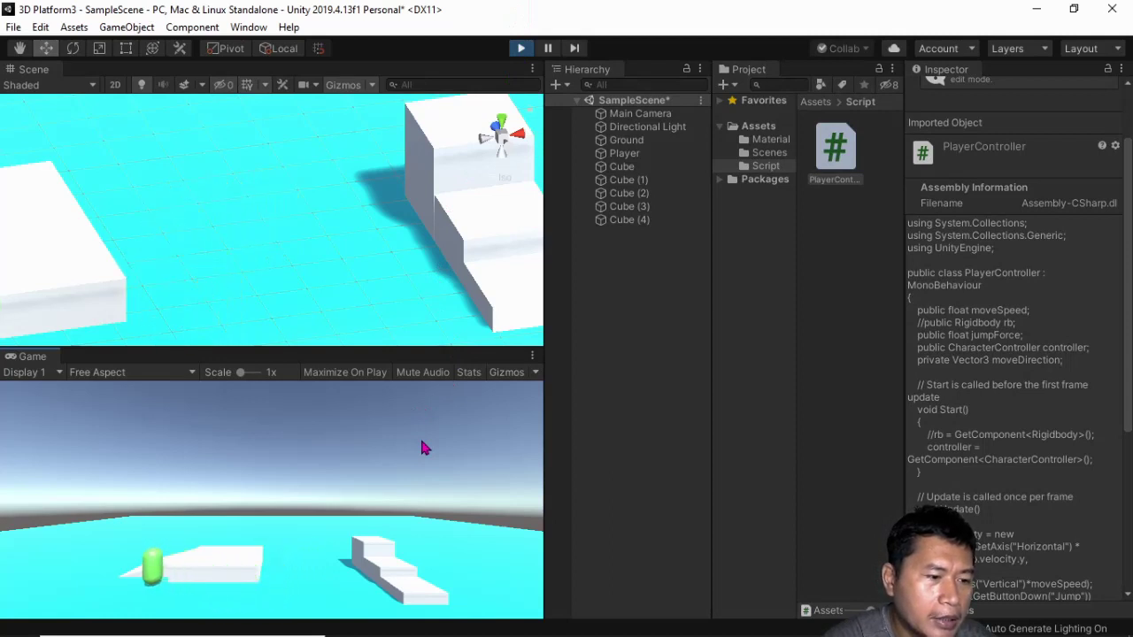
{"action": "key", "text": "Right"}
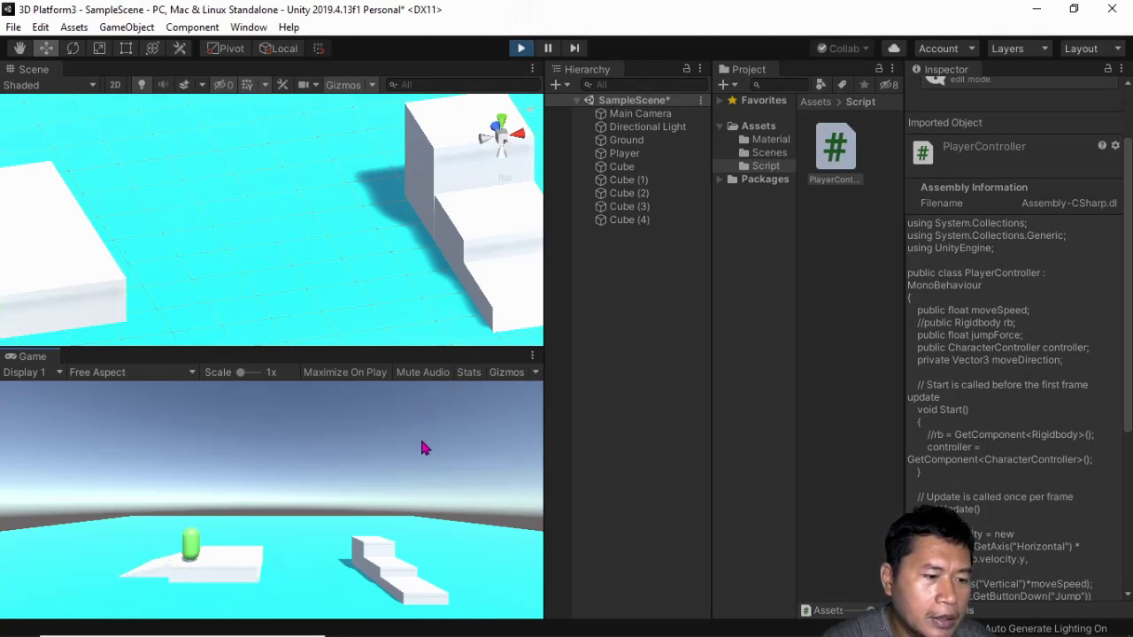
{"action": "key", "text": "Left"}
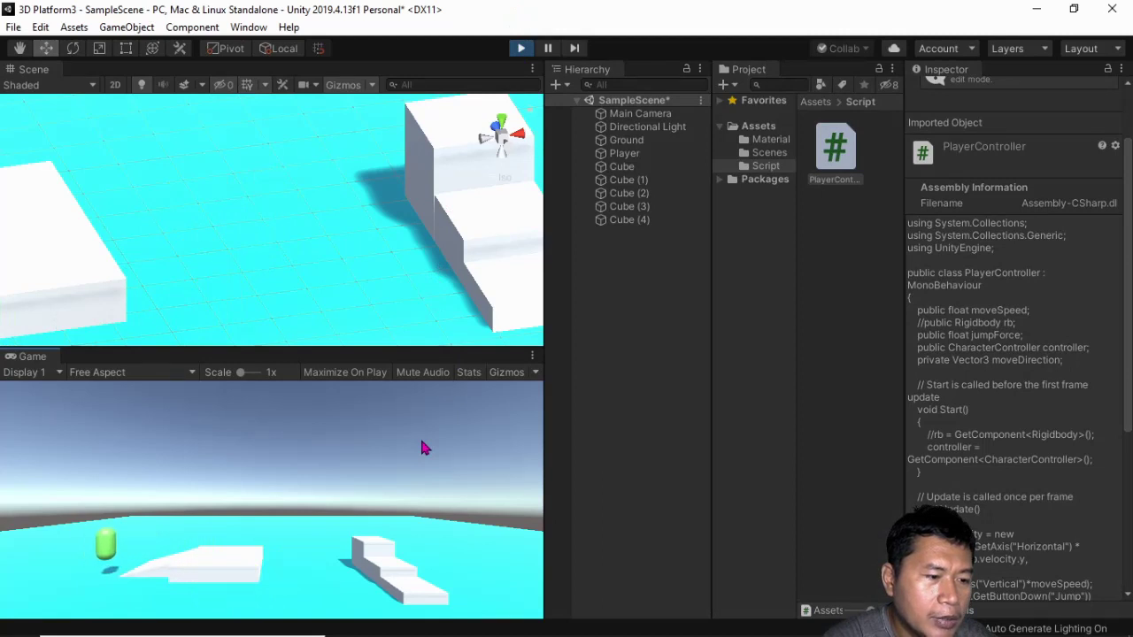
{"action": "key", "text": "Right"}
{"action": "key", "text": "Right"}
{"action": "key", "text": "Left"}
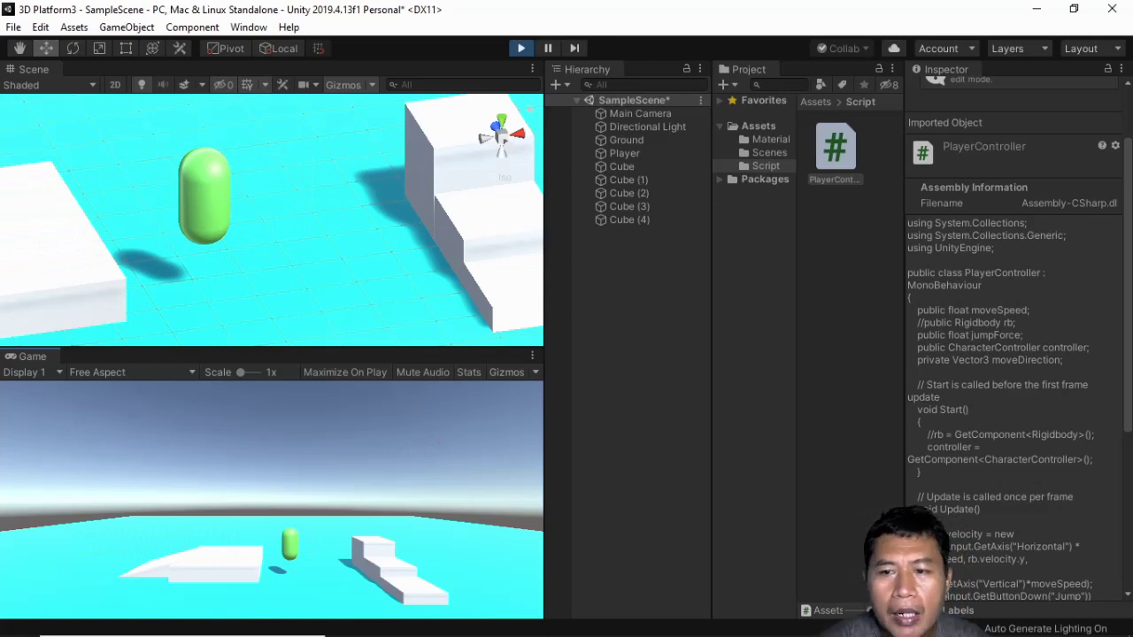
{"action": "left_click", "coordinate": [528, 50]}
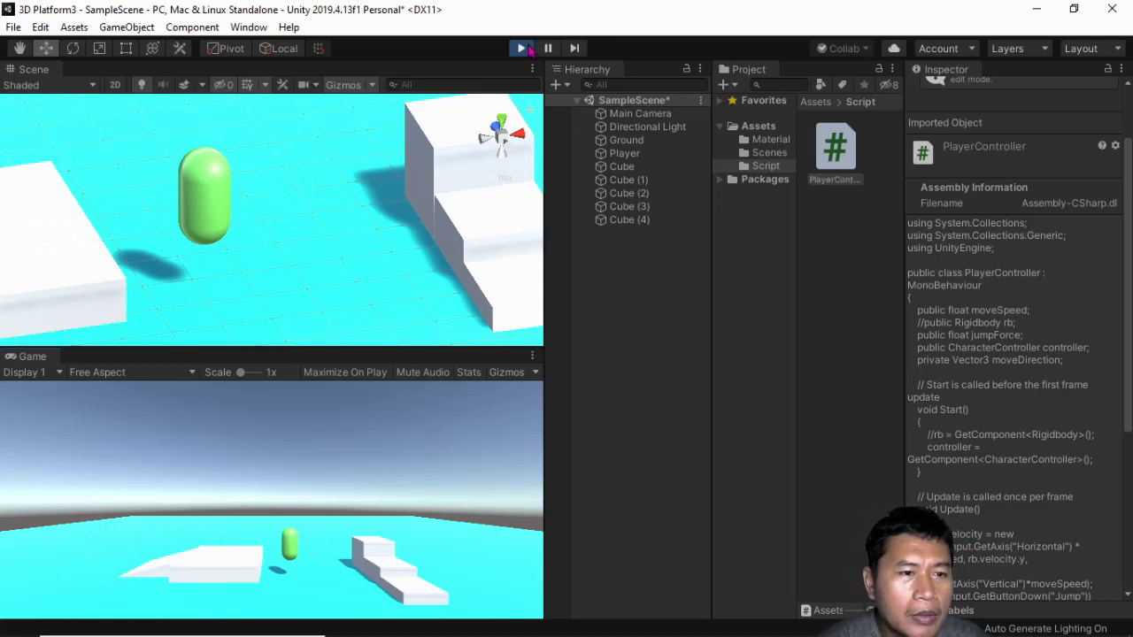
{"action": "key", "text": "alt+Tab"}
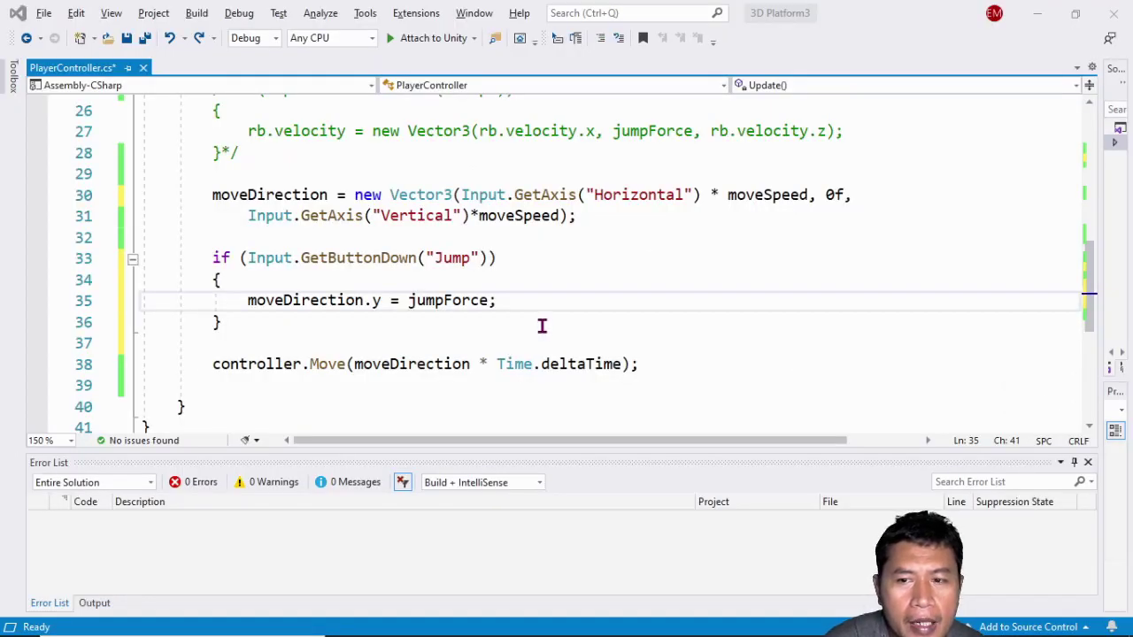
Step: Add moveDirection.y = moveDirection.y + Physics.gravity.y * Time.deltaTime; before the Move call
{"action": "left_click", "coordinate": [376, 343]}
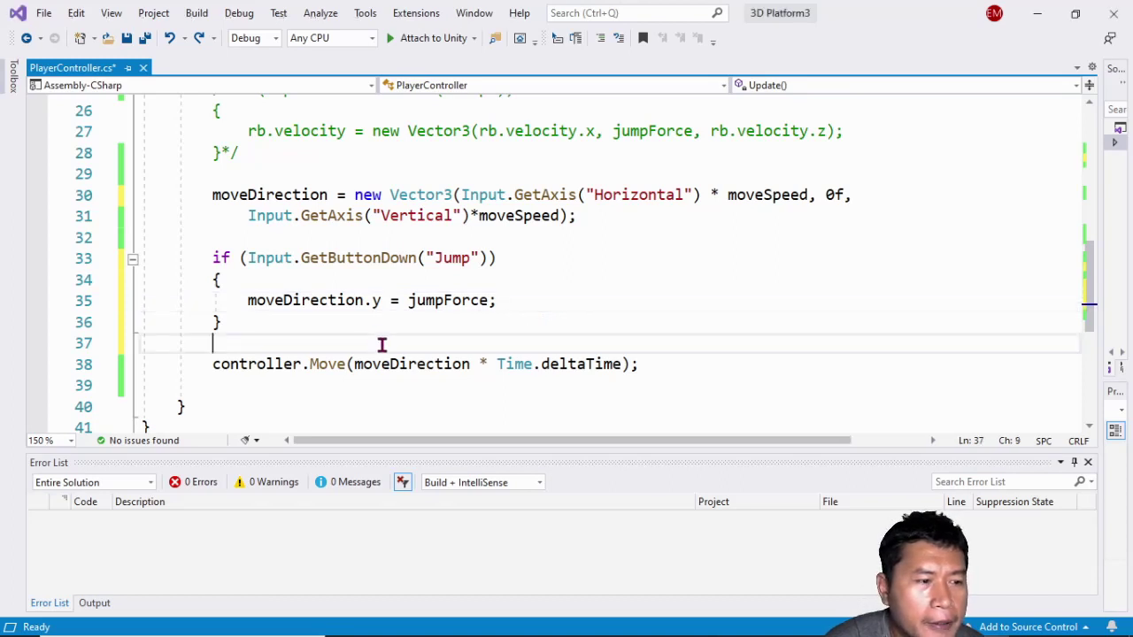
{"action": "key", "text": "Return"}
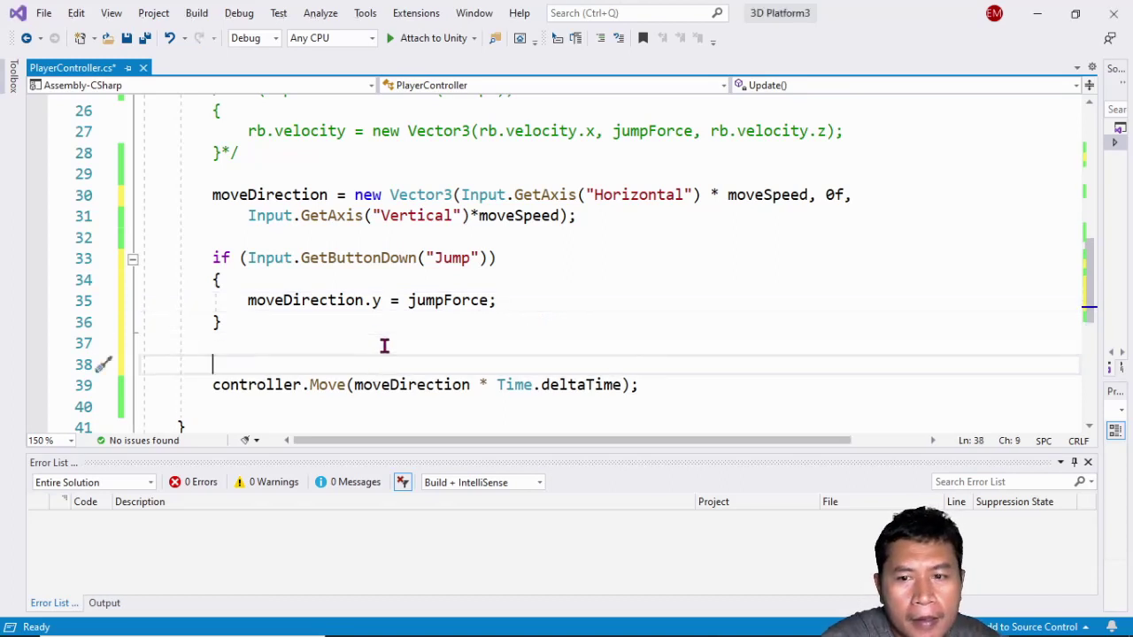
{"action": "type", "text": "m"}
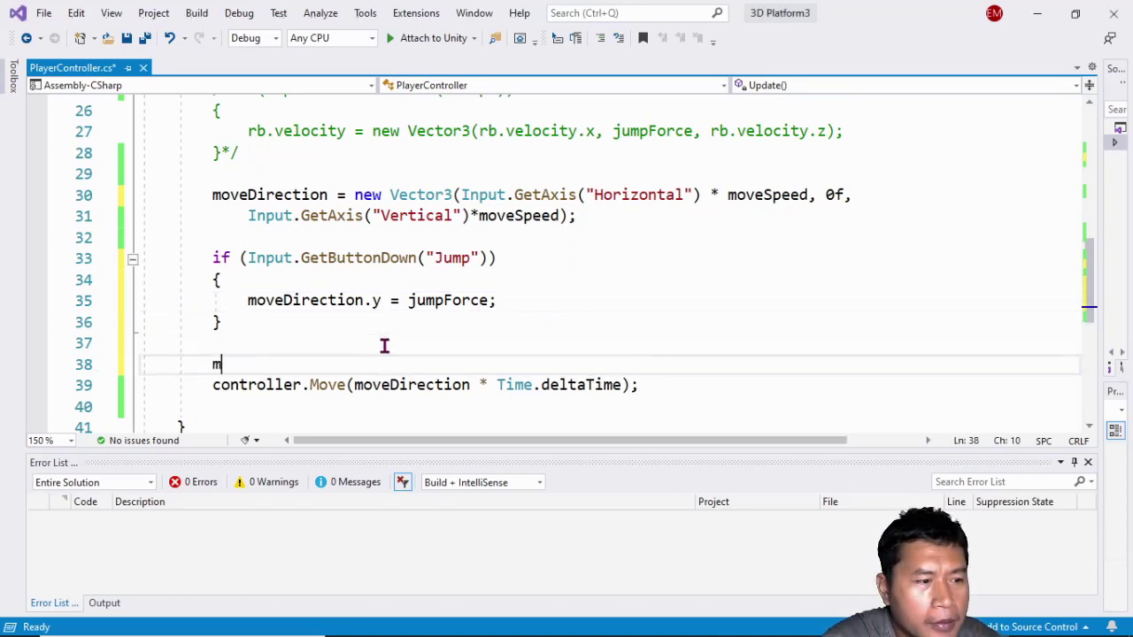
{"action": "type", "text": "o"}
{"action": "key", "text": "Tab"}
{"action": "type", "text": "."}
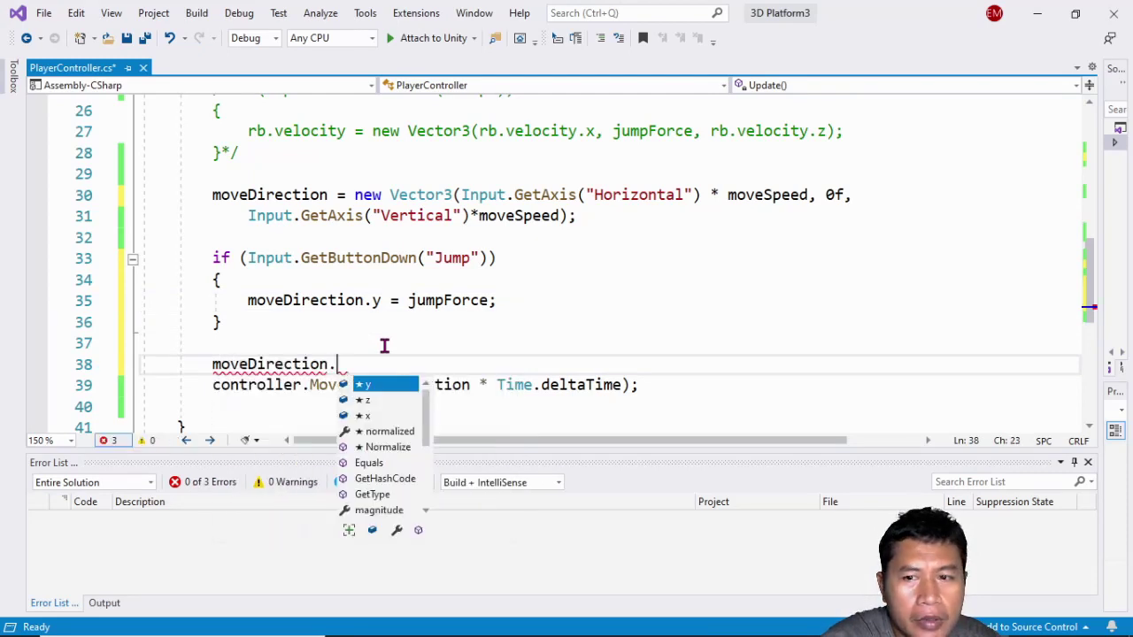
{"action": "type", "text": "y = "}
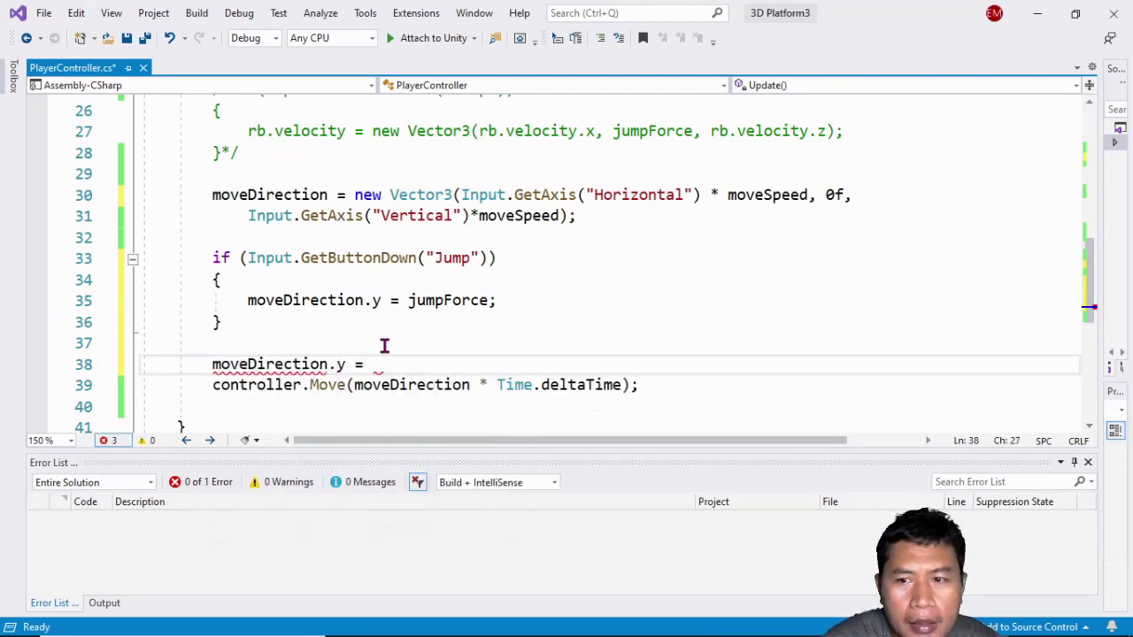
{"action": "type", "text": "mo"}
{"action": "key", "text": "Tab"}
{"action": "type", "text": "."}
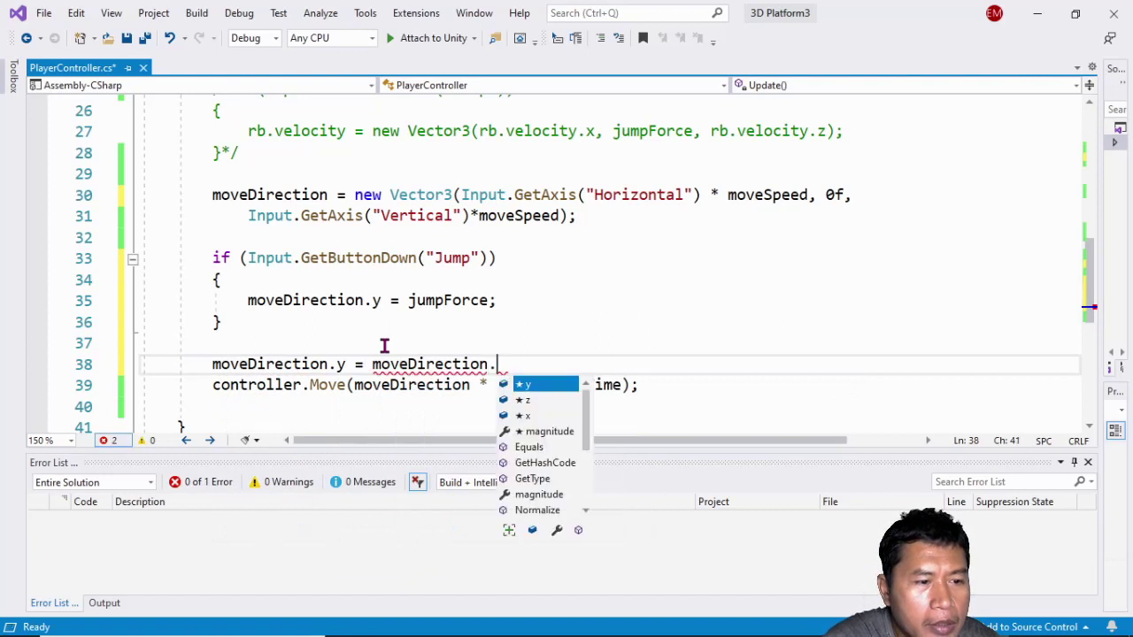
{"action": "type", "text": "y + "}
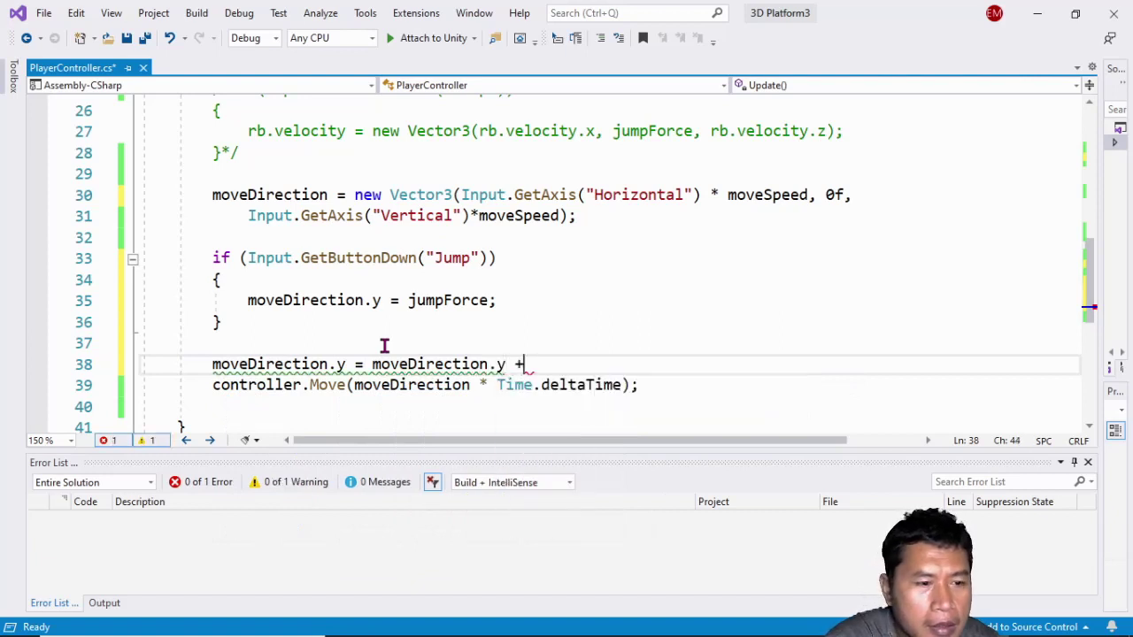
{"action": "type", "text": "ph"}
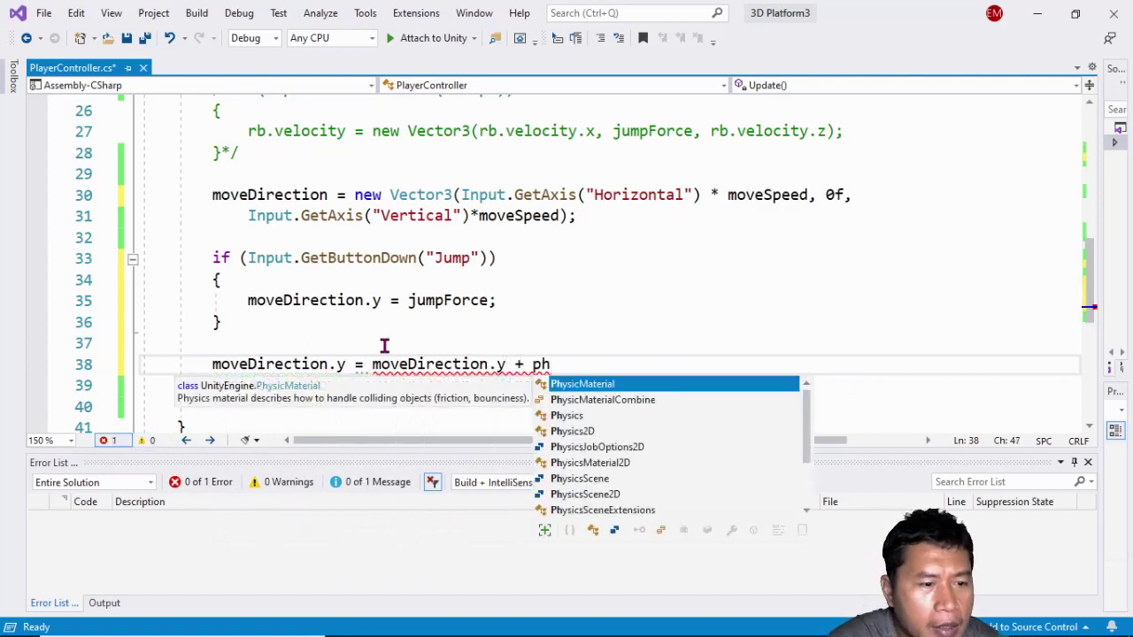
{"action": "key", "text": "Down"}
{"action": "key", "text": "Tab"}
{"action": "type", "text": "."}
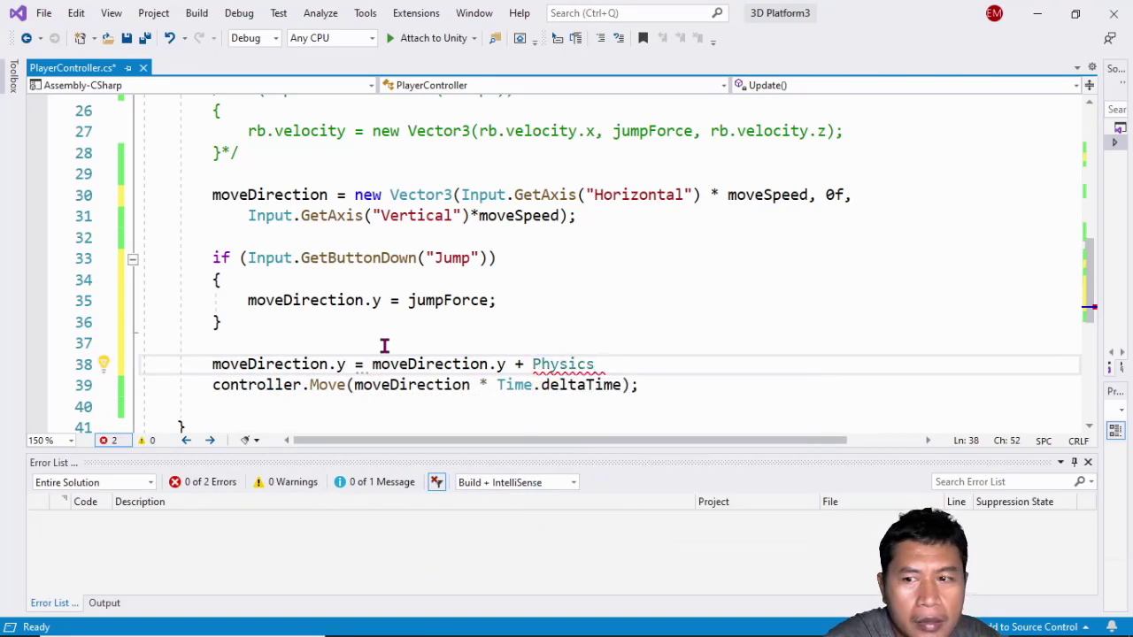
{"action": "type", "text": "gra"}
{"action": "key", "text": "Tab"}
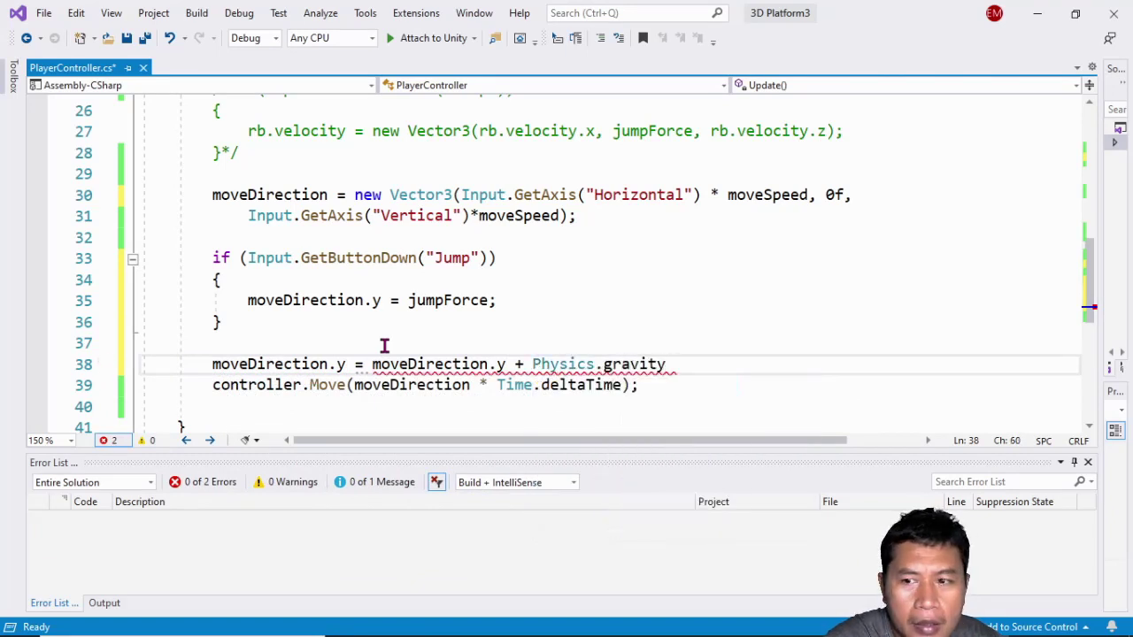
{"action": "type", "text": ".y"}
{"action": "key", "text": "Escape"}
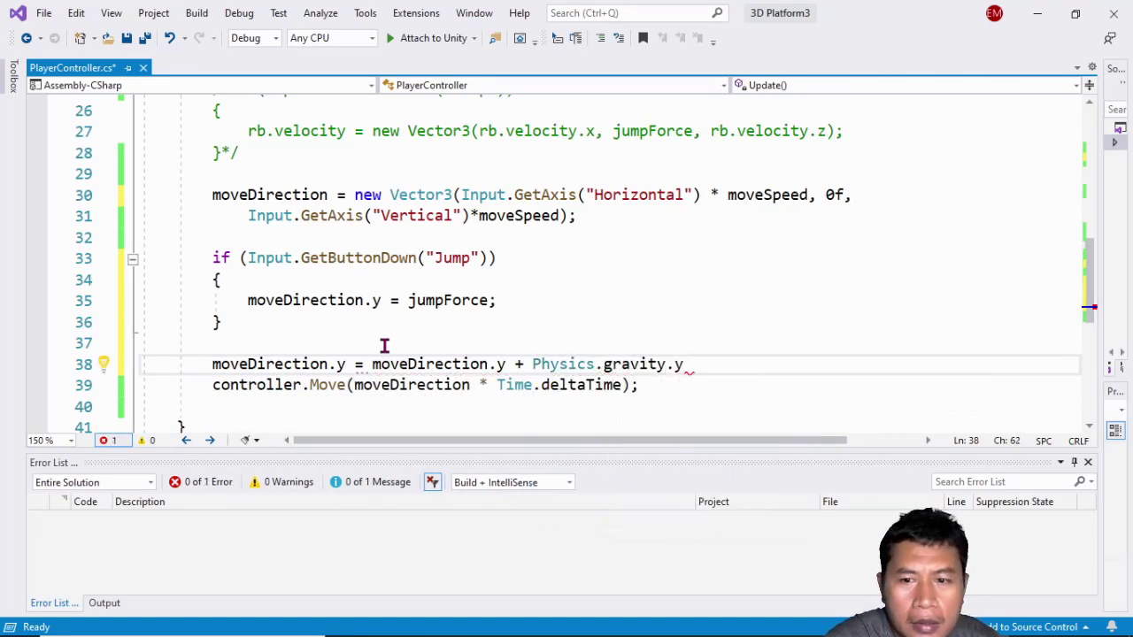
{"action": "type", "text": "* "}
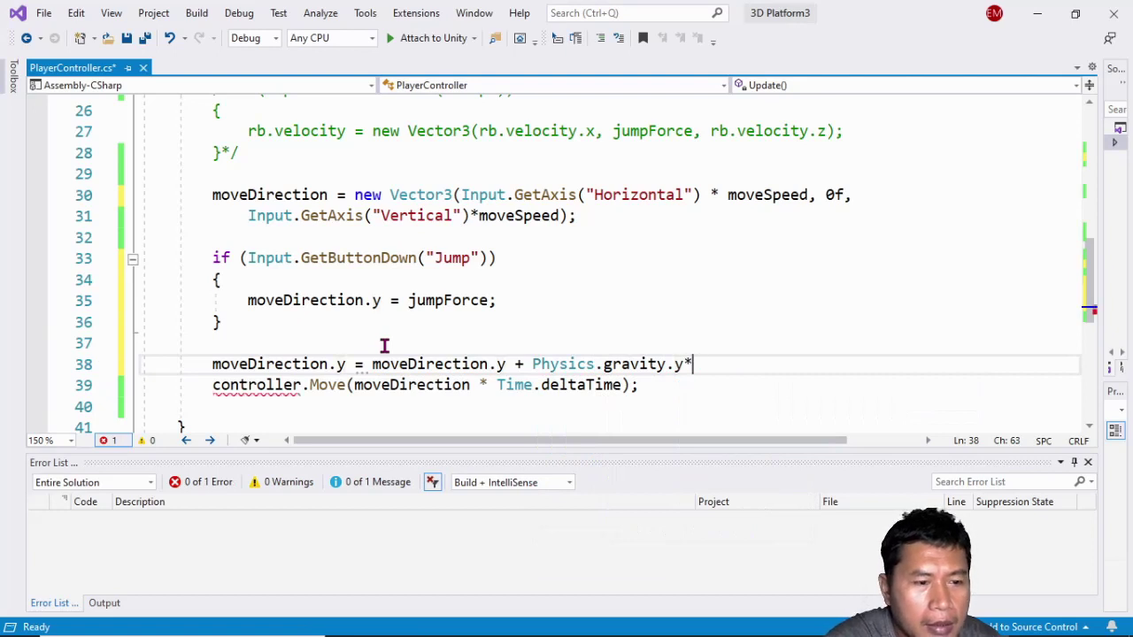
{"action": "type", "text": "Time"}
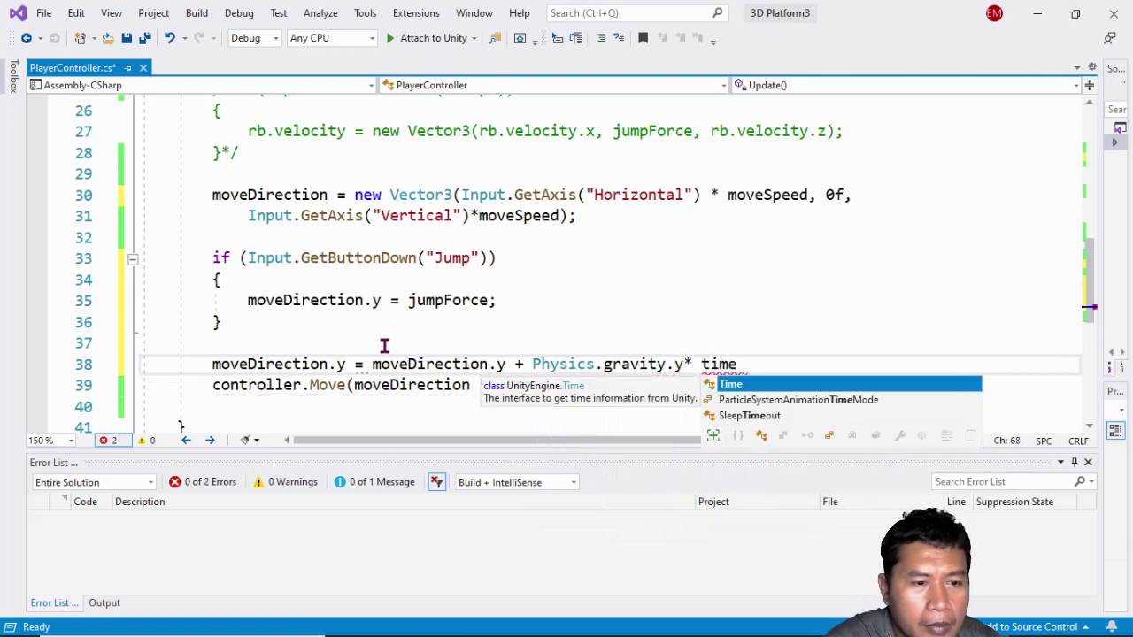
{"action": "type", "text": "."}
{"action": "key", "text": "Tab"}
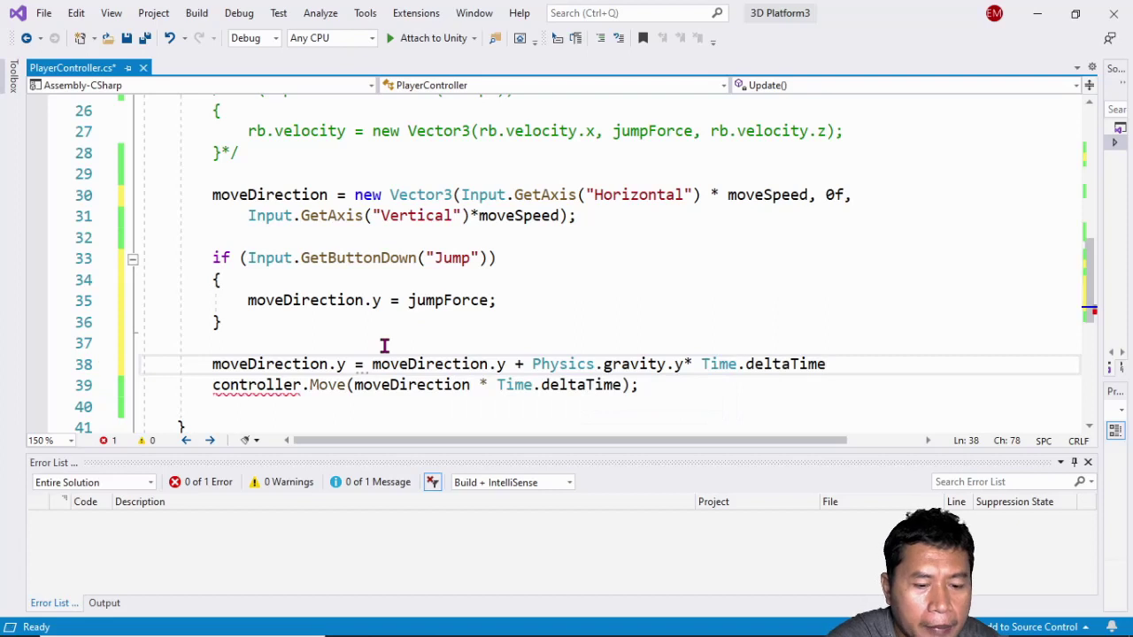
{"action": "type", "text": ";"}
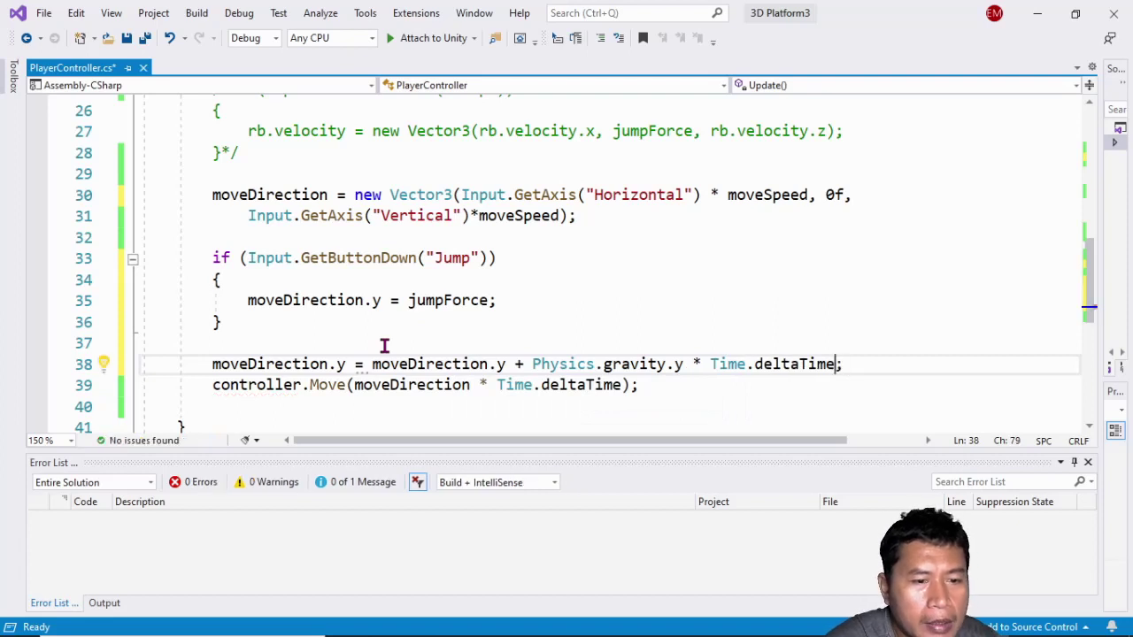
Step: Wrap the gravity term in parentheses and save PlayerController.cs
{"action": "key", "text": "Left"}
{"action": "key", "text": "Left"}
{"action": "key", "text": "Left"}
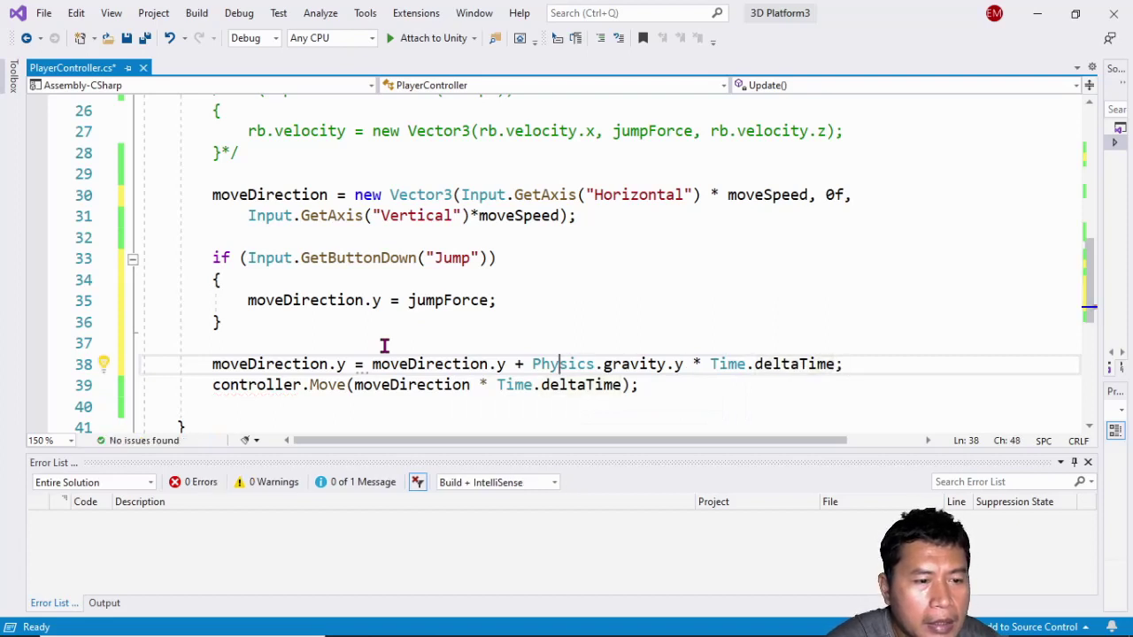
{"action": "type", "text": "("}
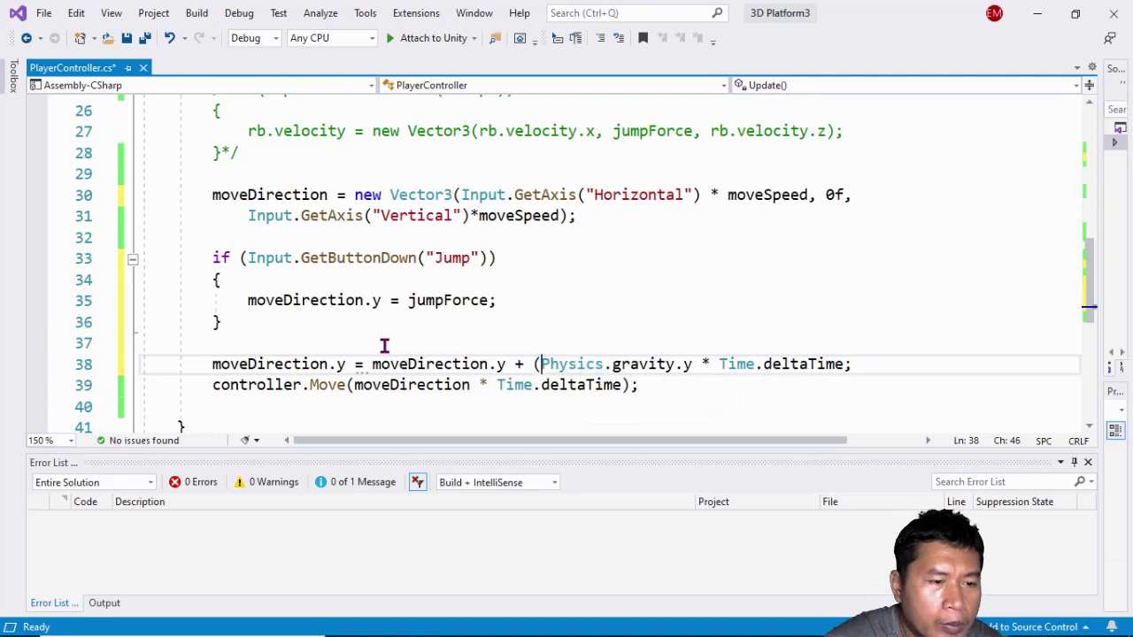
{"action": "key", "text": "Right"}
{"action": "key", "text": "Right"}
{"action": "key", "text": "Right"}
{"action": "key", "text": "Right"}
{"action": "key", "text": "Right"}
{"action": "key", "text": "Right"}
{"action": "key", "text": "Right"}
{"action": "key", "text": "Right"}
{"action": "key", "text": "Right"}
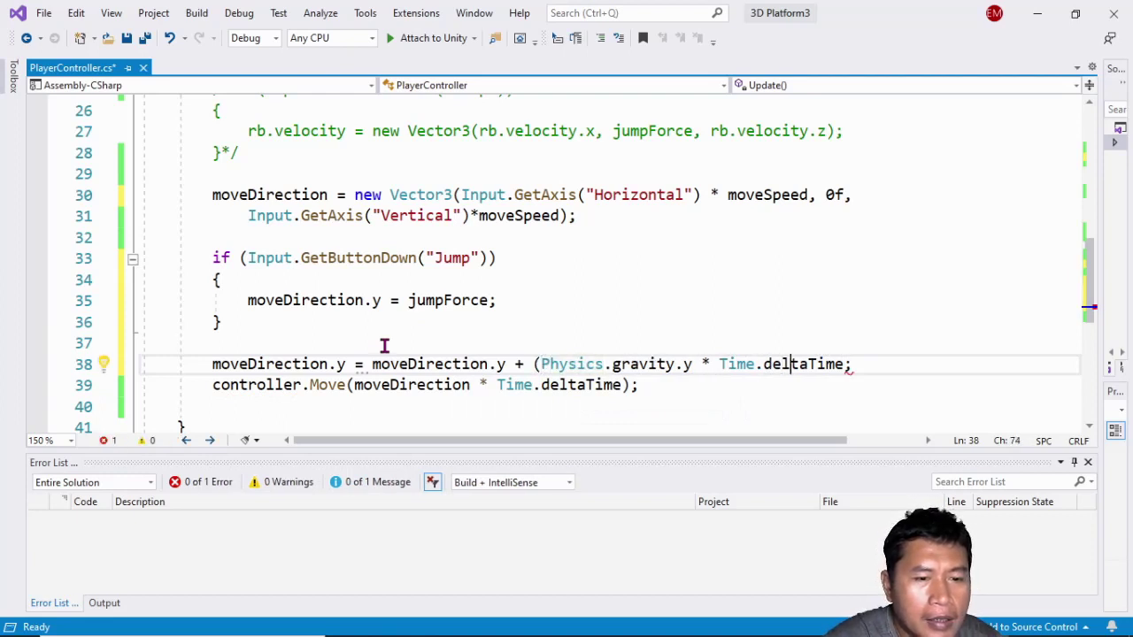
{"action": "key", "text": "Right"}
{"action": "key", "text": "Right"}
{"action": "key", "text": "Right"}
{"action": "type", "text": ")"}
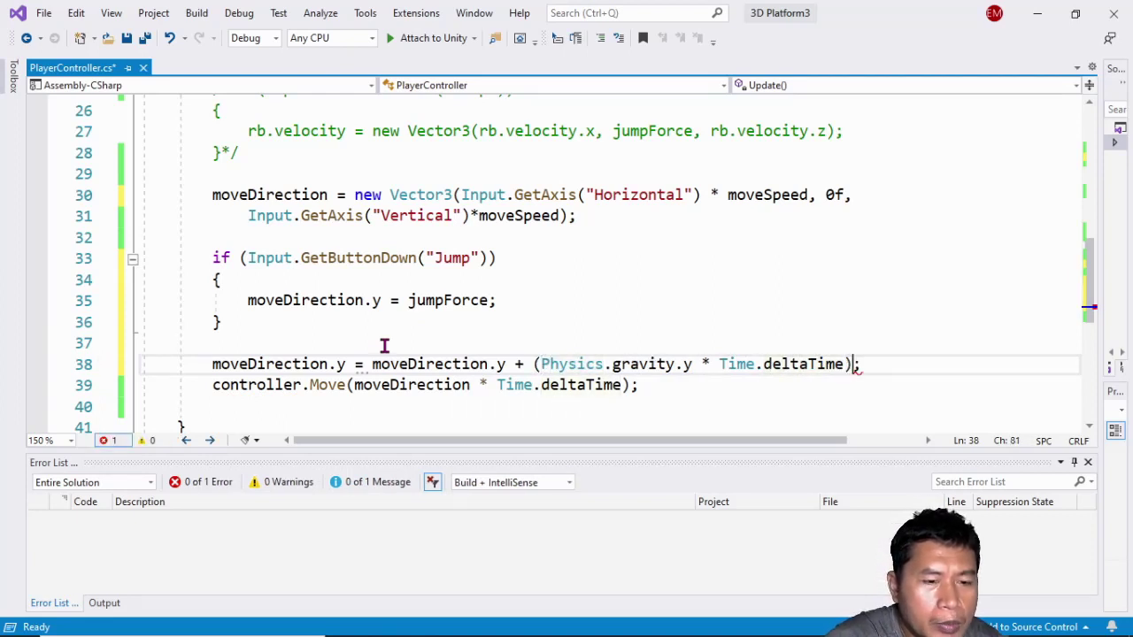
{"action": "key", "text": "Left"}
{"action": "key", "text": "Left"}
{"action": "key", "text": "Left"}
{"action": "key", "text": "Left"}
{"action": "key", "text": "Left"}
{"action": "key", "text": "Left"}
{"action": "key", "text": "Left"}
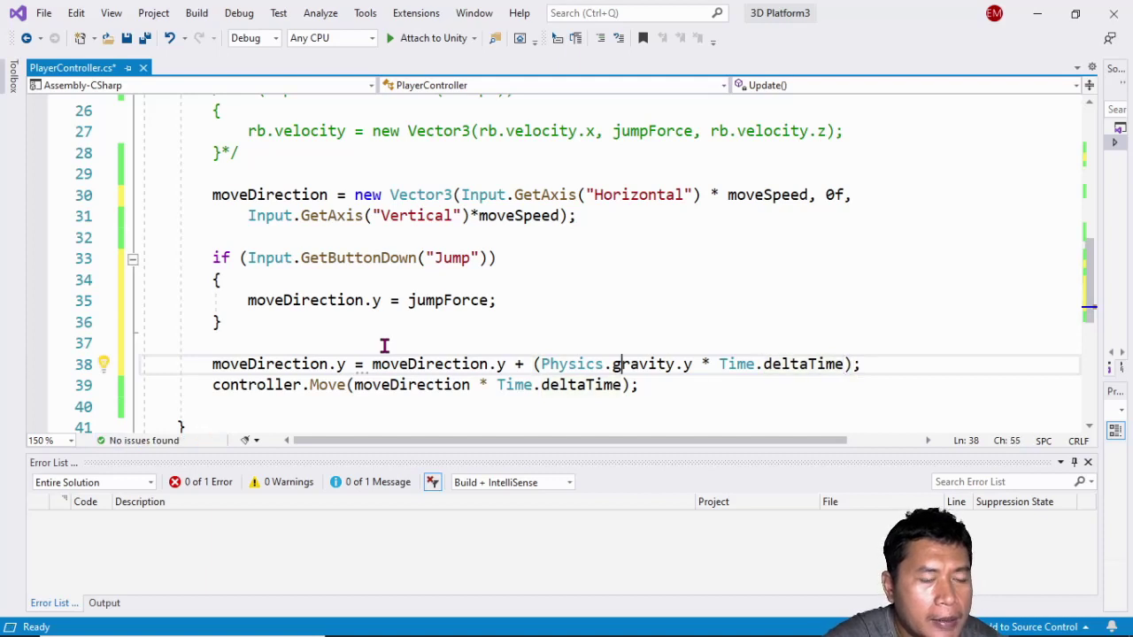
{"action": "key", "text": "Left"}
{"action": "key", "text": "Left"}
{"action": "key", "text": "Left"}
{"action": "key", "text": "Right"}
{"action": "key", "text": "Right"}
{"action": "key", "text": "Right"}
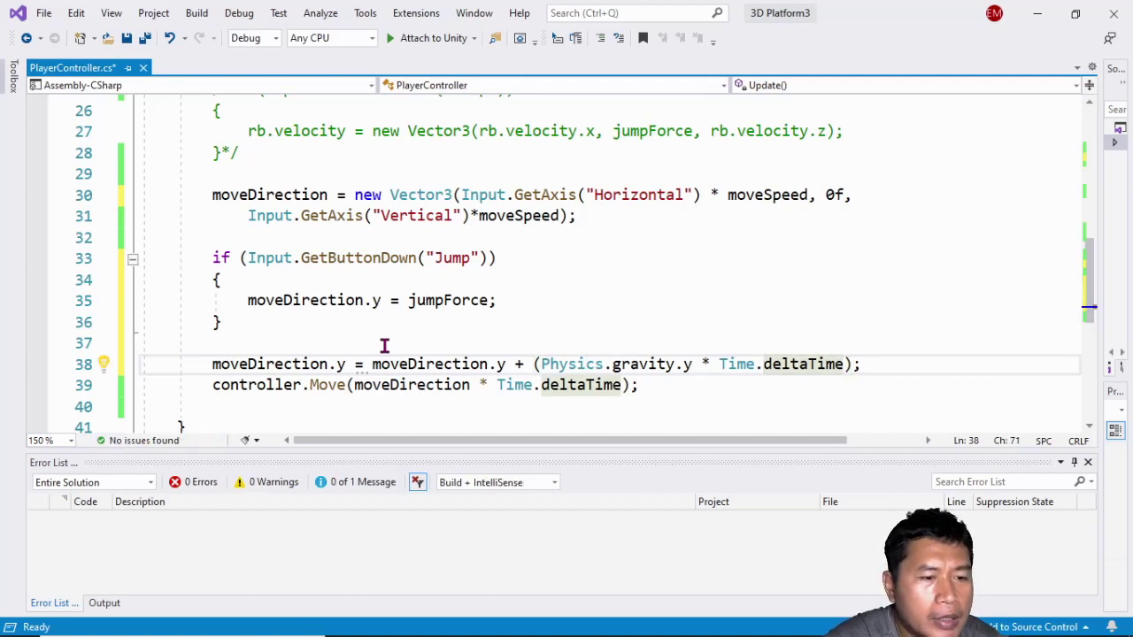
{"action": "key", "text": "Down"}
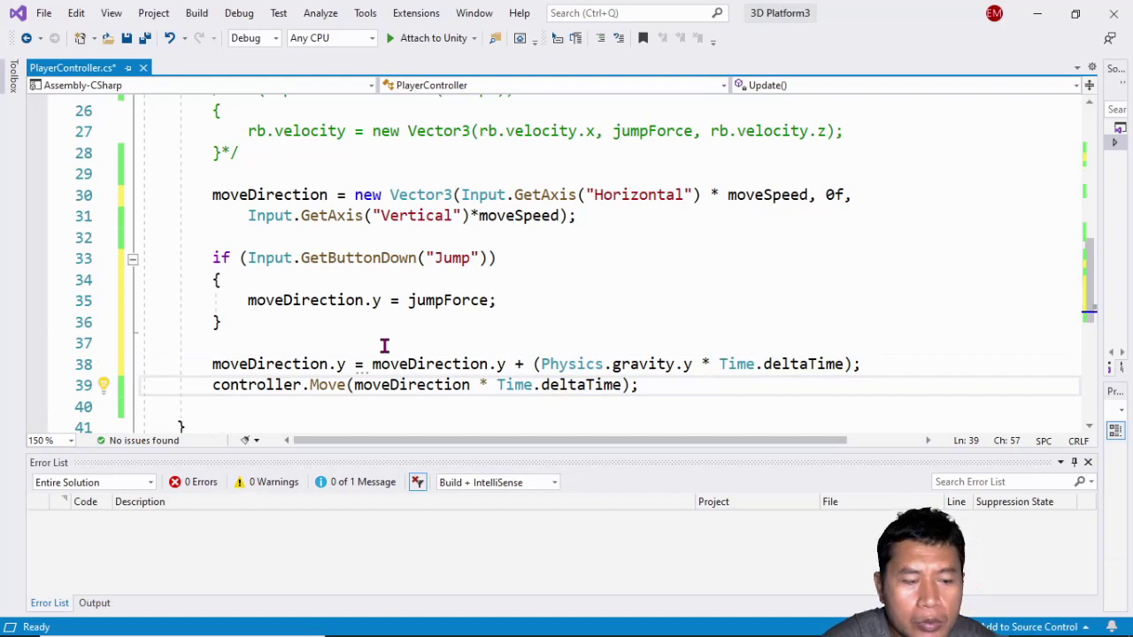
{"action": "key", "text": "ctrl+s"}
{"action": "key", "text": "alt+Tab"}
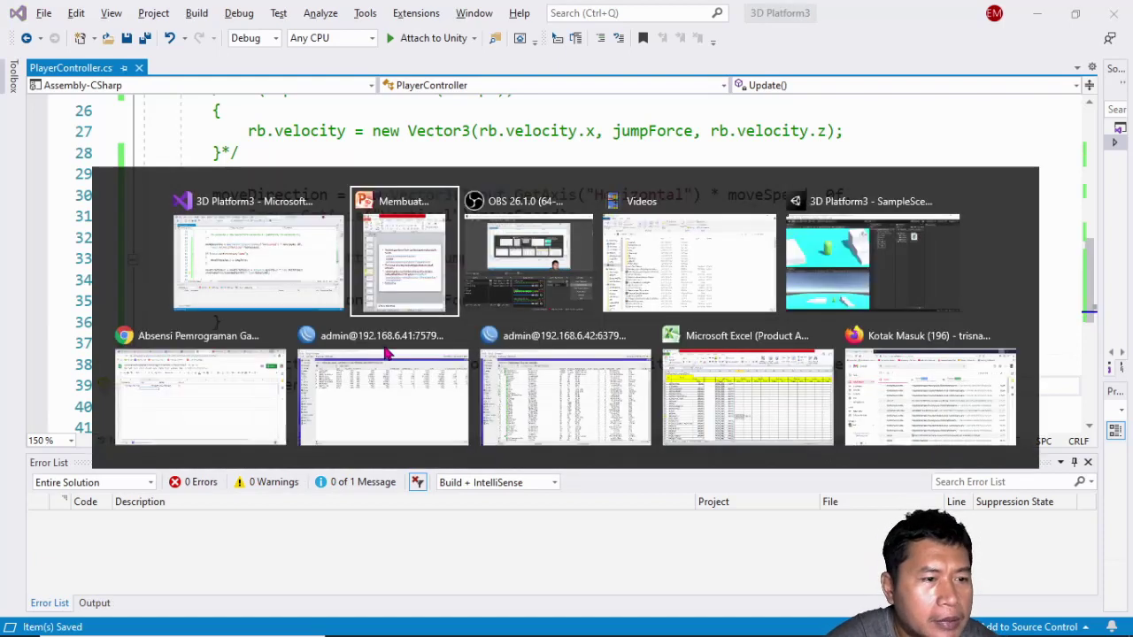
Step: Select Player and play-test, moving the capsule toward the camera, onto the left slab and back off
{"action": "key", "text": "alt+Tab"}
{"action": "key", "text": "alt+Tab"}
{"action": "key", "text": "alt+Tab"}
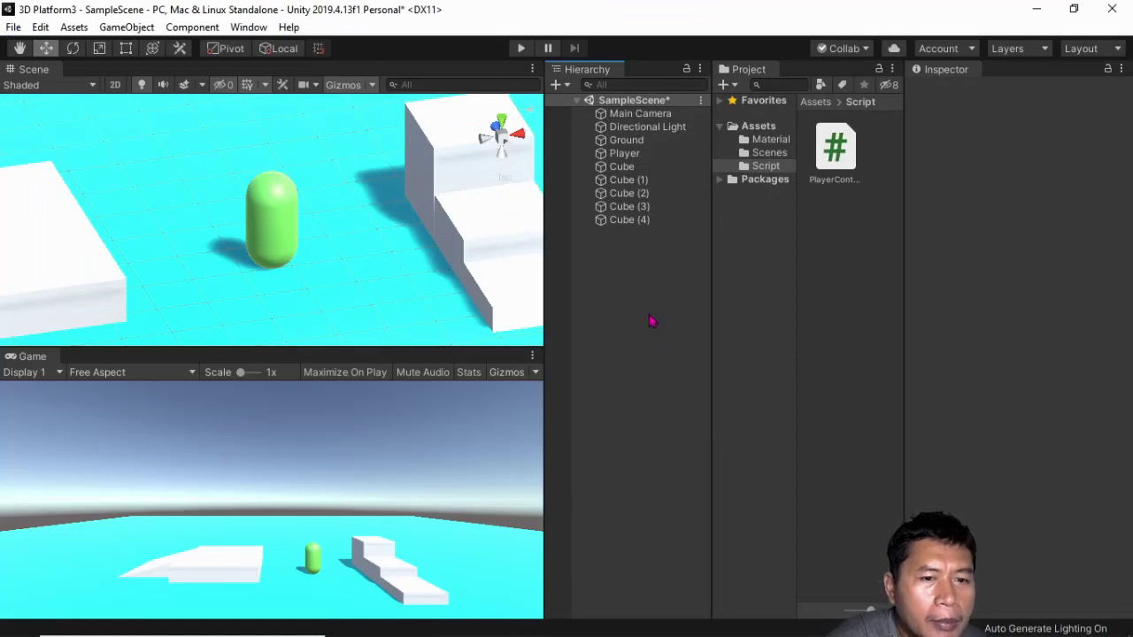
{"action": "left_click", "coordinate": [620, 153]}
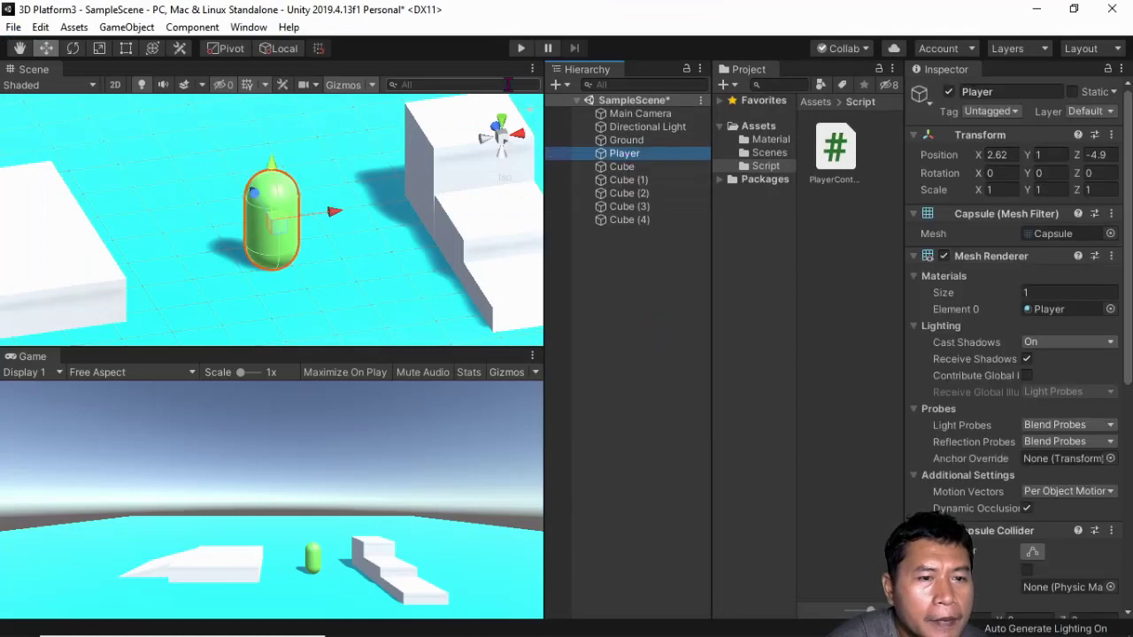
{"action": "left_click", "coordinate": [521, 49]}
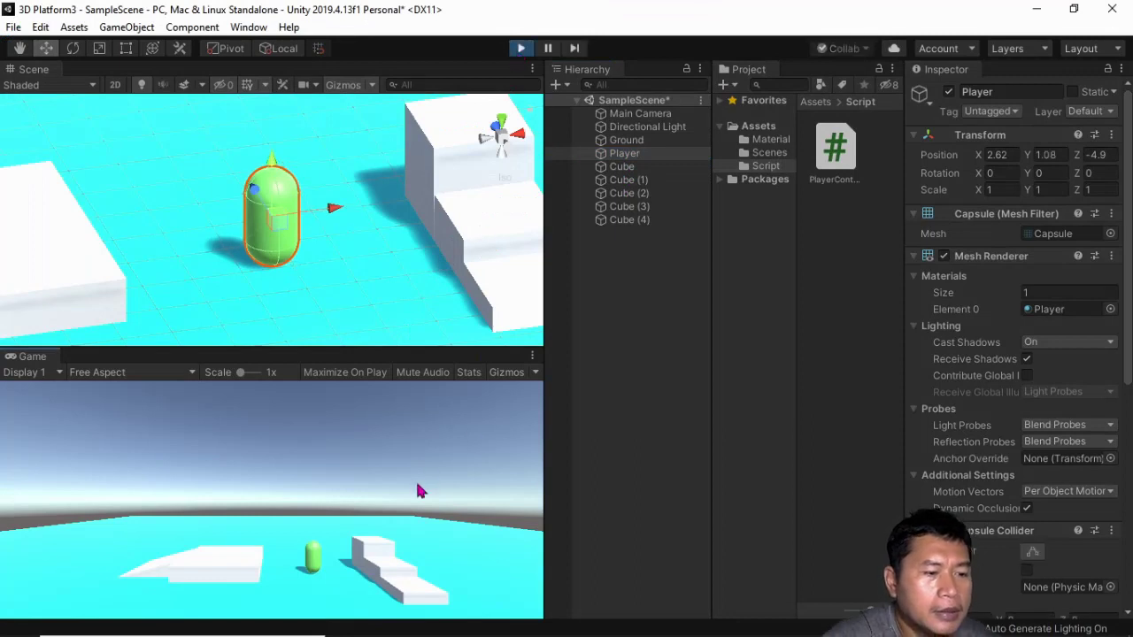
{"action": "key", "text": "s"}
{"action": "key", "text": "a"}
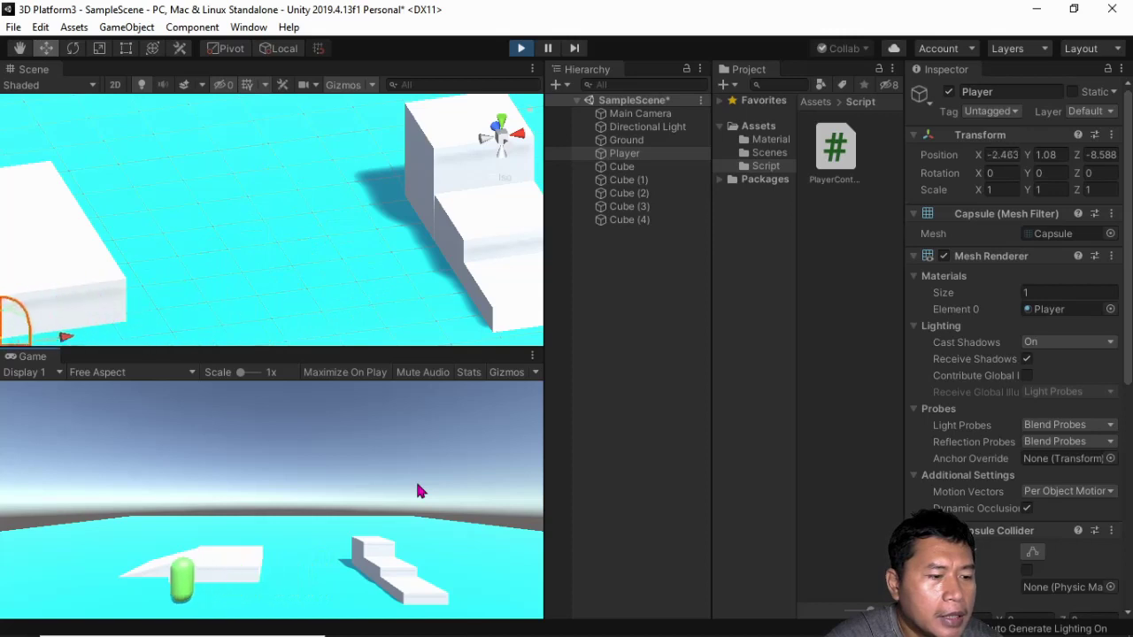
{"action": "key", "text": "w"}
{"action": "key", "text": "d"}
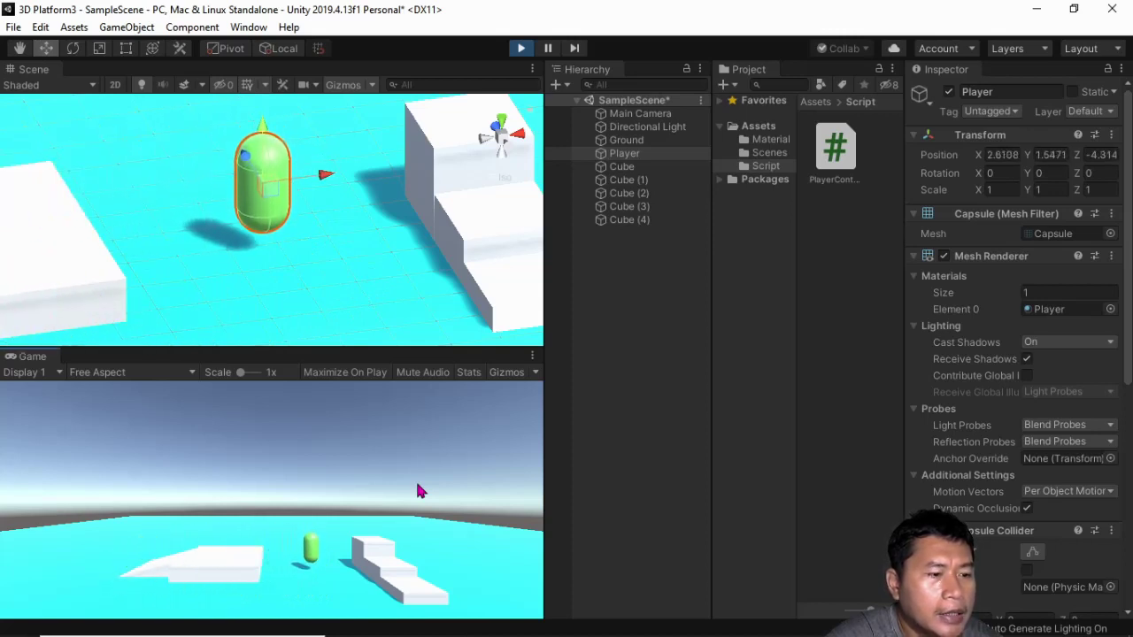
{"action": "key", "text": "a"}
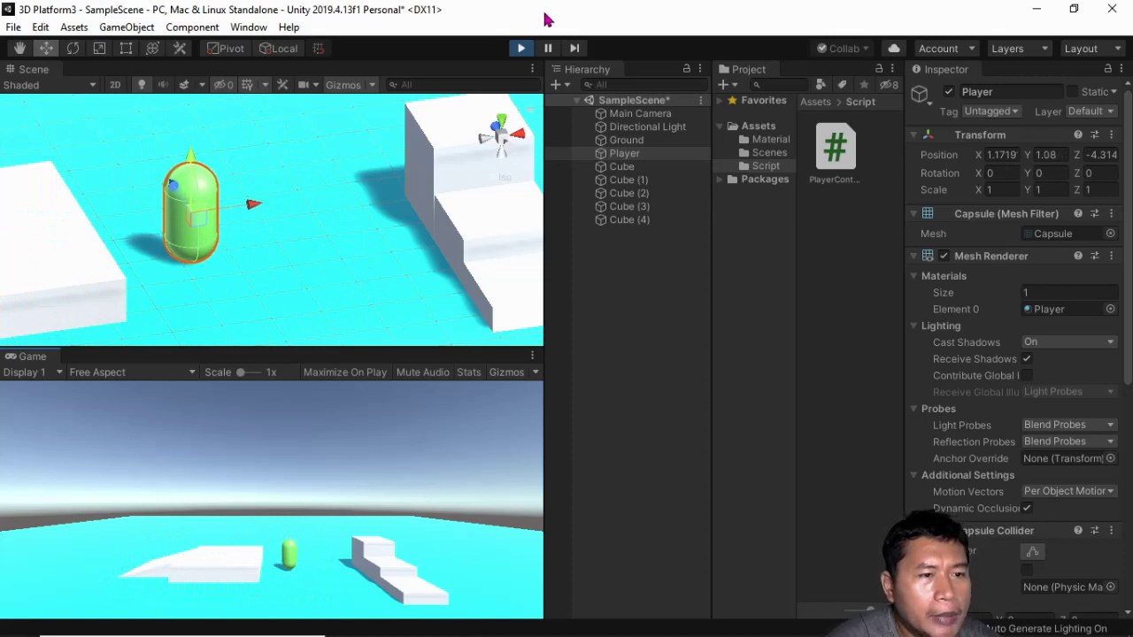
{"action": "left_click", "coordinate": [521, 48]}
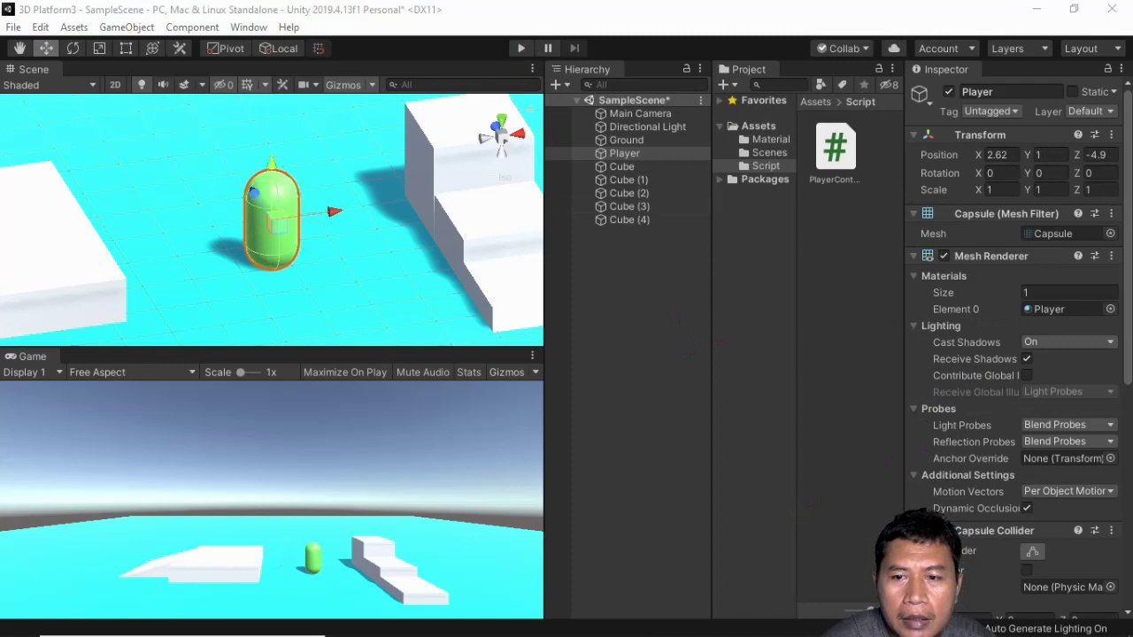
Step: Delete the Time.deltaTime term from the gravity line on line 38
{"action": "key", "text": "alt+Tab"}
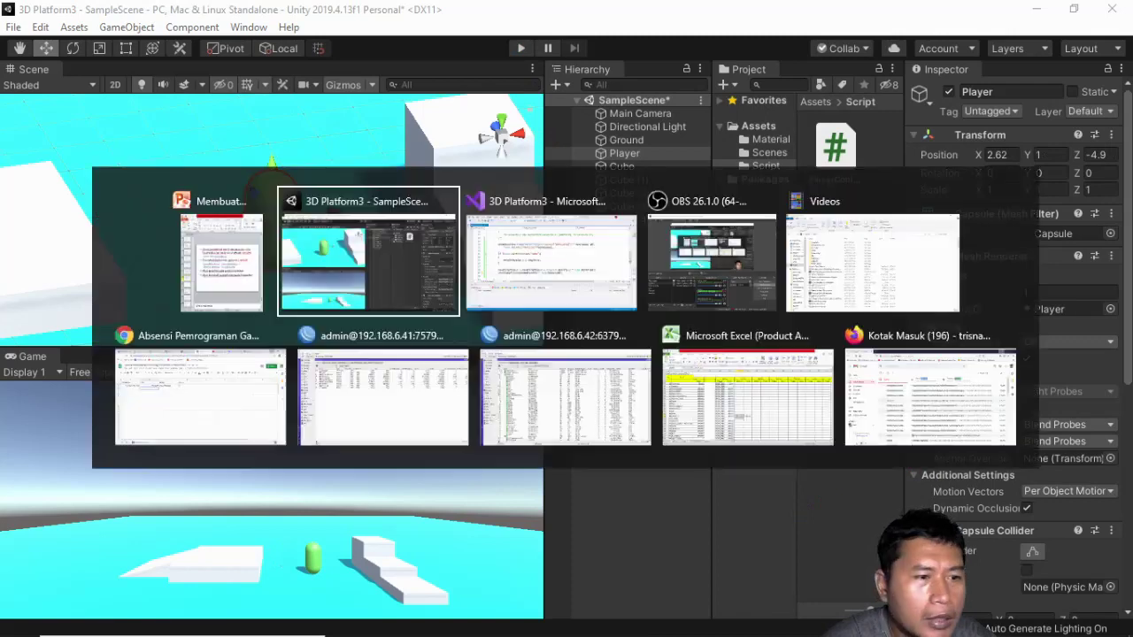
{"action": "key", "text": "alt+Tab"}
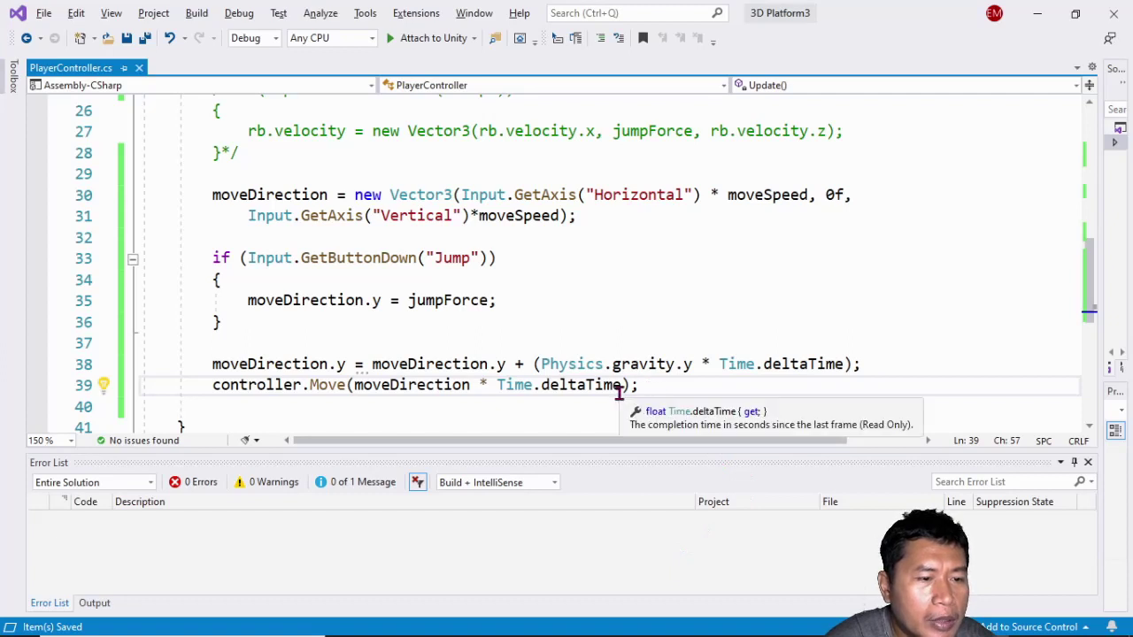
{"action": "left_click", "coordinate": [845, 364]}
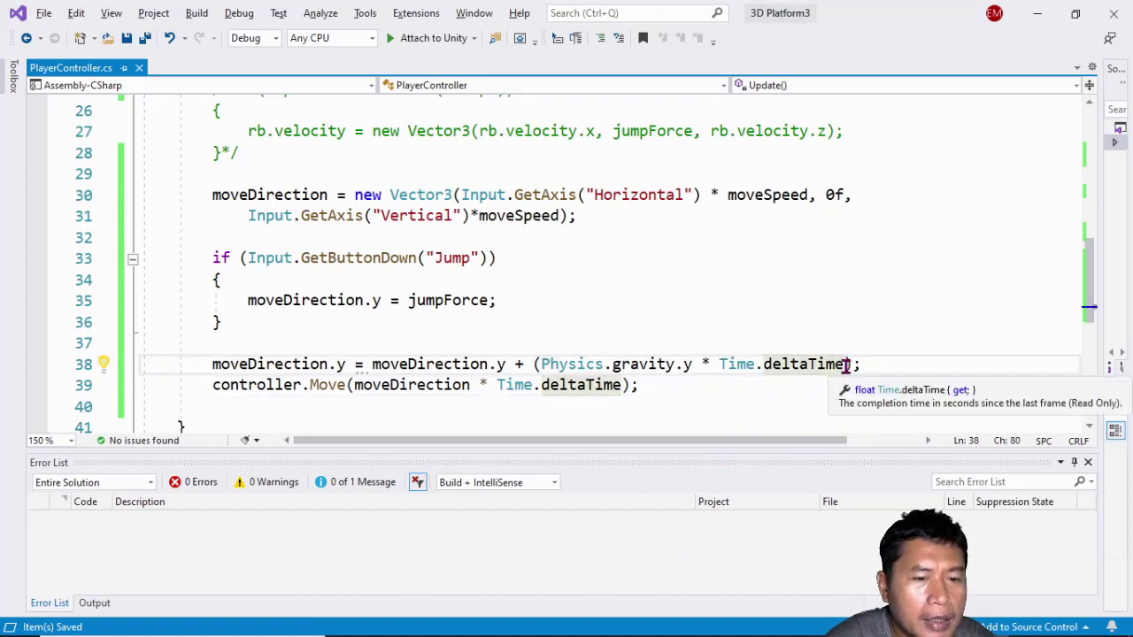
{"action": "left_click_drag", "start_coordinate": [845, 364], "coordinate": [722, 366]}
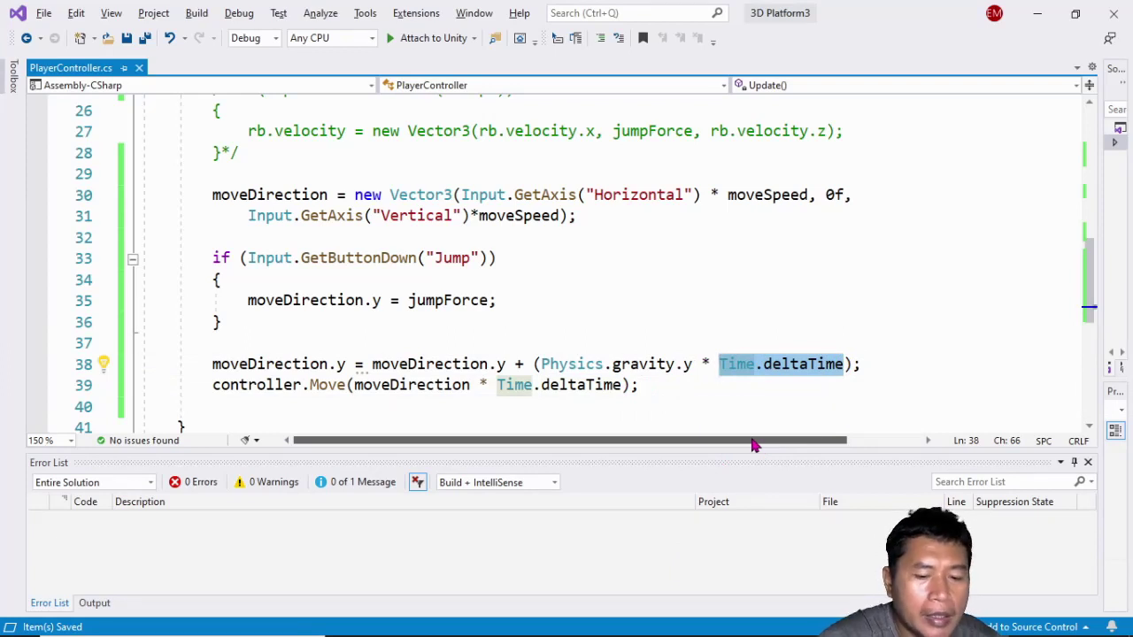
{"action": "key", "text": "BackSpace"}
Step: Declare a public float gravityScale field below the controller field
{"action": "scroll", "coordinate": [574, 367], "scroll_direction": "up", "scroll_amount": 3}
{"action": "scroll", "coordinate": [437, 286], "scroll_direction": "up", "scroll_amount": 2}
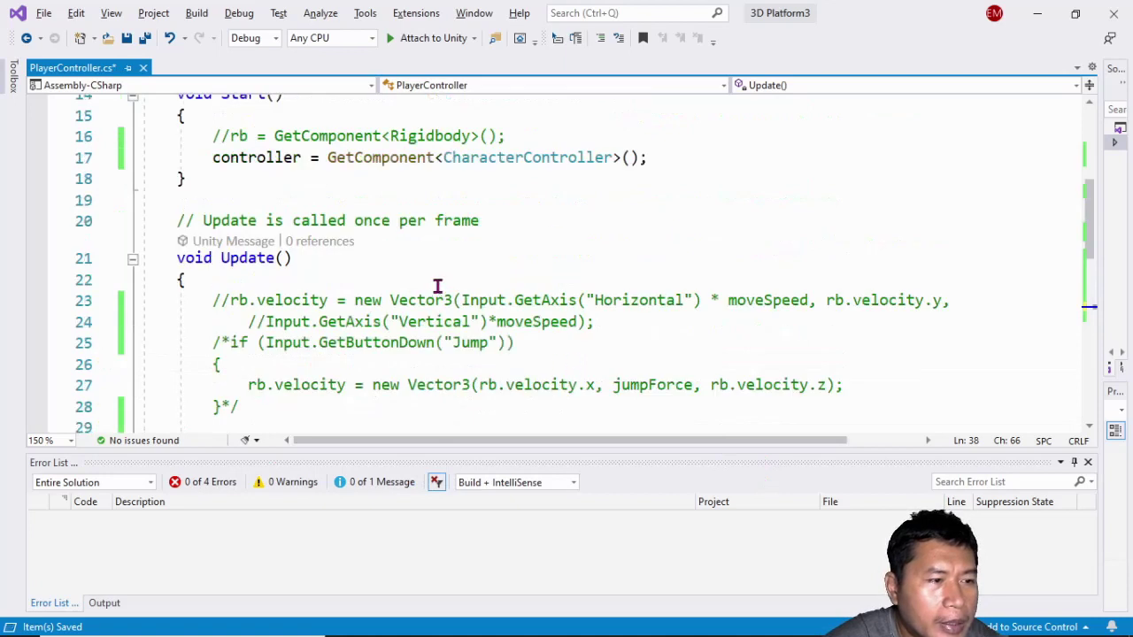
{"action": "scroll", "coordinate": [439, 285], "scroll_direction": "up", "scroll_amount": 2}
{"action": "left_click", "coordinate": [524, 187]}
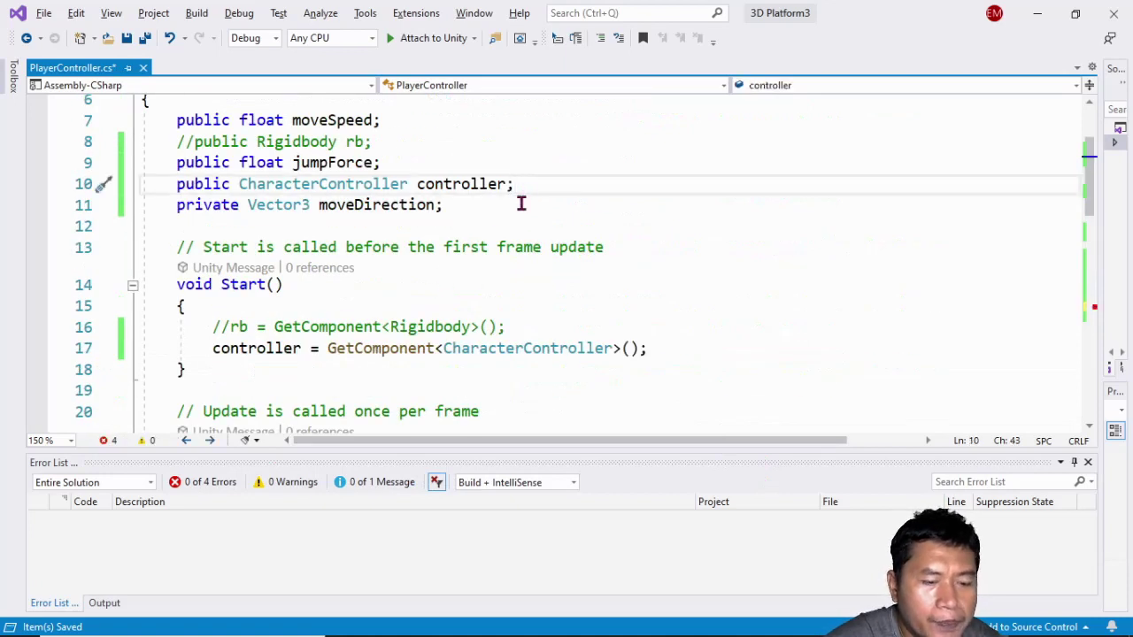
{"action": "key", "text": "Return"}
{"action": "key", "text": "Return"}
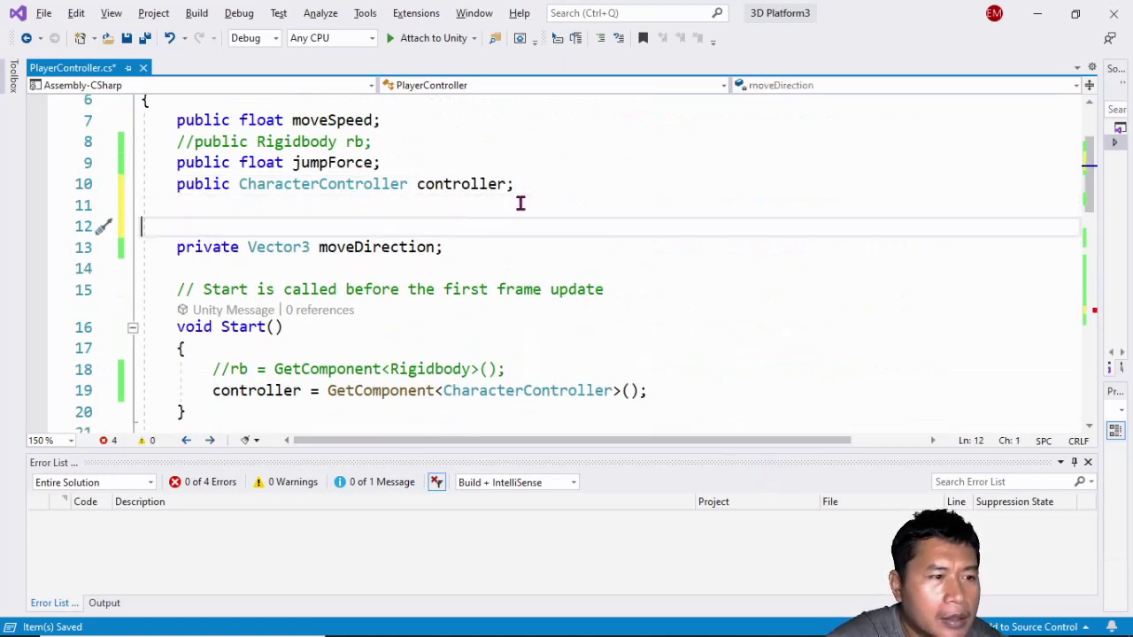
{"action": "key", "text": "BackSpace"}
{"action": "type", "text": "pub"}
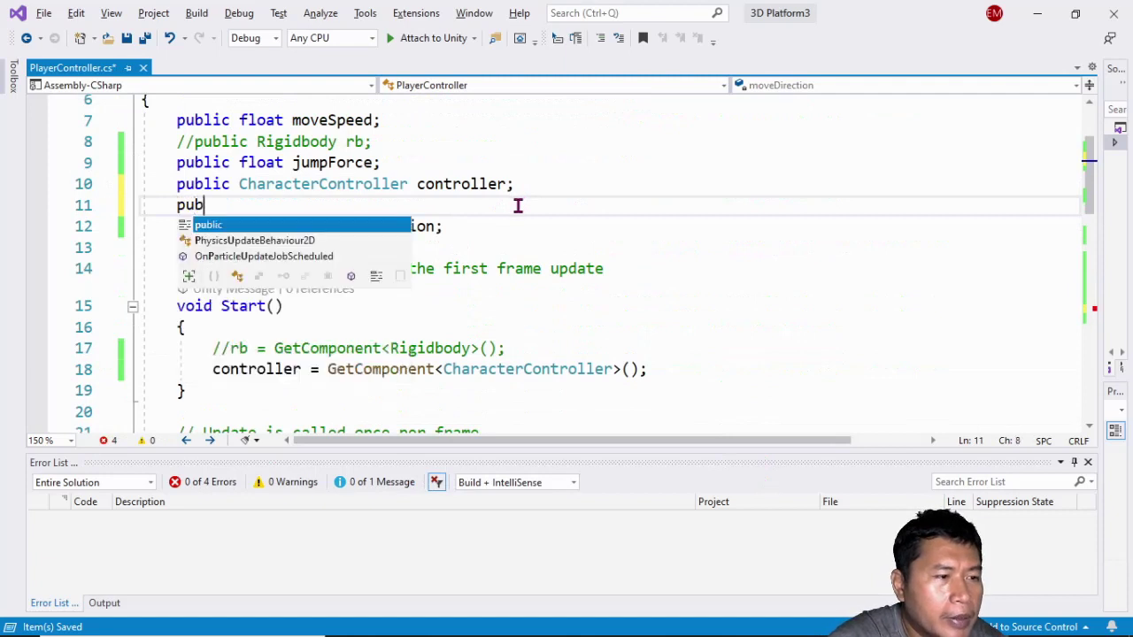
{"action": "key", "text": "Tab"}
{"action": "type", "text": "fl"}
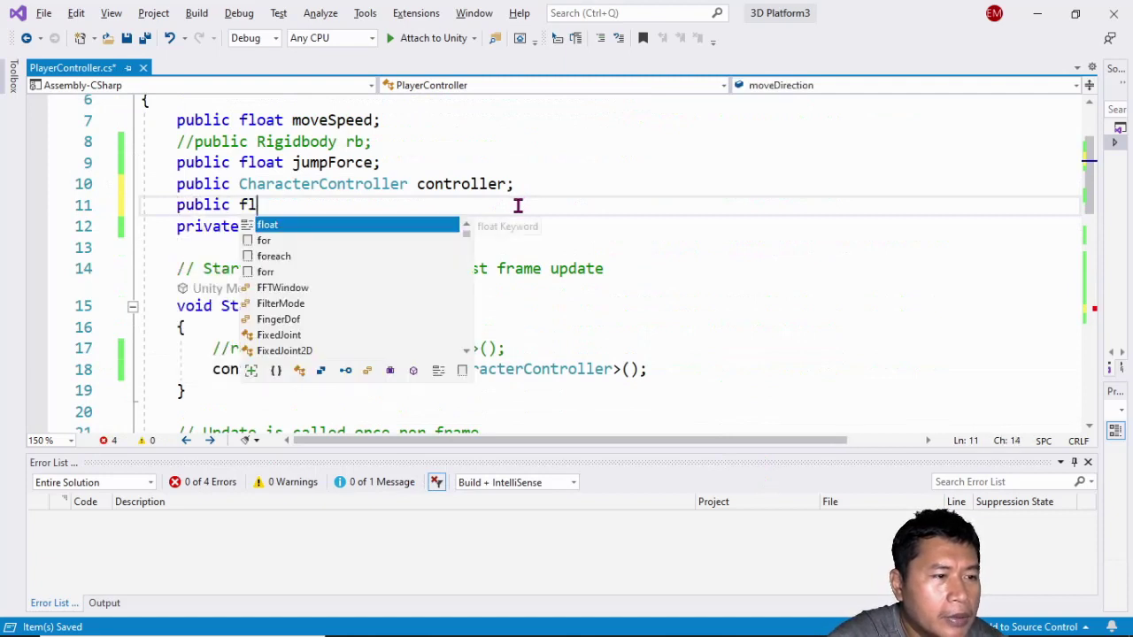
{"action": "key", "text": "Tab"}
{"action": "type", "text": "gra"}
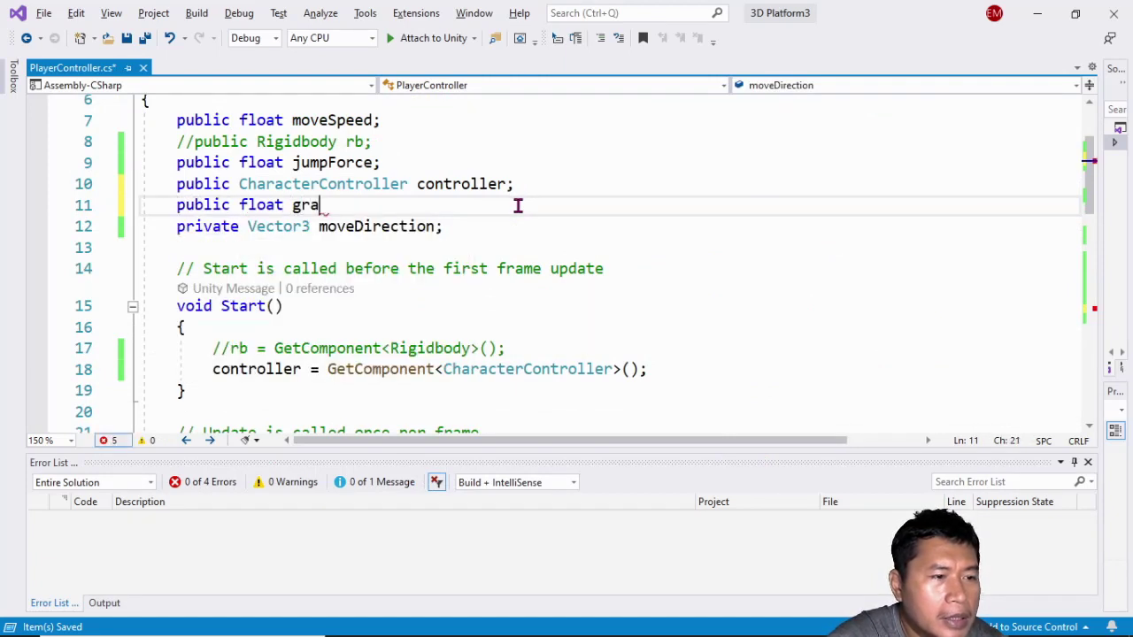
{"action": "type", "text": "vityS"}
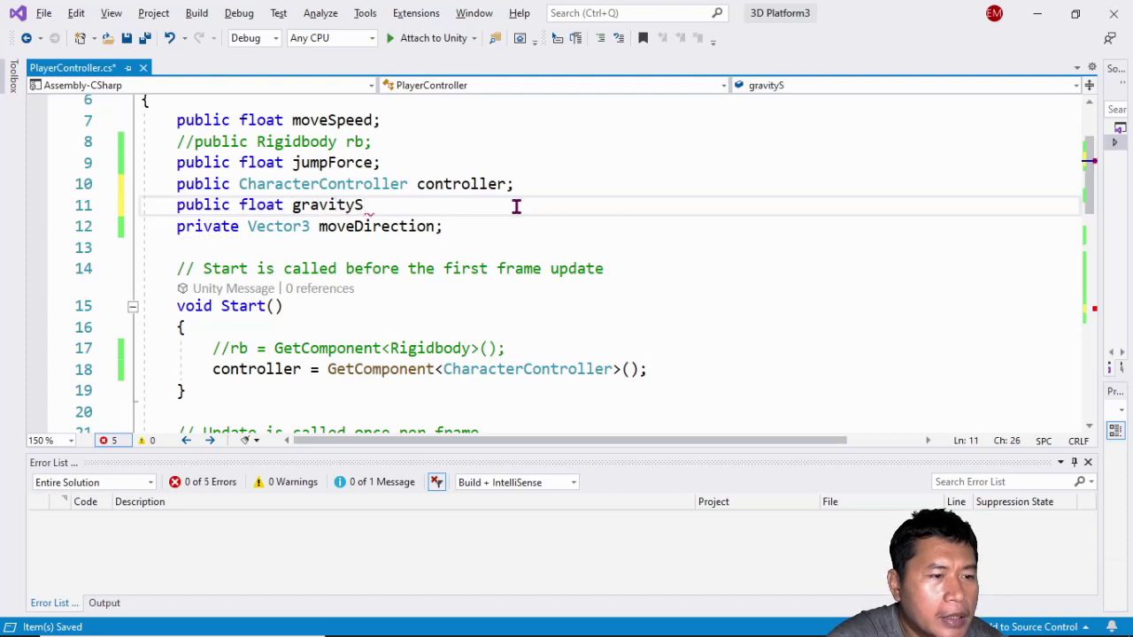
{"action": "type", "text": "cale;"}
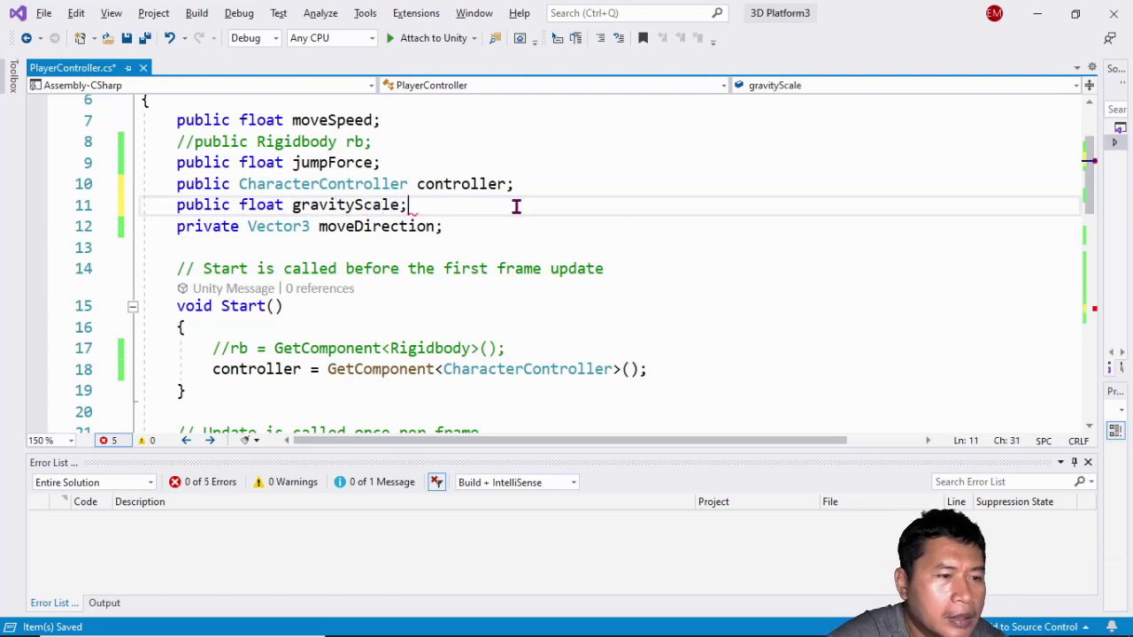
Step: Multiply Physics.gravity.y by gravityScale in the gravity line and save PlayerController.cs
{"action": "scroll", "coordinate": [513, 217], "scroll_direction": "down", "scroll_amount": 2}
{"action": "scroll", "coordinate": [514, 218], "scroll_direction": "down", "scroll_amount": 5}
{"action": "scroll", "coordinate": [514, 217], "scroll_direction": "down", "scroll_amount": 3}
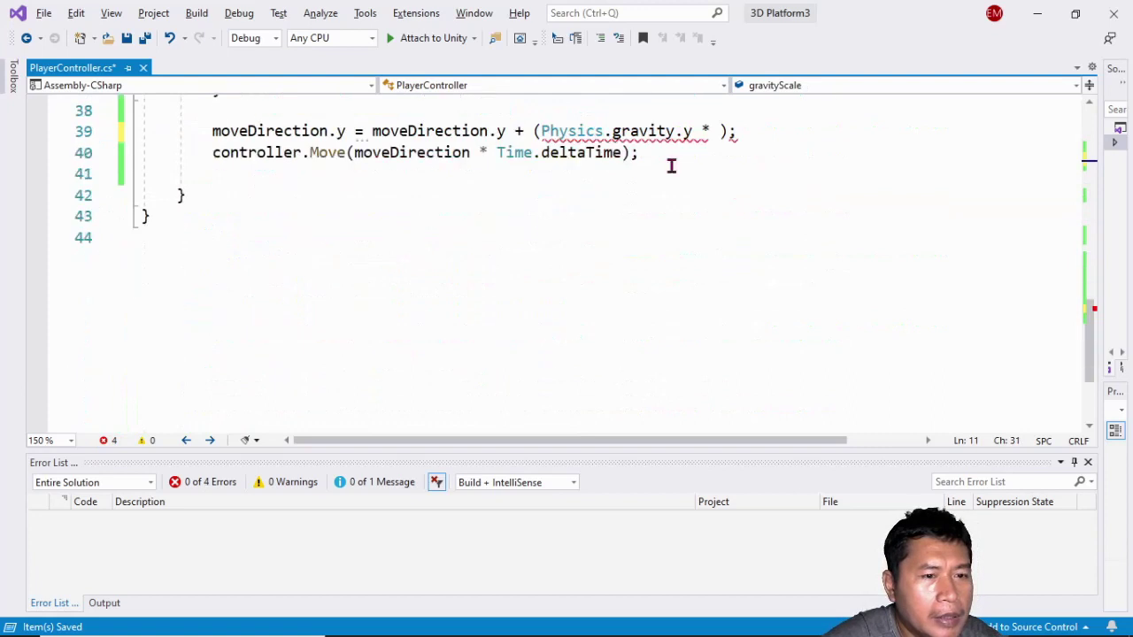
{"action": "left_click", "coordinate": [711, 131]}
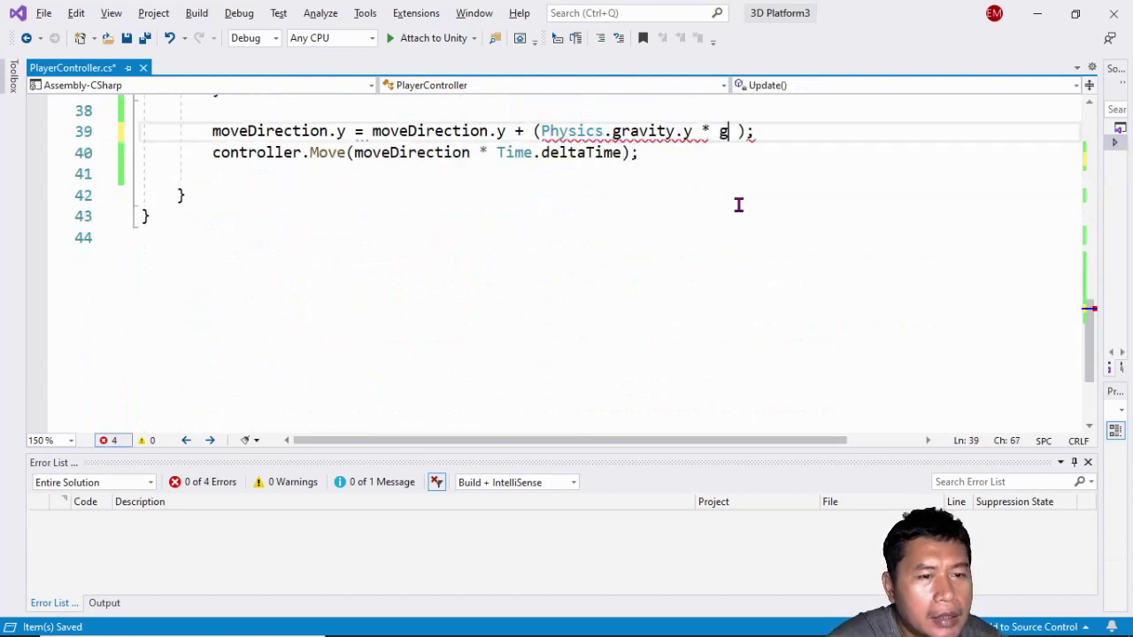
{"action": "type", "text": "g"}
{"action": "key", "text": "Tab"}
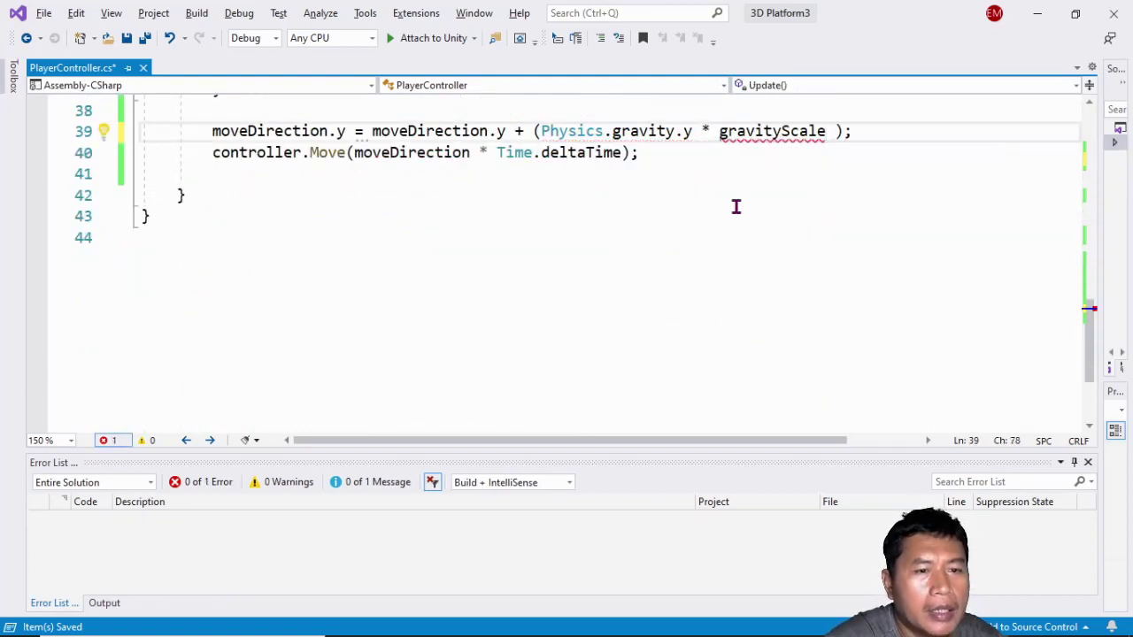
{"action": "key", "text": "Right"}
{"action": "key", "text": "Right"}
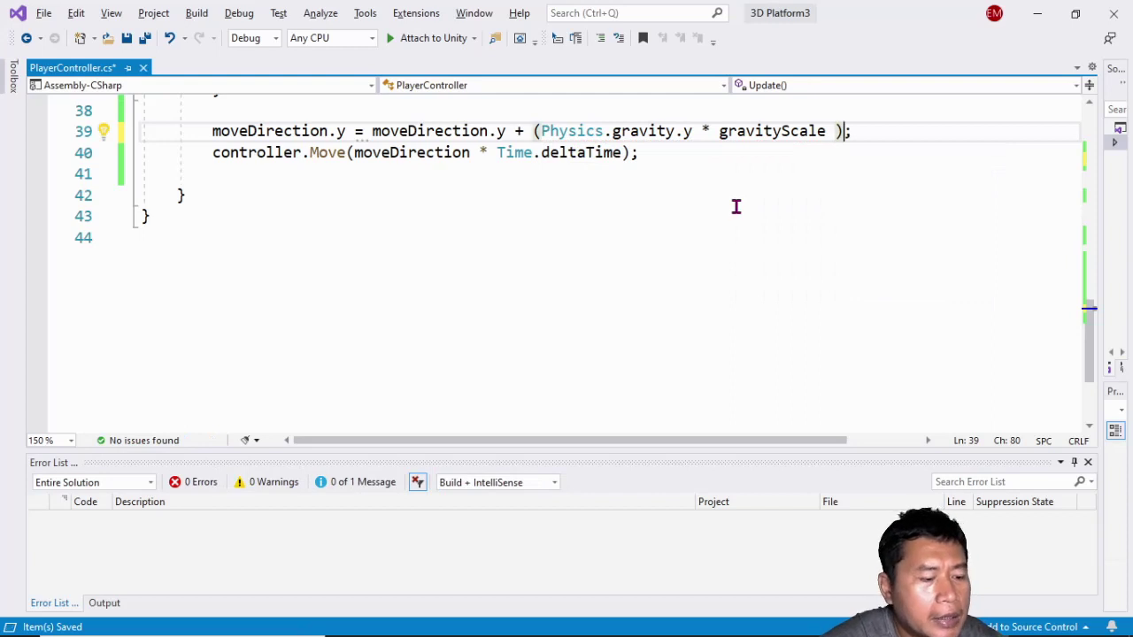
{"action": "key", "text": "ctrl+s"}
{"action": "key", "text": "alt+Tab"}
{"action": "key", "text": "alt+Tab"}
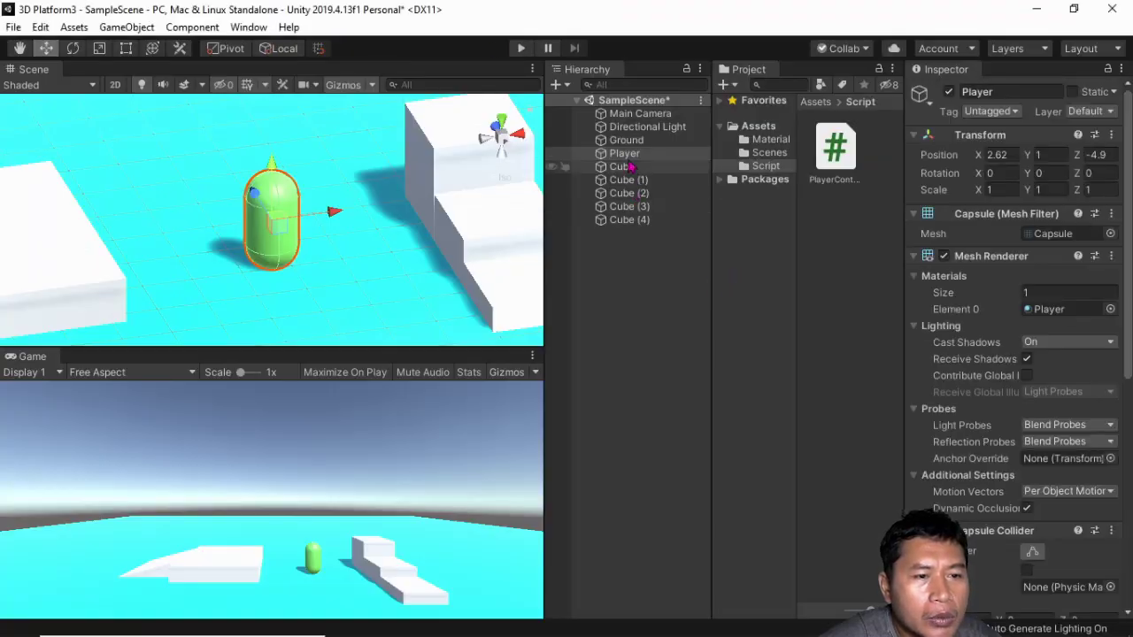
Step: Select Player and enter 1 in the Player Controller's Gravity Scale field
{"action": "left_click", "coordinate": [626, 154]}
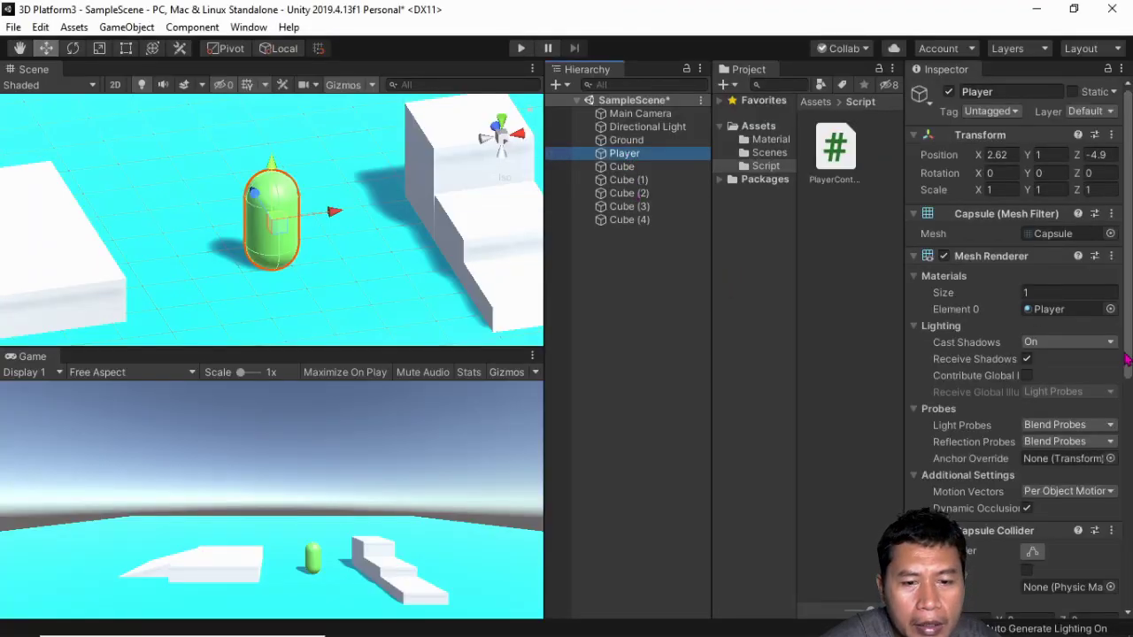
{"action": "left_click_drag", "start_coordinate": [1127, 359], "coordinate": [1100, 610]}
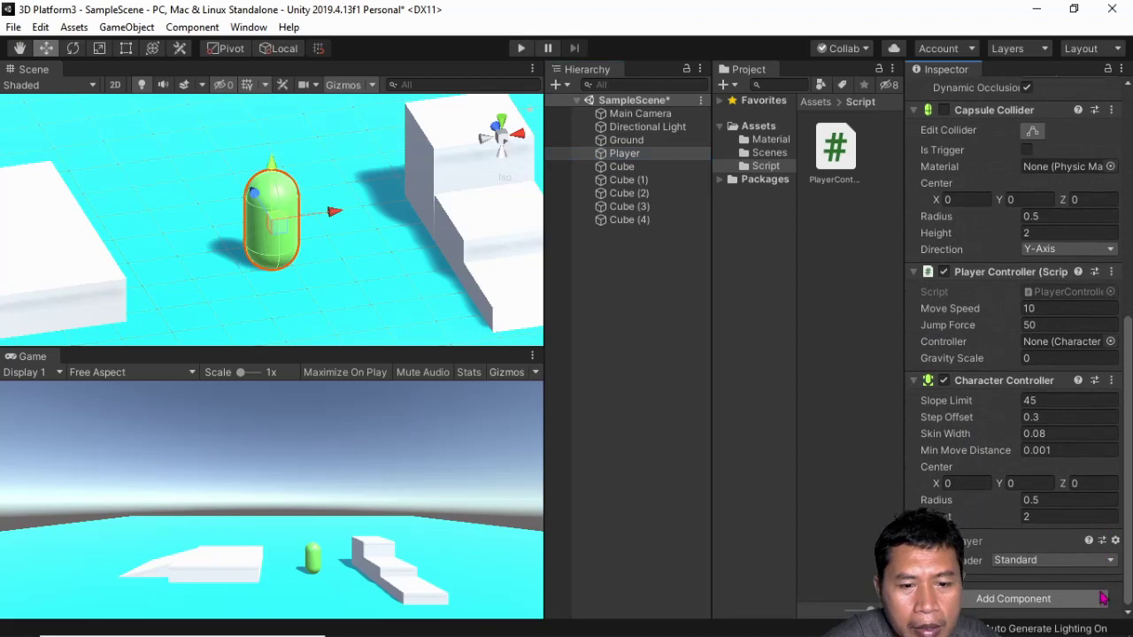
{"action": "left_click", "coordinate": [1037, 358]}
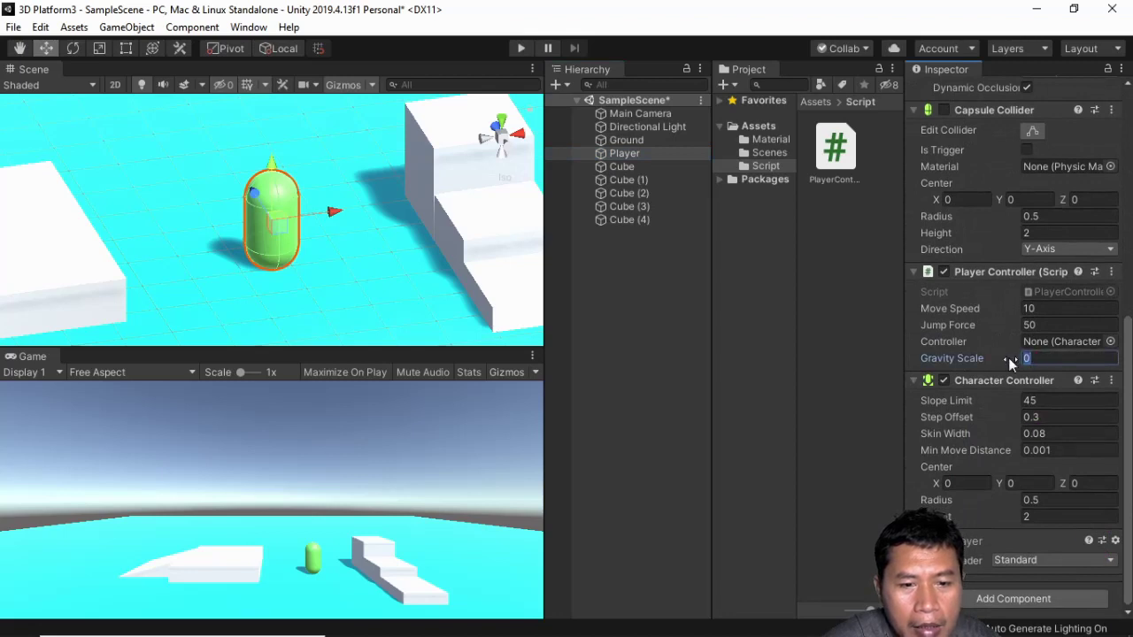
{"action": "type", "text": "1"}
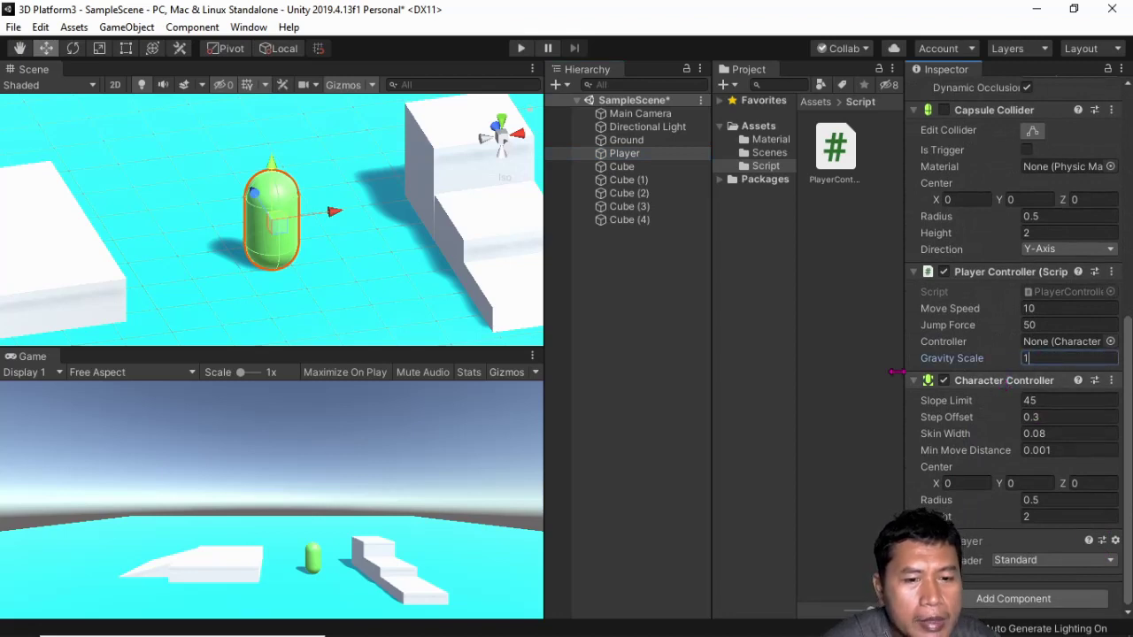
{"action": "left_click", "coordinate": [850, 348]}
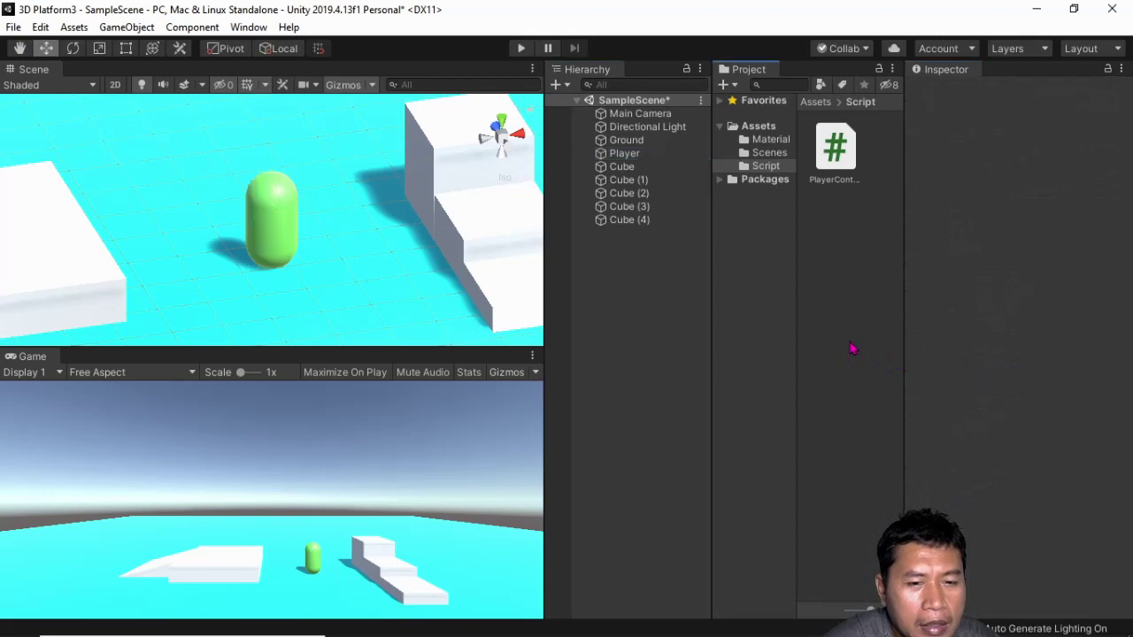
{"action": "left_click", "coordinate": [624, 153]}
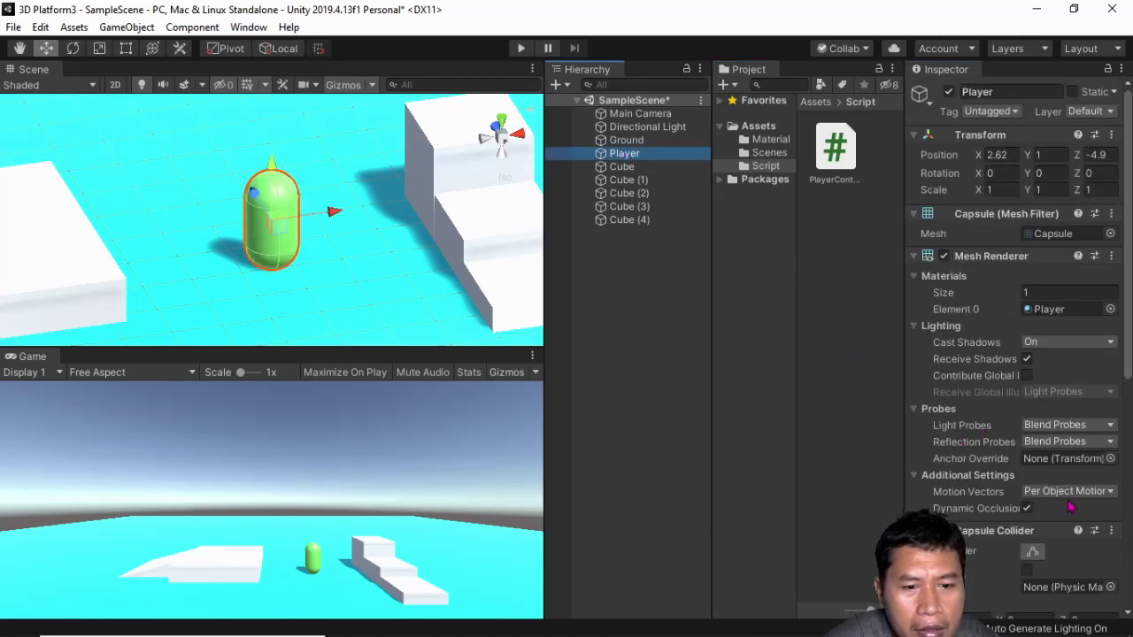
{"action": "scroll", "coordinate": [1069, 507], "scroll_direction": "down", "scroll_amount": 8}
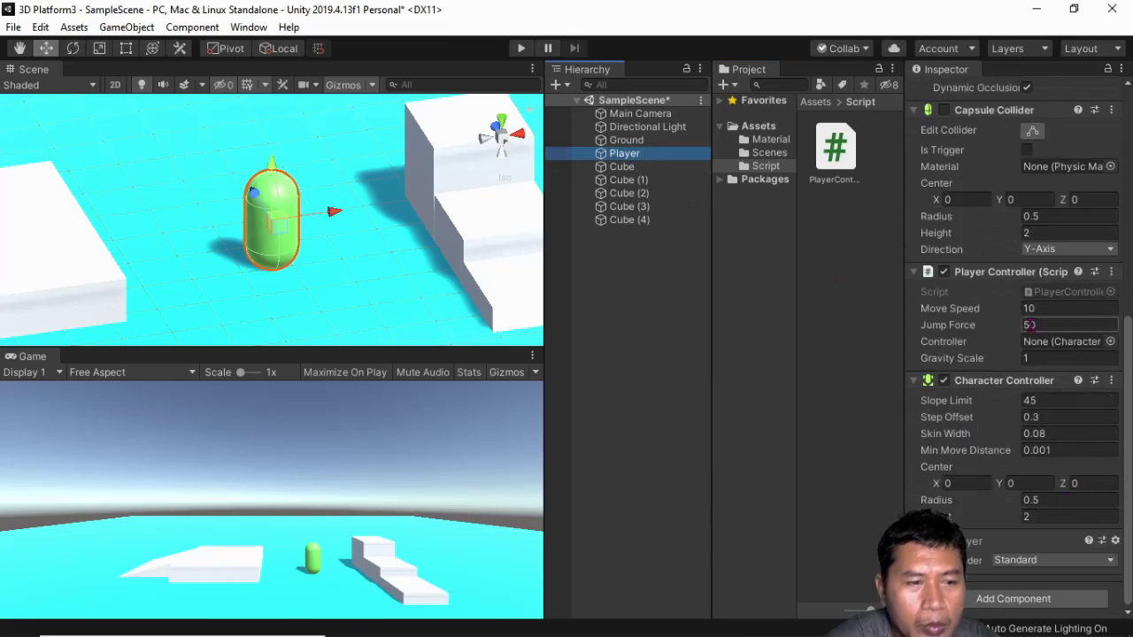
Step: Play the scene, jump with Space and steer the capsule onto the stairs with the arrow keys, then stop
{"action": "left_click", "coordinate": [393, 470]}
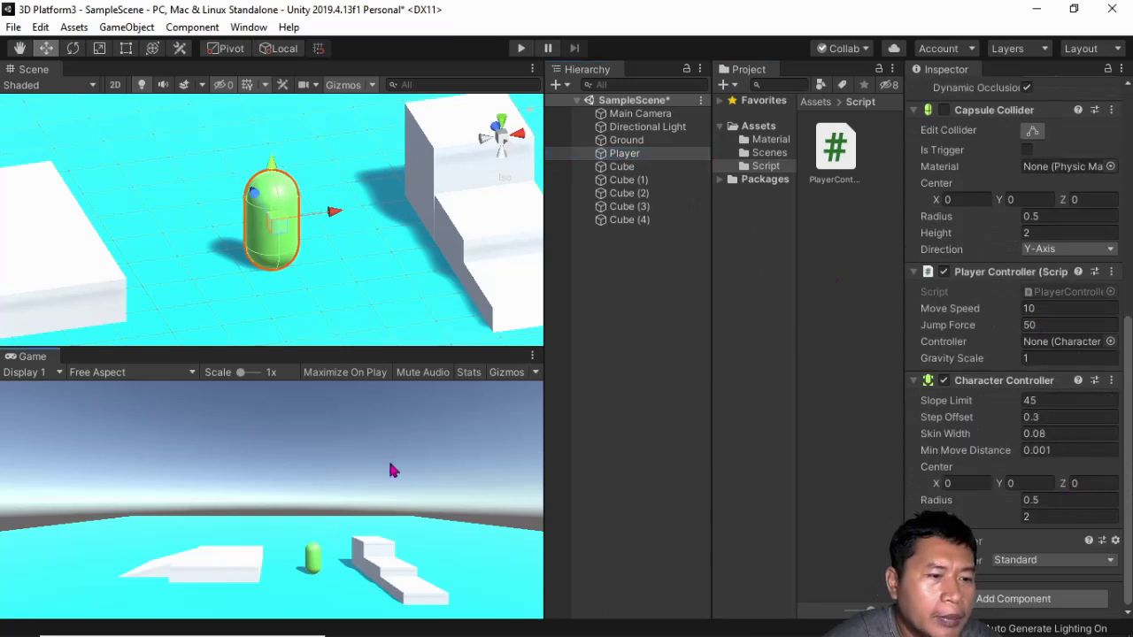
{"action": "left_click", "coordinate": [522, 49]}
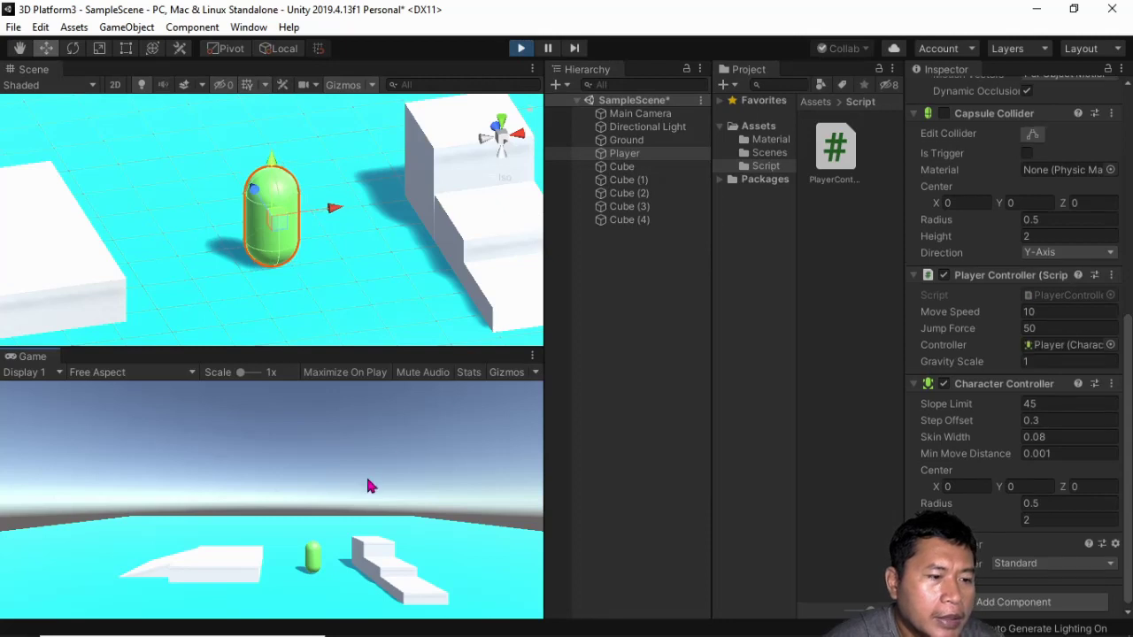
{"action": "key", "text": "space"}
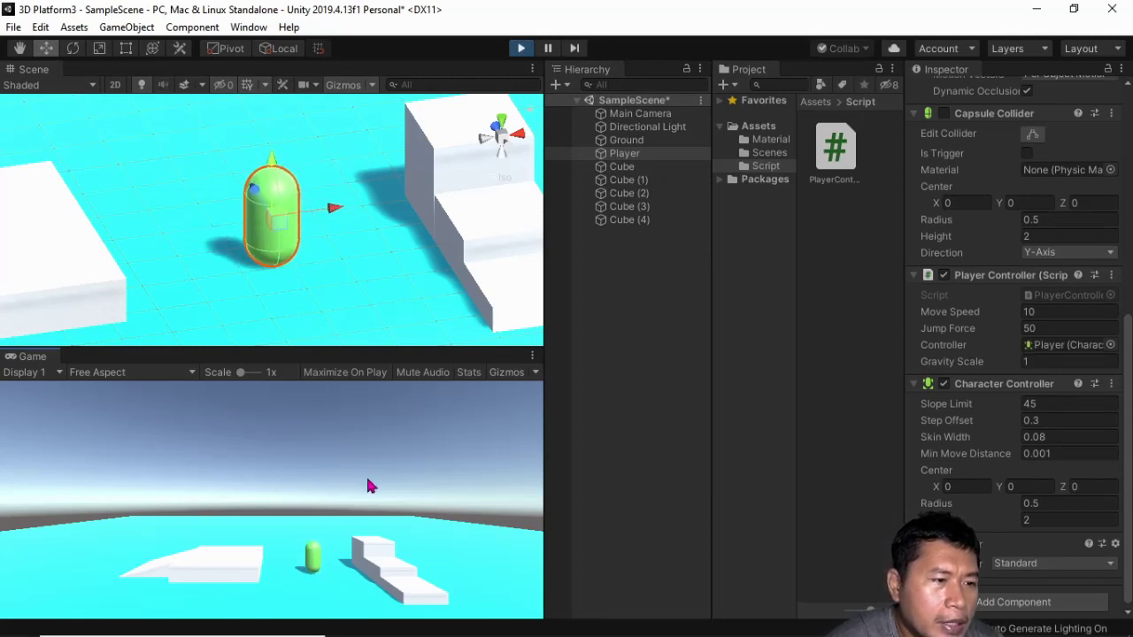
{"action": "key", "text": "Left"}
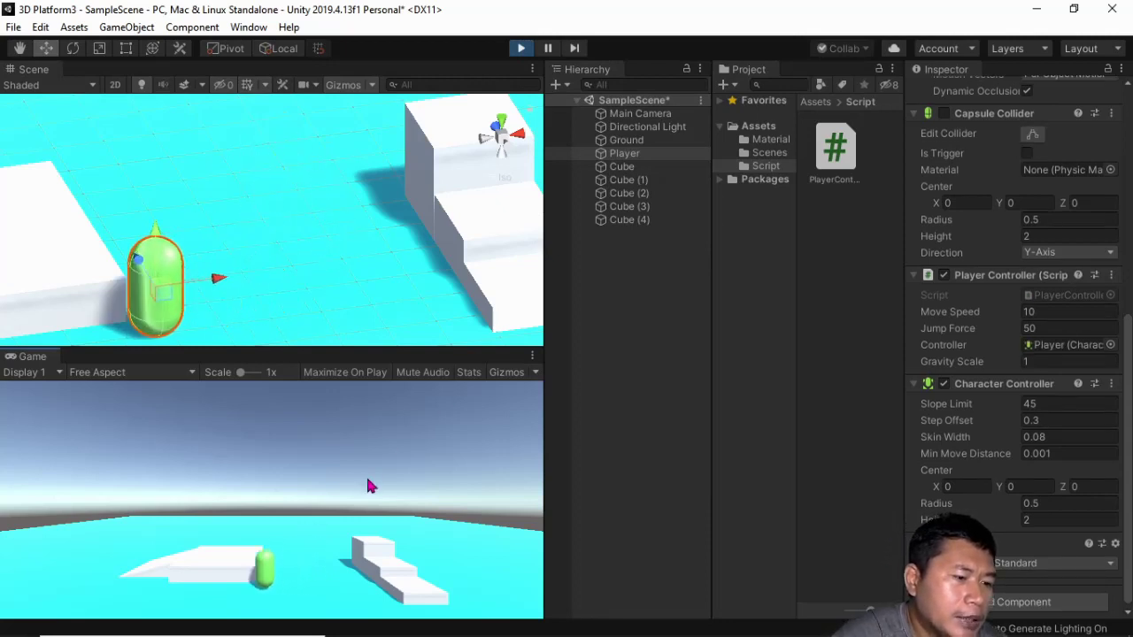
{"action": "key", "text": "Right"}
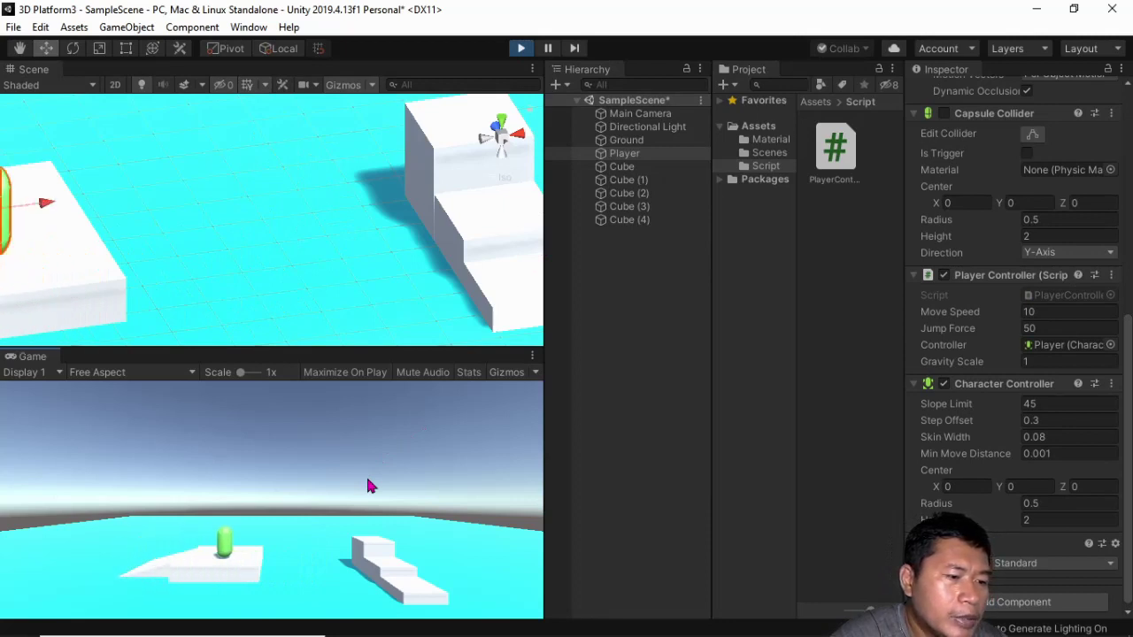
{"action": "key", "text": "Down"}
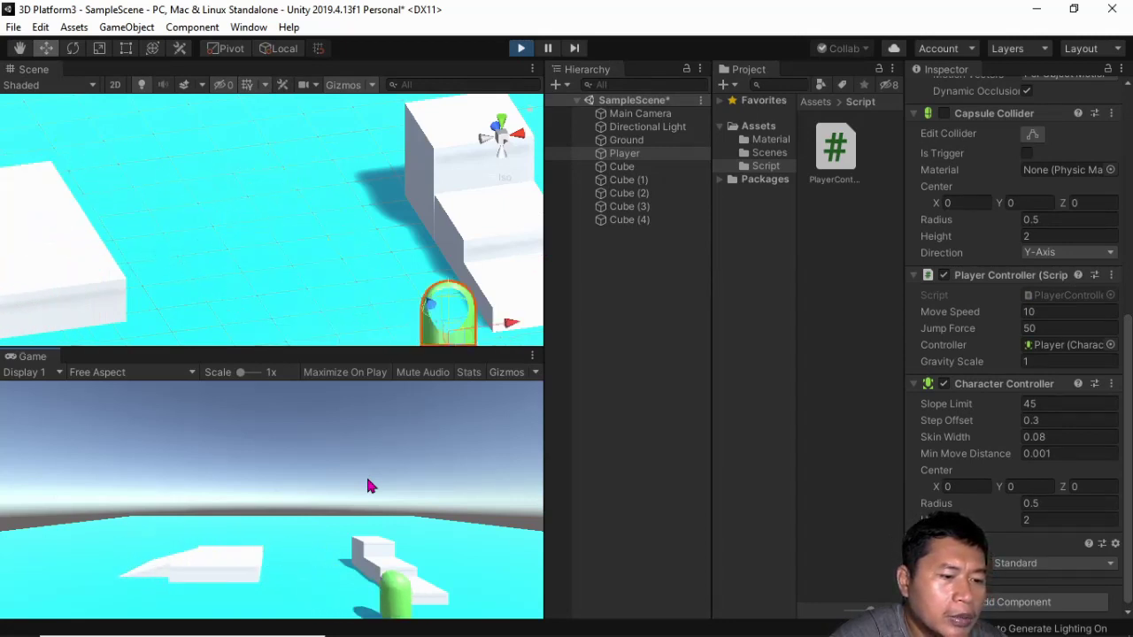
{"action": "key", "text": "Up"}
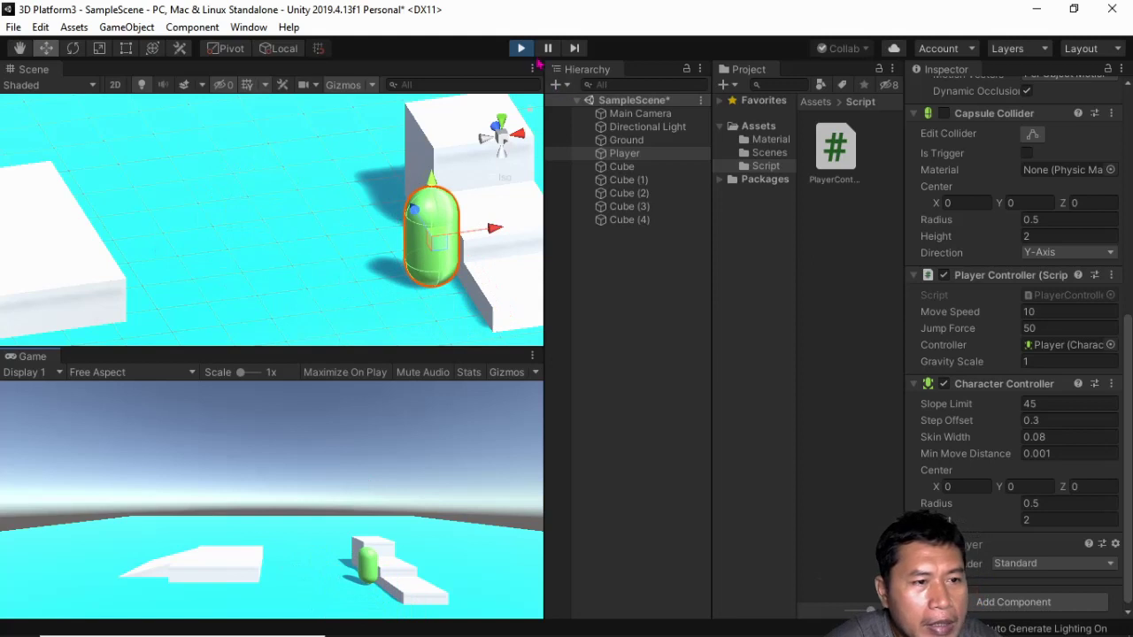
{"action": "left_click", "coordinate": [522, 48]}
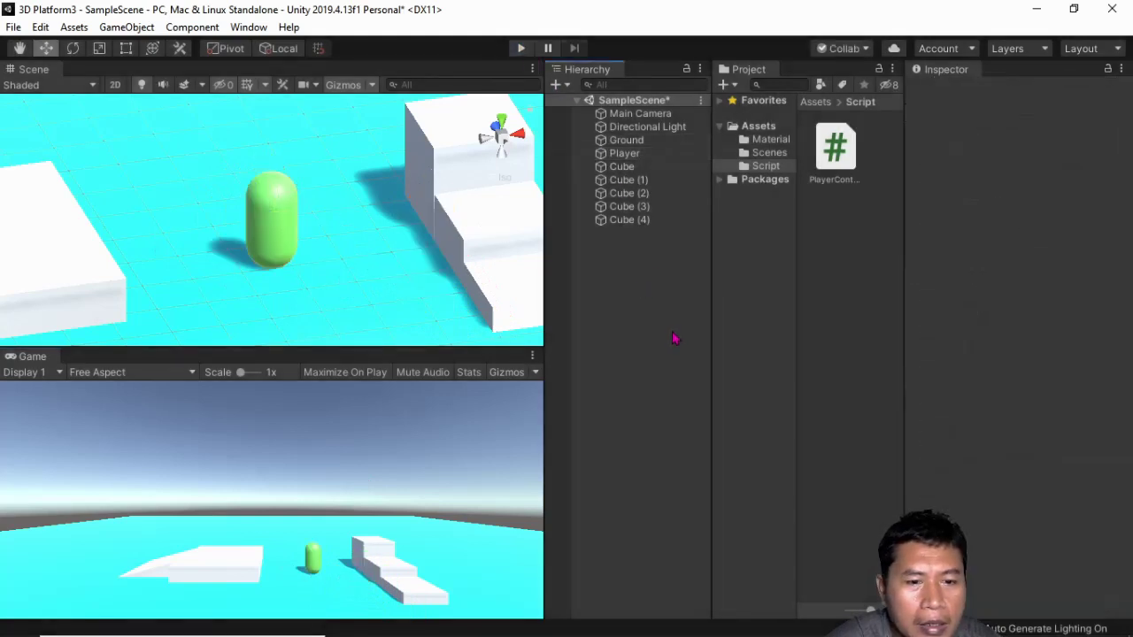
Step: Set the Player's Jump Force to 75 in the Inspector
{"action": "left_click", "coordinate": [624, 154]}
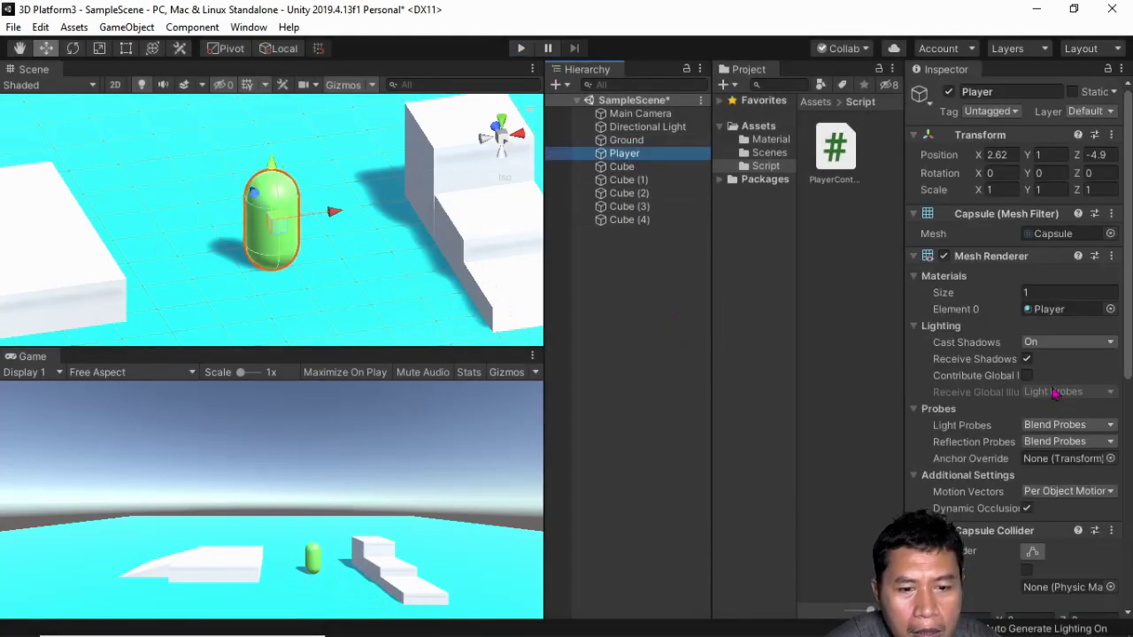
{"action": "scroll", "coordinate": [1054, 393], "scroll_direction": "down", "scroll_amount": 10}
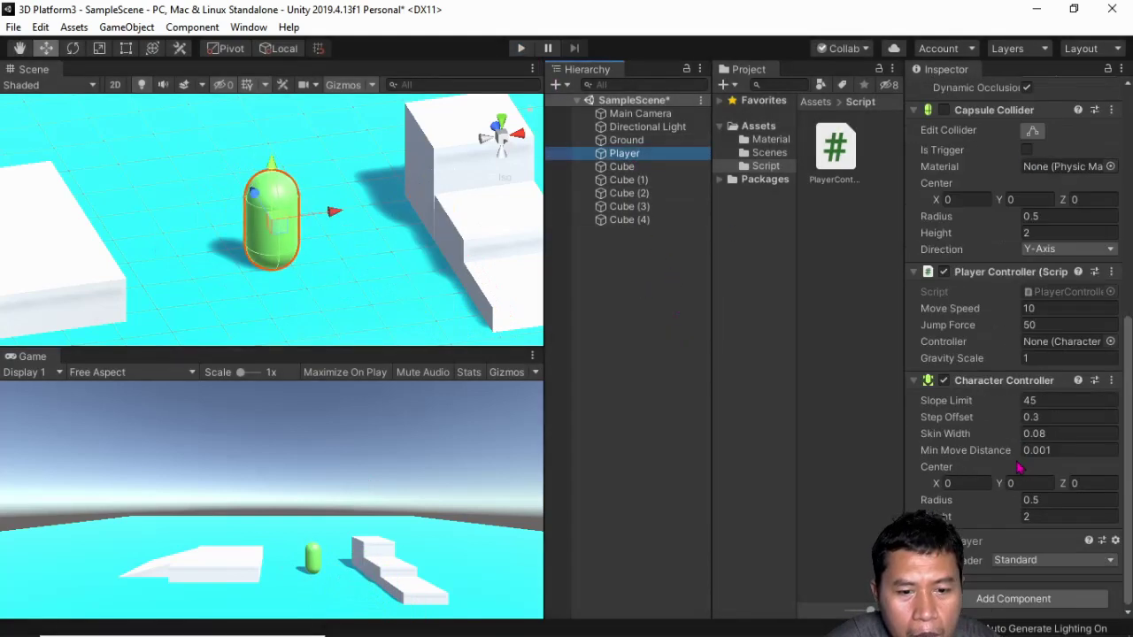
{"action": "left_click", "coordinate": [1041, 325]}
{"action": "type", "text": "7"}
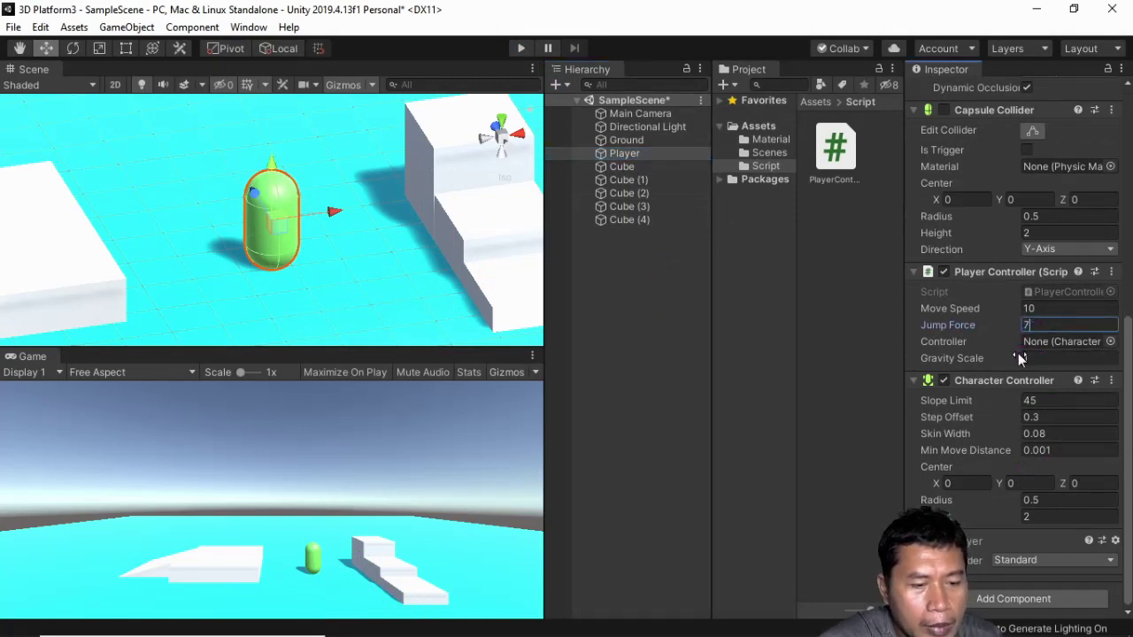
{"action": "type", "text": "5"}
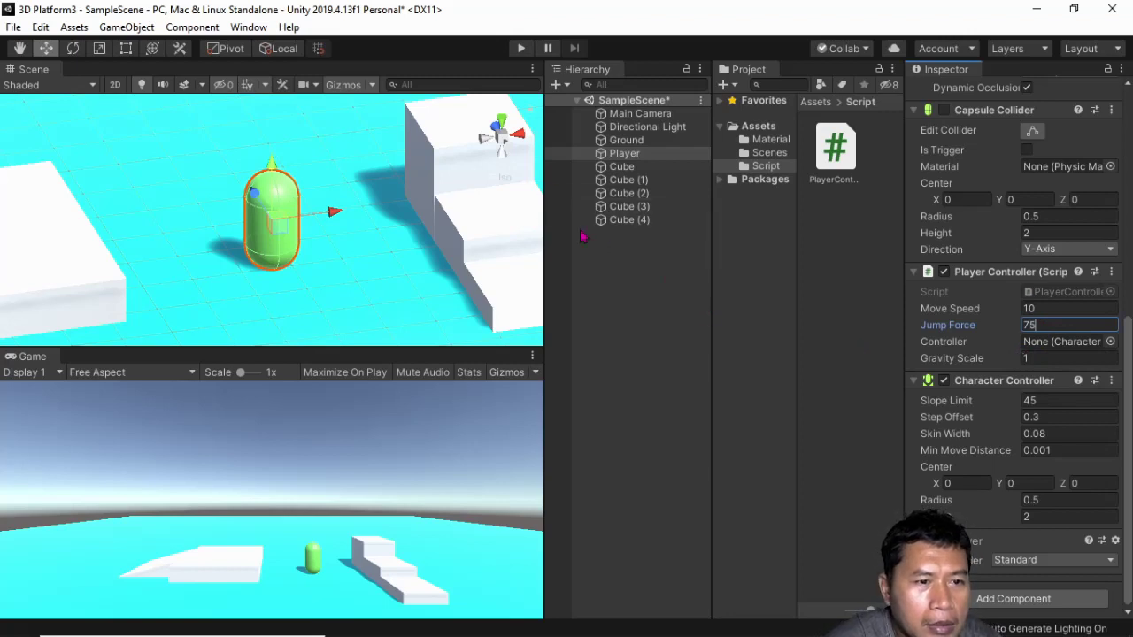
Step: Play-test the higher jumps around the stairs, then stop Play and switch to Visual Studio
{"action": "left_click", "coordinate": [520, 48]}
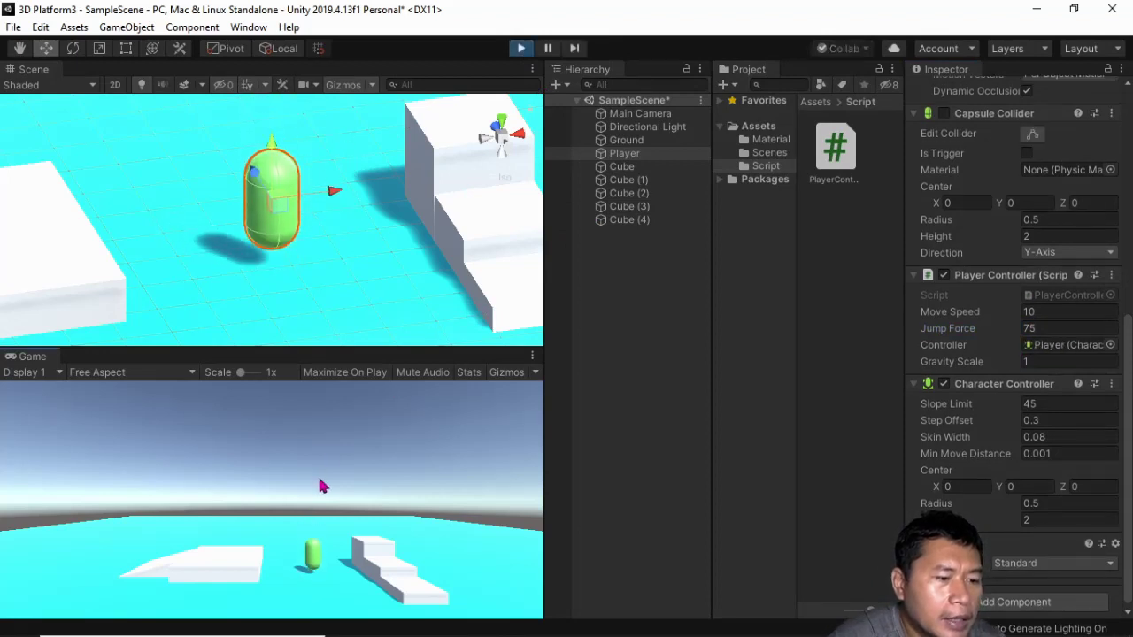
{"action": "key", "text": "d"}
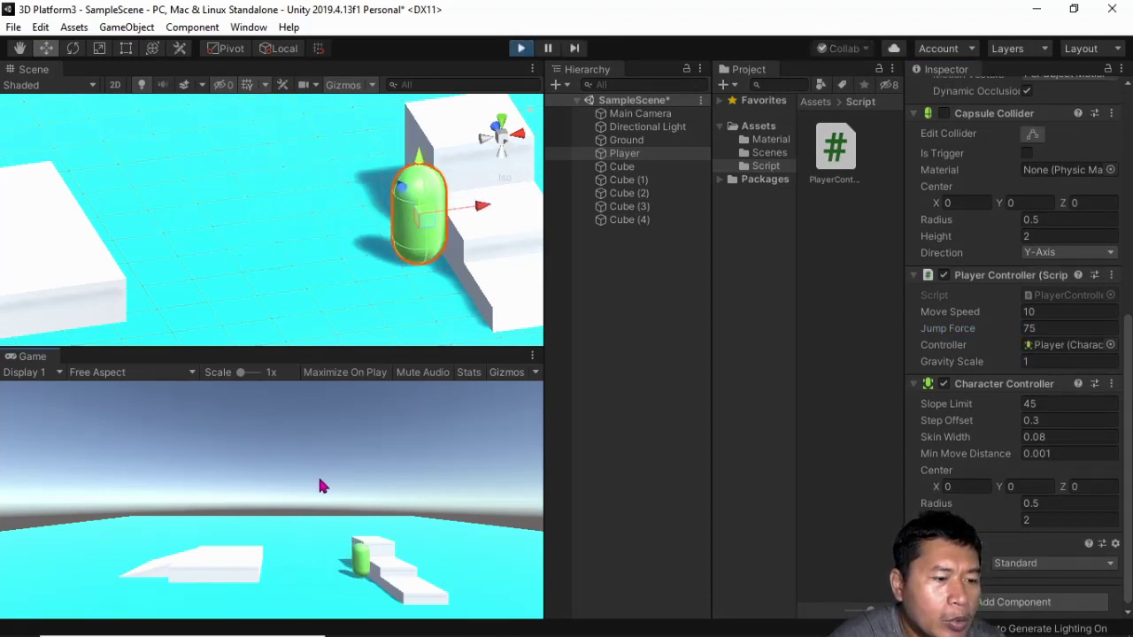
{"action": "key", "text": "d"}
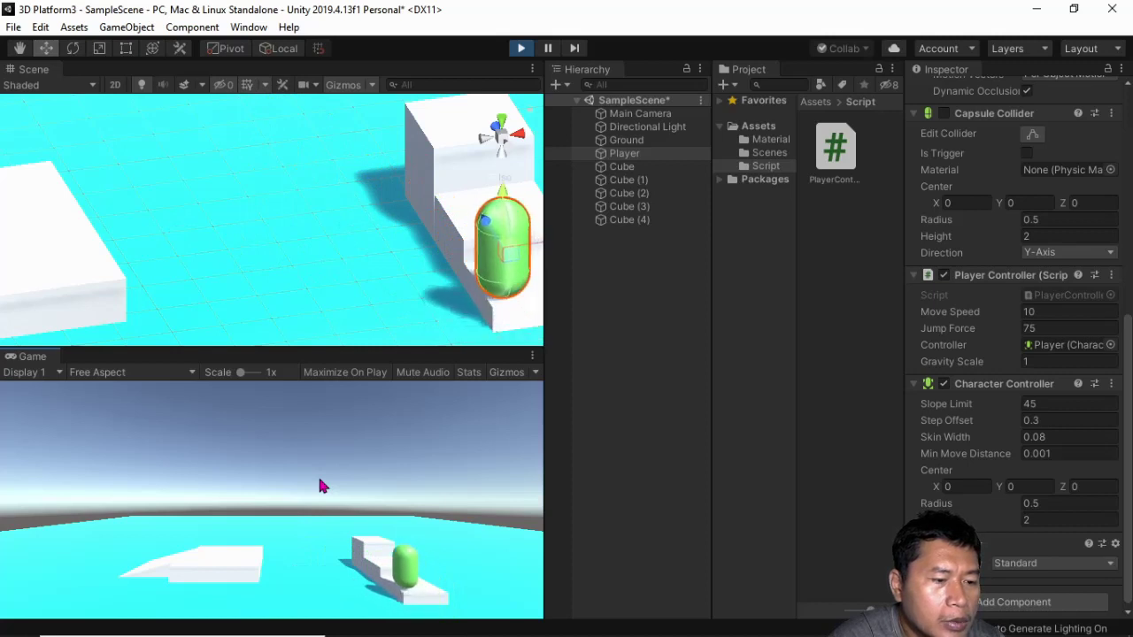
{"action": "key", "text": "a"}
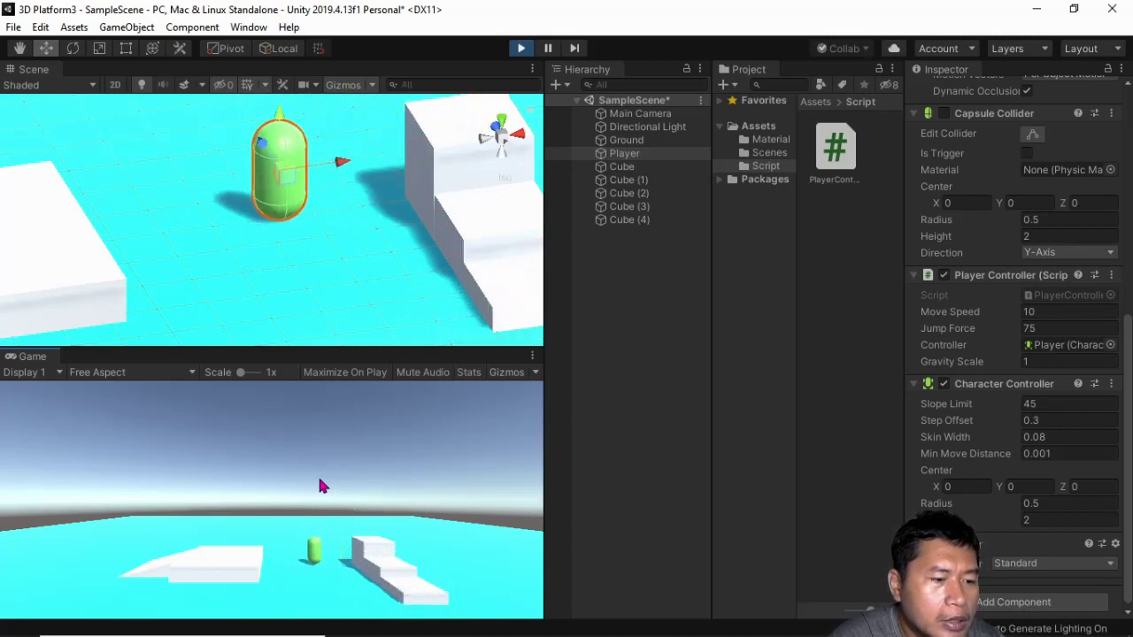
{"action": "key", "text": "a"}
{"action": "key", "text": "space"}
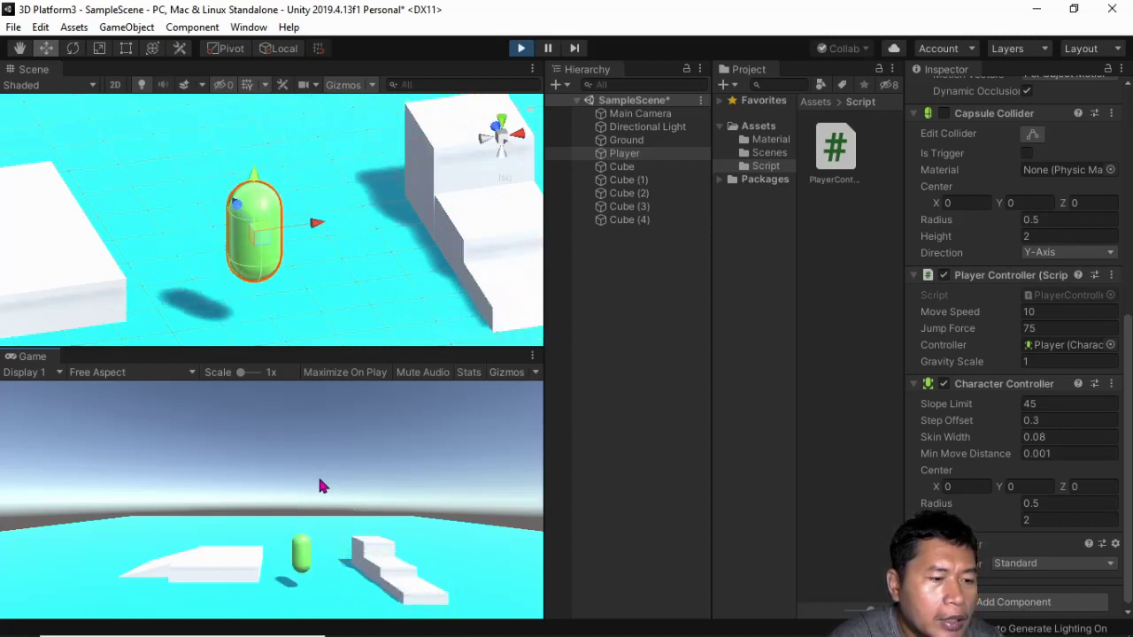
{"action": "key", "text": "space"}
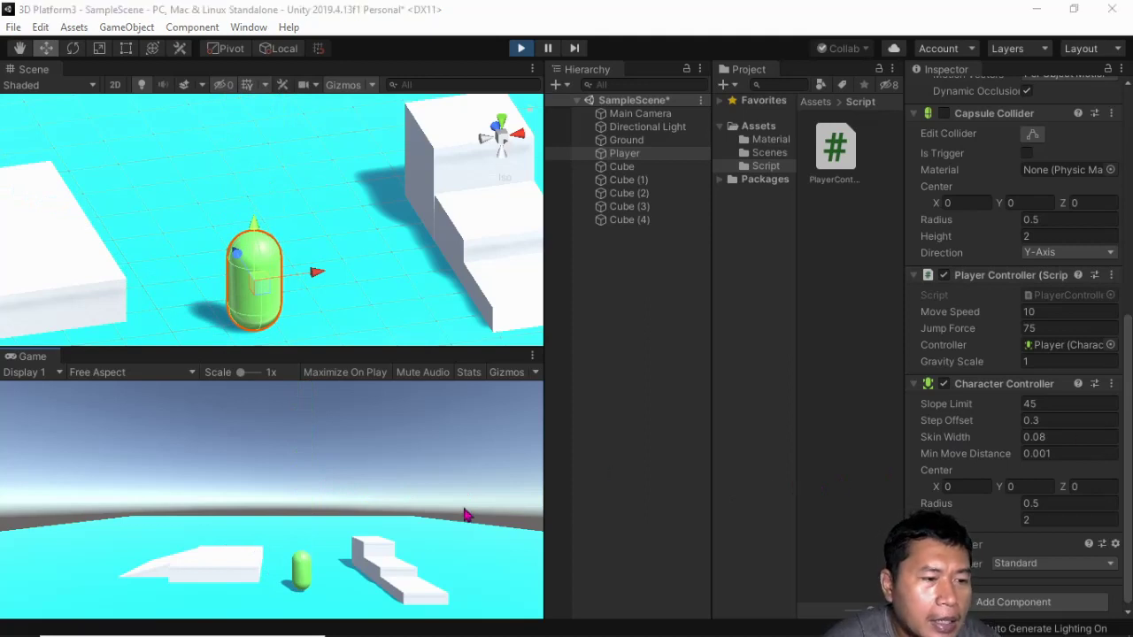
{"action": "left_click", "coordinate": [522, 49]}
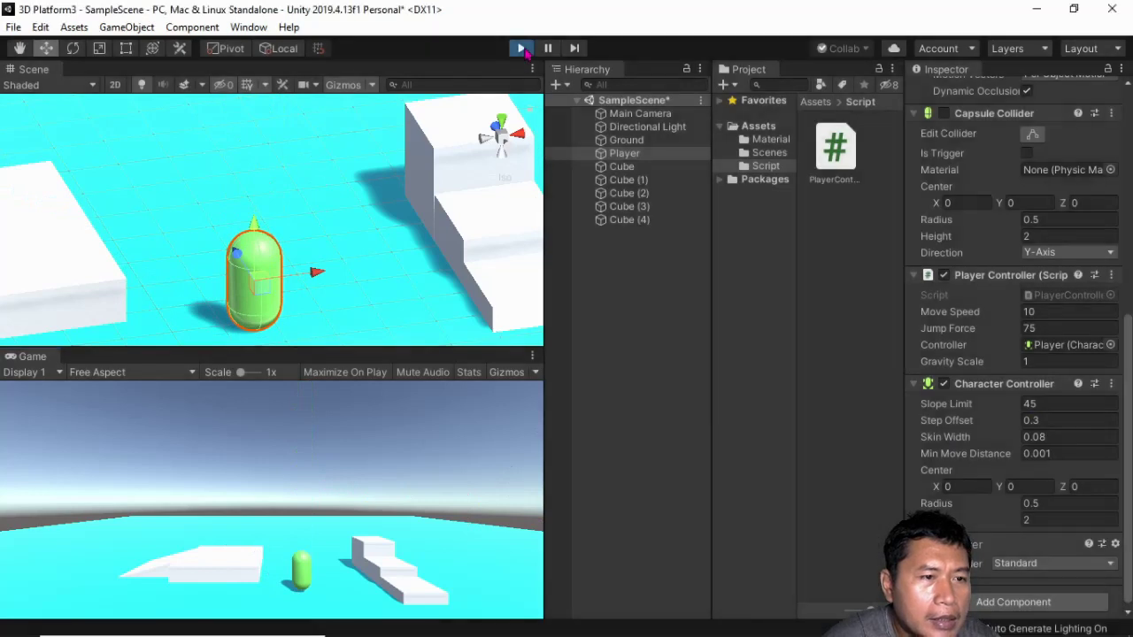
{"action": "key", "text": "alt+Tab"}
{"action": "key", "text": "alt+Tab"}
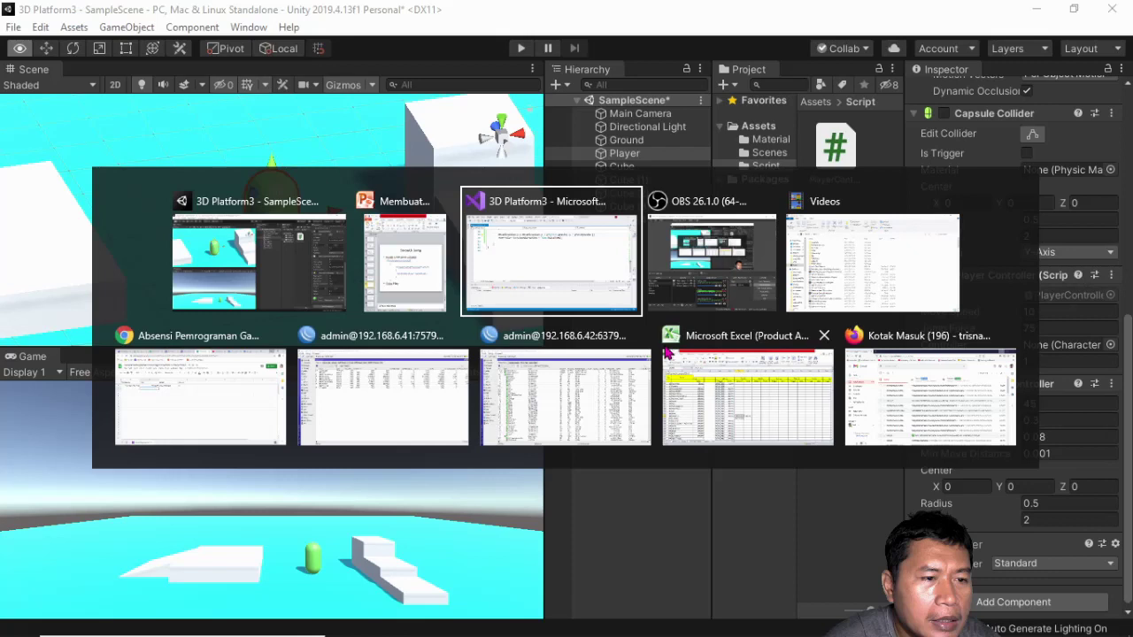
Step: Move the Jump button check inside the controller.isGrounded block of PlayerController
{"action": "key", "text": "alt+Tab"}
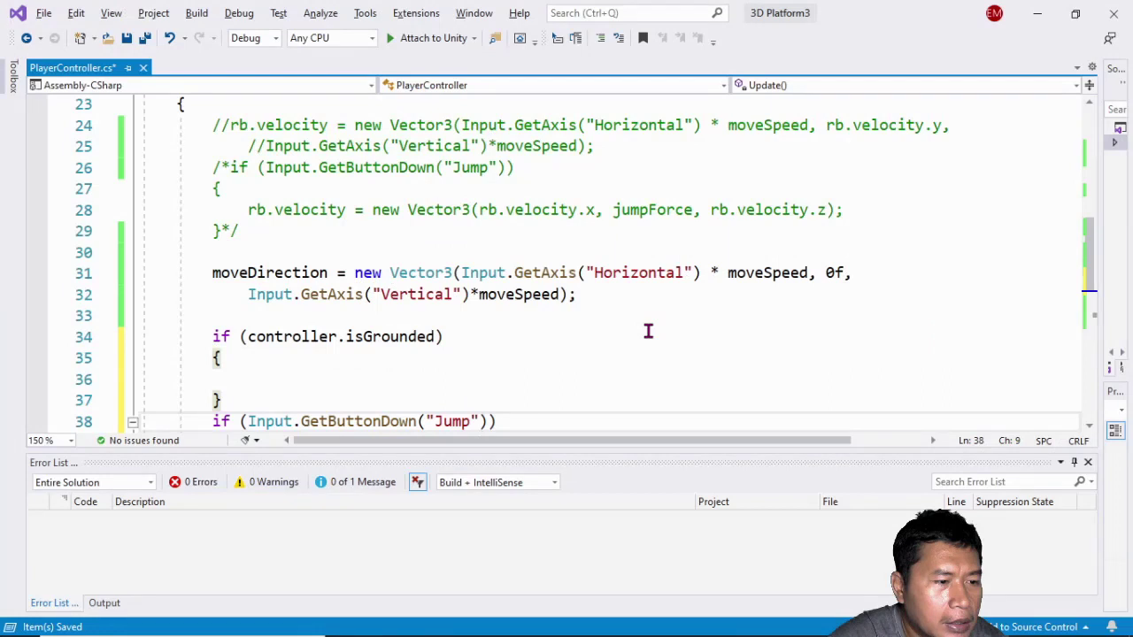
{"action": "key", "text": "ctrl+x"}
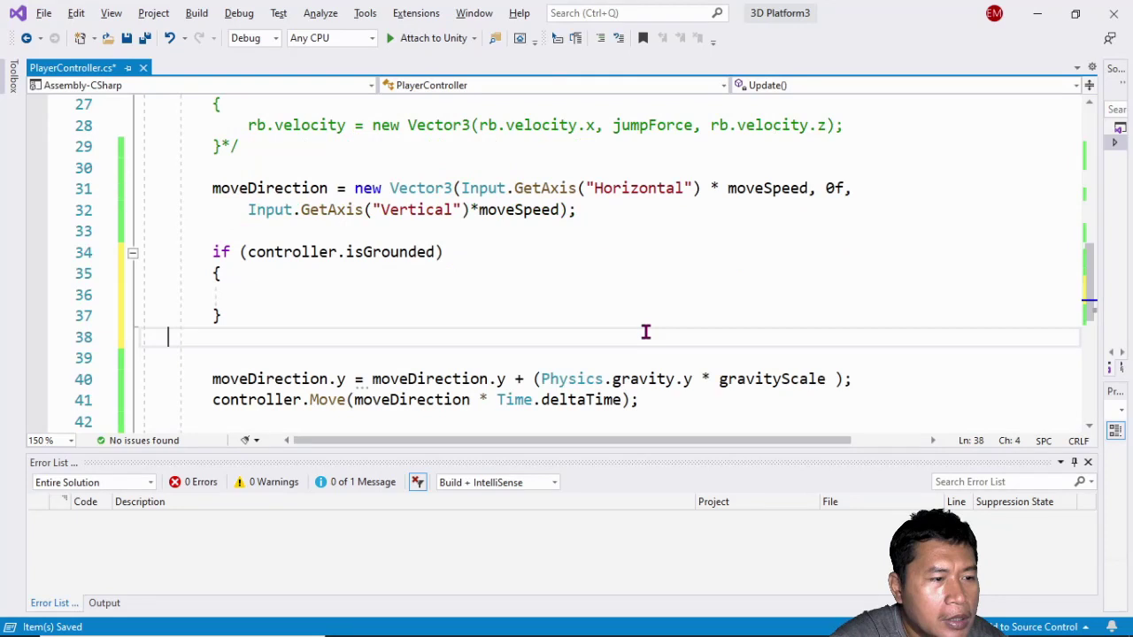
{"action": "key", "text": "alt+Tab"}
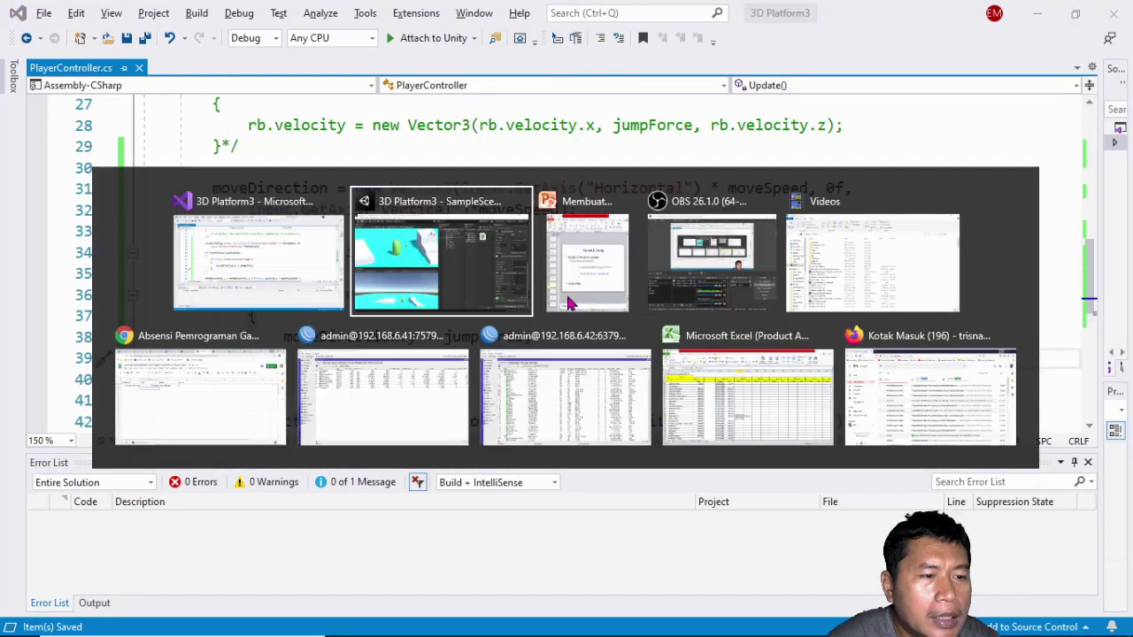
{"action": "key", "text": "Escape"}
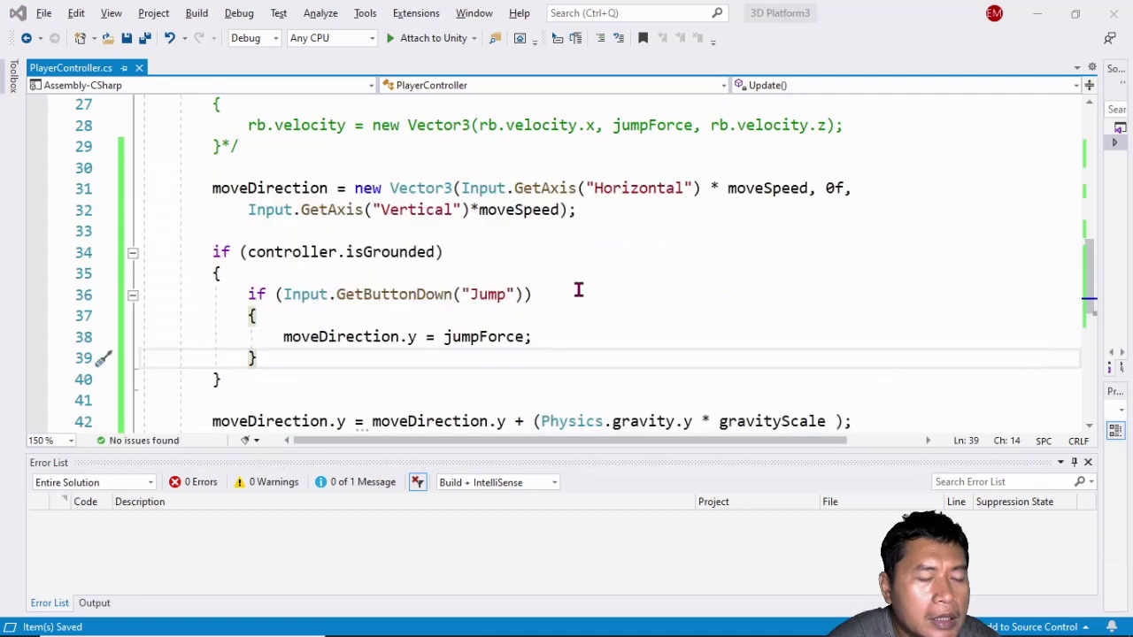
{"action": "key", "text": "alt+Tab"}
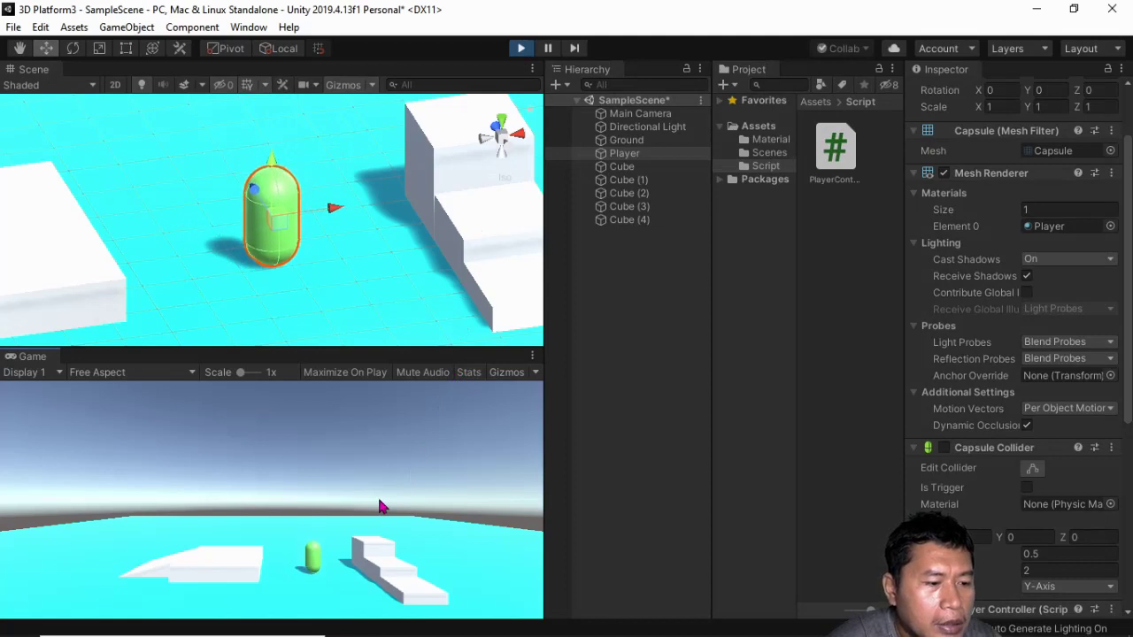
Step: Test the grounded jump by jumping the capsule four times, then stop Play mode
{"action": "key", "text": "space"}
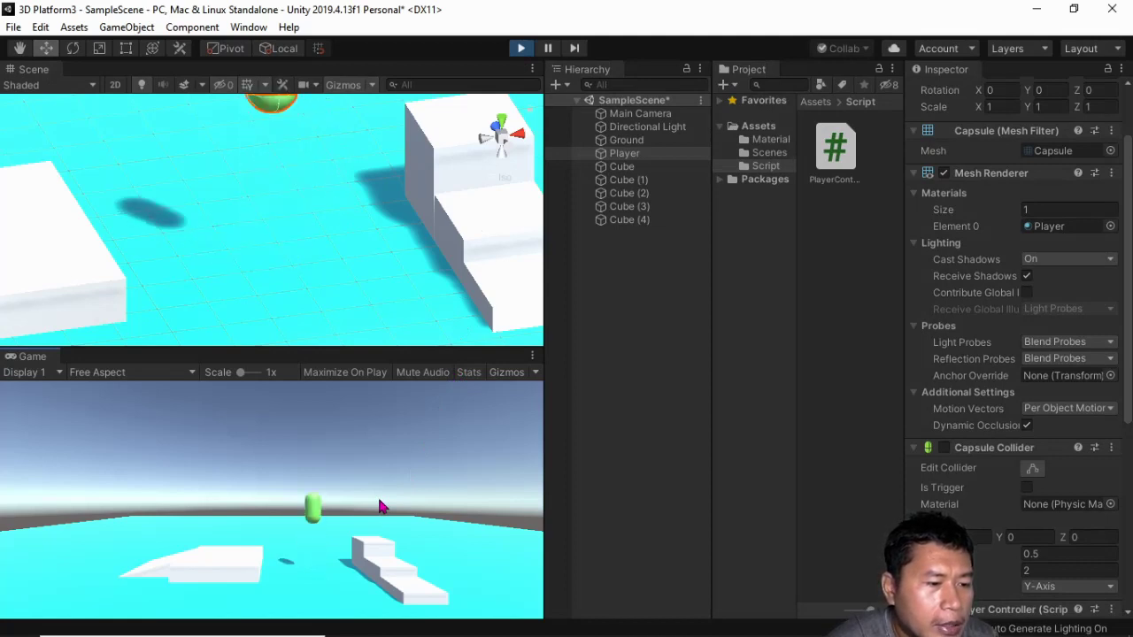
{"action": "key", "text": "space"}
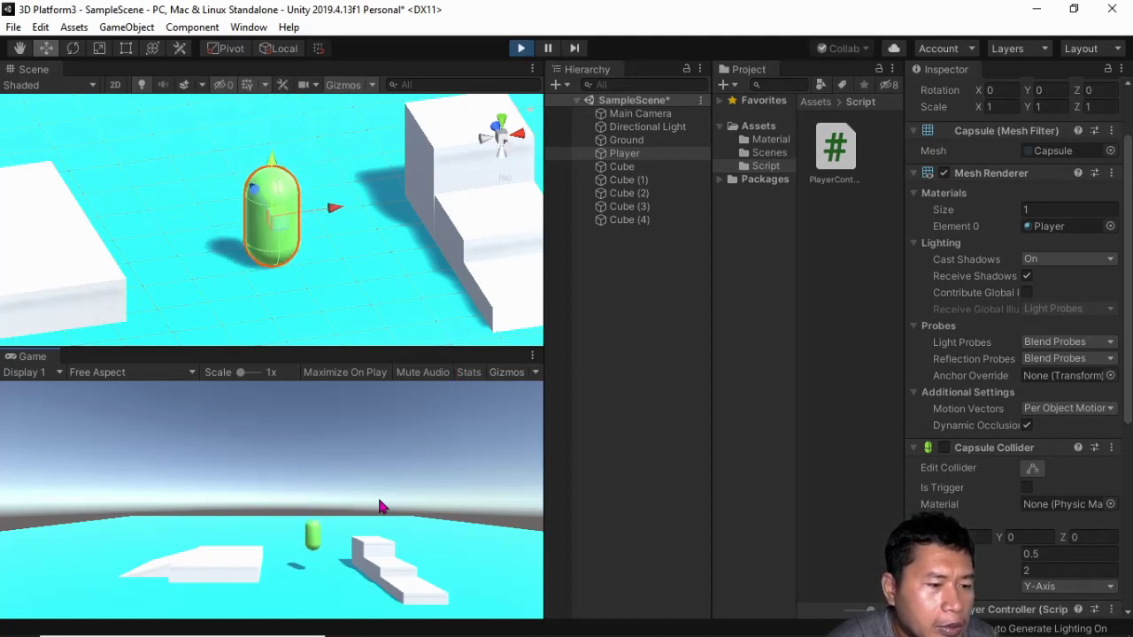
{"action": "key", "text": "space"}
{"action": "key", "text": "space"}
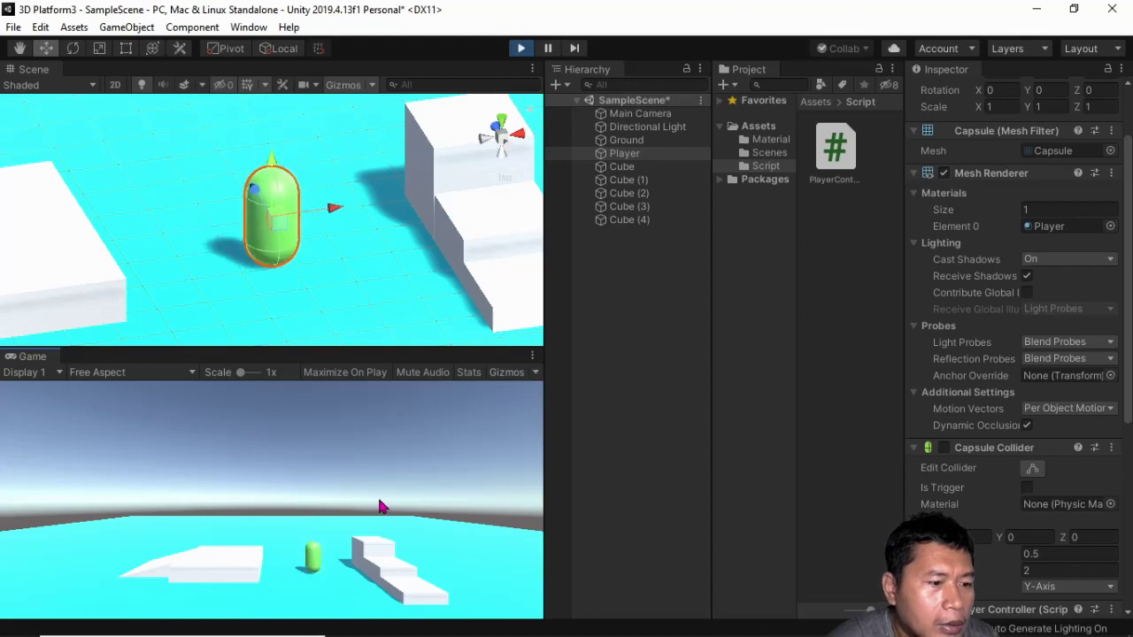
{"action": "key", "text": "space"}
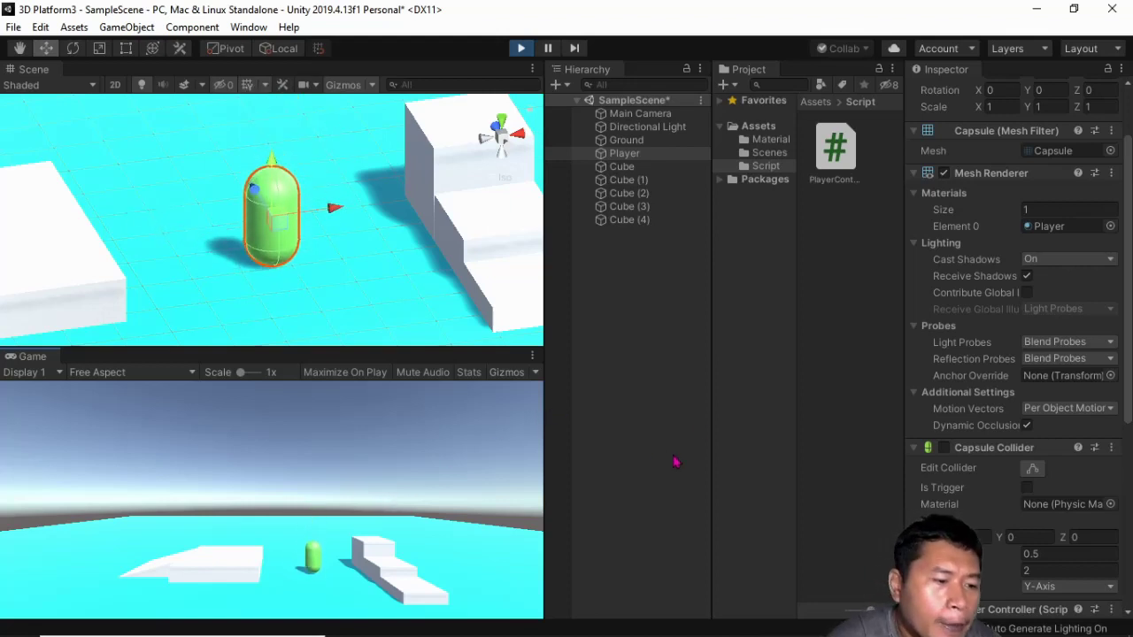
{"action": "left_click", "coordinate": [521, 48]}
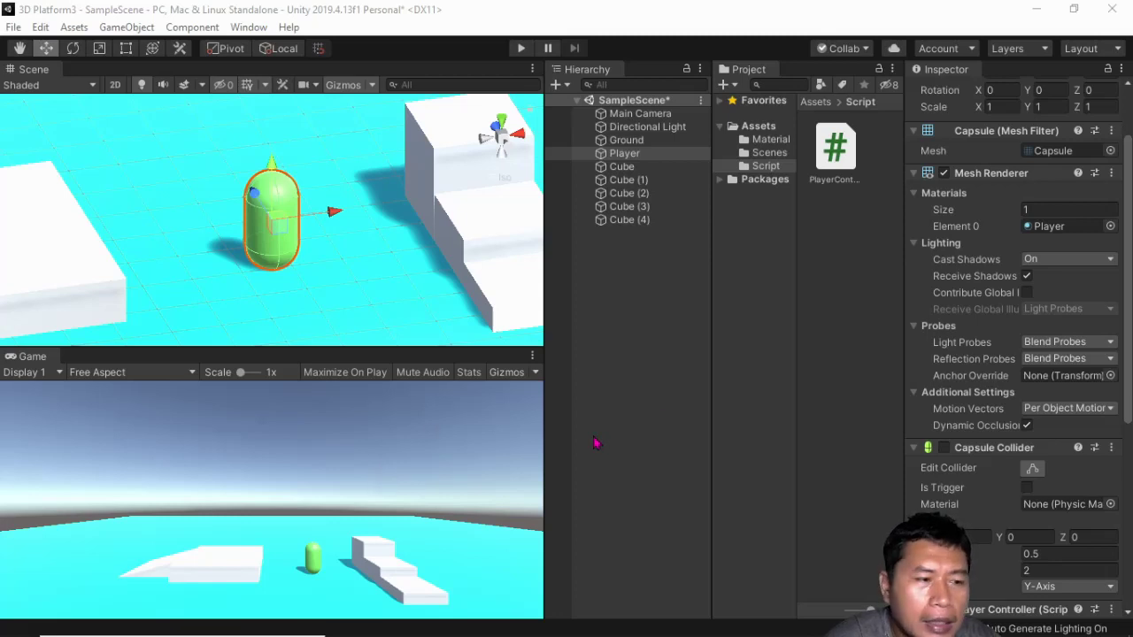
{"action": "key", "text": "alt+Tab"}
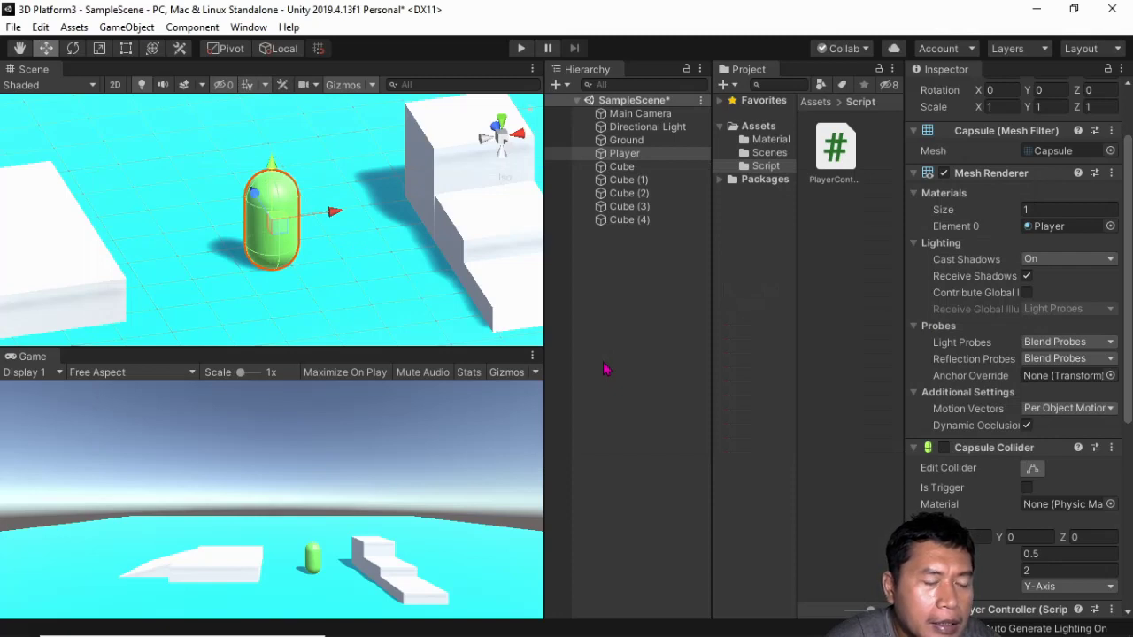
Step: Replace 0f on line 31 with moveDirection.y in the moveDirection Vector3 and save PlayerController
{"action": "key", "text": "alt+Tab"}
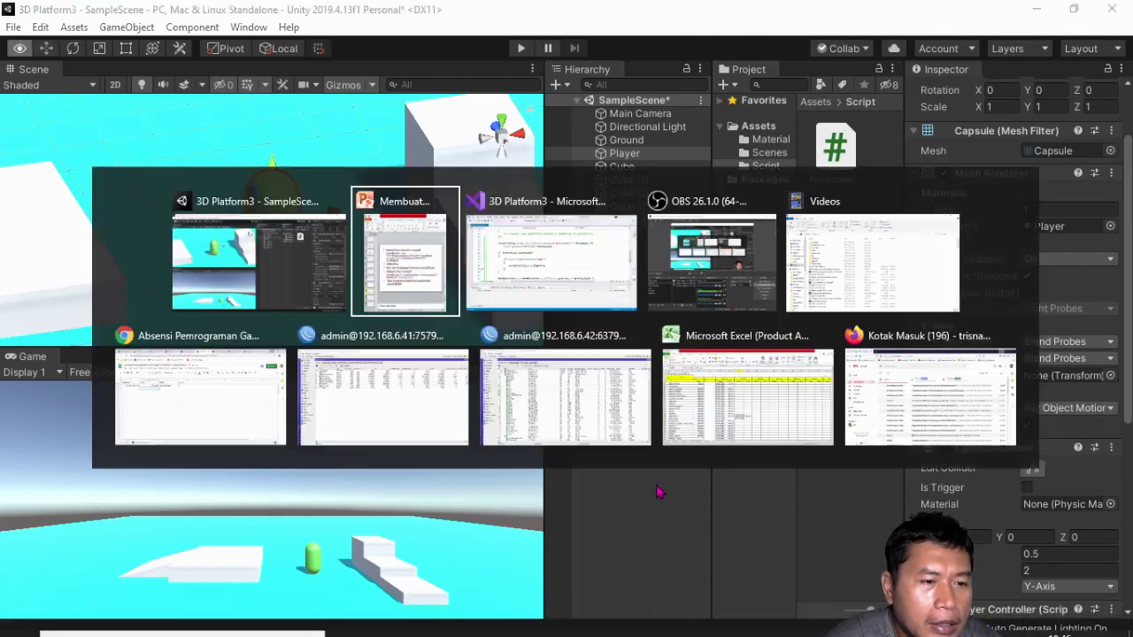
{"action": "key", "text": "alt+Tab"}
{"action": "scroll", "coordinate": [683, 231], "scroll_direction": "up", "scroll_amount": 3}
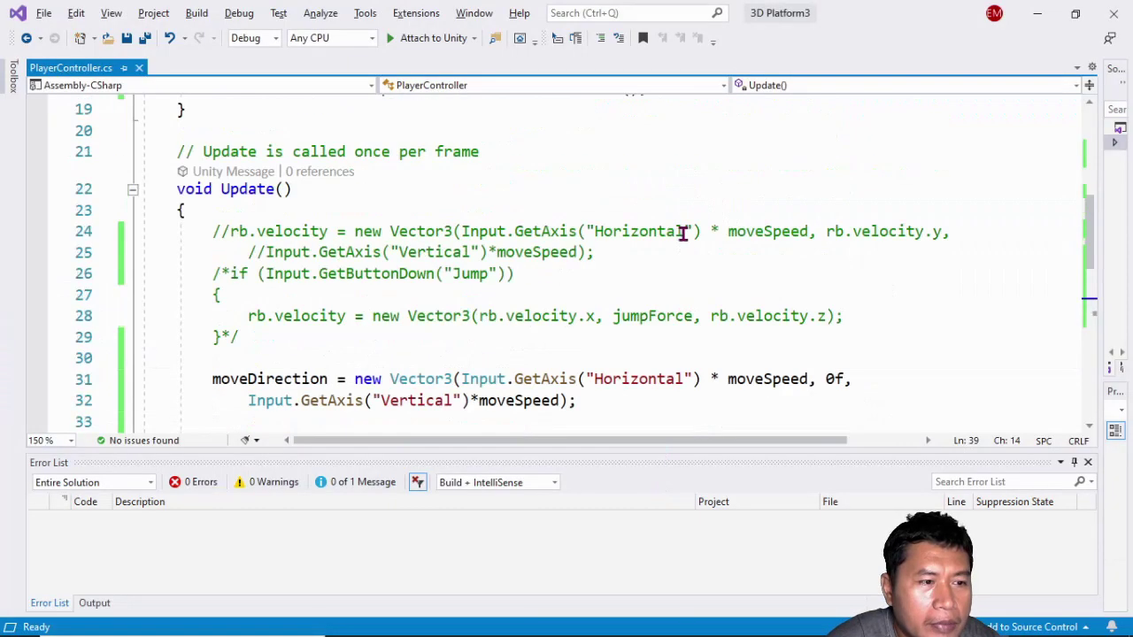
{"action": "scroll", "coordinate": [683, 232], "scroll_direction": "down", "scroll_amount": 3}
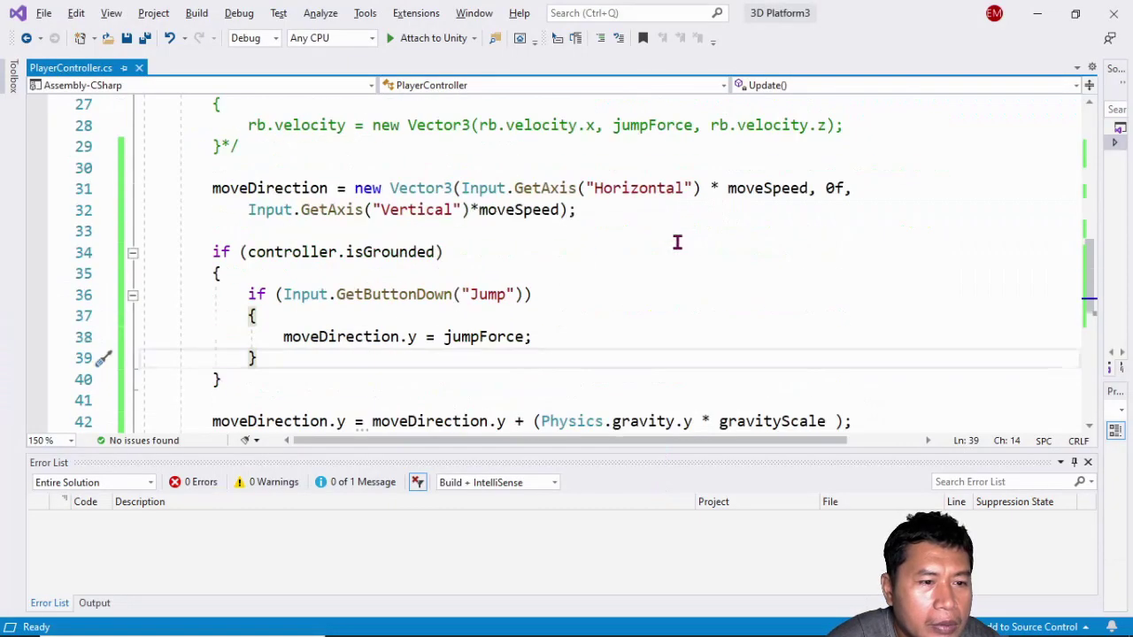
{"action": "double_click", "coordinate": [825, 188]}
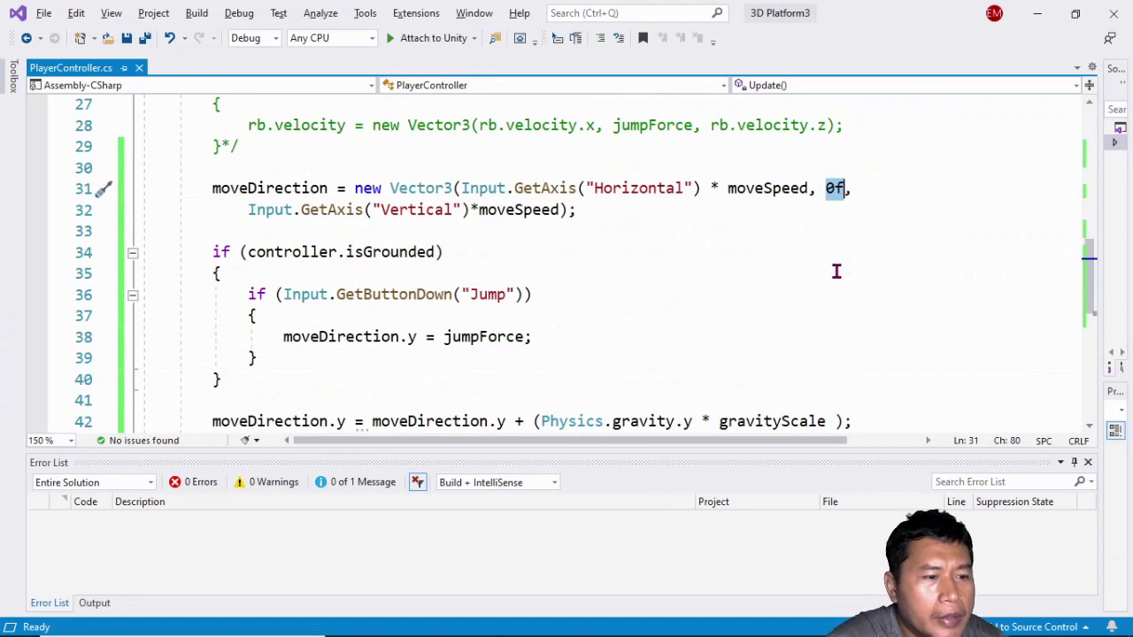
{"action": "type", "text": "mo"}
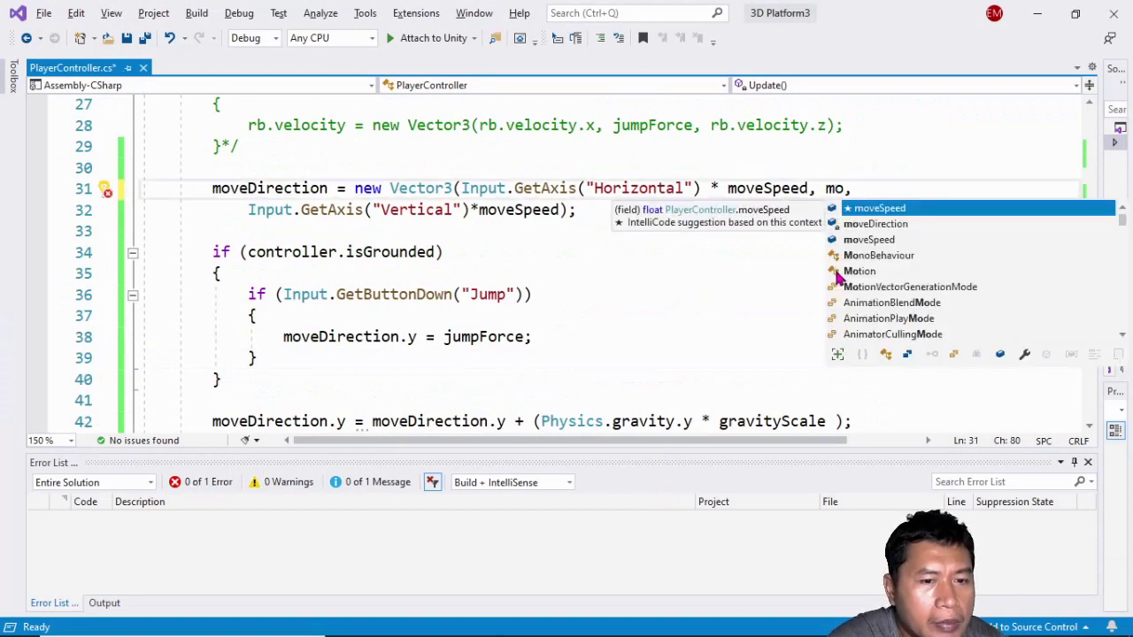
{"action": "key", "text": "Down"}
{"action": "key", "text": "Tab"}
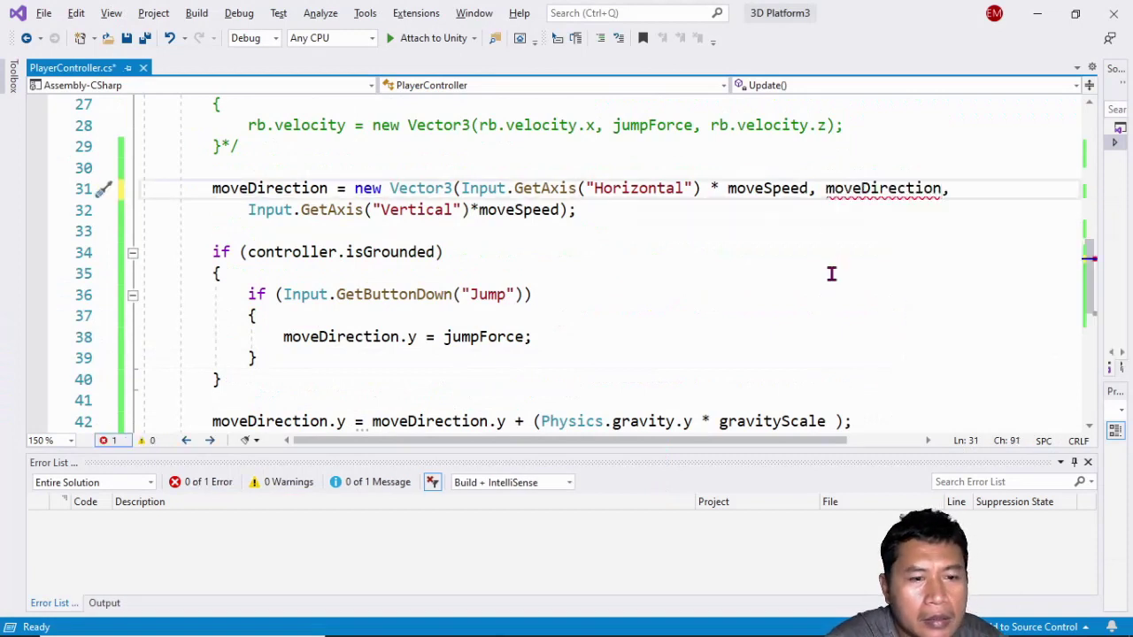
{"action": "type", "text": ".y"}
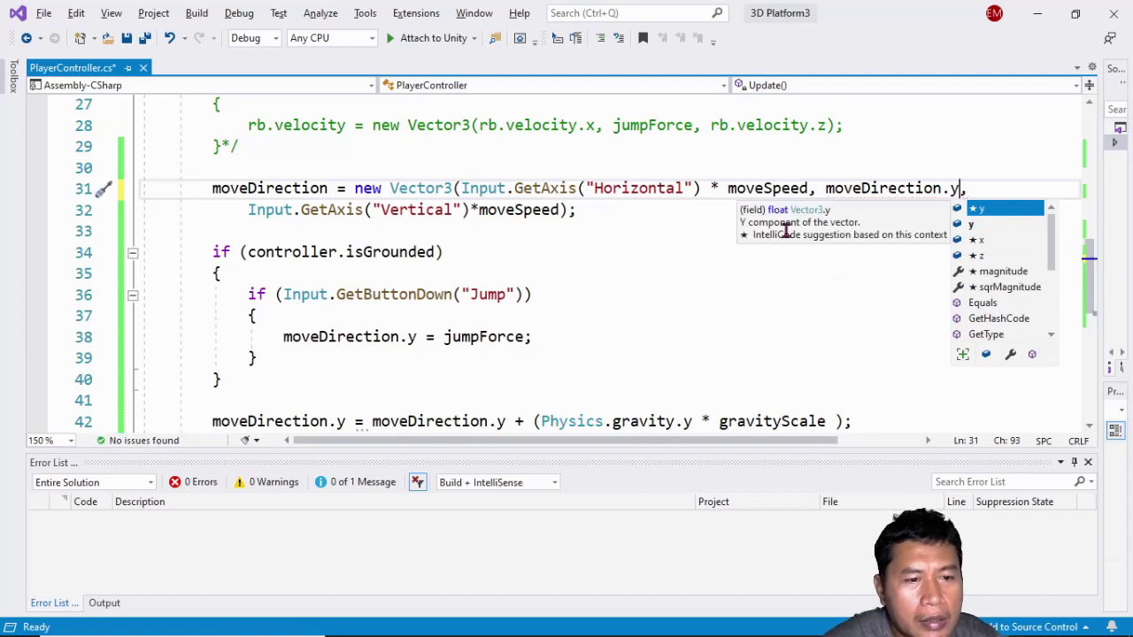
{"action": "left_click", "coordinate": [657, 260]}
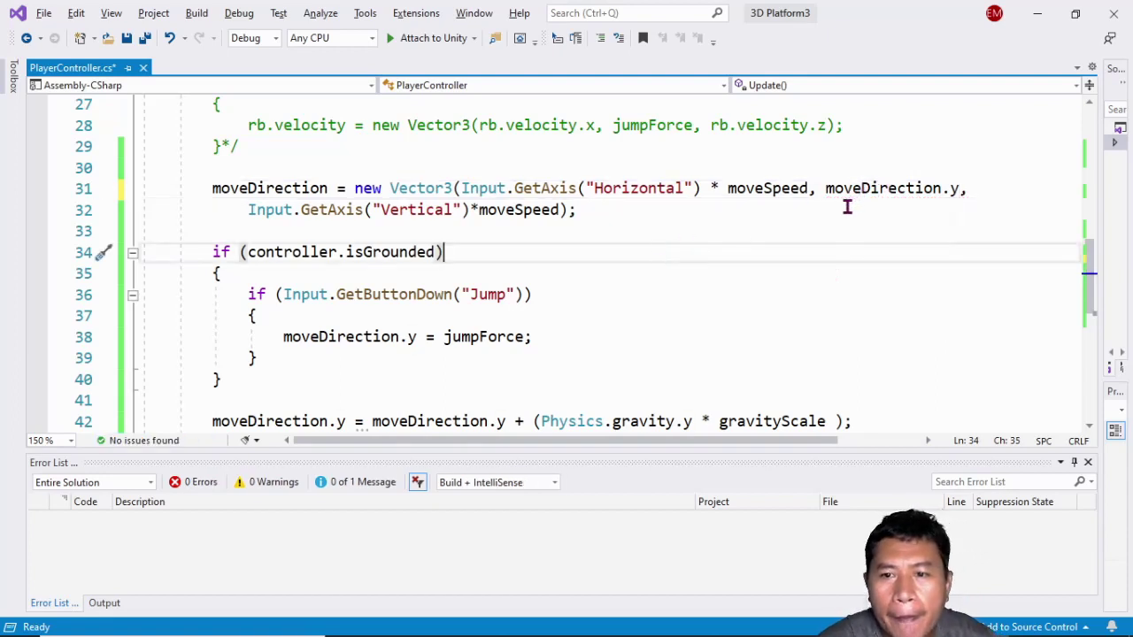
{"action": "key", "text": "ctrl+s"}
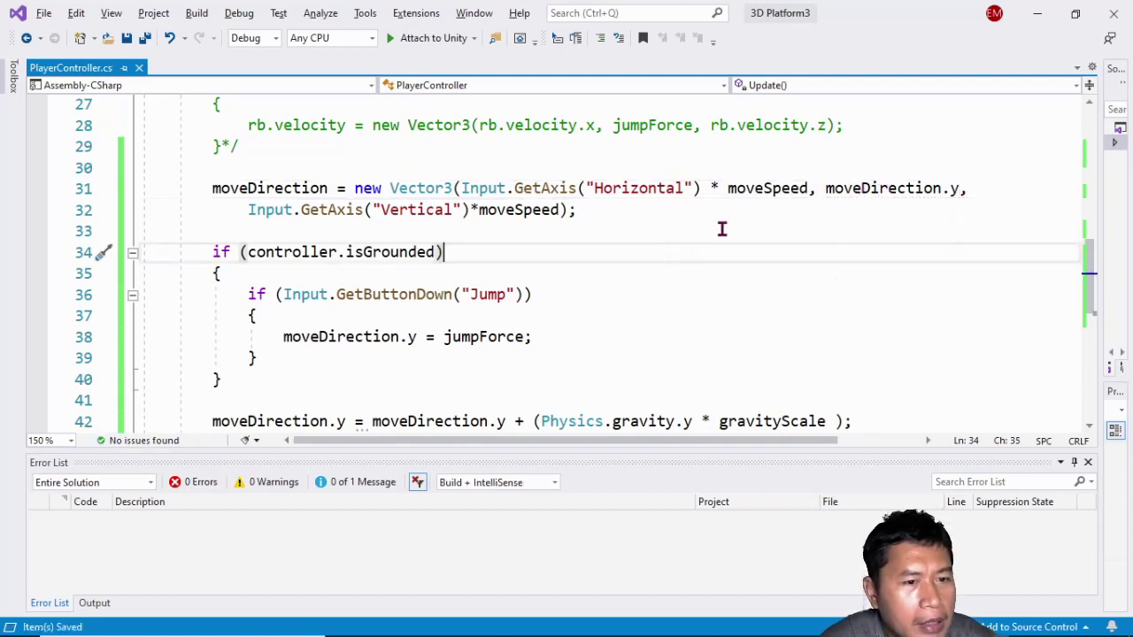
{"action": "key", "text": "alt+Tab"}
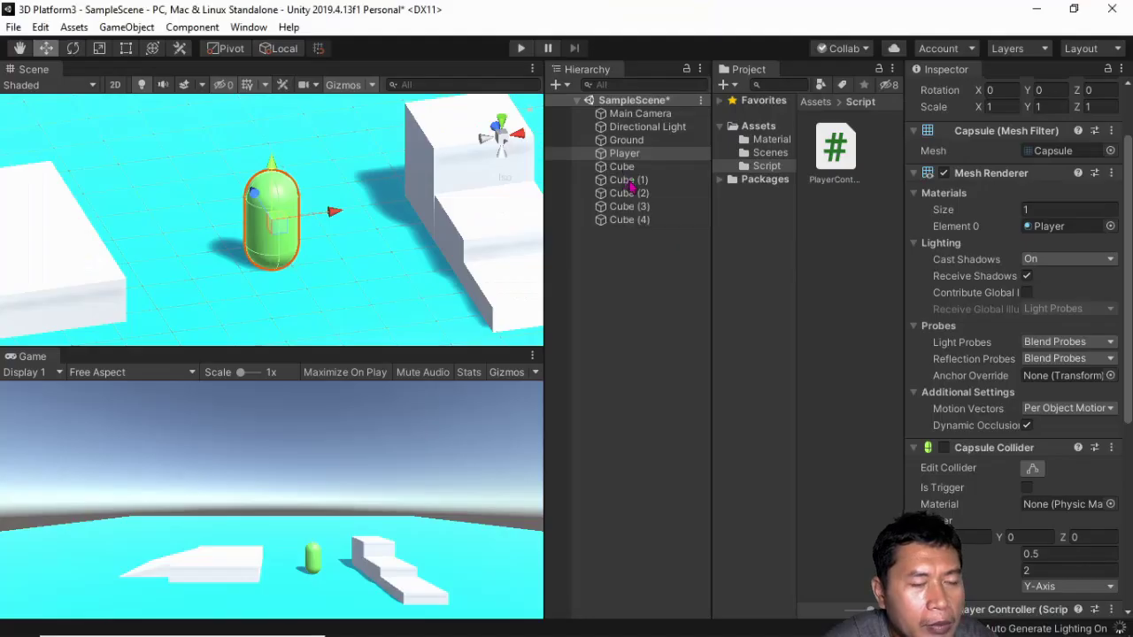
Step: Walk the capsule left and right, jumping twice and reaching the white platform, then stop playing
{"action": "left_click", "coordinate": [522, 49]}
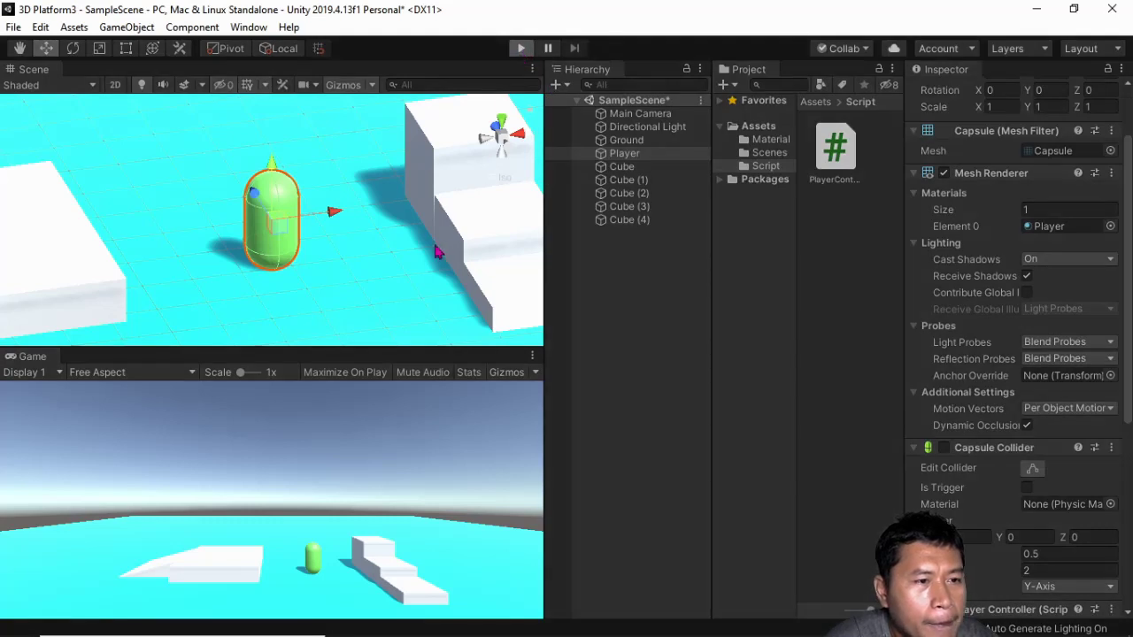
{"action": "key", "text": "Left"}
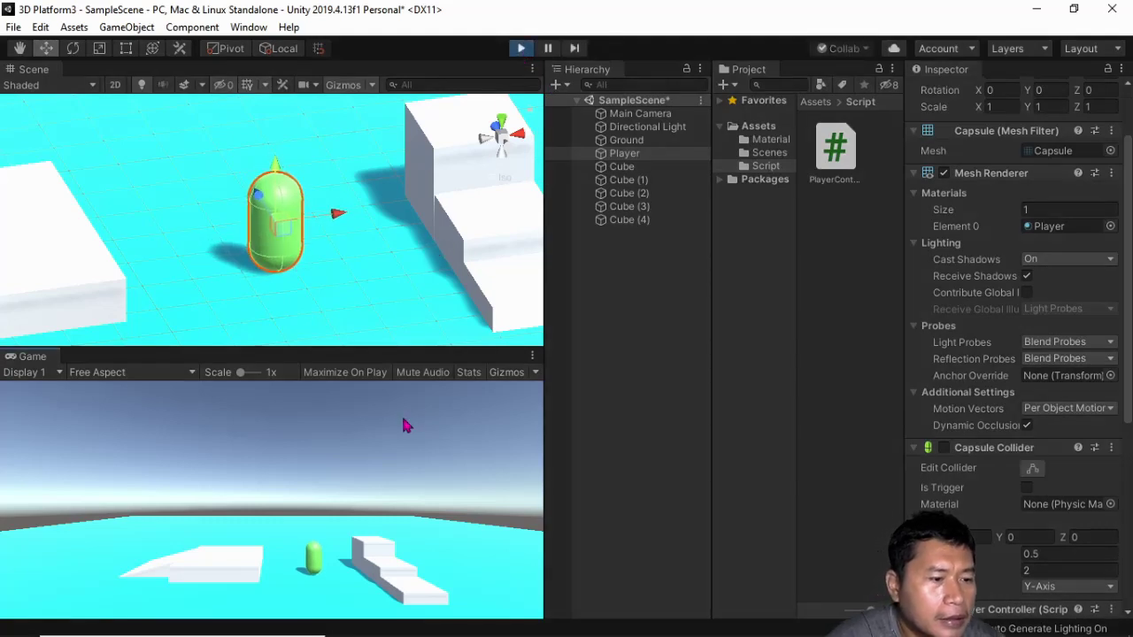
{"action": "key", "text": "Right"}
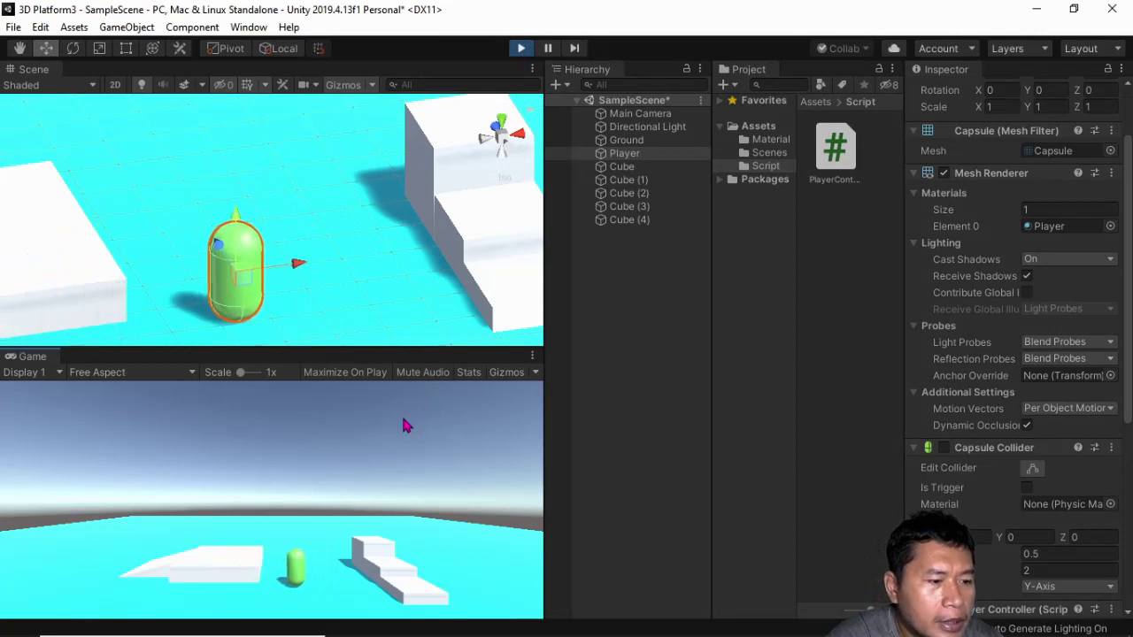
{"action": "key", "text": "Left"}
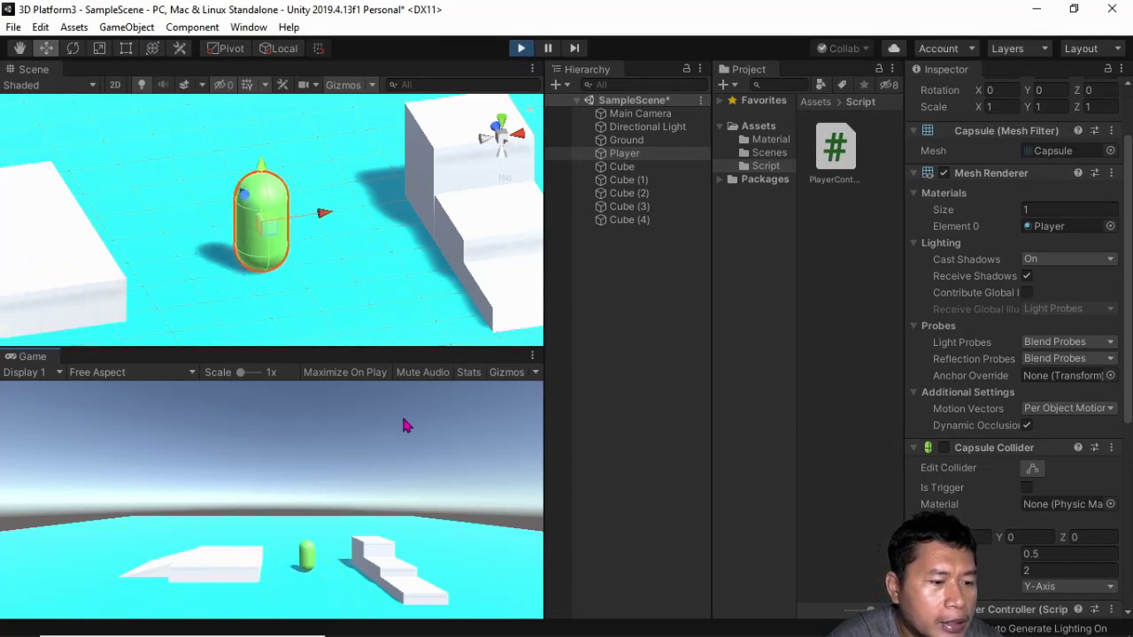
{"action": "key", "text": "space"}
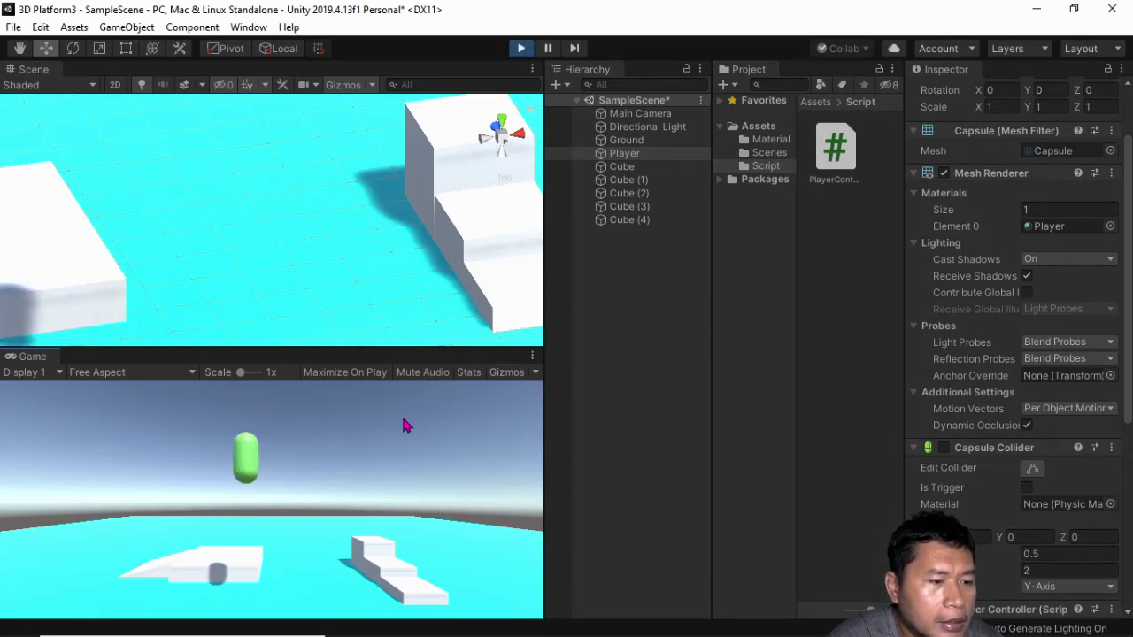
{"action": "key", "text": "space"}
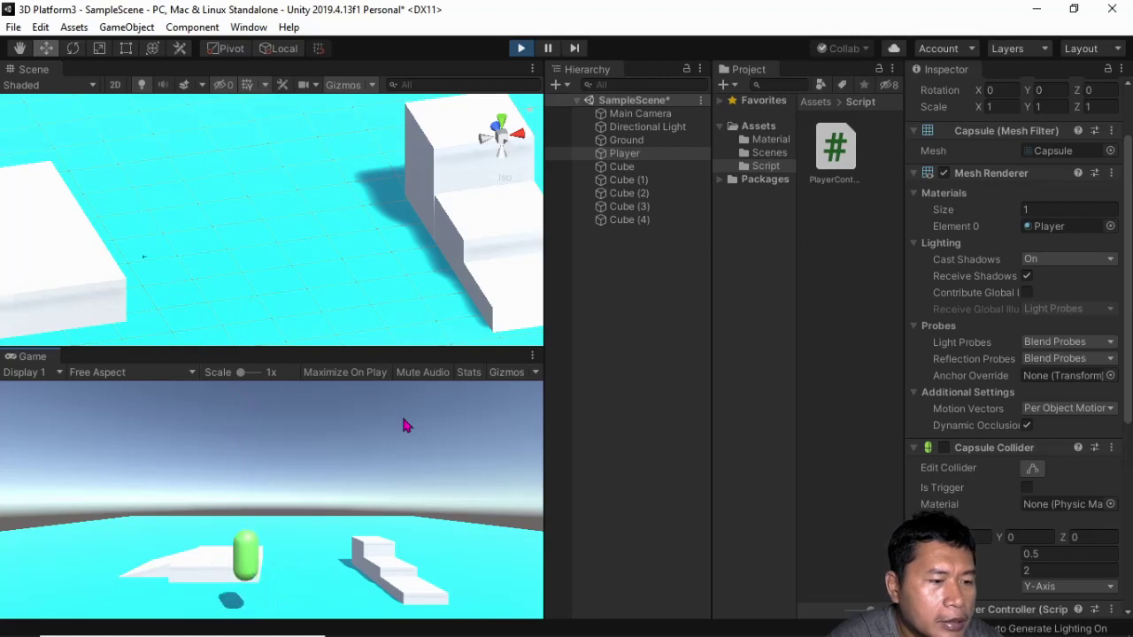
{"action": "key", "text": "Left"}
{"action": "key", "text": "Right"}
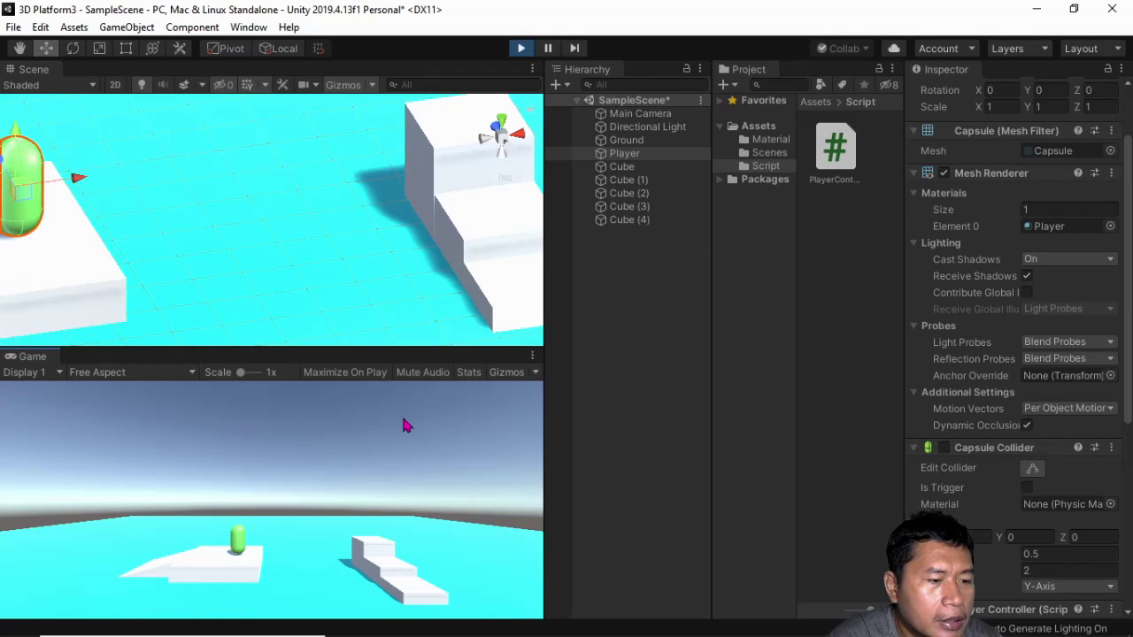
{"action": "key", "text": "Left"}
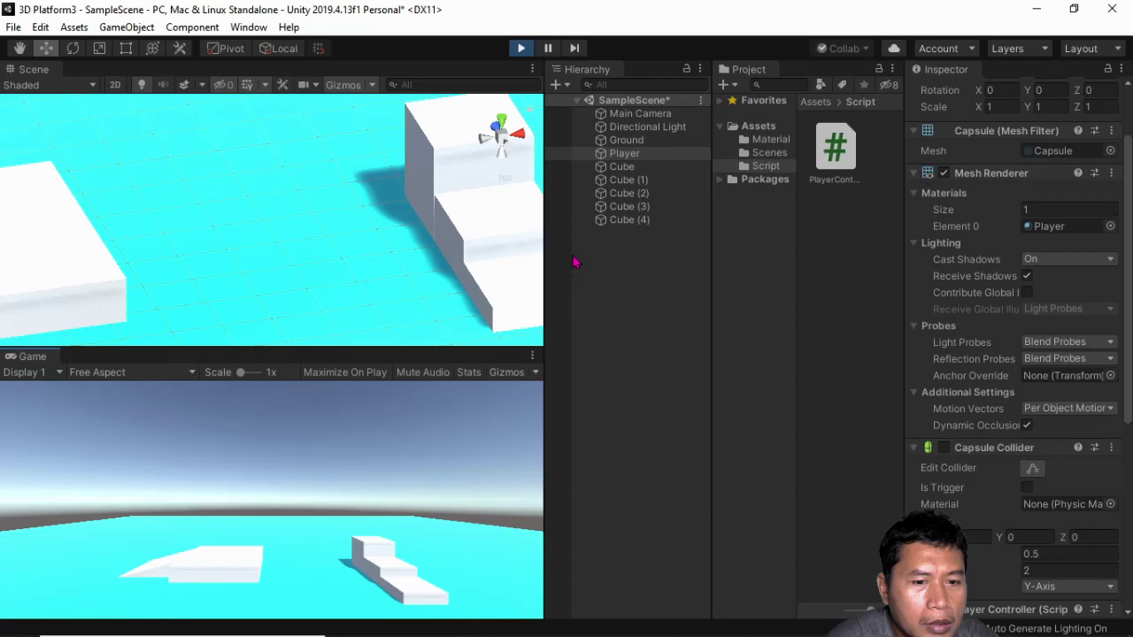
{"action": "key", "text": "ctrl+p"}
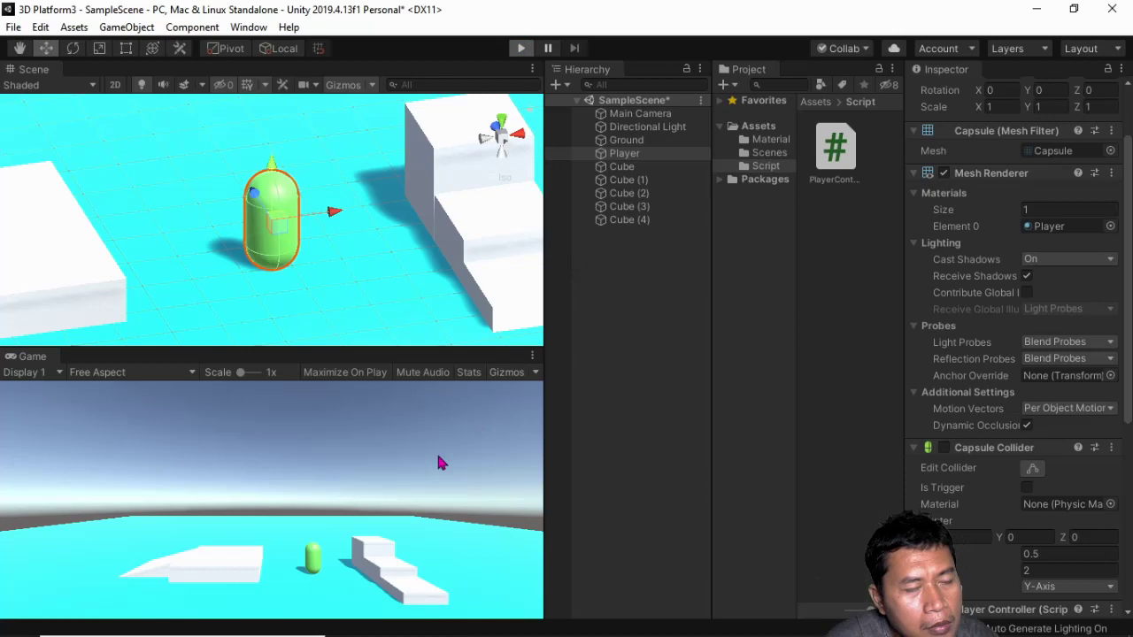
Step: Restart Play mode and run the capsule left and right across the ground, jumping repeatedly
{"action": "key", "text": "ctrl+p"}
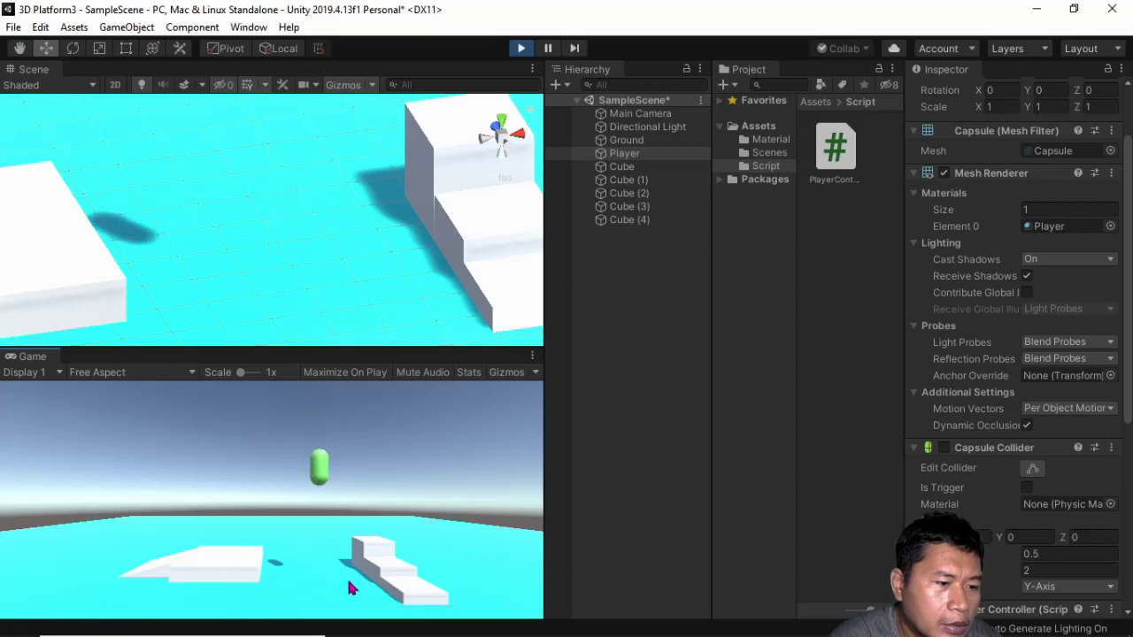
{"action": "key", "text": "Left"}
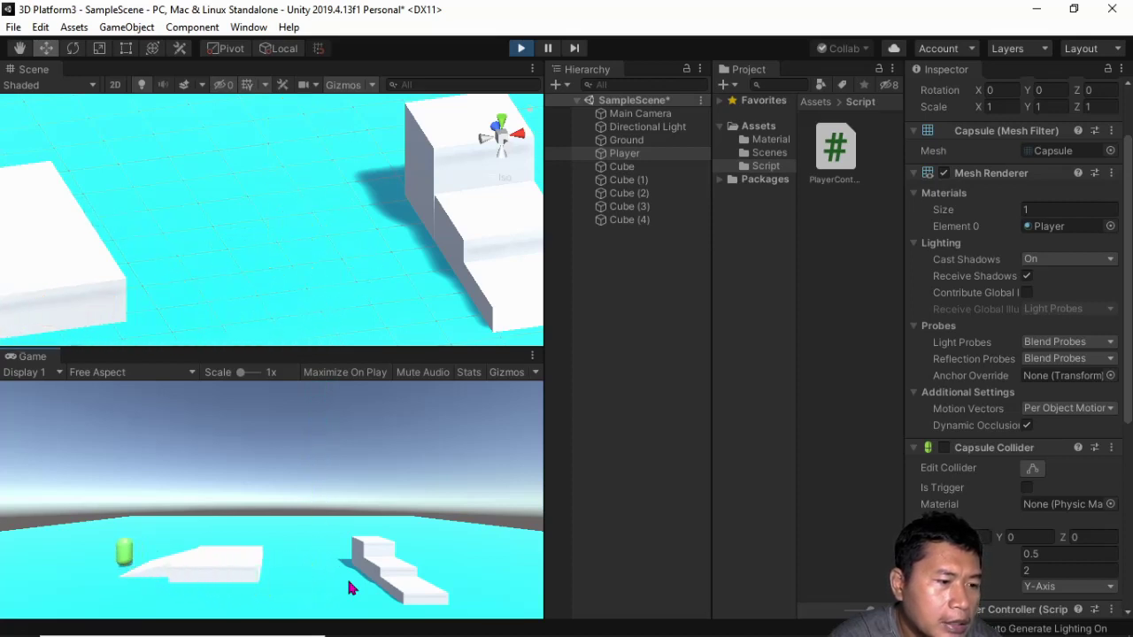
{"action": "key", "text": "Right"}
{"action": "key", "text": "space"}
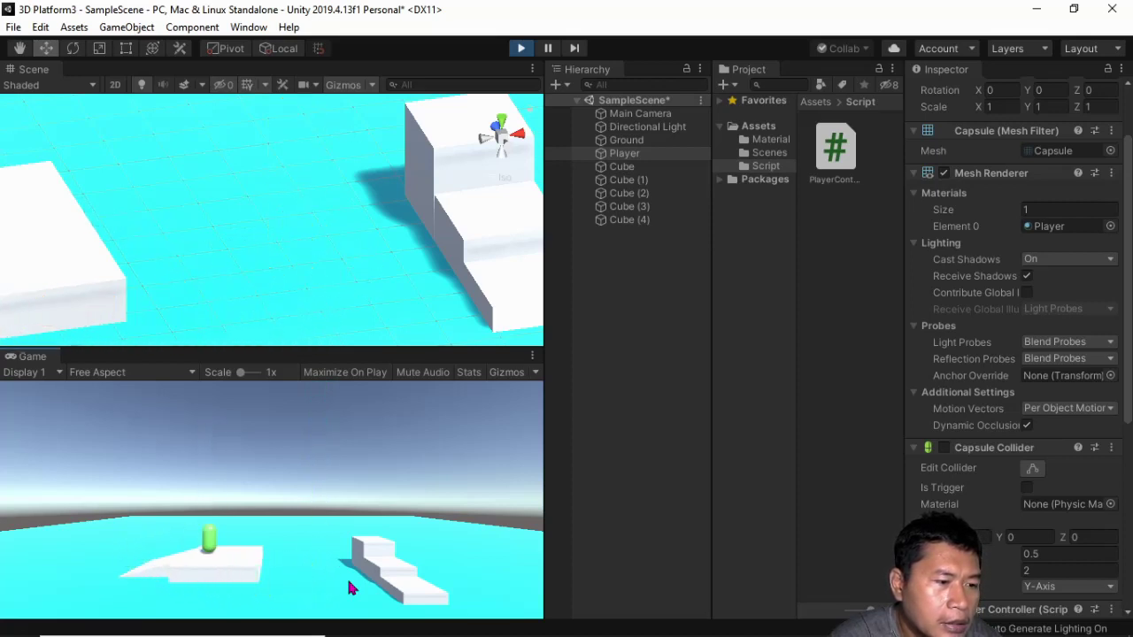
{"action": "key", "text": "space"}
{"action": "key", "text": "space"}
{"action": "key", "text": "space"}
{"action": "key", "text": "space"}
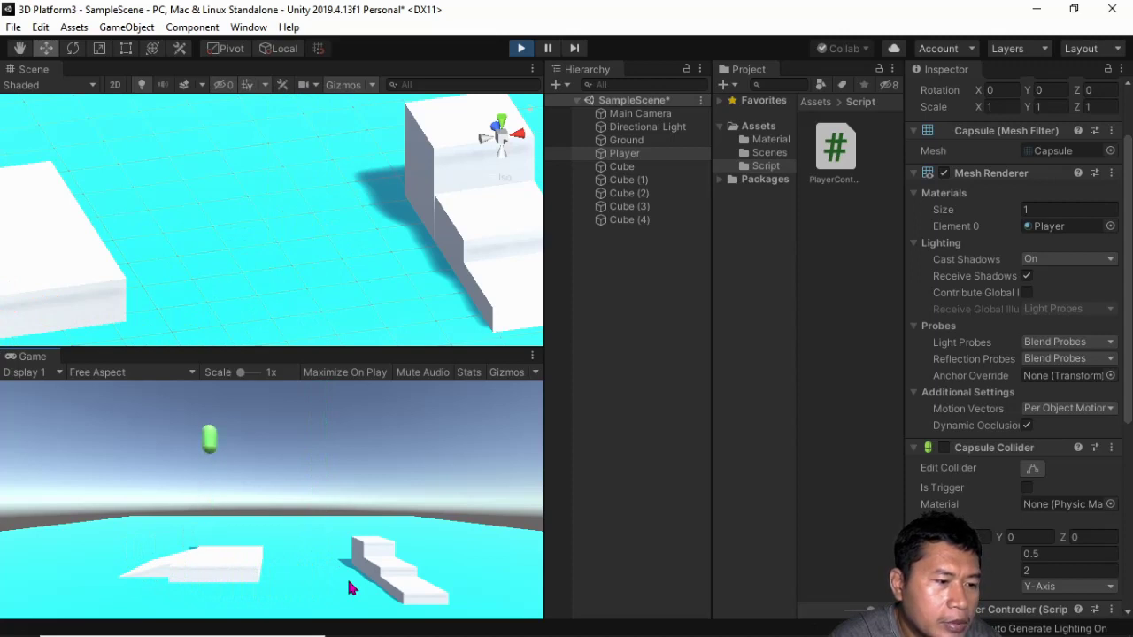
{"action": "key", "text": "Right"}
{"action": "key", "text": "space"}
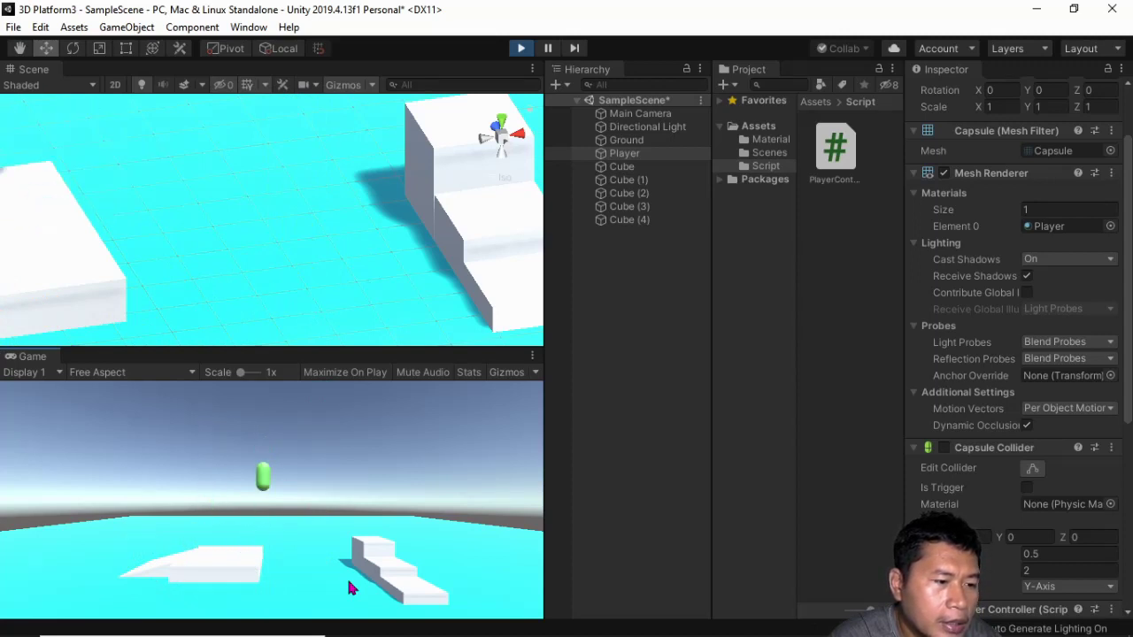
{"action": "key", "text": "Right"}
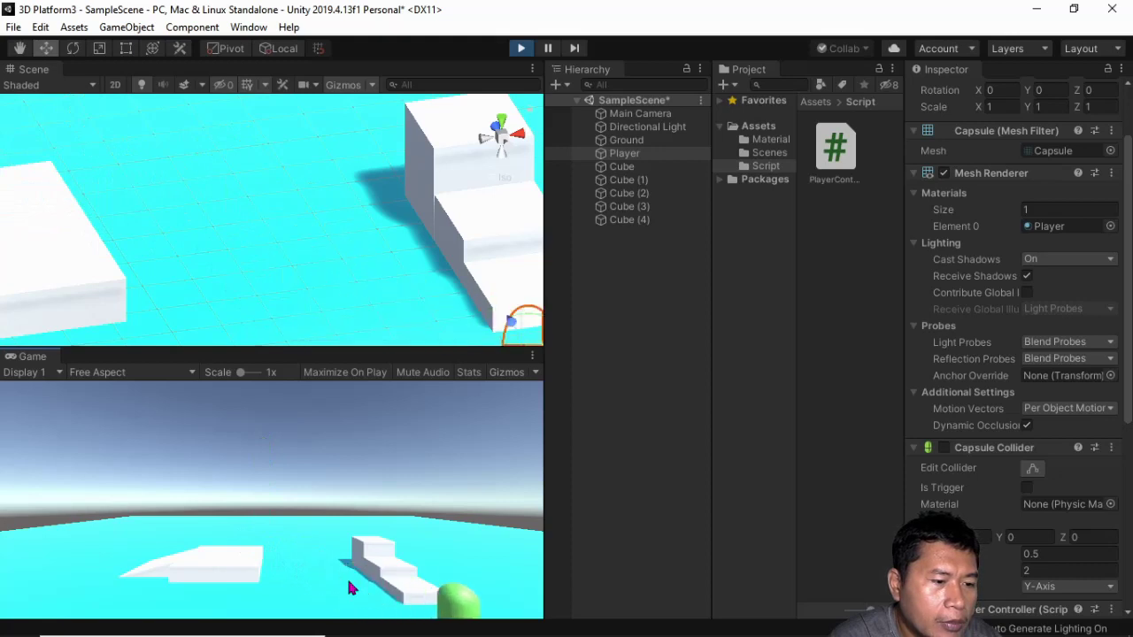
Step: Jump near the stairs, cross the left platform, jump again, then stop the play test
{"action": "key", "text": "Left"}
{"action": "key", "text": "space"}
{"action": "key", "text": "space"}
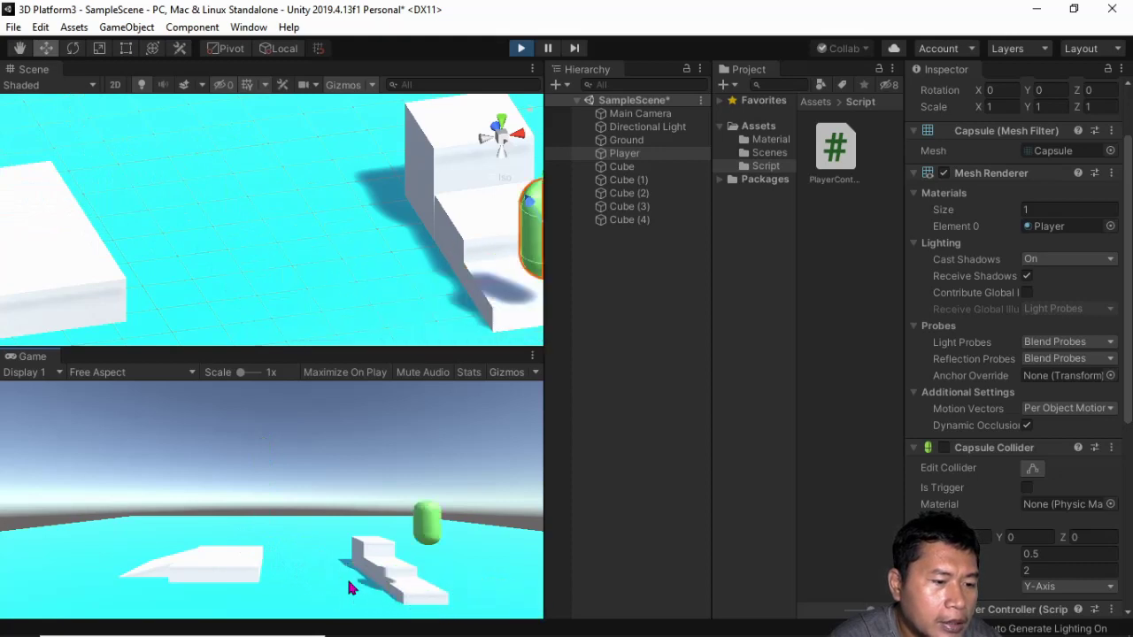
{"action": "key", "text": "Left"}
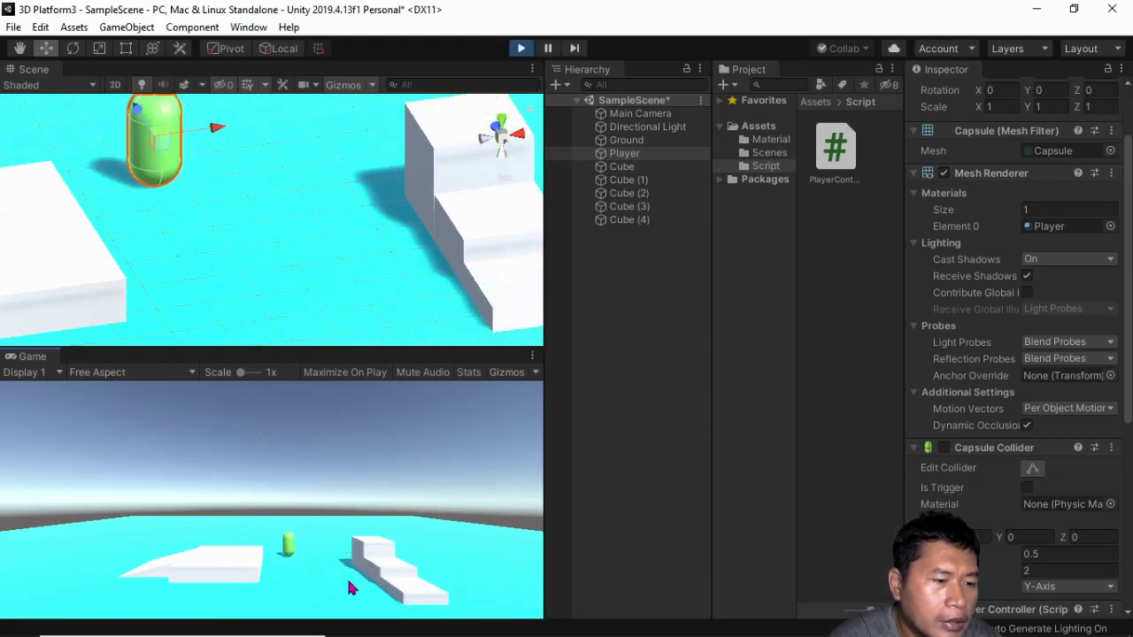
{"action": "key", "text": "Left"}
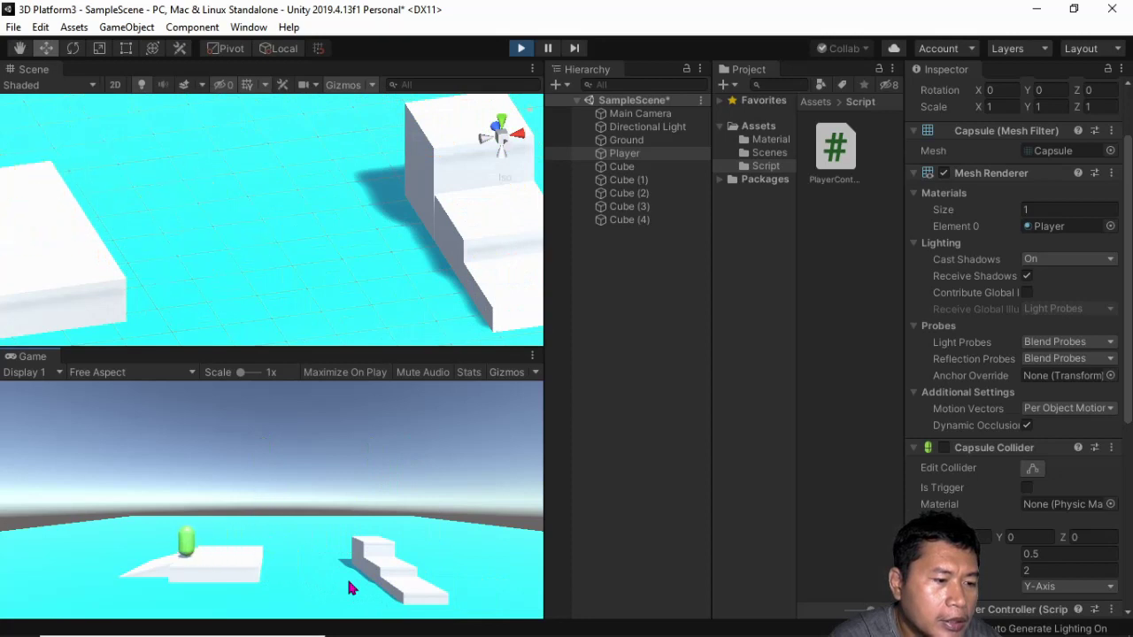
{"action": "key", "text": "Left"}
{"action": "key", "text": "w"}
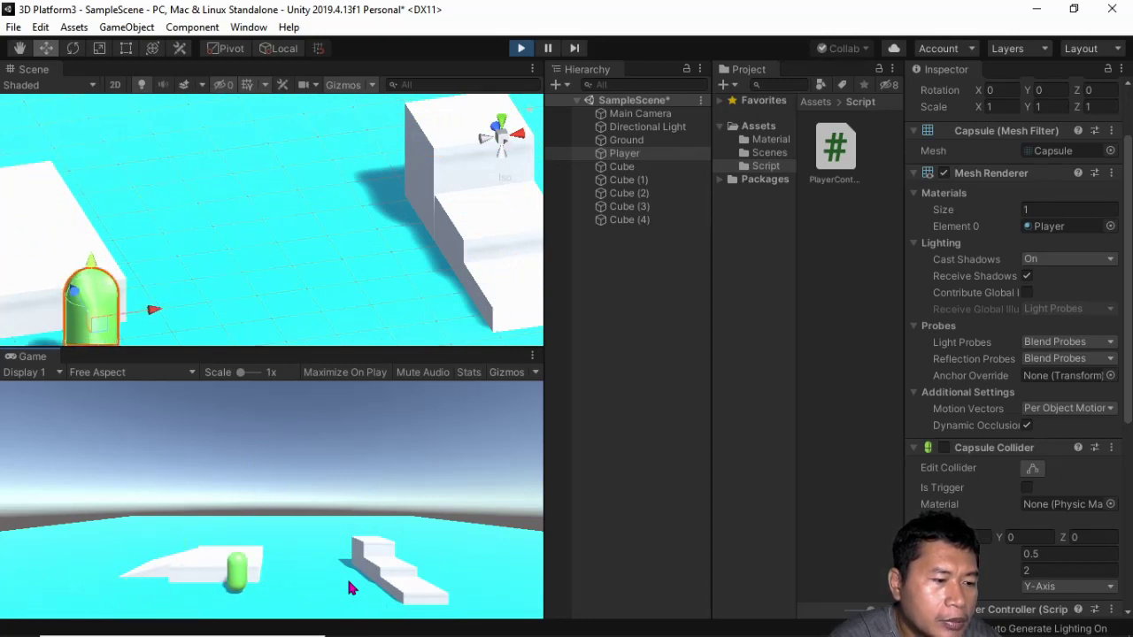
{"action": "key", "text": "space"}
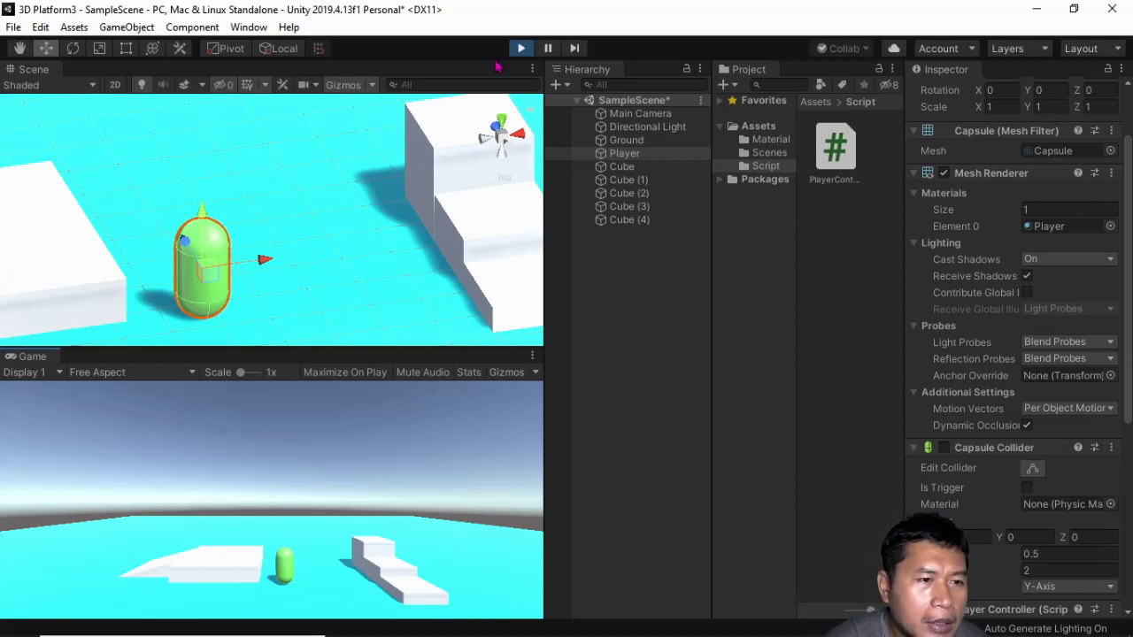
{"action": "left_click", "coordinate": [521, 50]}
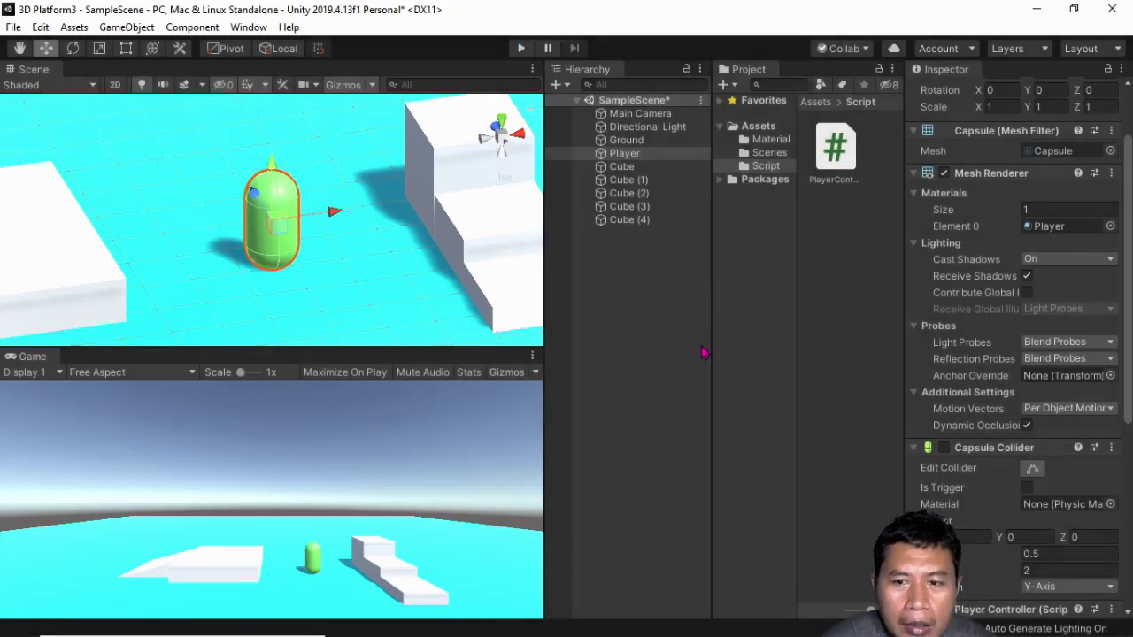
{"action": "key", "text": "alt+Tab"}
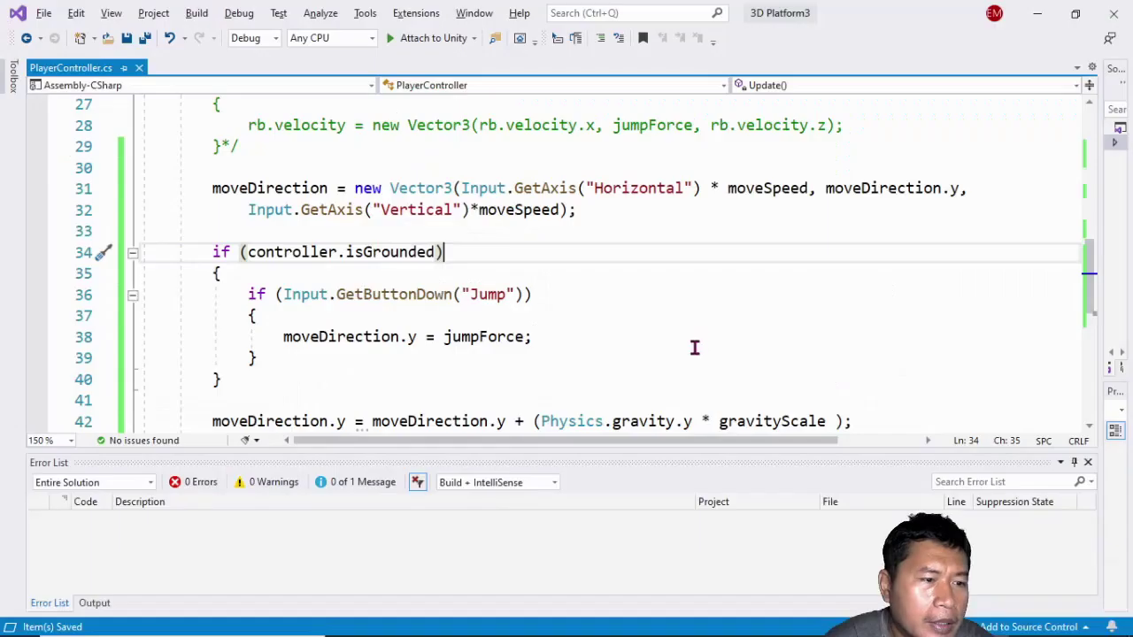
Step: Append * Time.deltaTime after gravityScale on line 42 of PlayerController.cs
{"action": "scroll", "coordinate": [631, 364], "scroll_direction": "down", "scroll_amount": 3}
{"action": "scroll", "coordinate": [632, 362], "scroll_direction": "up", "scroll_amount": 1}
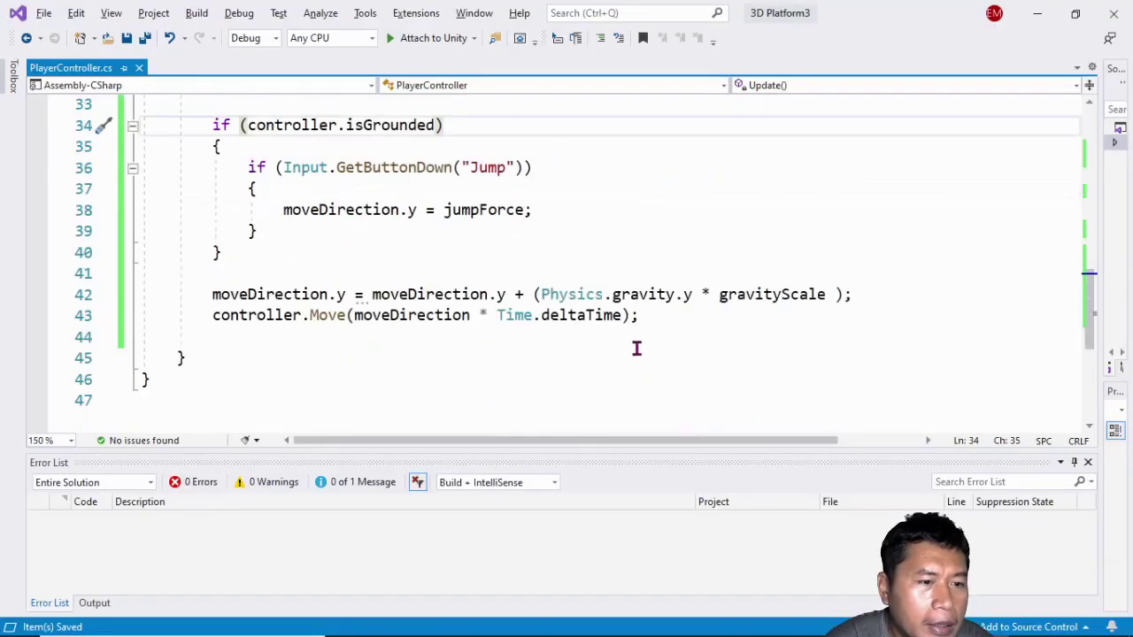
{"action": "left_click", "coordinate": [832, 295]}
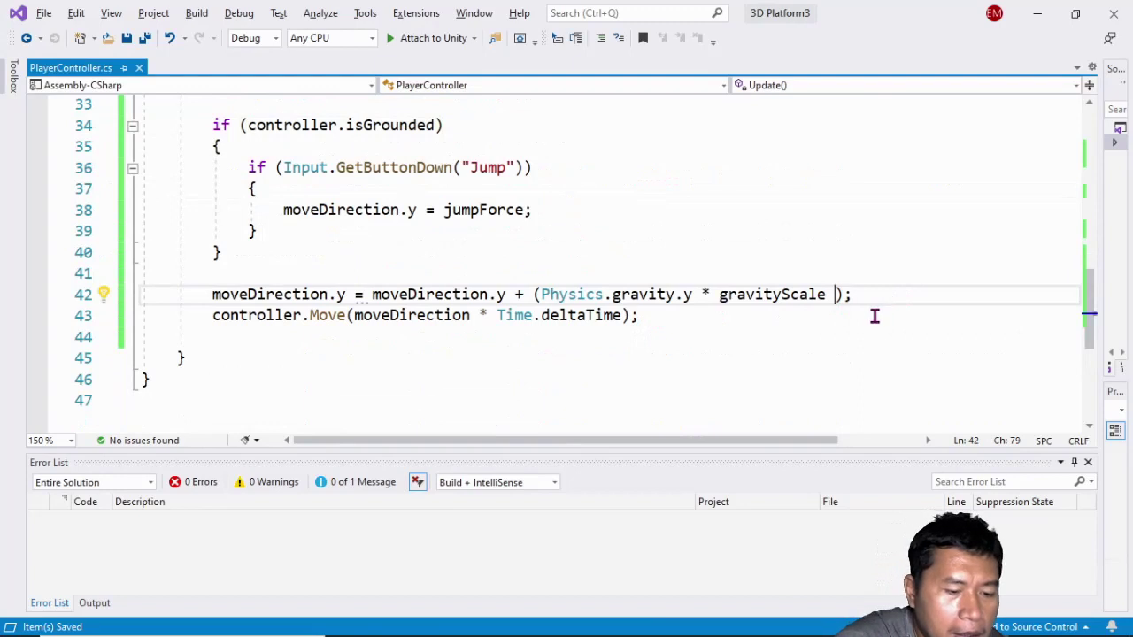
{"action": "type", "text": "* ti"}
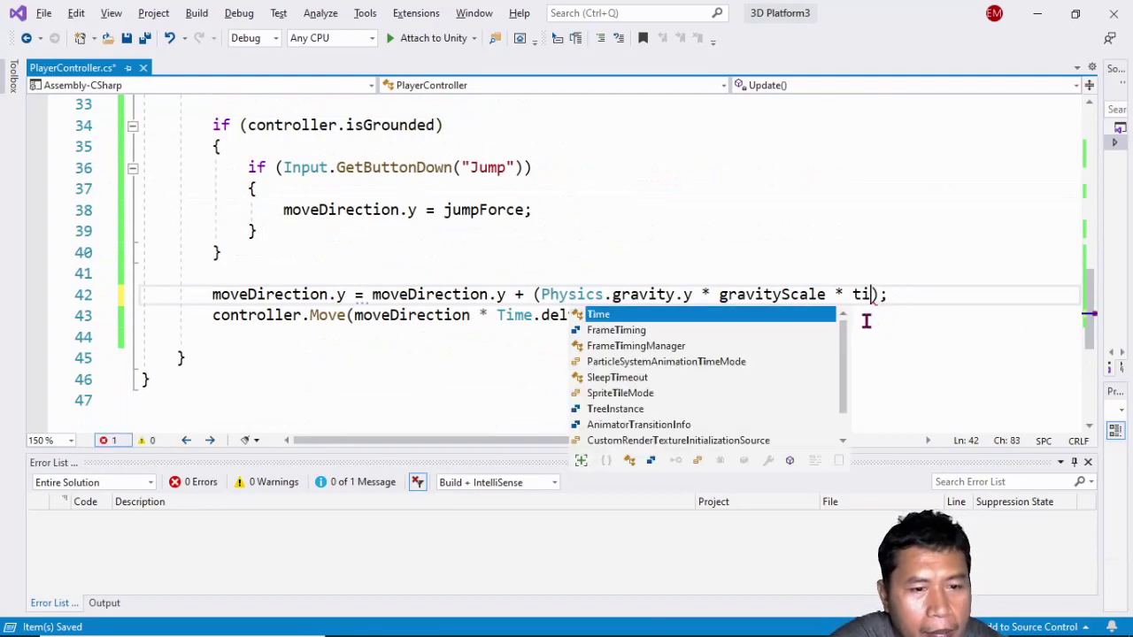
{"action": "key", "text": "Tab"}
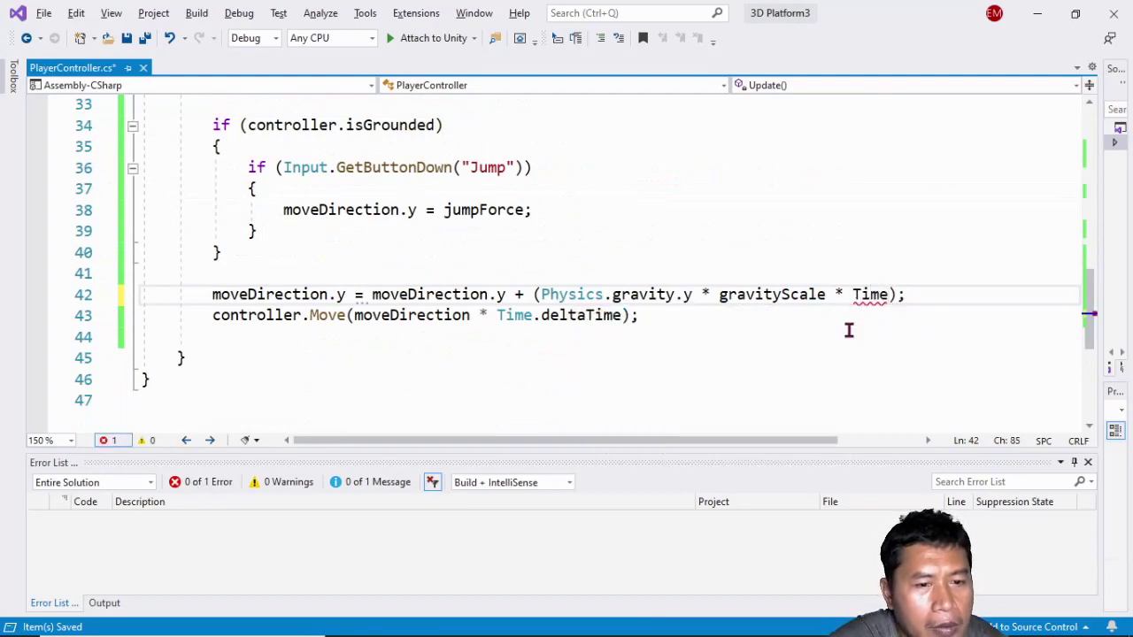
{"action": "type", "text": ".d"}
{"action": "key", "text": "Tab"}
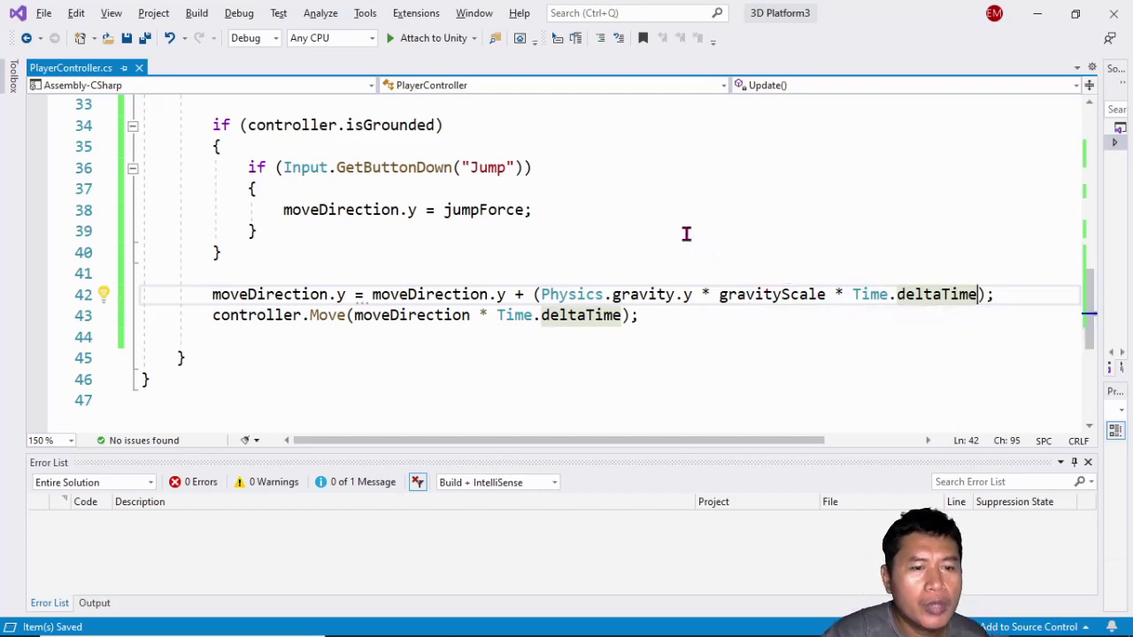
Step: Play the scene and jump, watching the capsule's Y position climb past 285
{"action": "key", "text": "alt+Tab"}
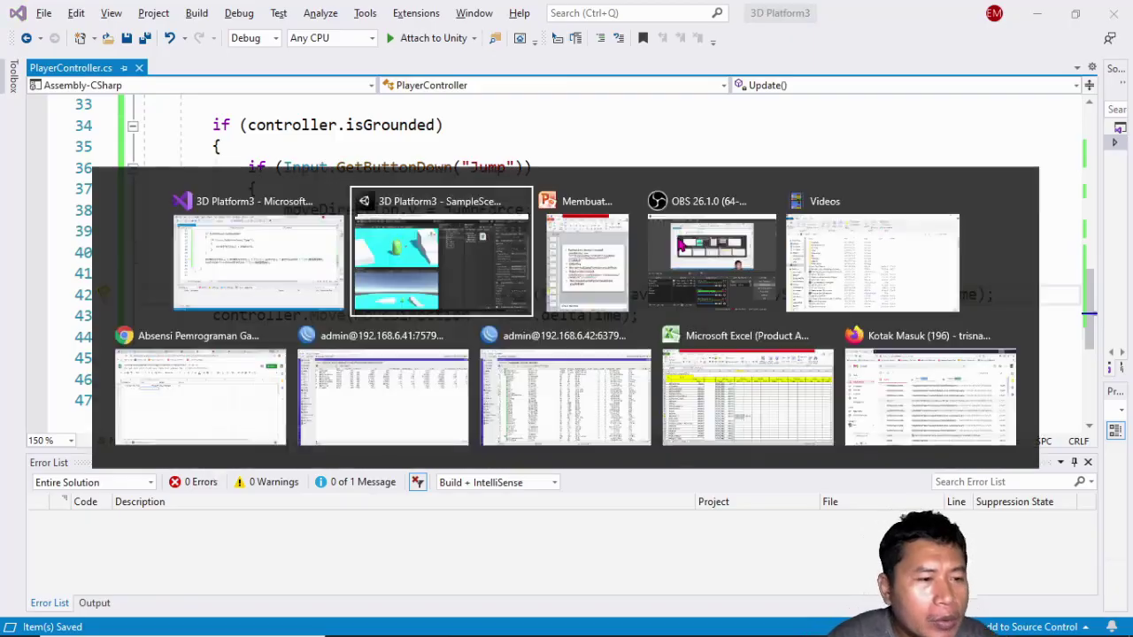
{"action": "left_click", "coordinate": [521, 50]}
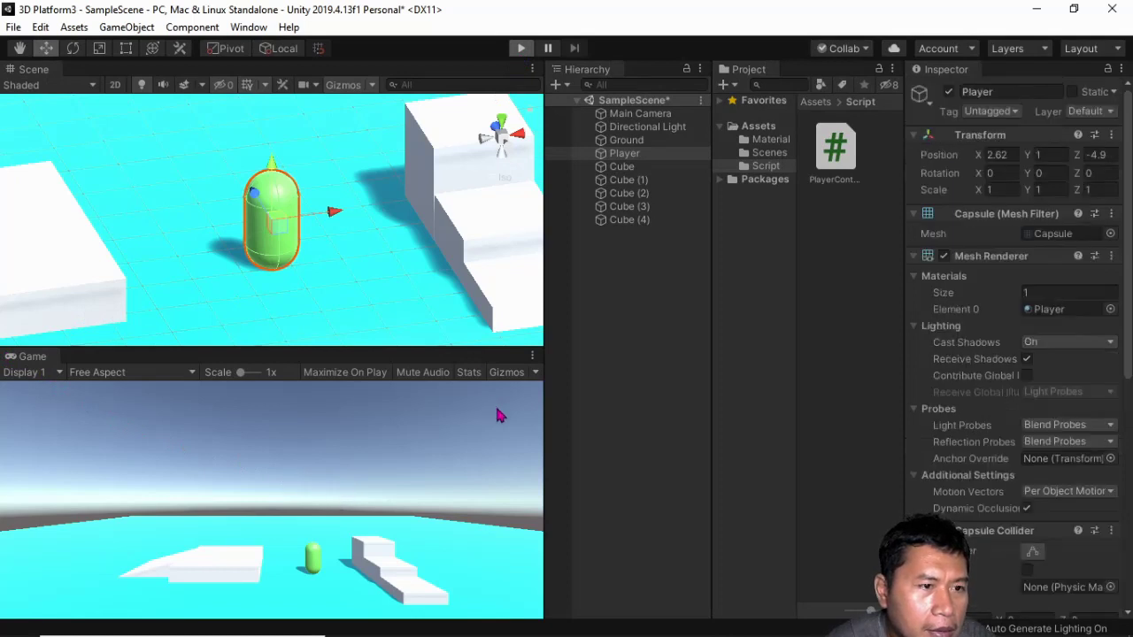
{"action": "key", "text": "ctrl+p"}
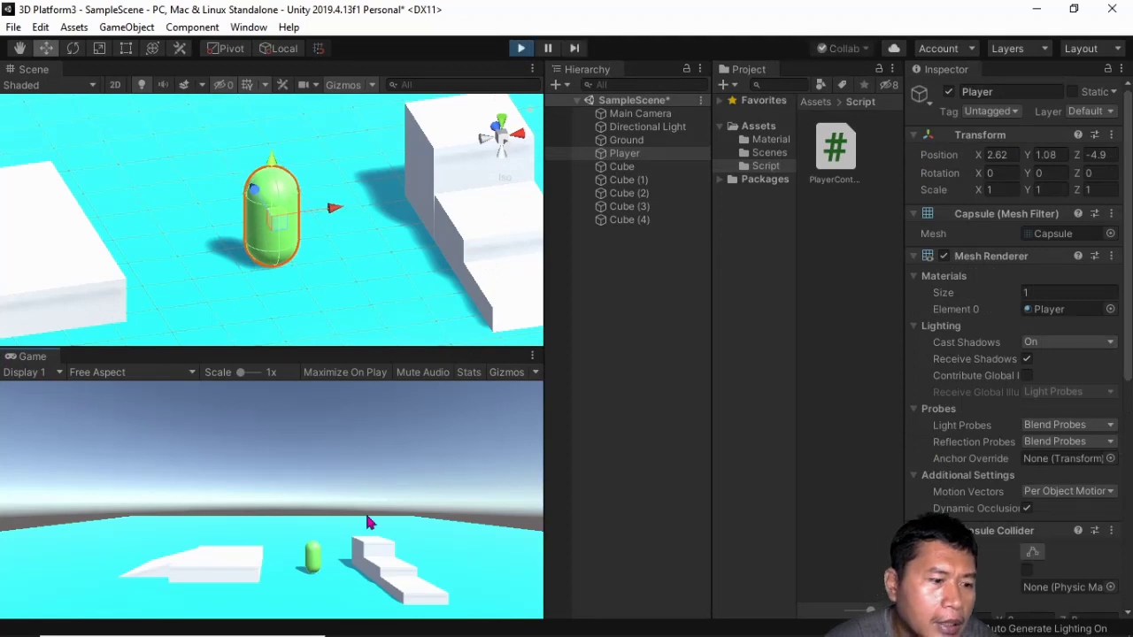
{"action": "key", "text": "space"}
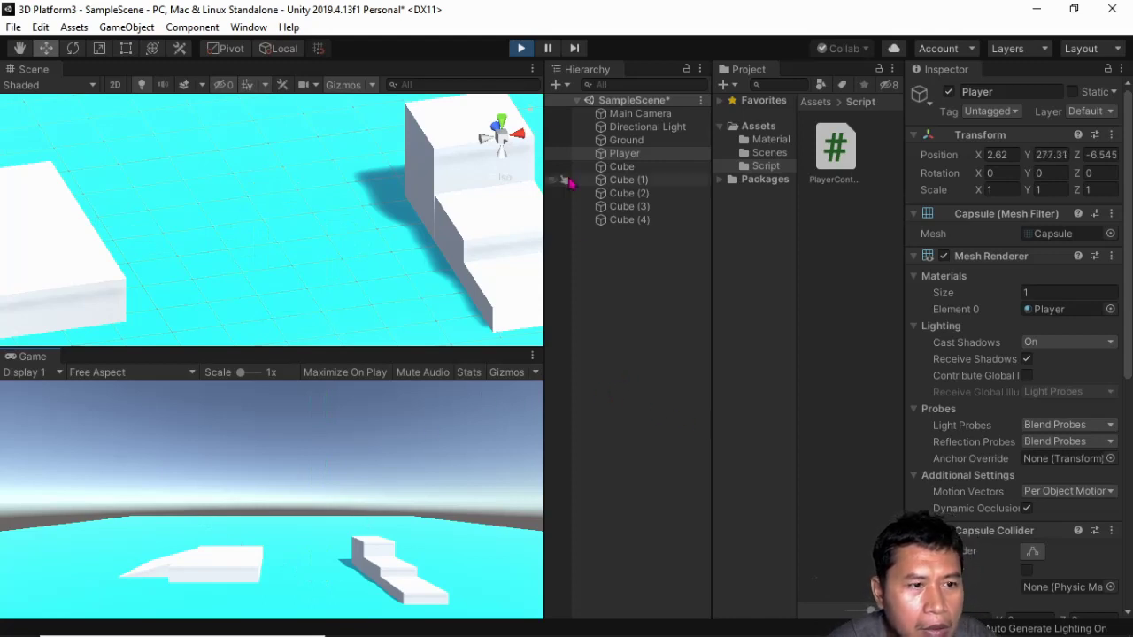
Step: Set the Player's Gravity Scale to 5 and test a jump in Play mode
{"action": "left_click", "coordinate": [521, 49]}
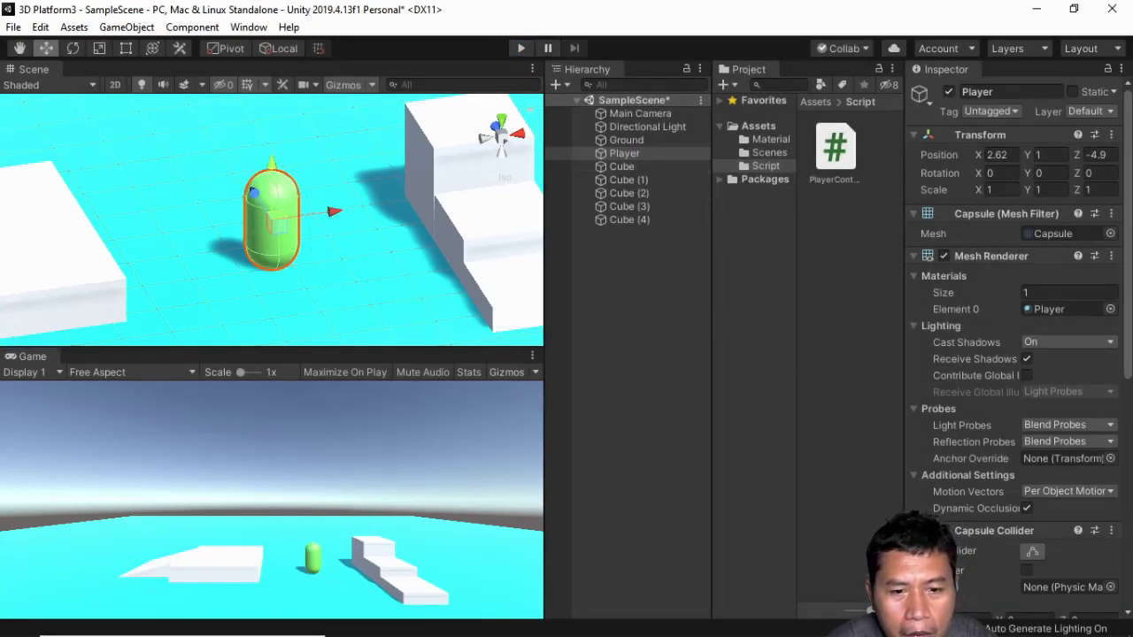
{"action": "left_click_drag", "start_coordinate": [1129, 352], "coordinate": [1106, 582]}
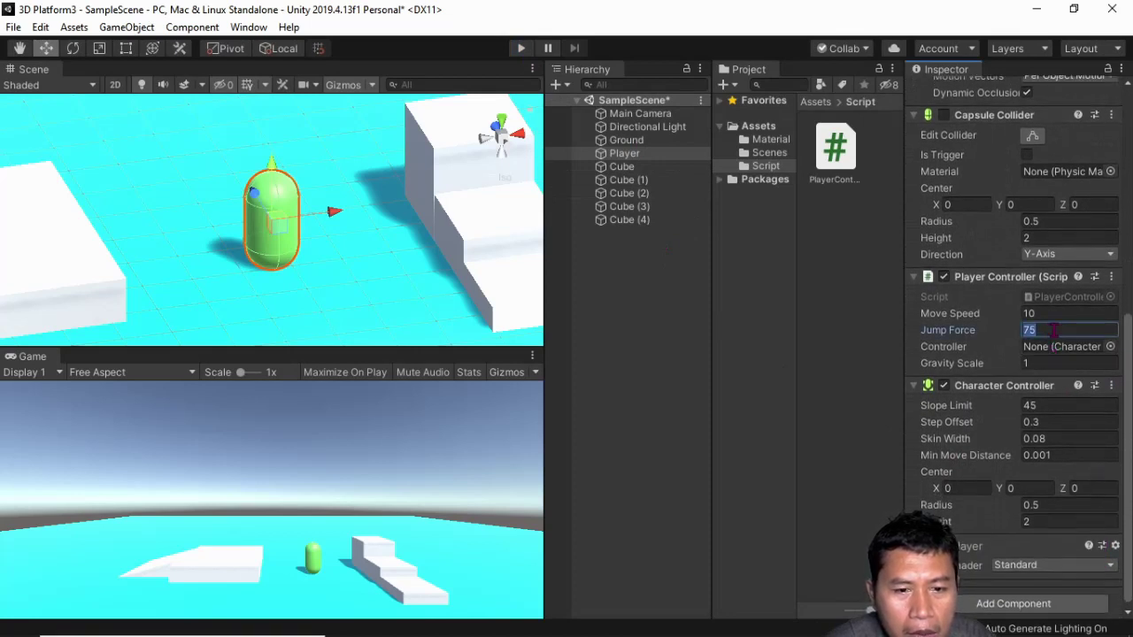
{"action": "left_click", "coordinate": [1045, 362]}
{"action": "type", "text": "5"}
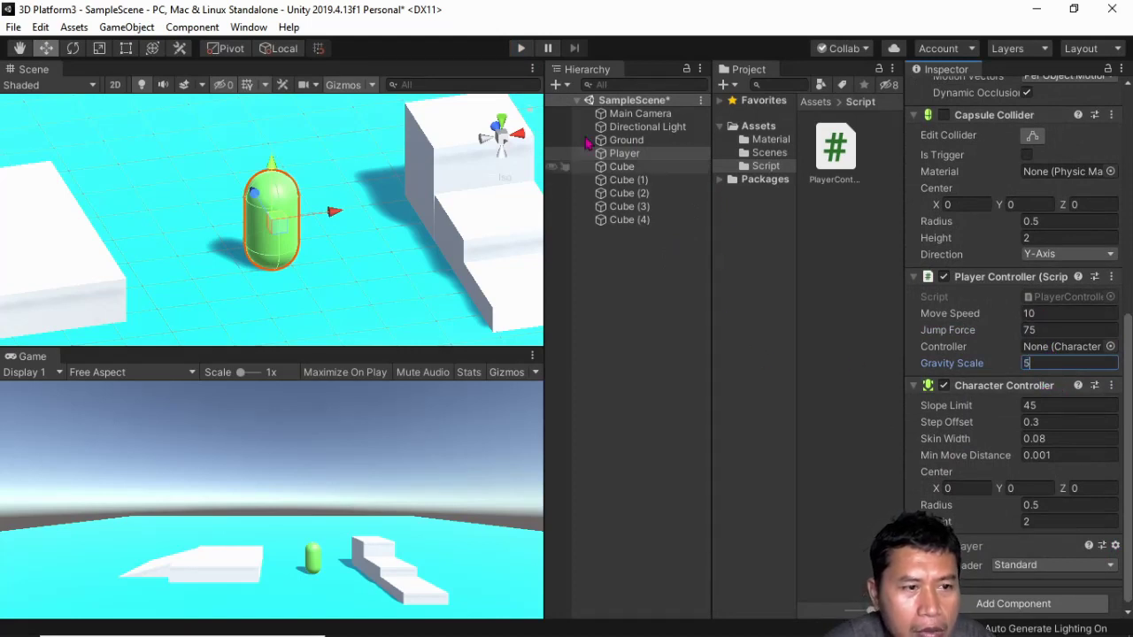
{"action": "left_click", "coordinate": [520, 50]}
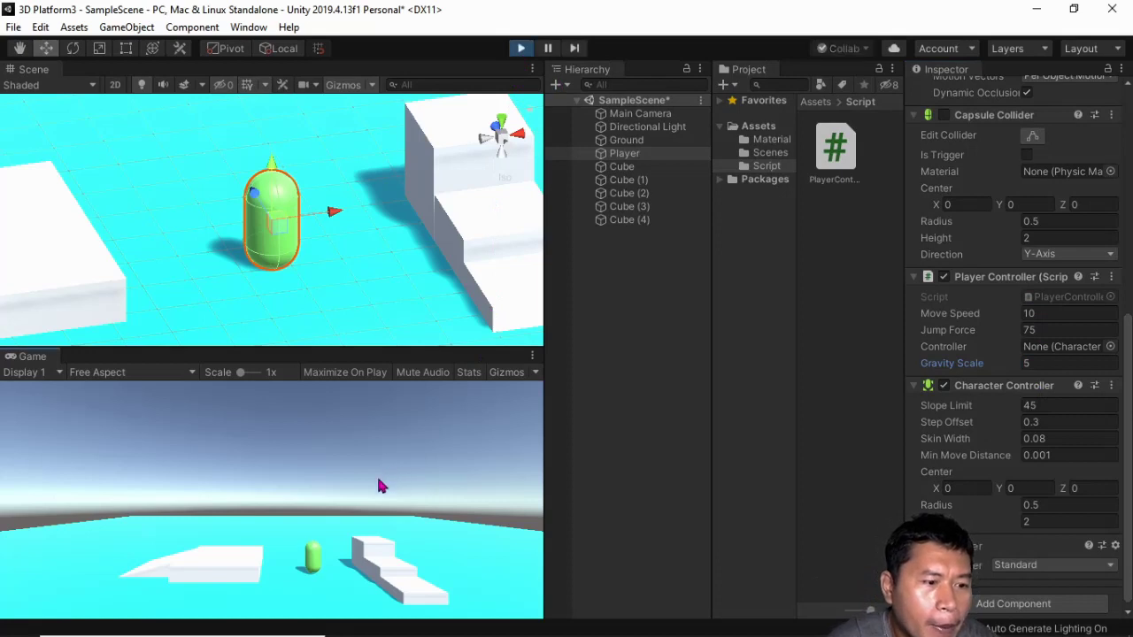
{"action": "key", "text": "space"}
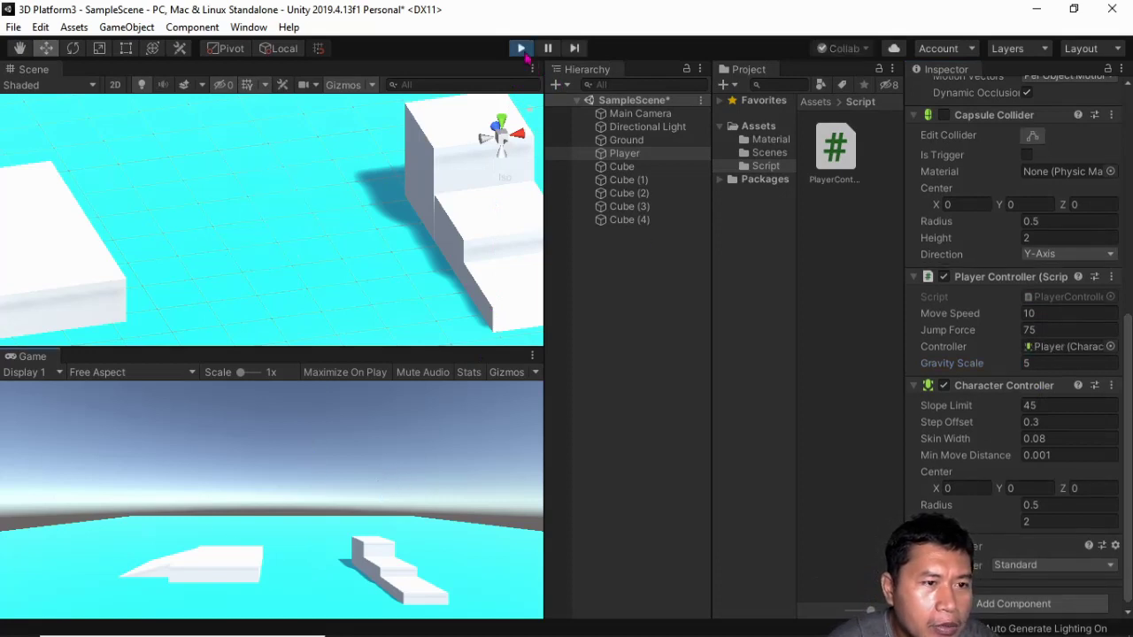
Step: Stop playing and lower the Player's Jump Force from 75 to 20
{"action": "left_click", "coordinate": [522, 49]}
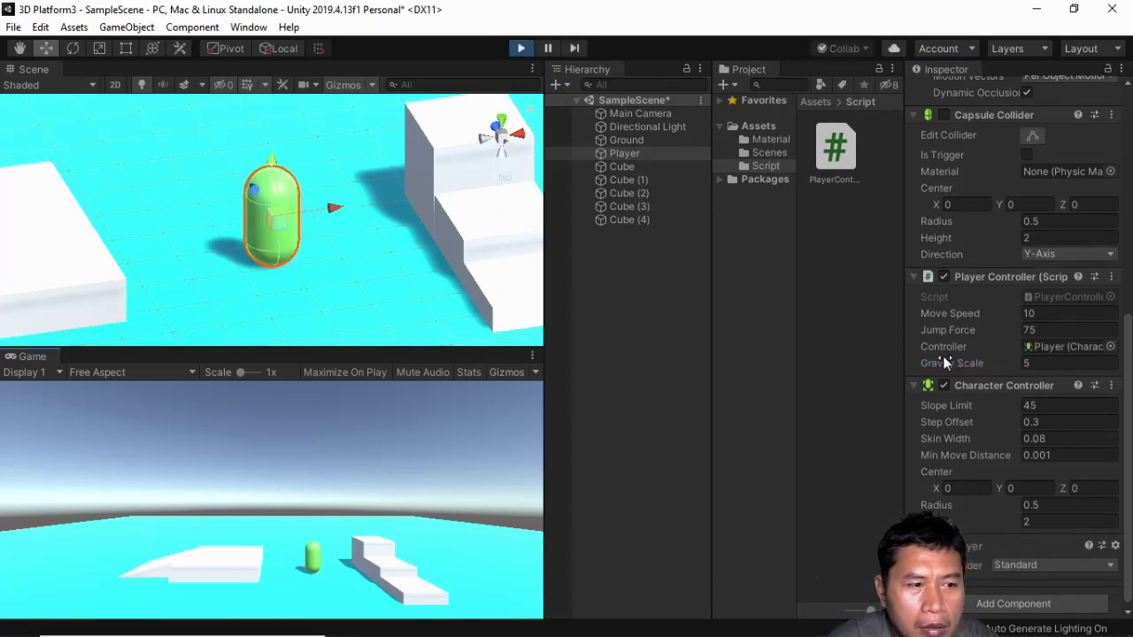
{"action": "left_click", "coordinate": [521, 50]}
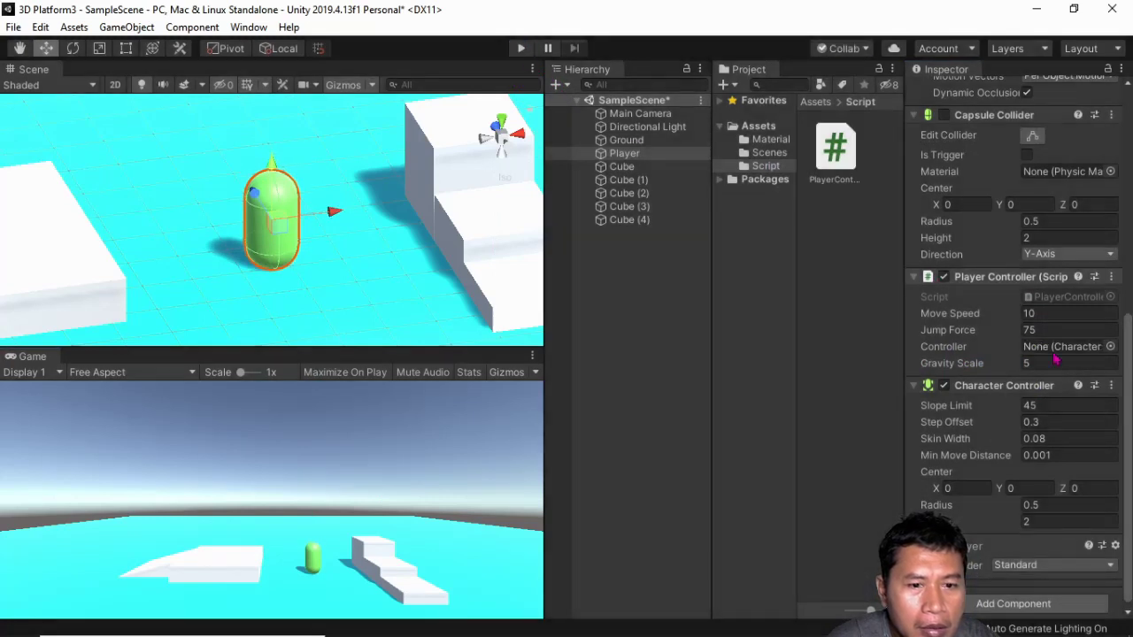
{"action": "left_click", "coordinate": [1044, 331]}
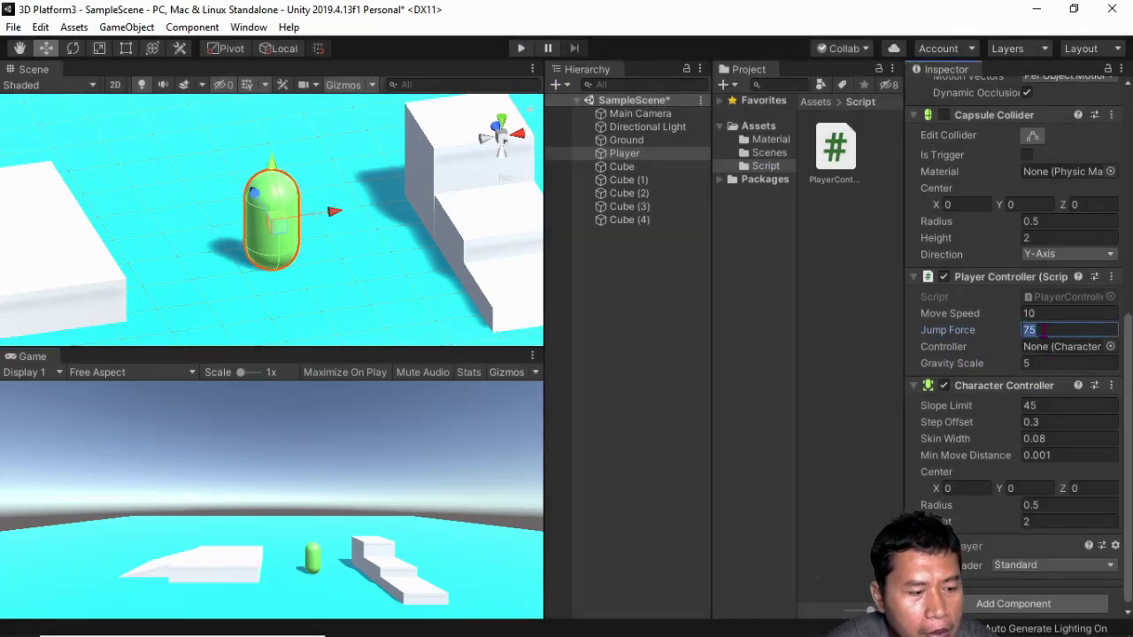
{"action": "type", "text": "20"}
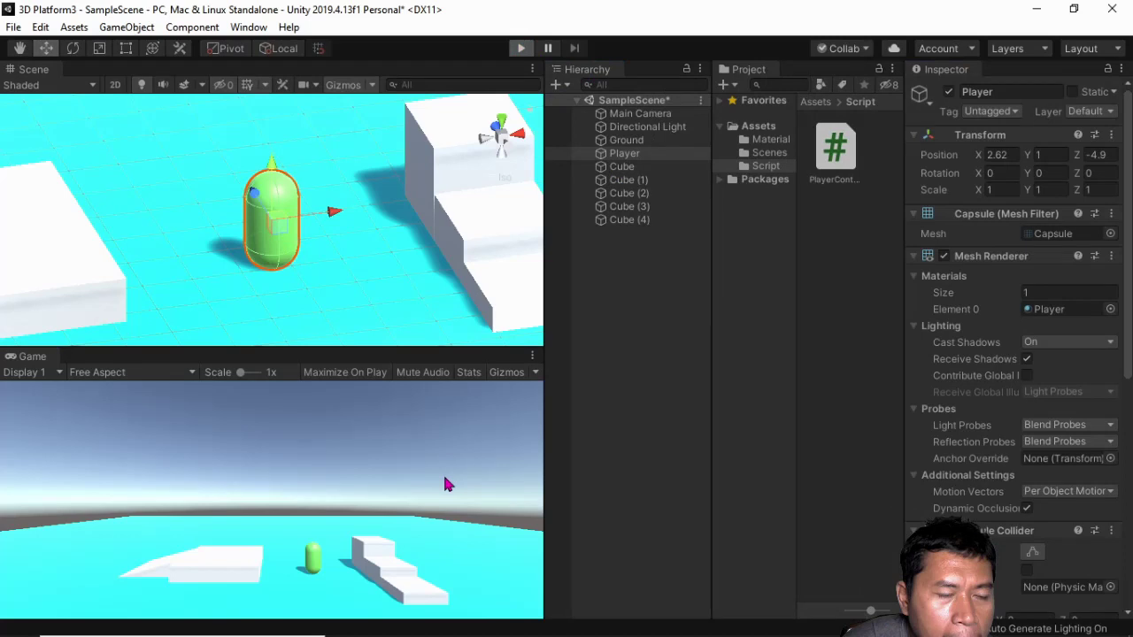
Step: Play with Jump Force 20, running left and right and jumping up onto the stairs
{"action": "key", "text": "ctrl+p"}
{"action": "key", "text": "Left"}
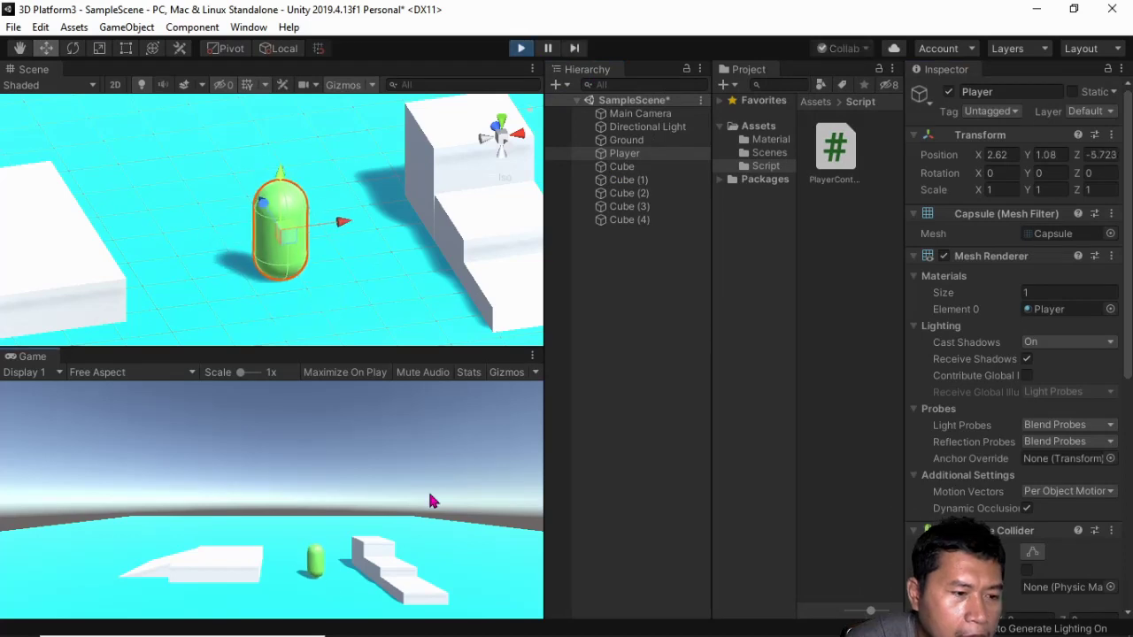
{"action": "key", "text": "Right"}
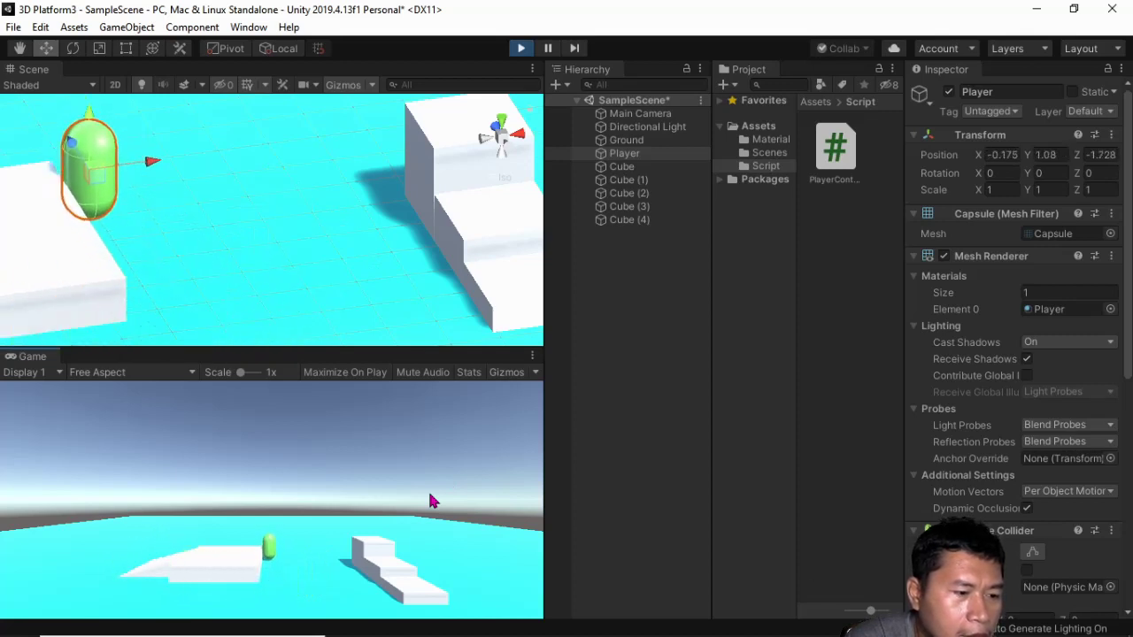
{"action": "key", "text": "Right"}
{"action": "key", "text": "space"}
{"action": "key", "text": "Down"}
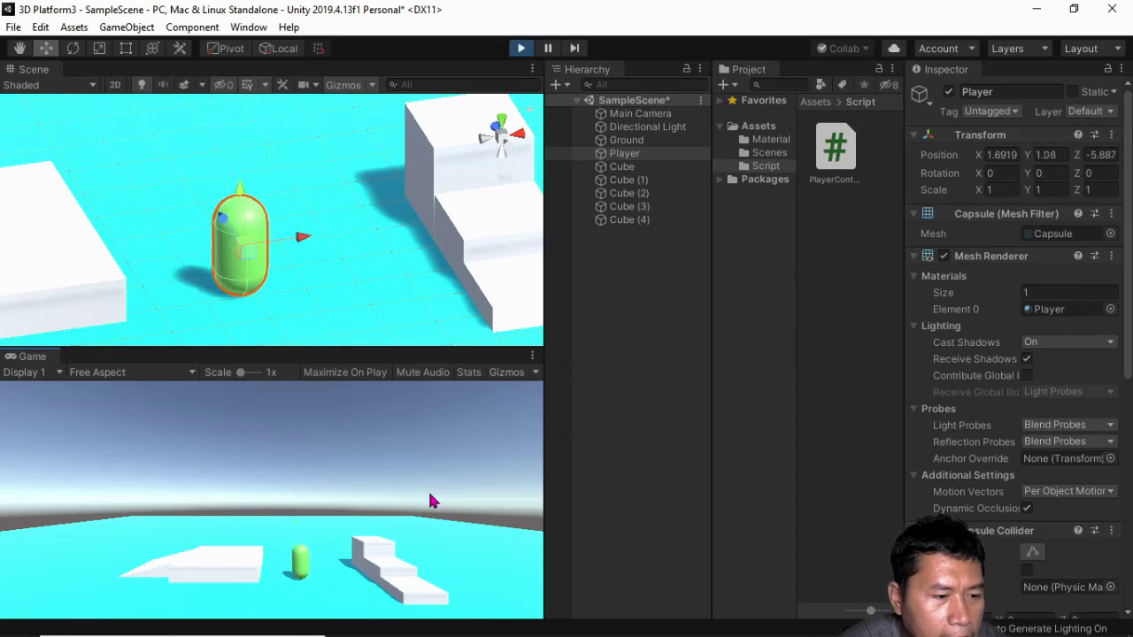
{"action": "key", "text": "Right"}
{"action": "key", "text": "Up"}
{"action": "key", "text": "space"}
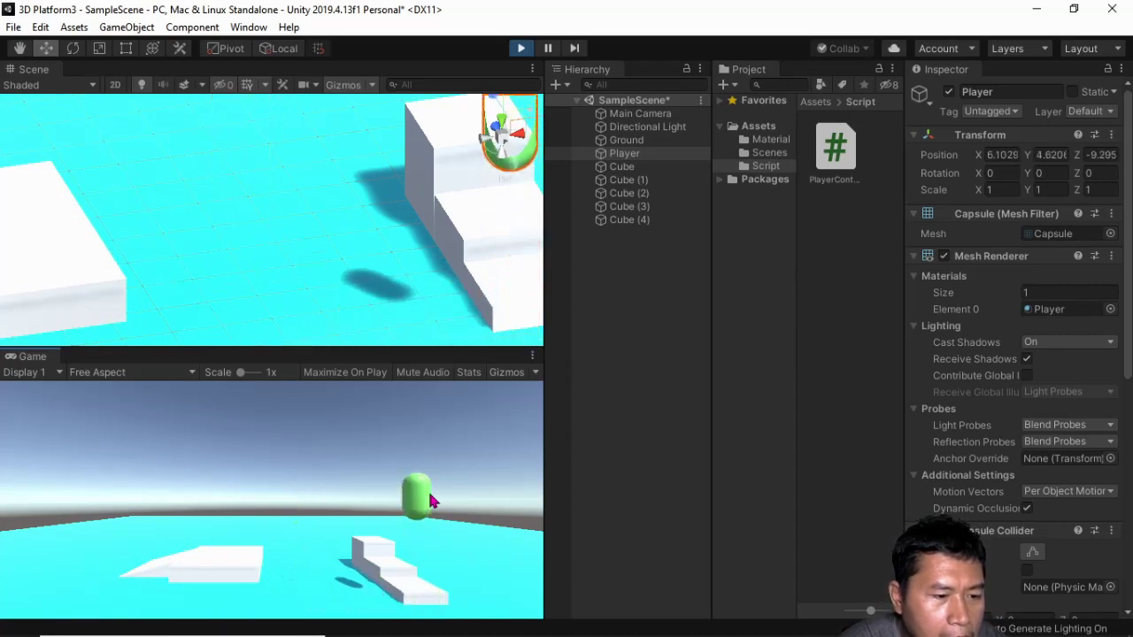
{"action": "key", "text": "space"}
Step: Walk off the stairs, run and jump around the ground again, then stop the game
{"action": "key", "text": "Down"}
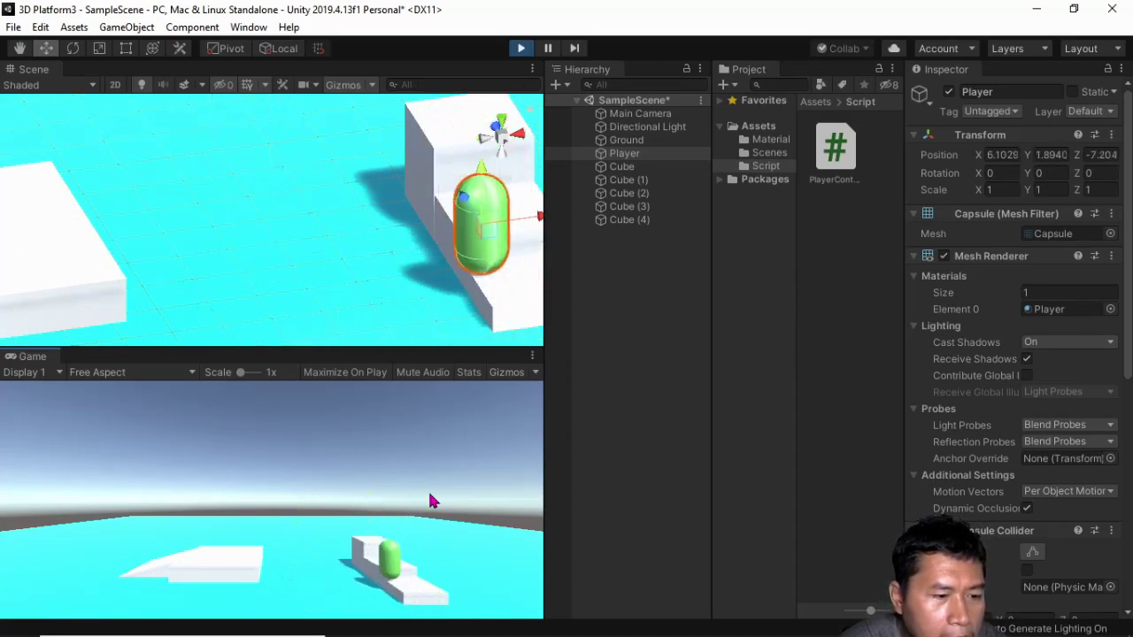
{"action": "key", "text": "Left"}
{"action": "key", "text": "Up"}
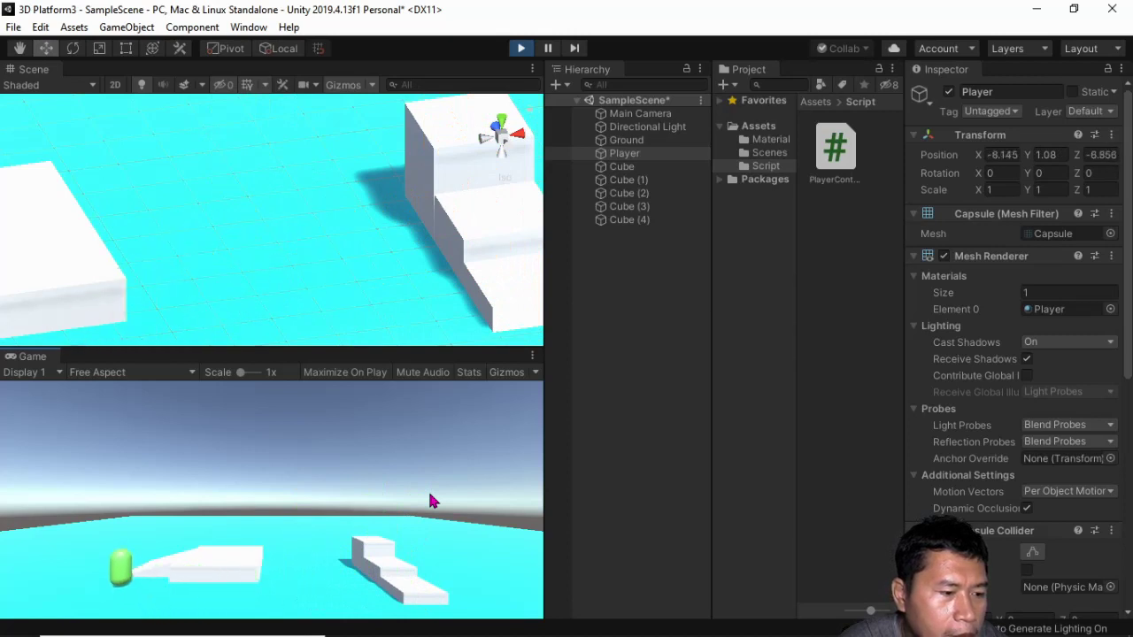
{"action": "key", "text": "Right"}
{"action": "key", "text": "space"}
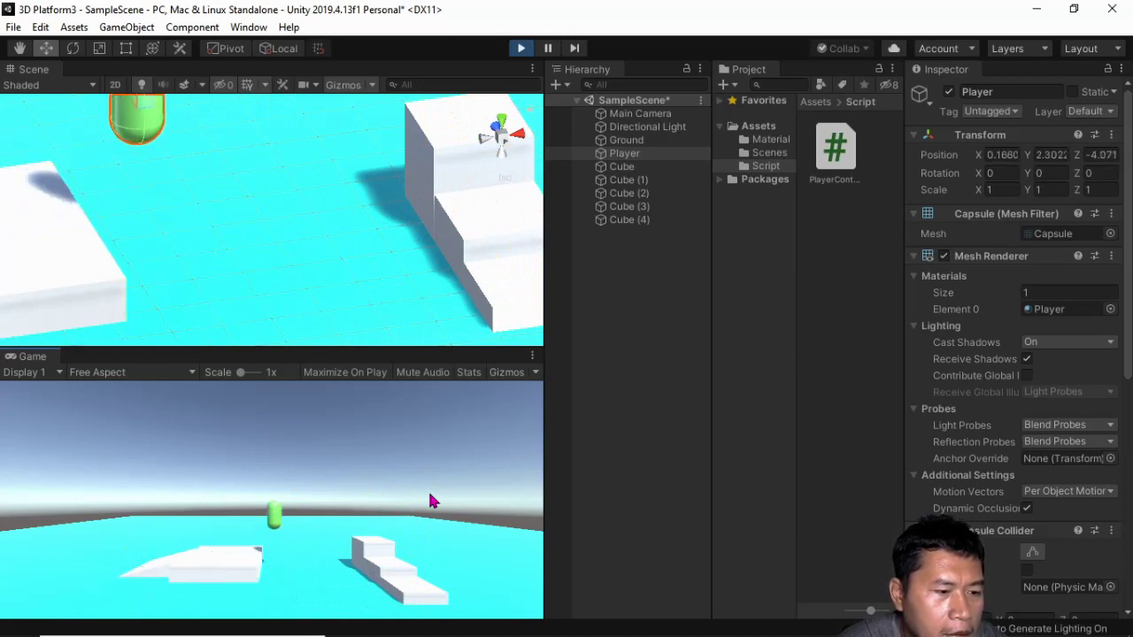
{"action": "key", "text": "Right"}
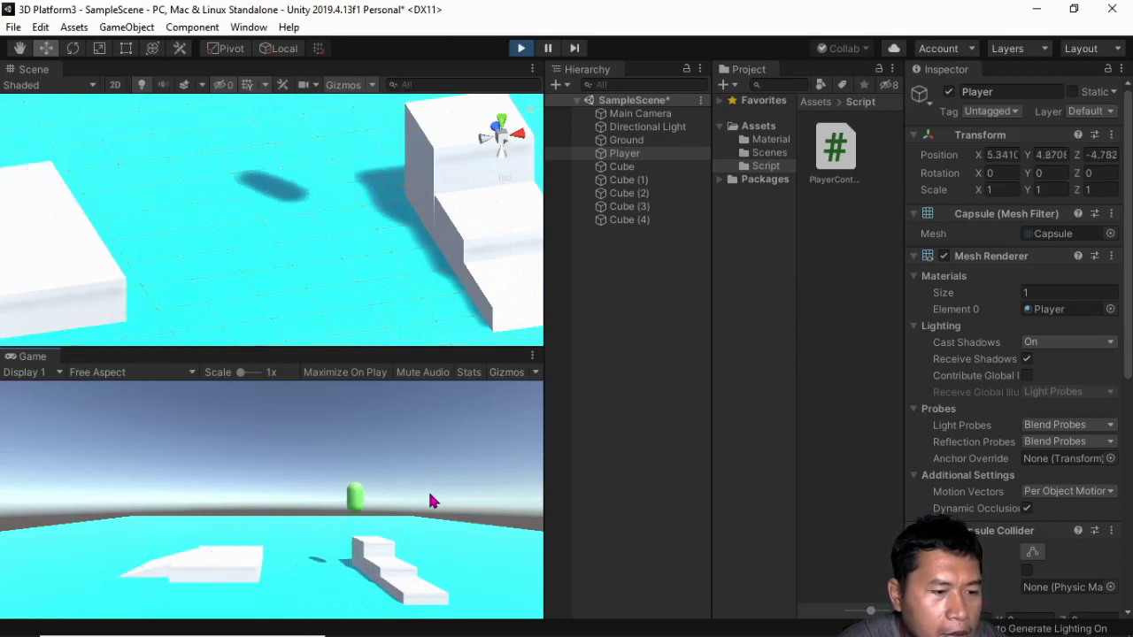
{"action": "key", "text": "Down"}
{"action": "key", "text": "Left"}
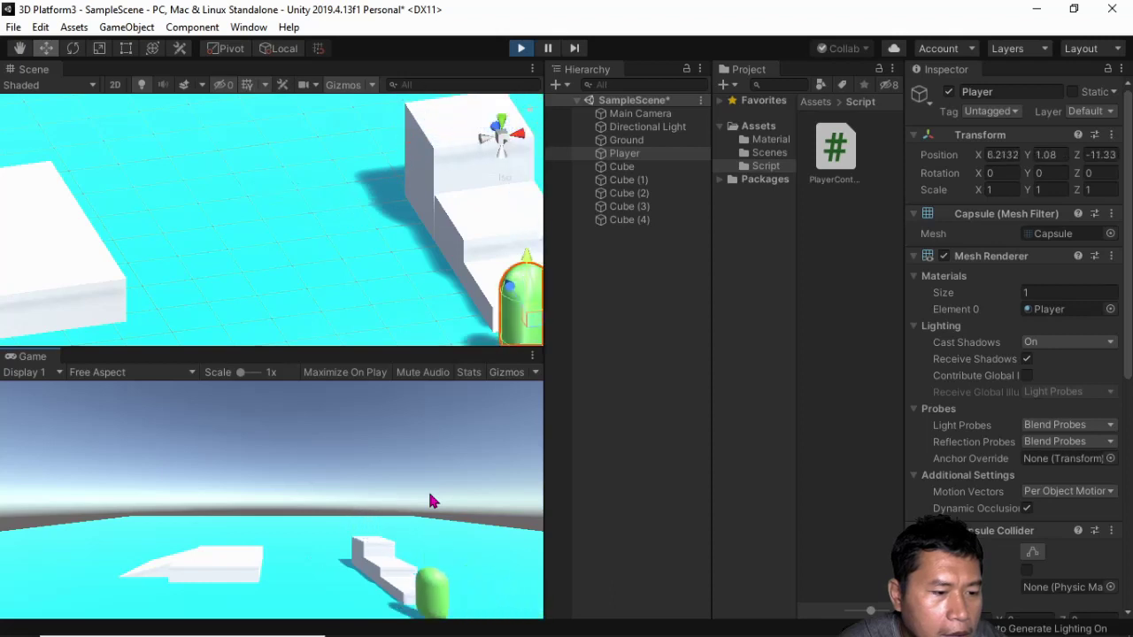
{"action": "key", "text": "space"}
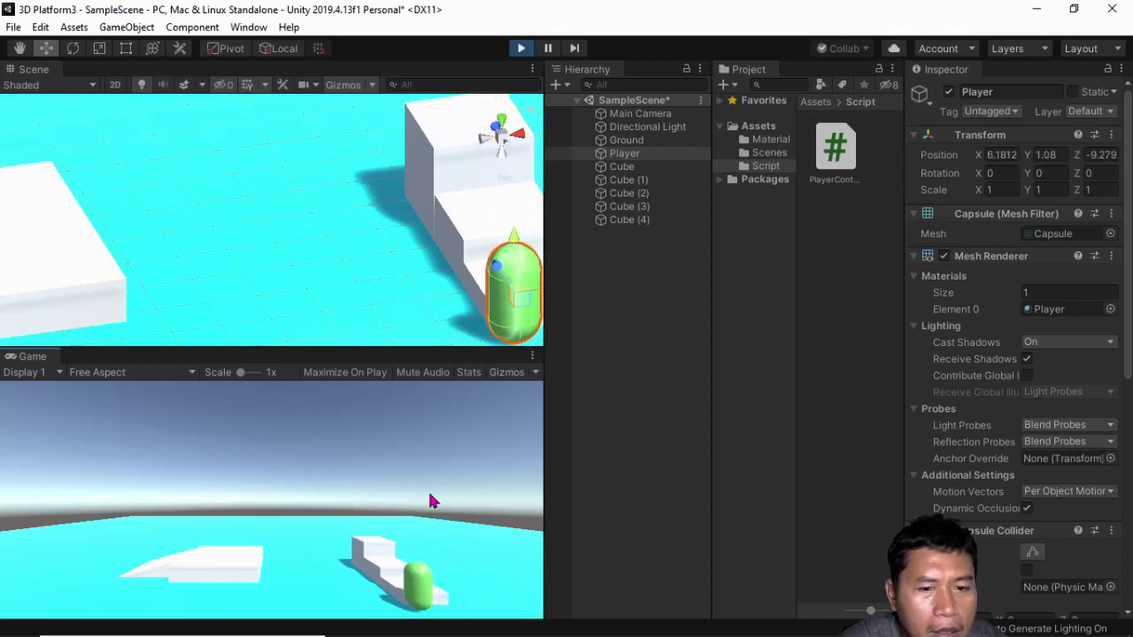
{"action": "left_click", "coordinate": [521, 49]}
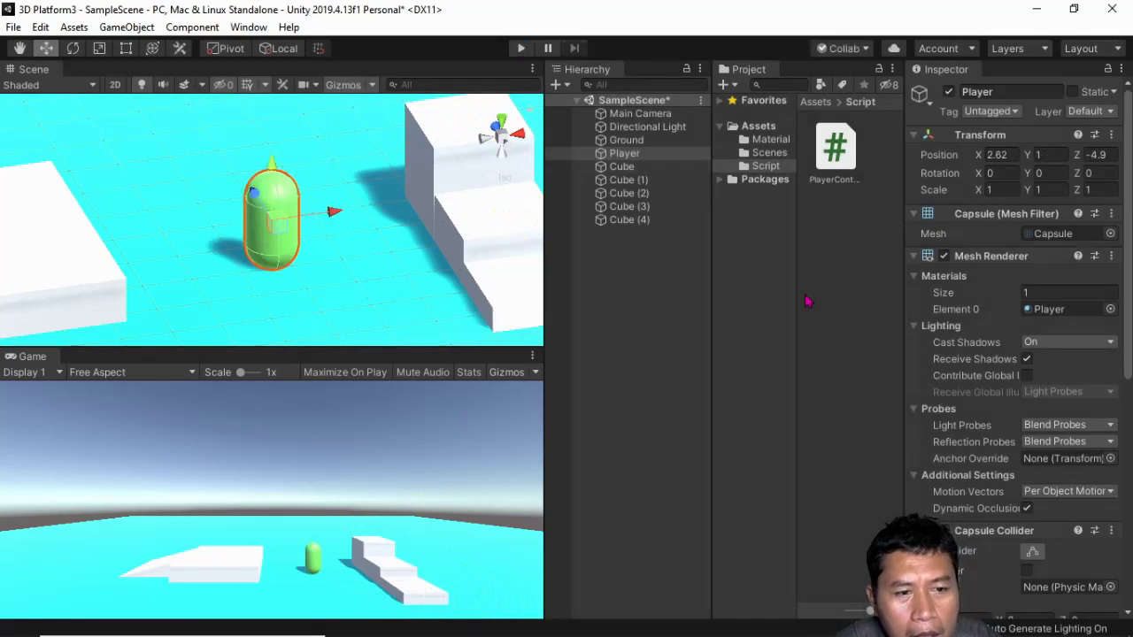
Step: Change the Player's Jump Force from 20 to 15 and start Play mode
{"action": "left_click", "coordinate": [632, 153]}
{"action": "scroll", "coordinate": [1043, 393], "scroll_direction": "down", "scroll_amount": 10}
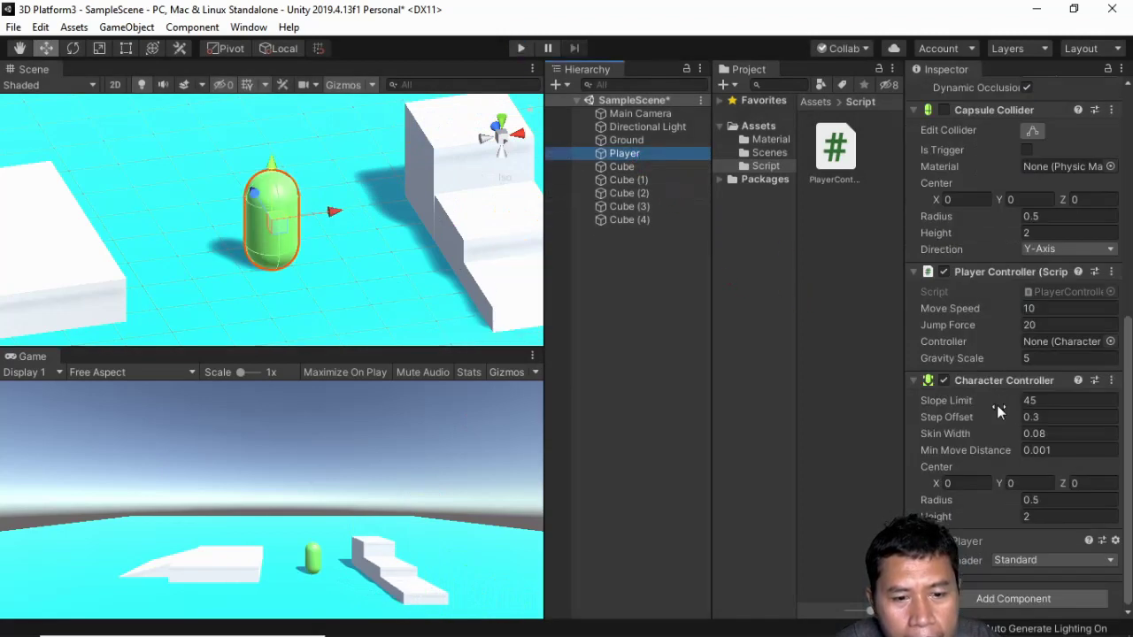
{"action": "double_click", "coordinate": [1051, 325]}
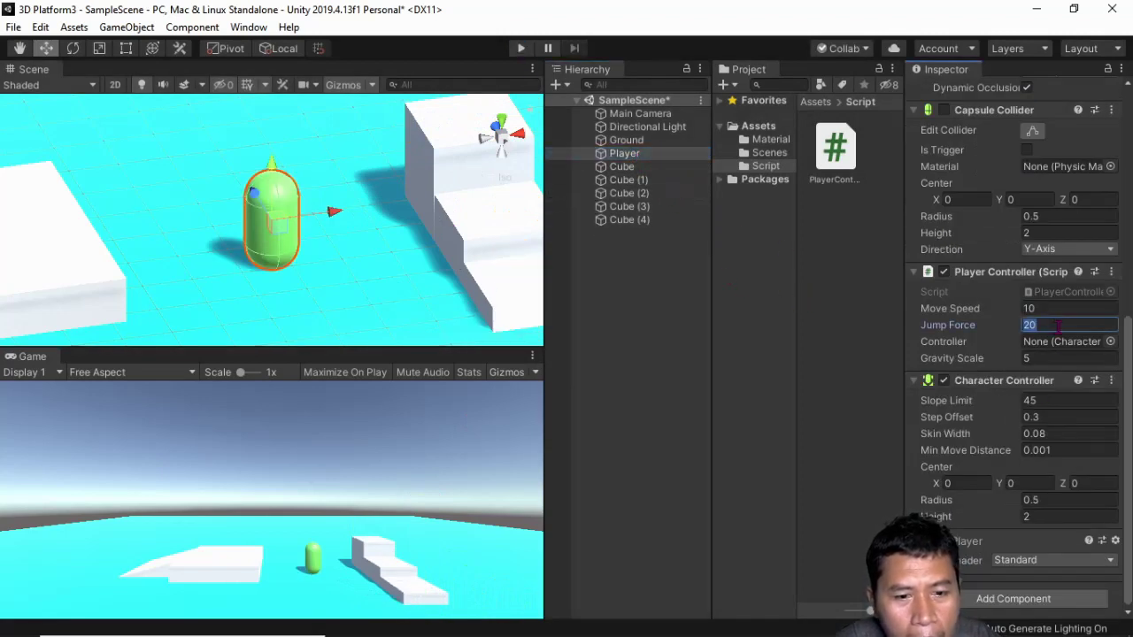
{"action": "type", "text": "15"}
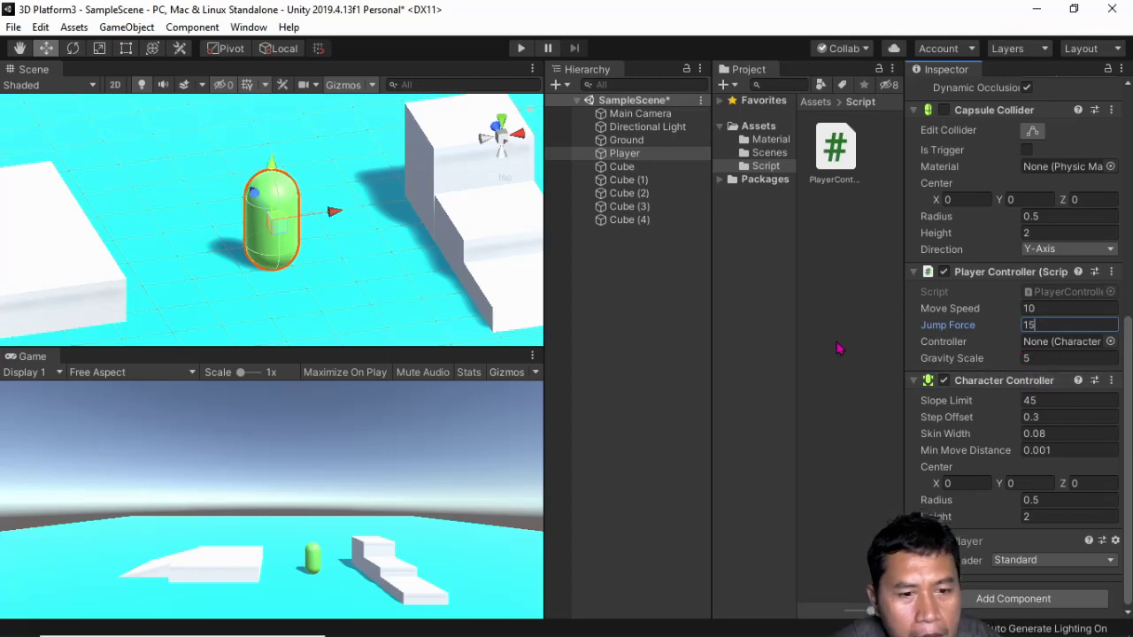
{"action": "left_click", "coordinate": [521, 49]}
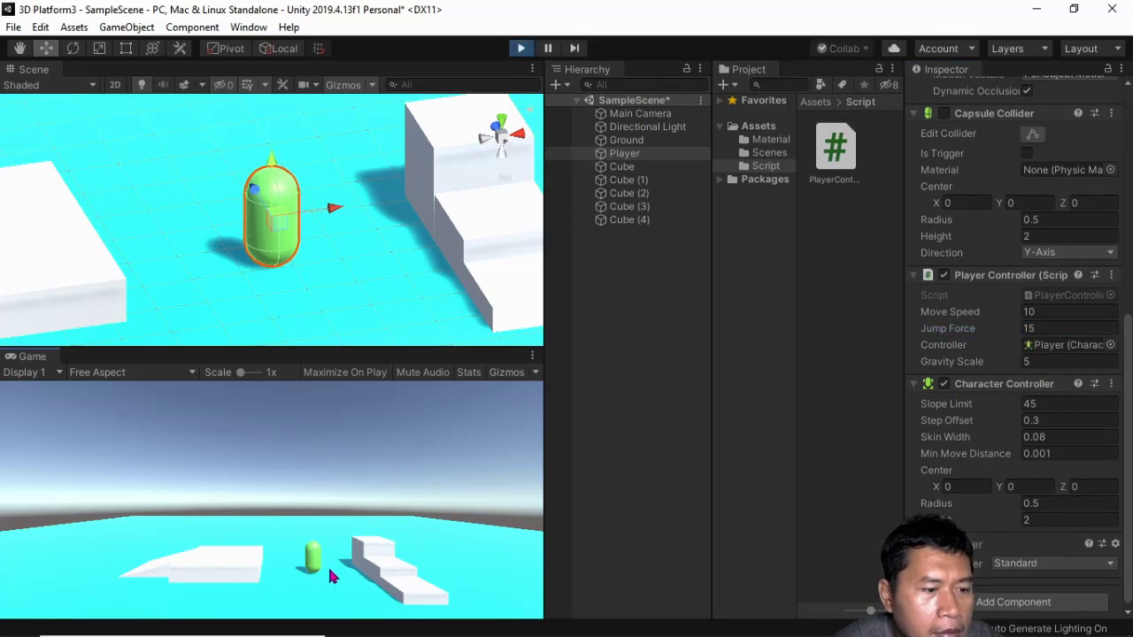
Step: Walk and jump the player onto the stairs and back down, then stop the test
{"action": "key", "text": "d"}
{"action": "key", "text": "space"}
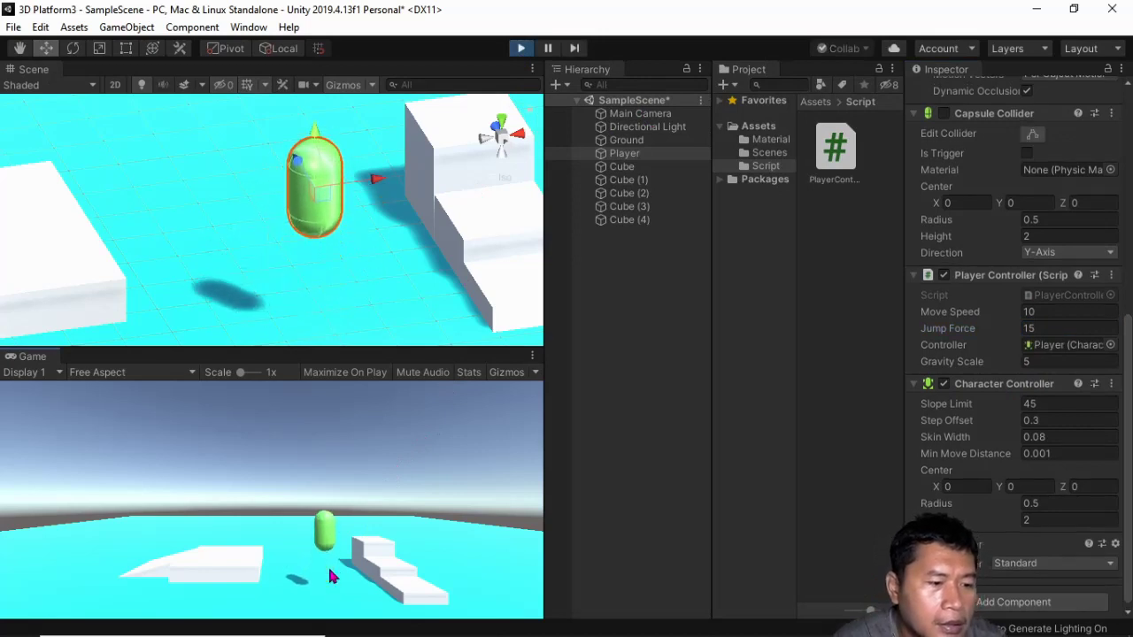
{"action": "key", "text": "d"}
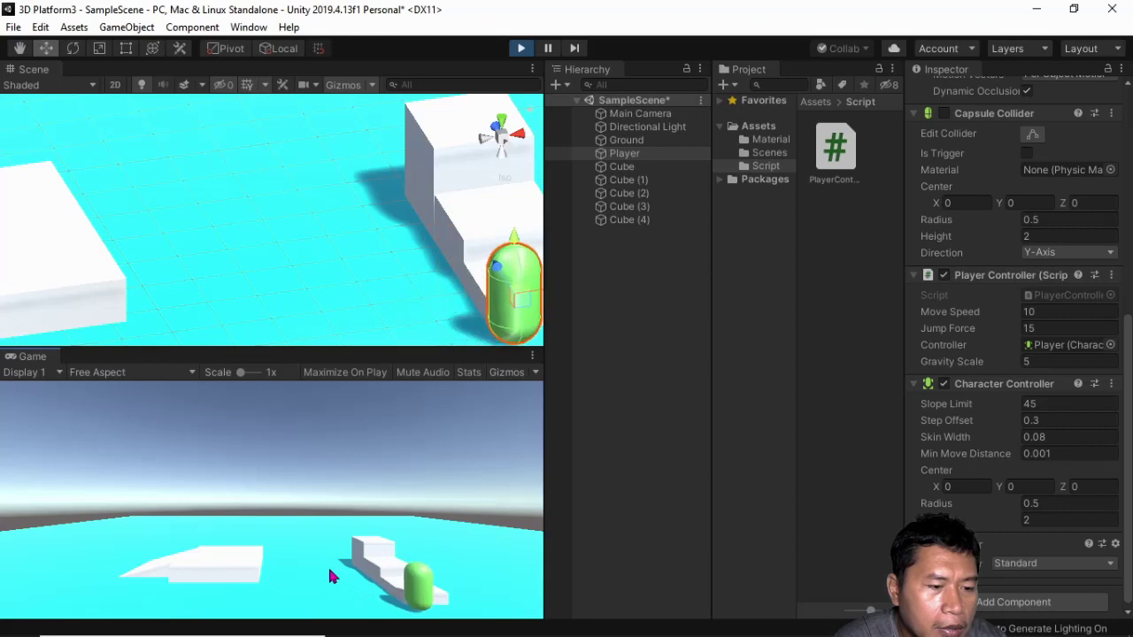
{"action": "key", "text": "space"}
{"action": "key", "text": "a"}
{"action": "key", "text": "space"}
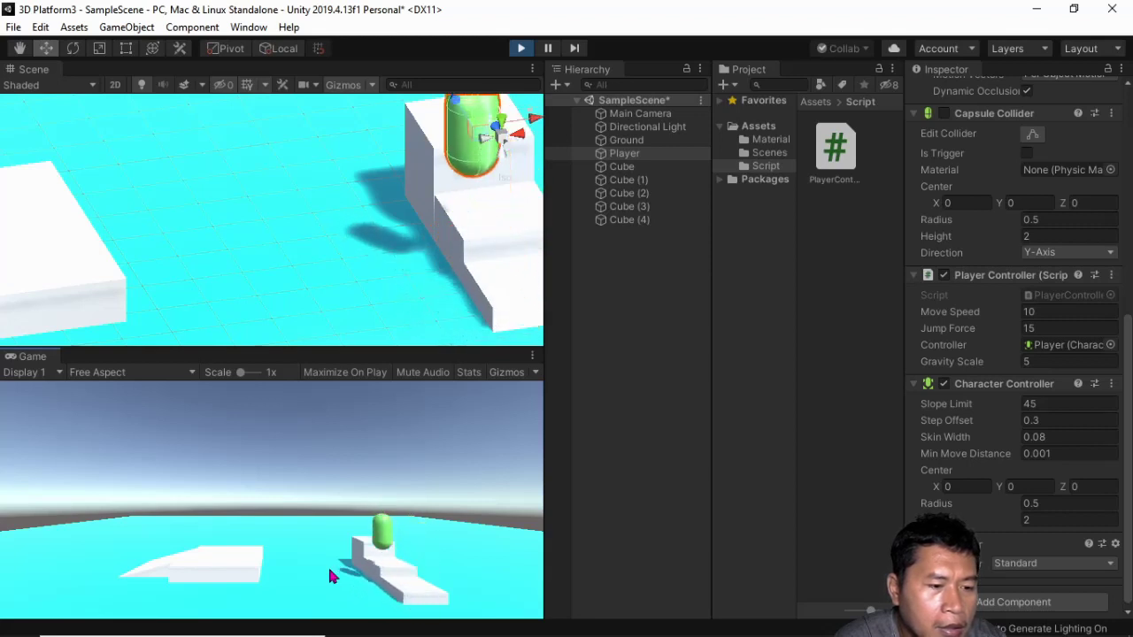
{"action": "key", "text": "d"}
{"action": "key", "text": "space"}
{"action": "key", "text": "a"}
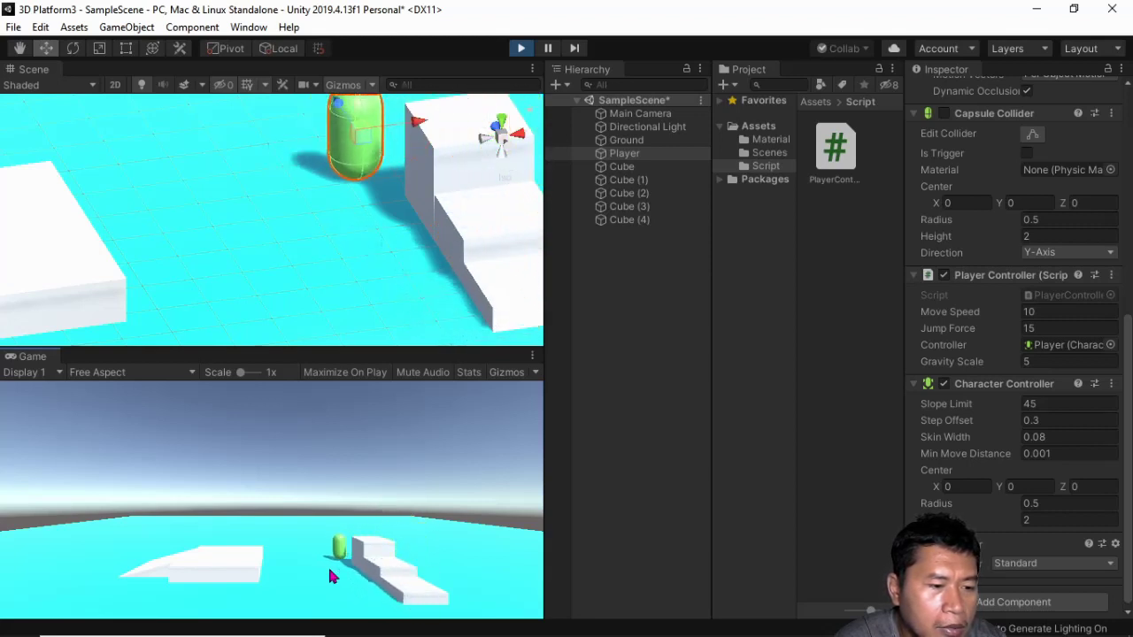
{"action": "left_click", "coordinate": [520, 47]}
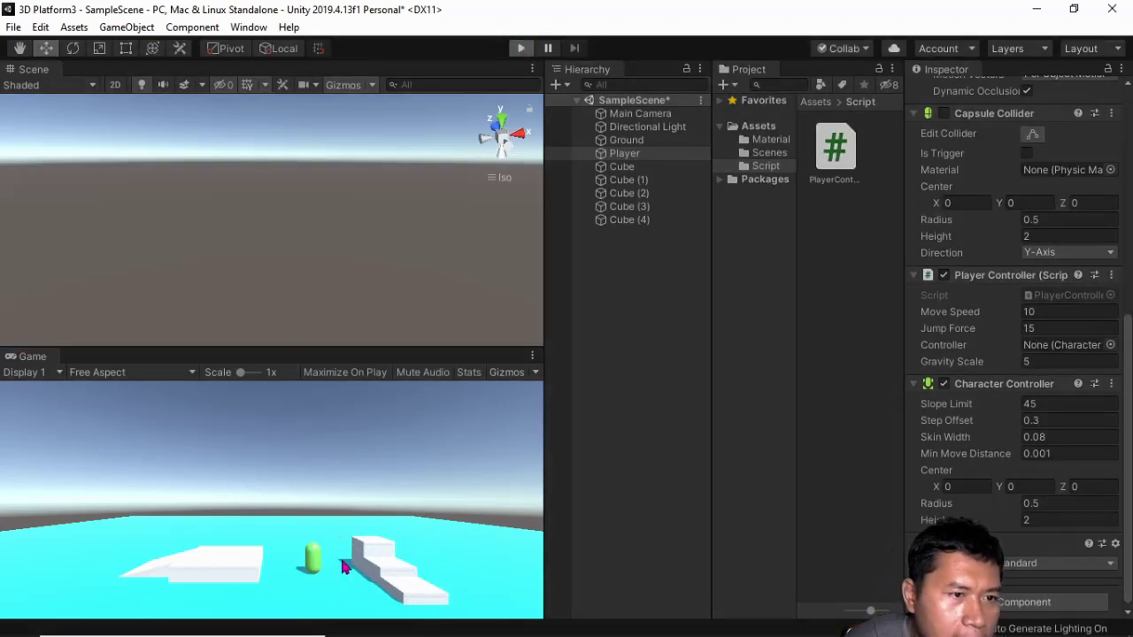
Step: Restart Play mode and jump the player onto the white platform and down beside the stairs
{"action": "key", "text": "ctrl+p"}
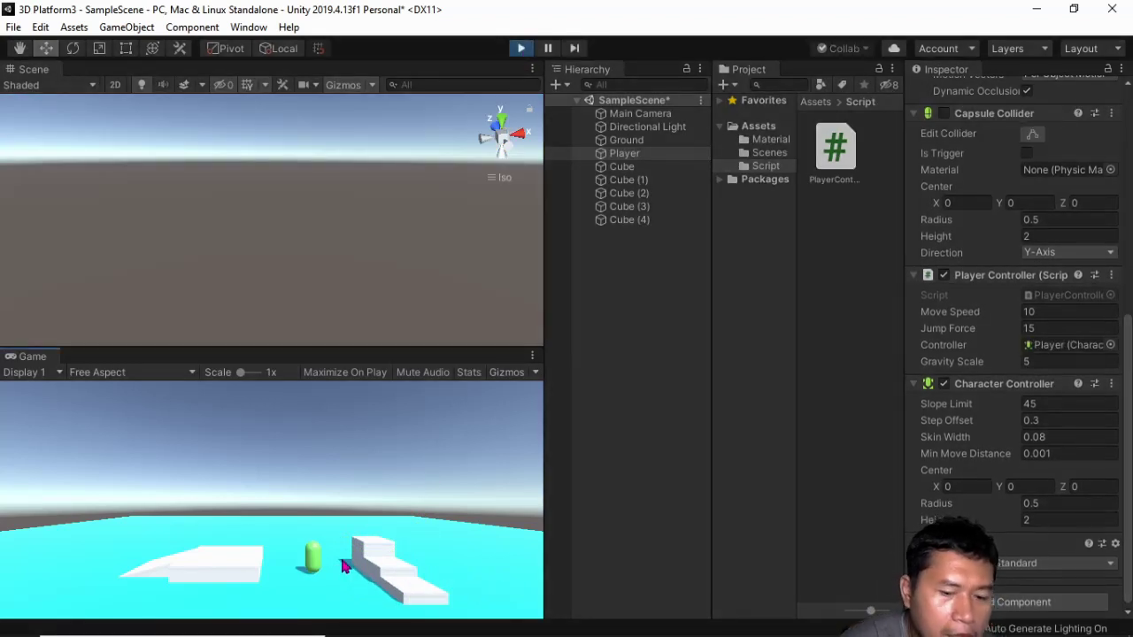
{"action": "key", "text": "space"}
{"action": "key", "text": "space"}
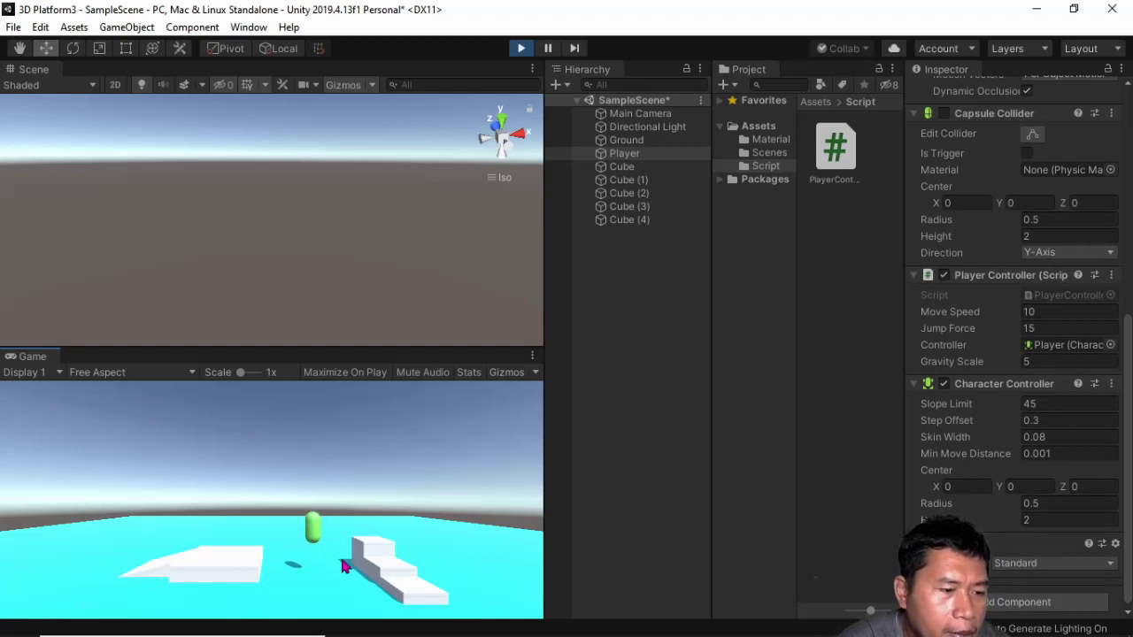
{"action": "key", "text": "space"}
{"action": "key", "text": "a"}
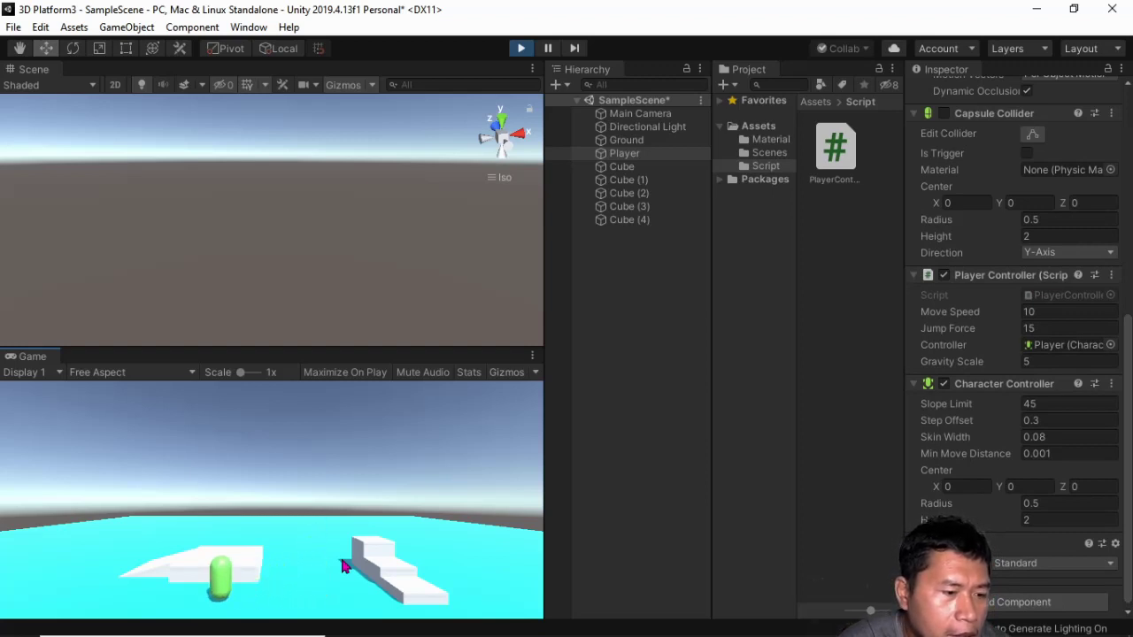
{"action": "key", "text": "d"}
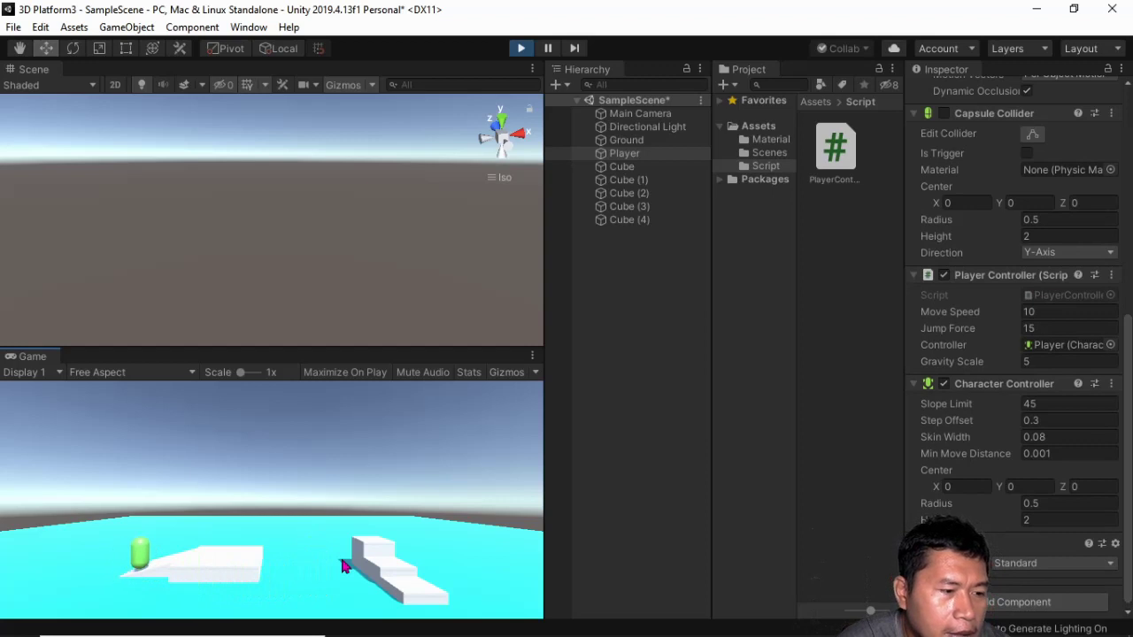
{"action": "key", "text": "space"}
{"action": "key", "text": "a"}
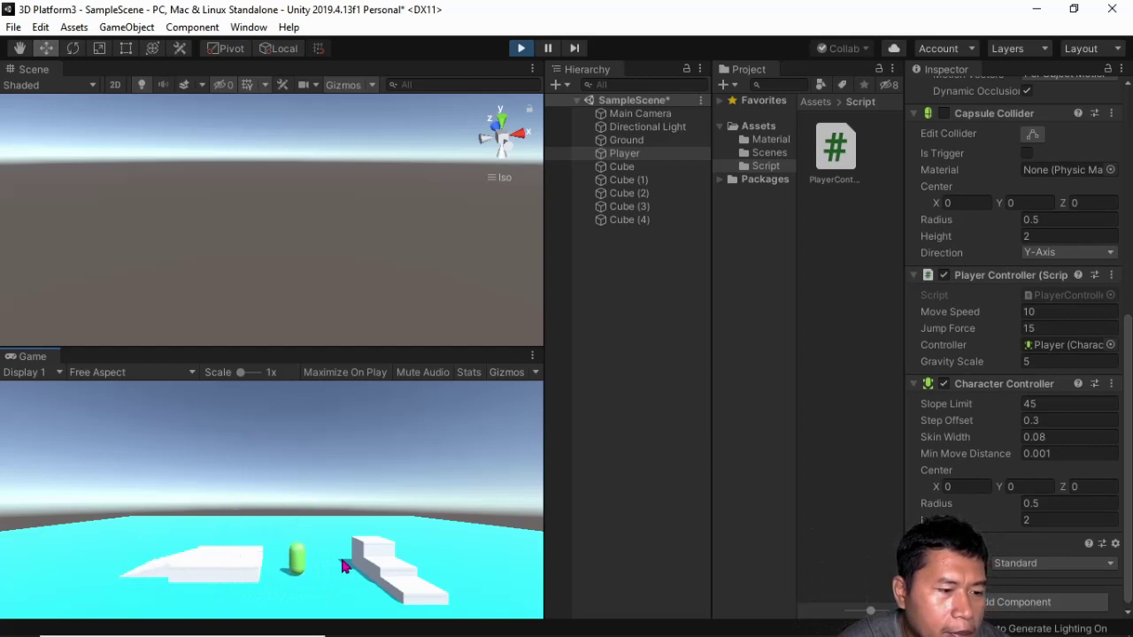
{"action": "key", "text": "space"}
{"action": "key", "text": "d"}
{"action": "key", "text": "space"}
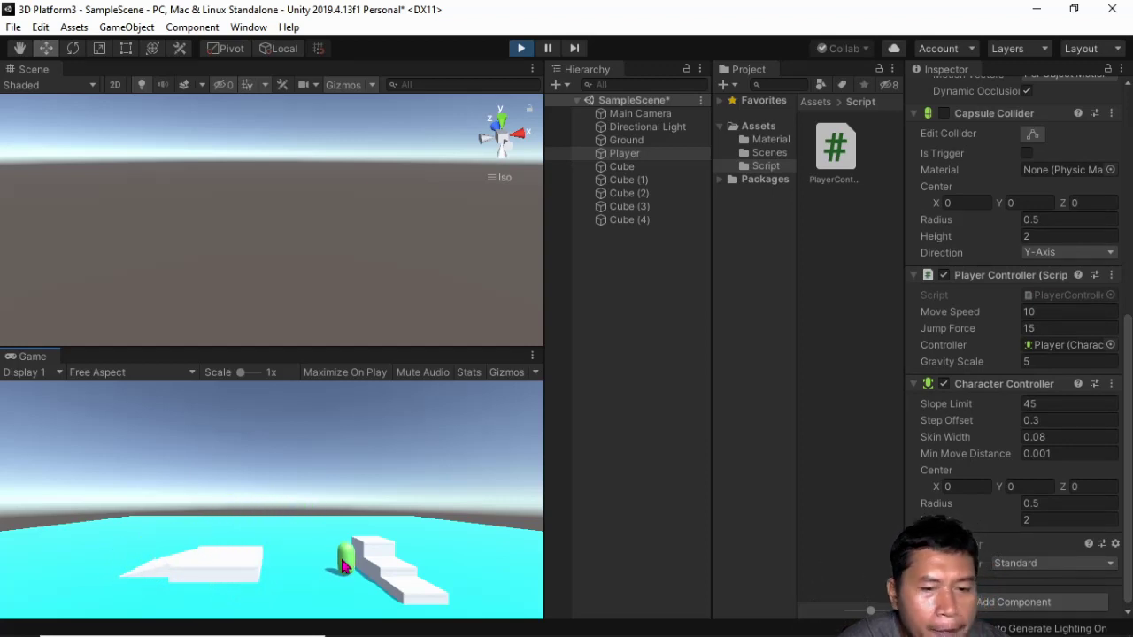
Step: Hop the player between the platform and stairs, then exit Play mode and deselect Player
{"action": "key", "text": "a"}
{"action": "key", "text": "space"}
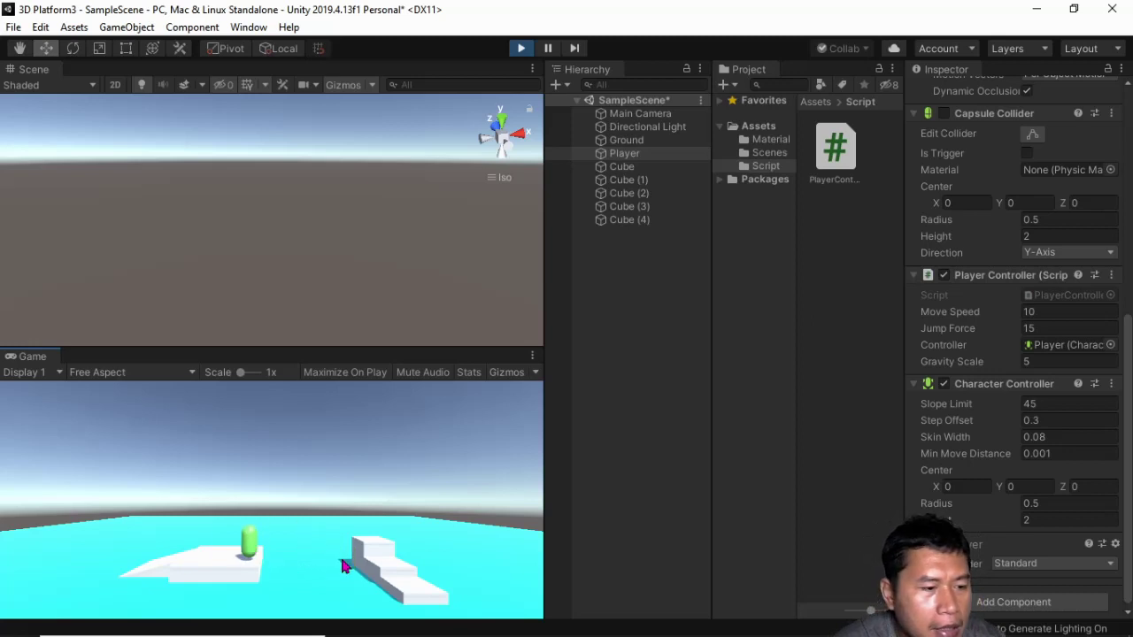
{"action": "key", "text": "space"}
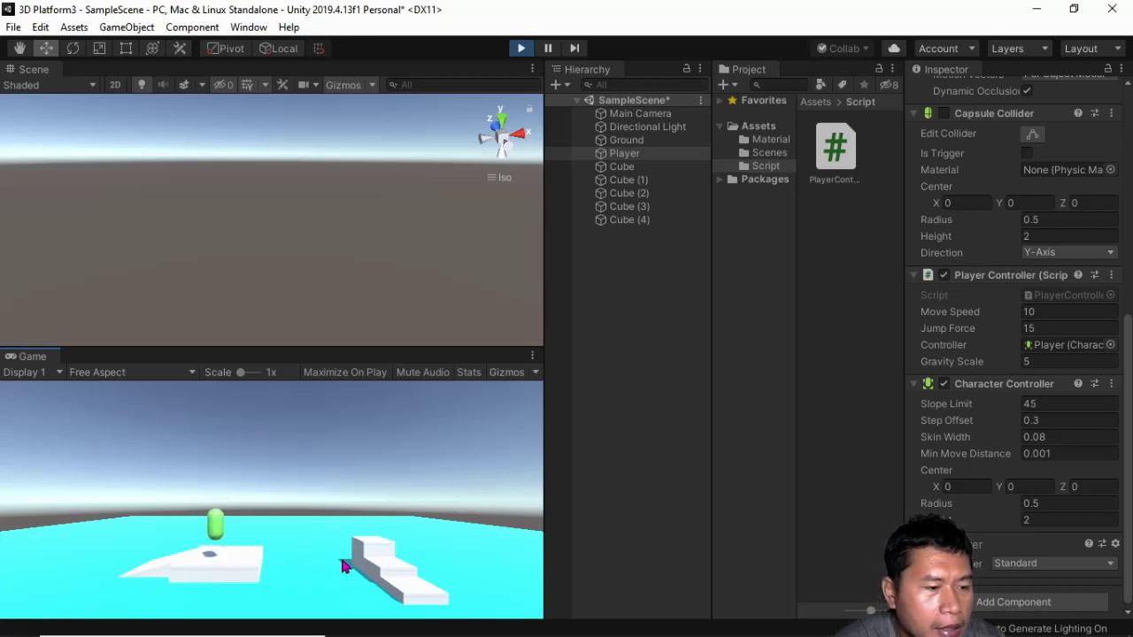
{"action": "key", "text": "d"}
{"action": "key", "text": "d"}
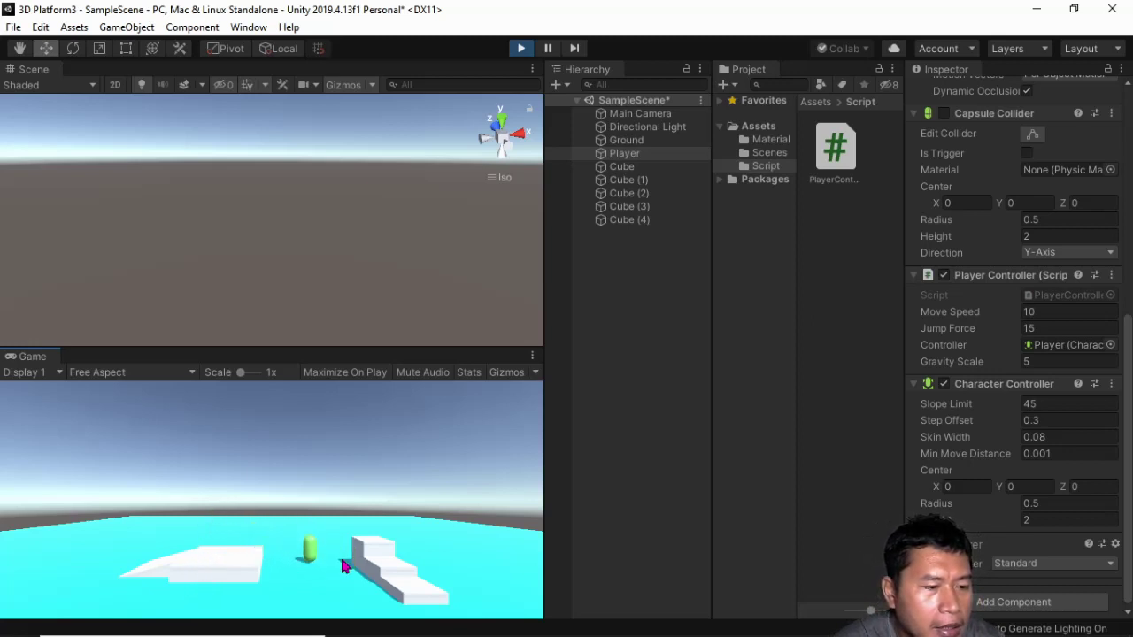
{"action": "key", "text": "s"}
{"action": "key", "text": "w"}
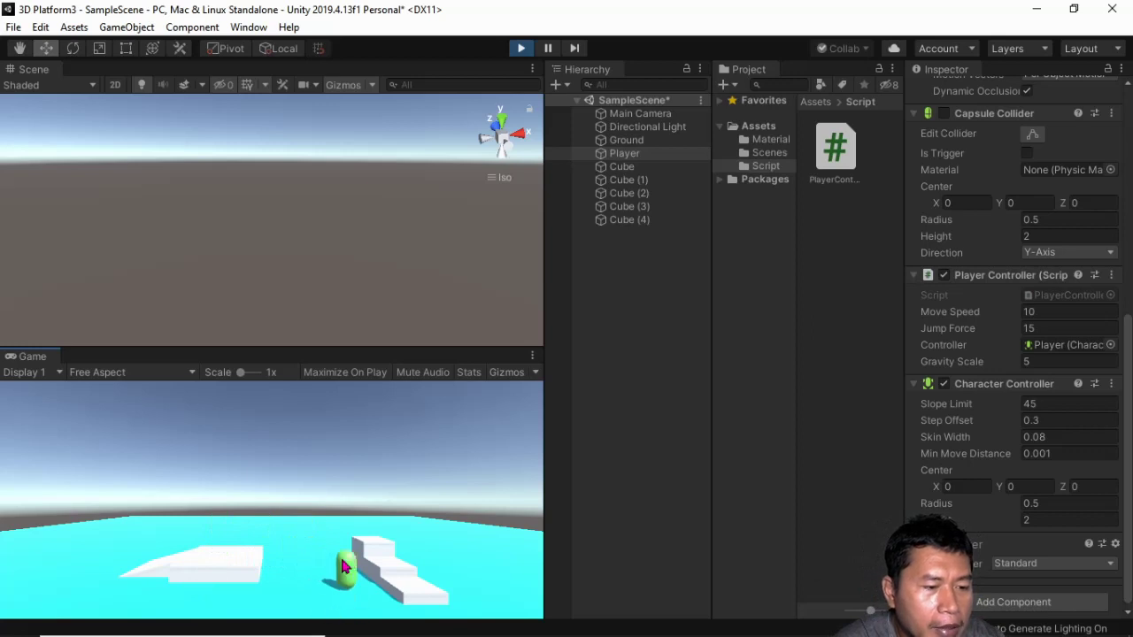
{"action": "key", "text": "space"}
{"action": "key", "text": "space"}
{"action": "key", "text": "a"}
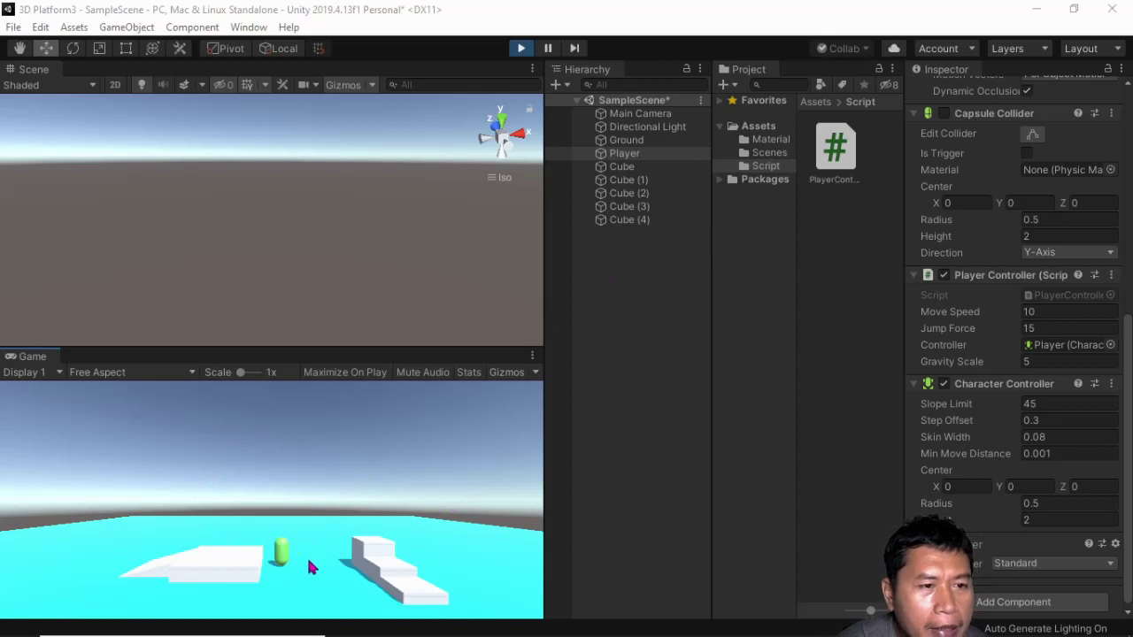
{"action": "left_click", "coordinate": [523, 50]}
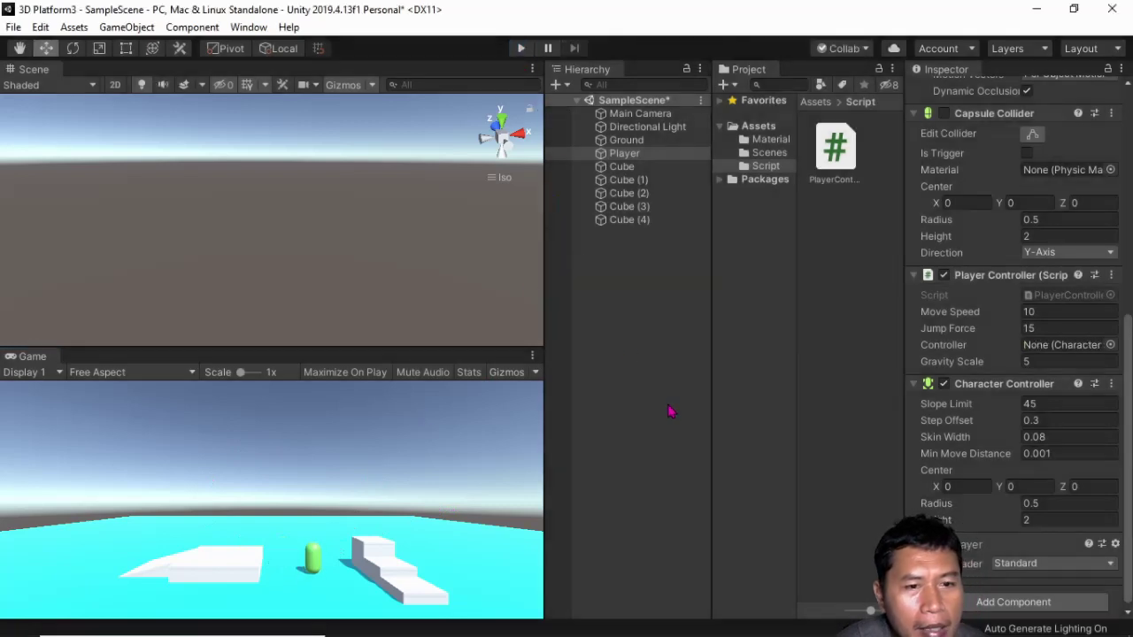
{"action": "left_click", "coordinate": [884, 273]}
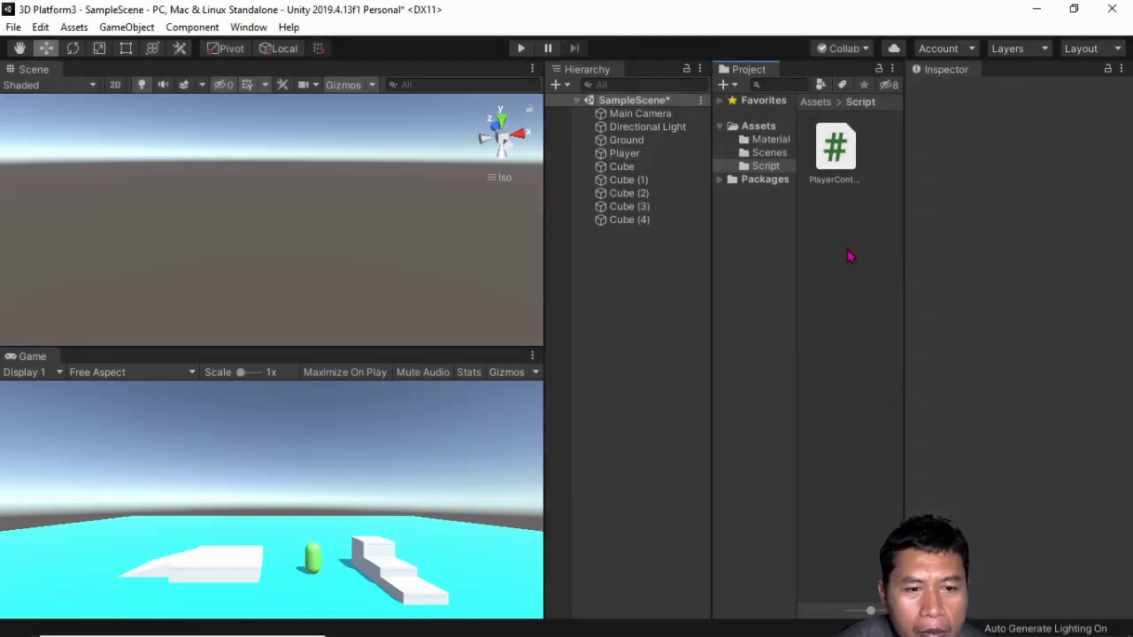
Step: Add a new C# script in the Script folder and name it CameraController
{"action": "right_click", "coordinate": [849, 257]}
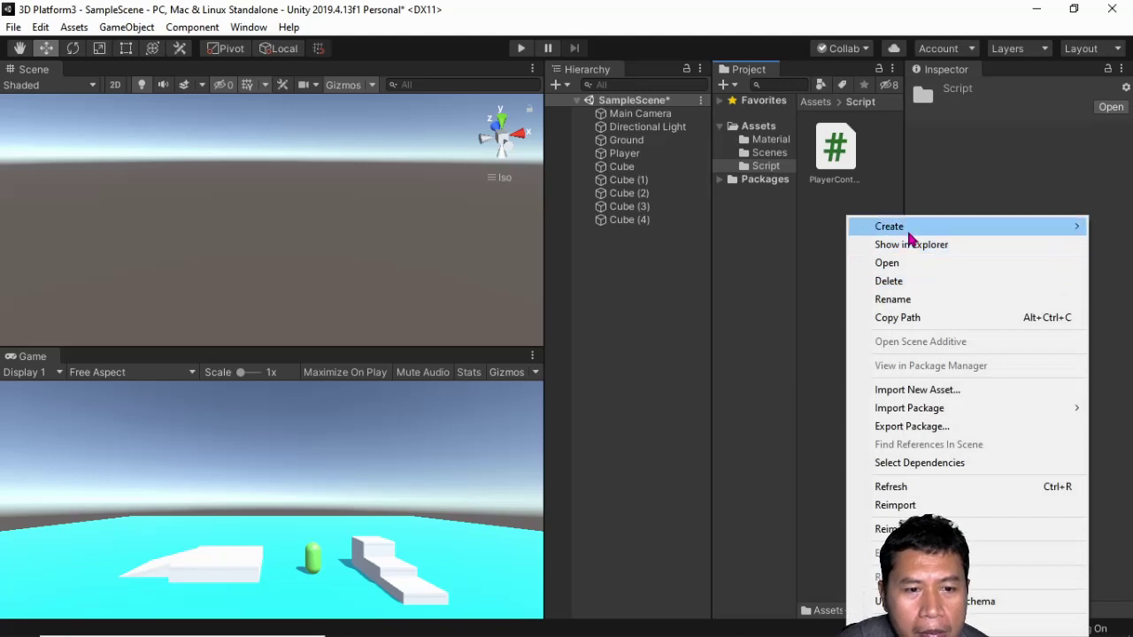
{"action": "mouse_move", "coordinate": [876, 228]}
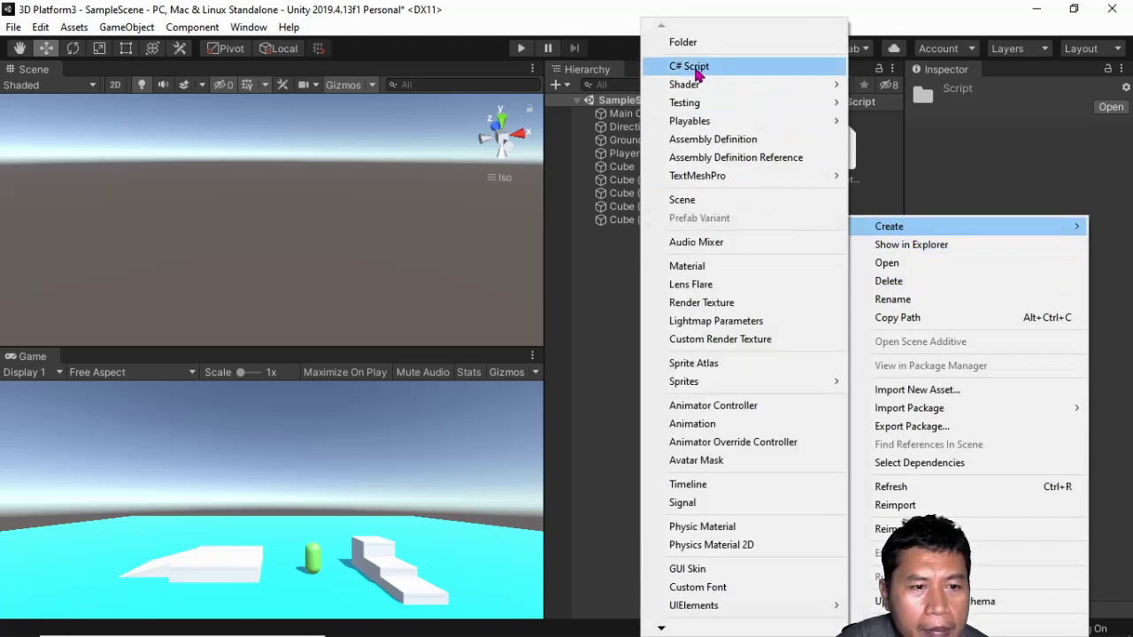
{"action": "left_click", "coordinate": [689, 67]}
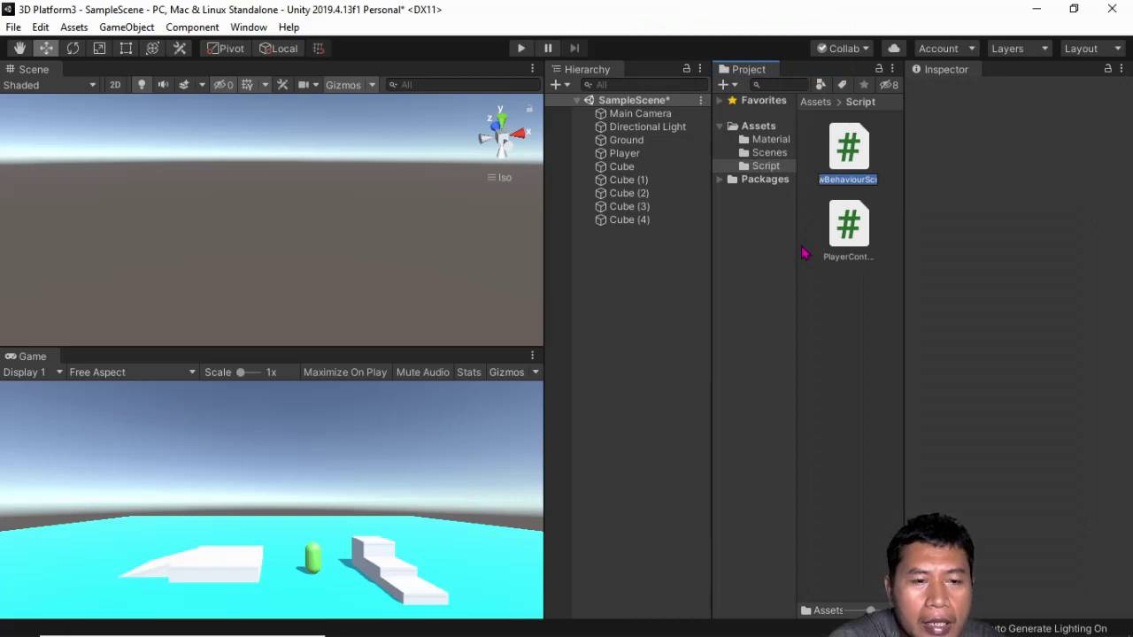
{"action": "type", "text": "Camera"}
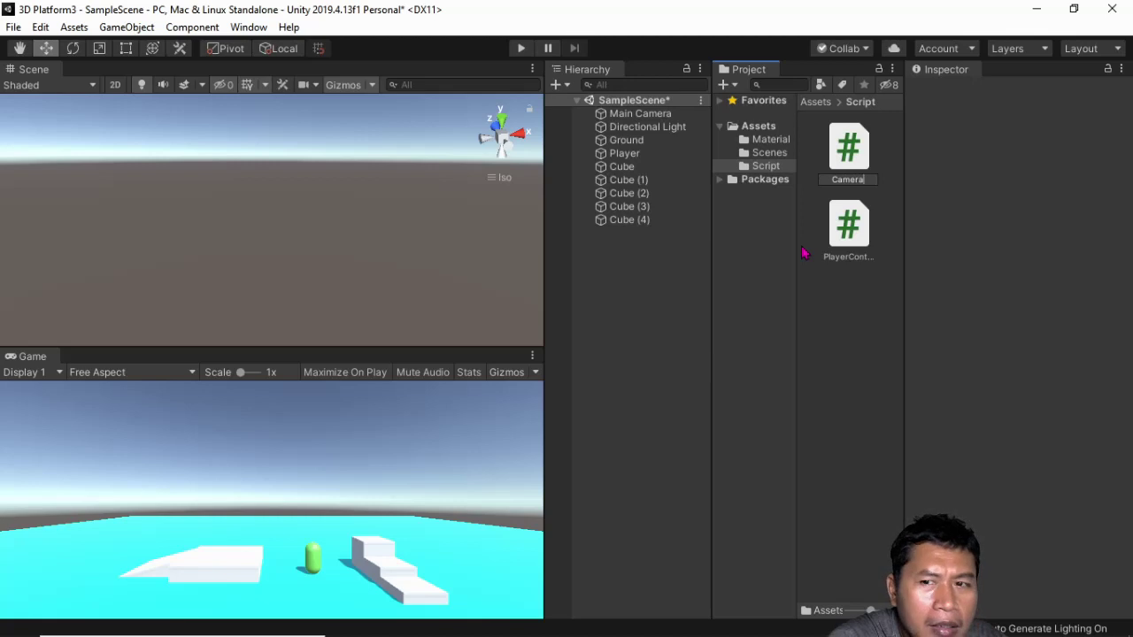
{"action": "type", "text": "troller"}
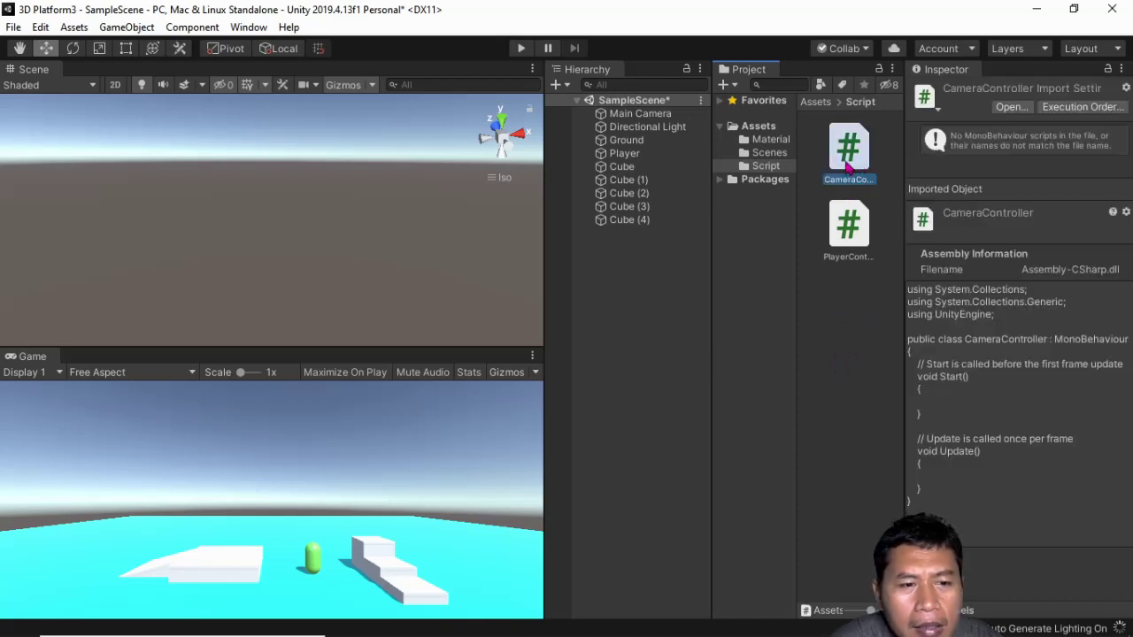
Step: Drag CameraController onto the Main Camera's Inspector and open the script in the code editor
{"action": "left_click", "coordinate": [642, 117]}
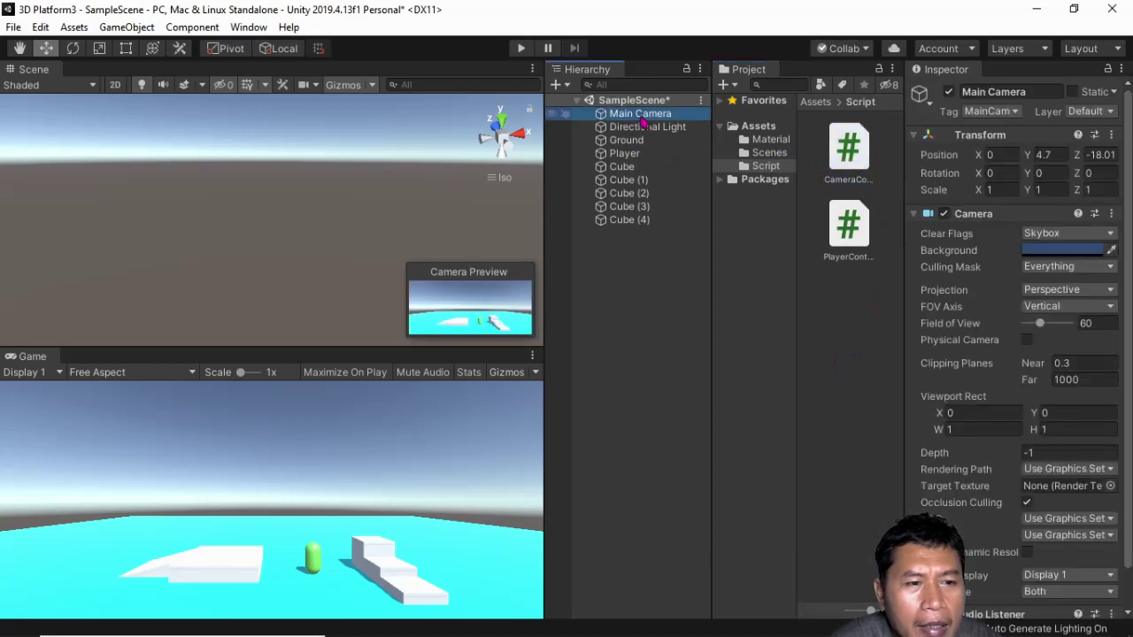
{"action": "scroll", "coordinate": [1087, 416], "scroll_direction": "down", "scroll_amount": 2}
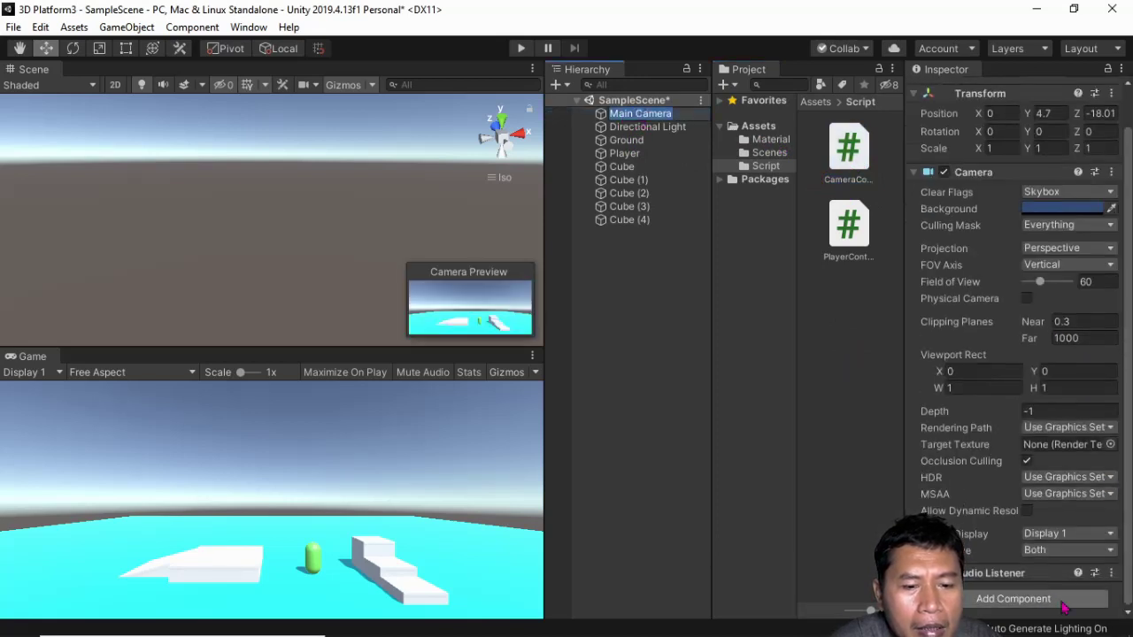
{"action": "mouse_move", "coordinate": [845, 160]}
{"action": "left_mouse_down"}
{"action": "mouse_move", "coordinate": [1012, 600]}
{"action": "mouse_move", "coordinate": [1021, 590]}
{"action": "left_mouse_up"}
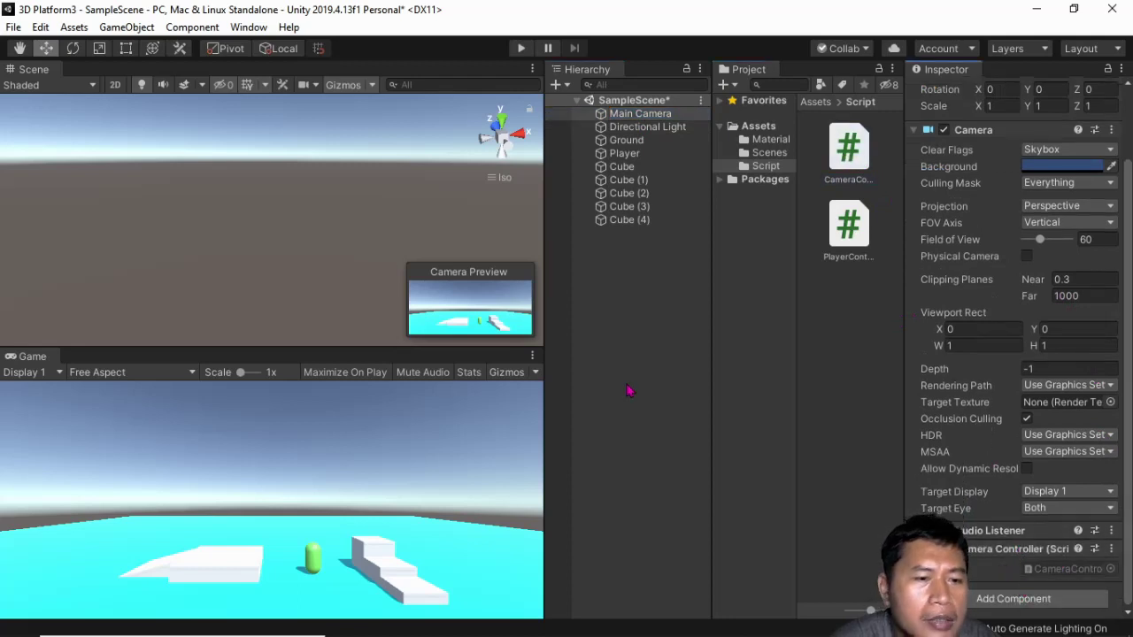
{"action": "double_click", "coordinate": [855, 165]}
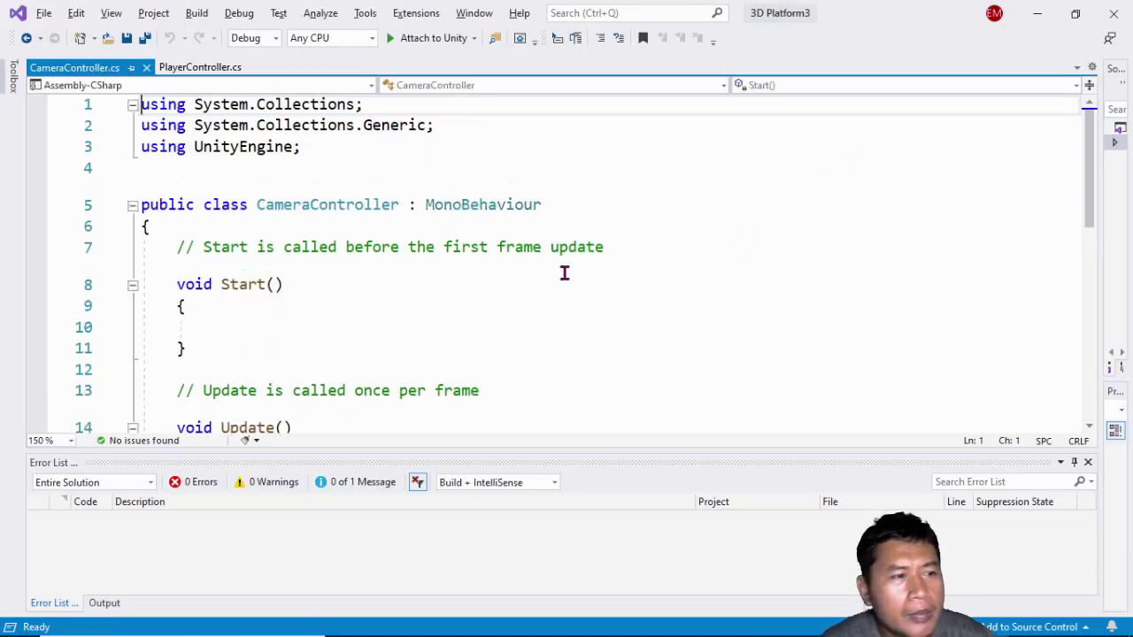
Step: Declare 'public Transform target;' at the top of the CameraController class
{"action": "scroll", "coordinate": [553, 272], "scroll_direction": "down", "scroll_amount": 1}
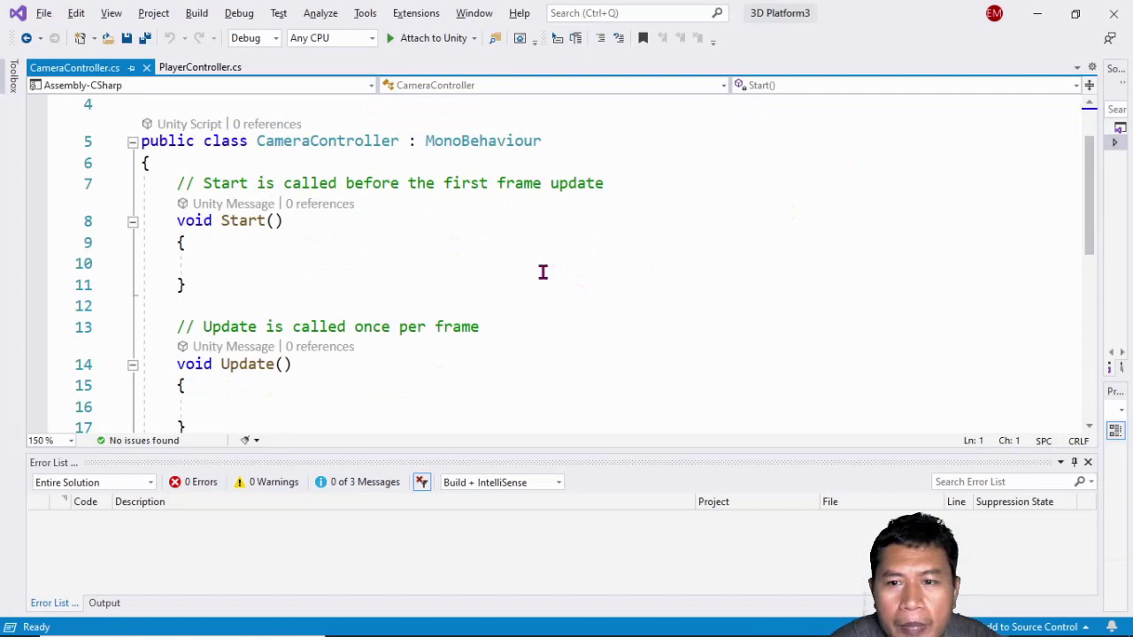
{"action": "left_click", "coordinate": [368, 163]}
{"action": "key", "text": "Return"}
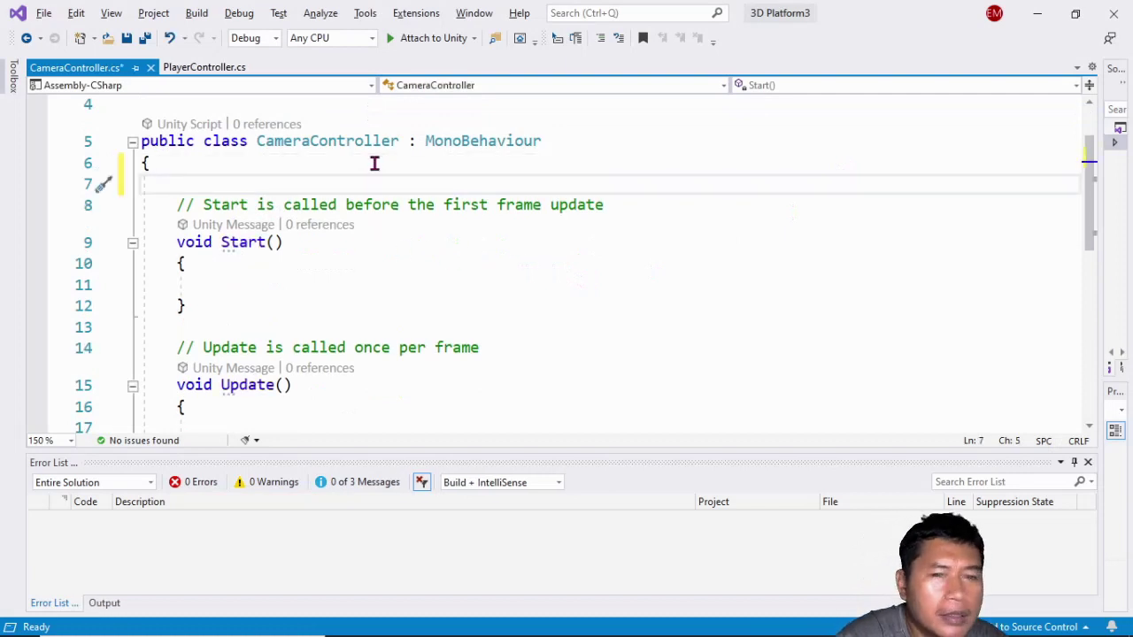
{"action": "type", "text": "pub"}
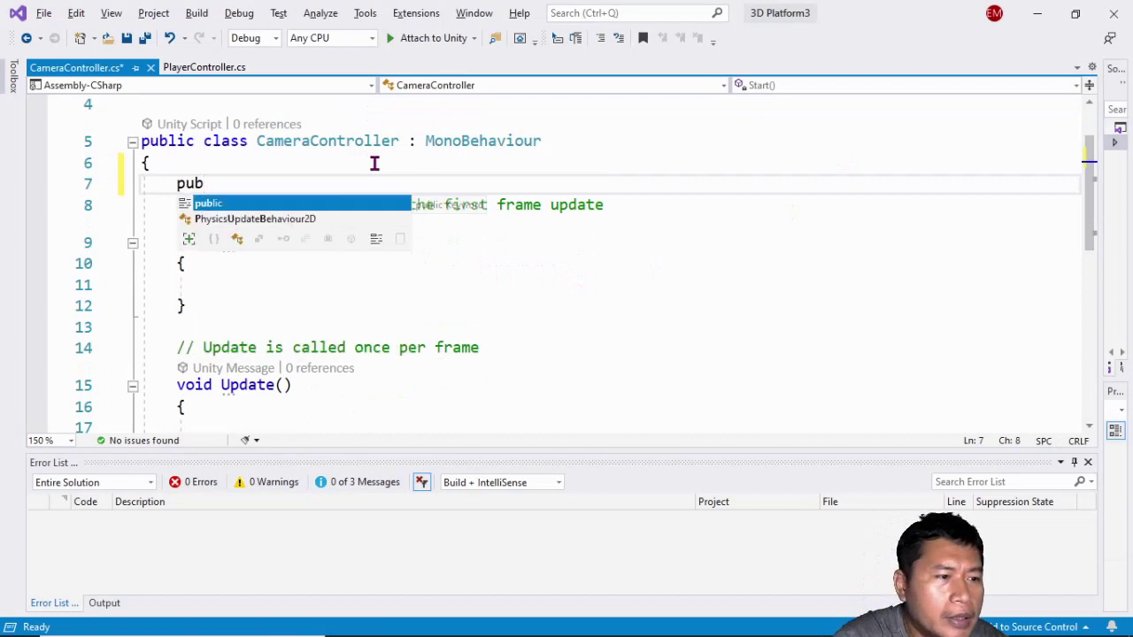
{"action": "key", "text": "Tab"}
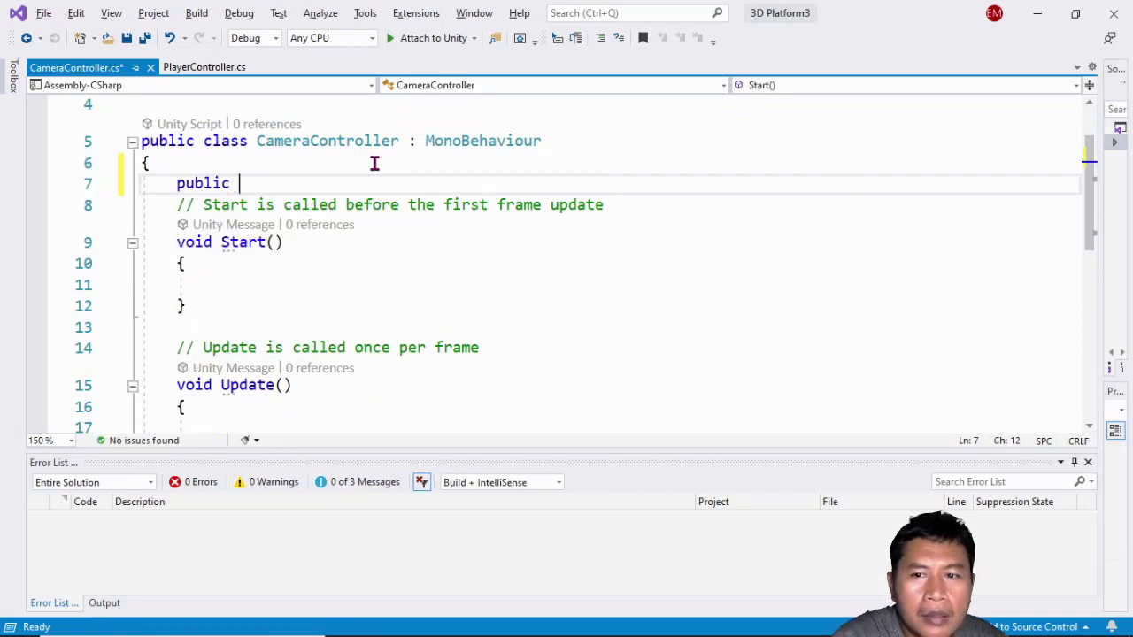
{"action": "type", "text": "Transform target"}
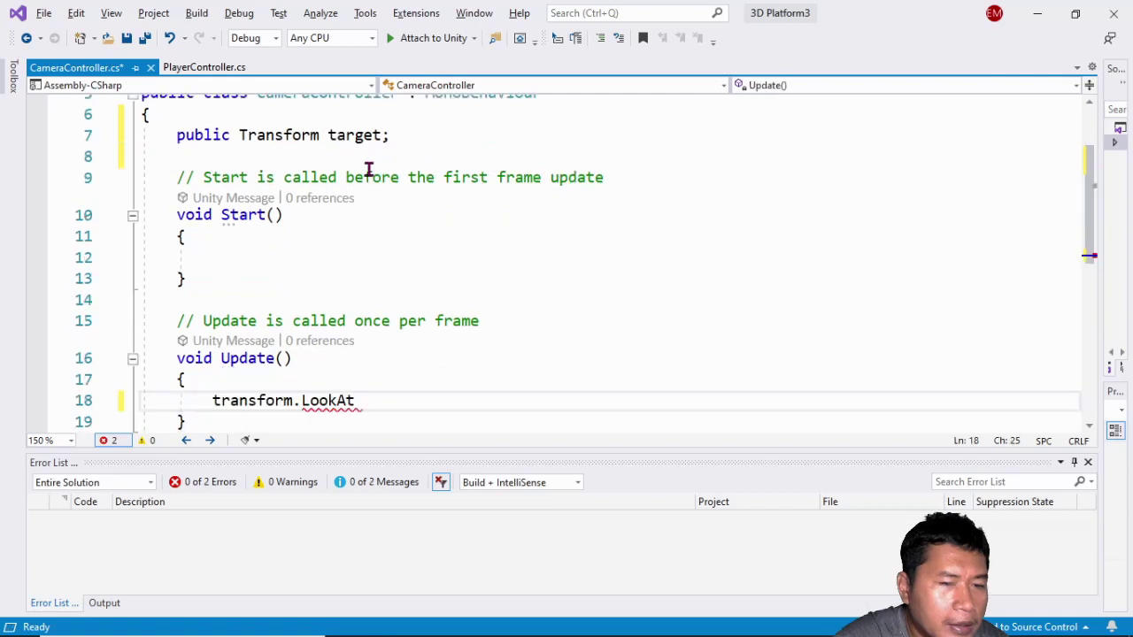
Step: Call transform.LookAt(target.transform); in Update, save the script and return to Unity
{"action": "type", "text": "("}
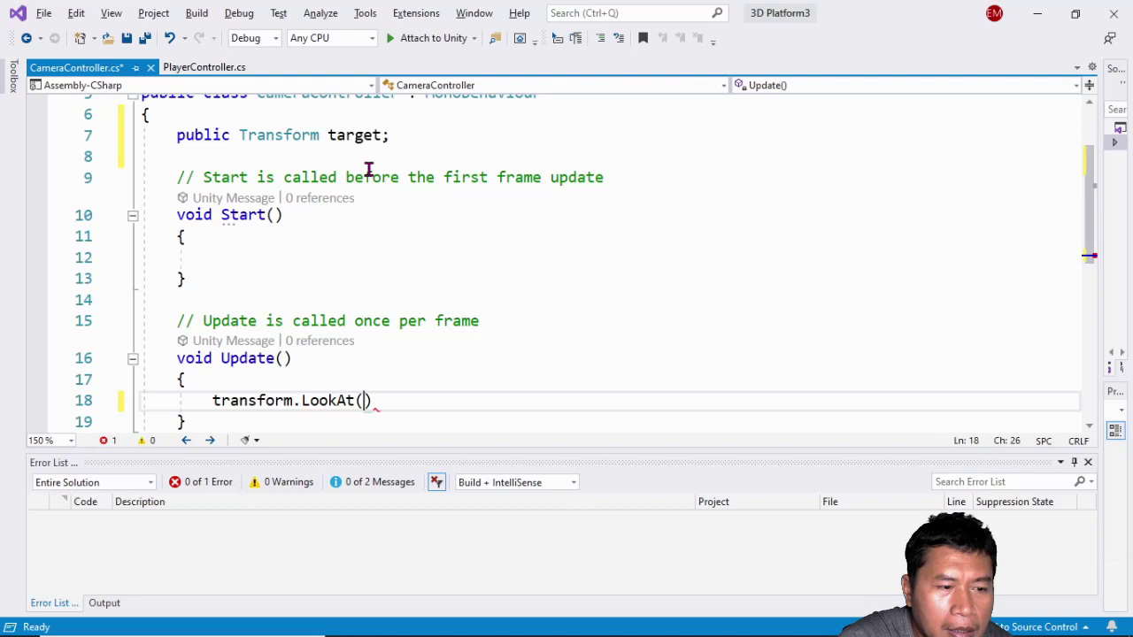
{"action": "type", "text": "target.t"}
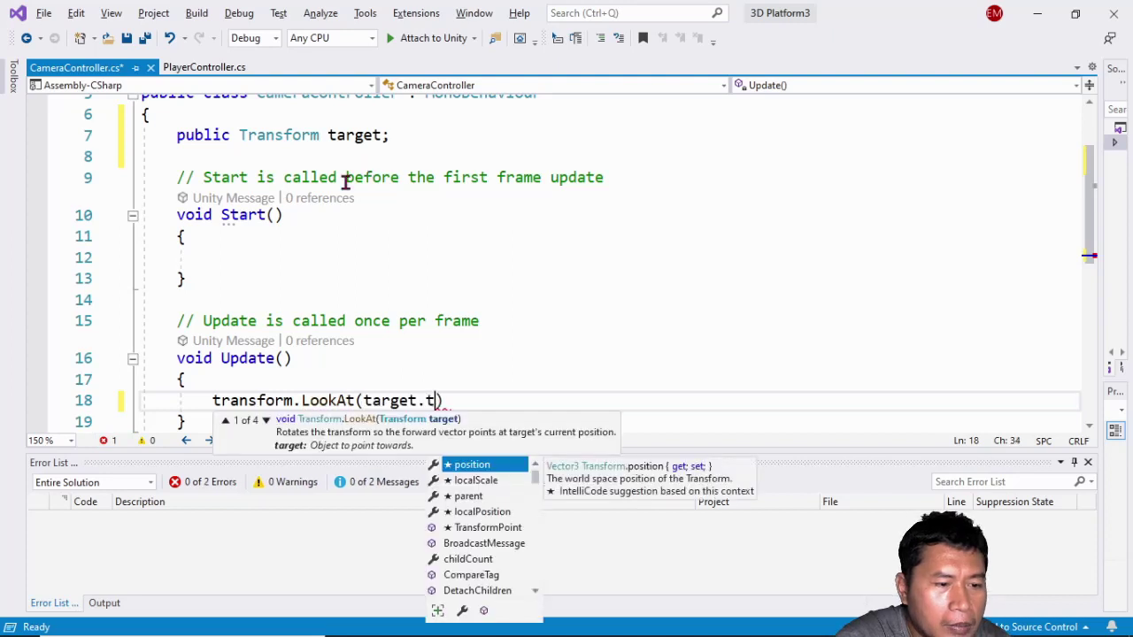
{"action": "type", "text": "ra"}
{"action": "key", "text": "Tab"}
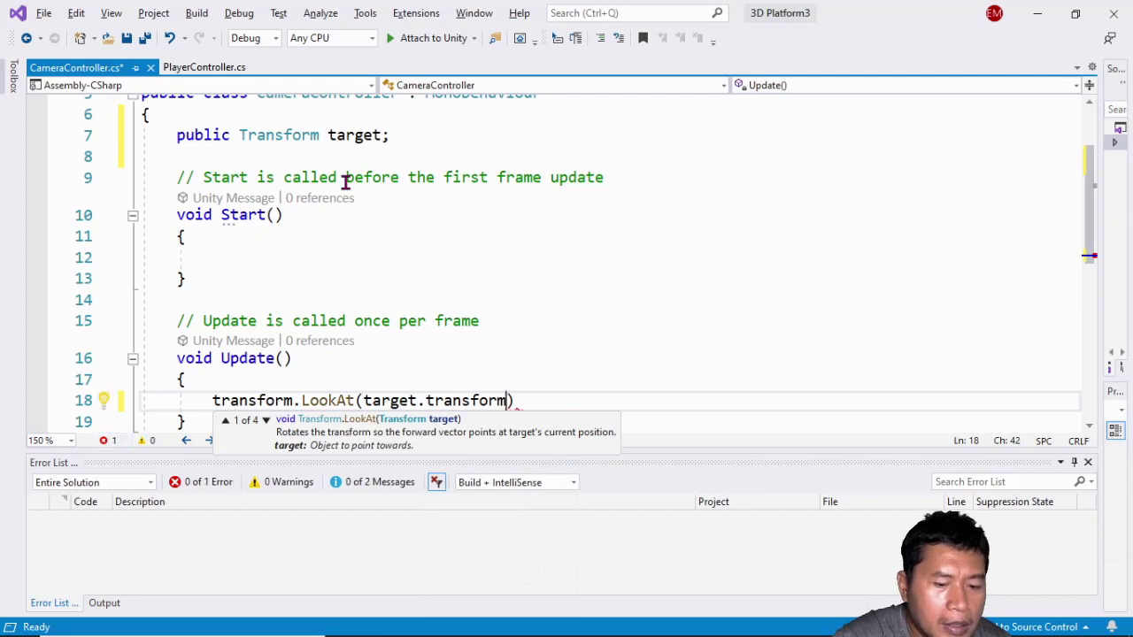
{"action": "key", "text": "Right"}
{"action": "type", "text": ";"}
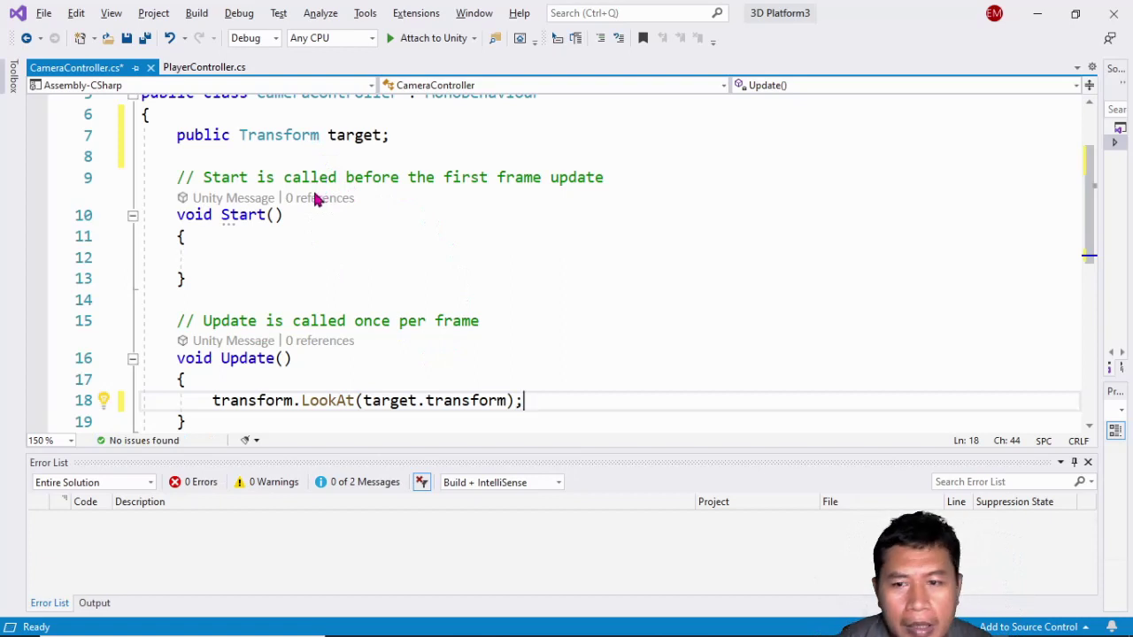
{"action": "key", "text": "ctrl+s"}
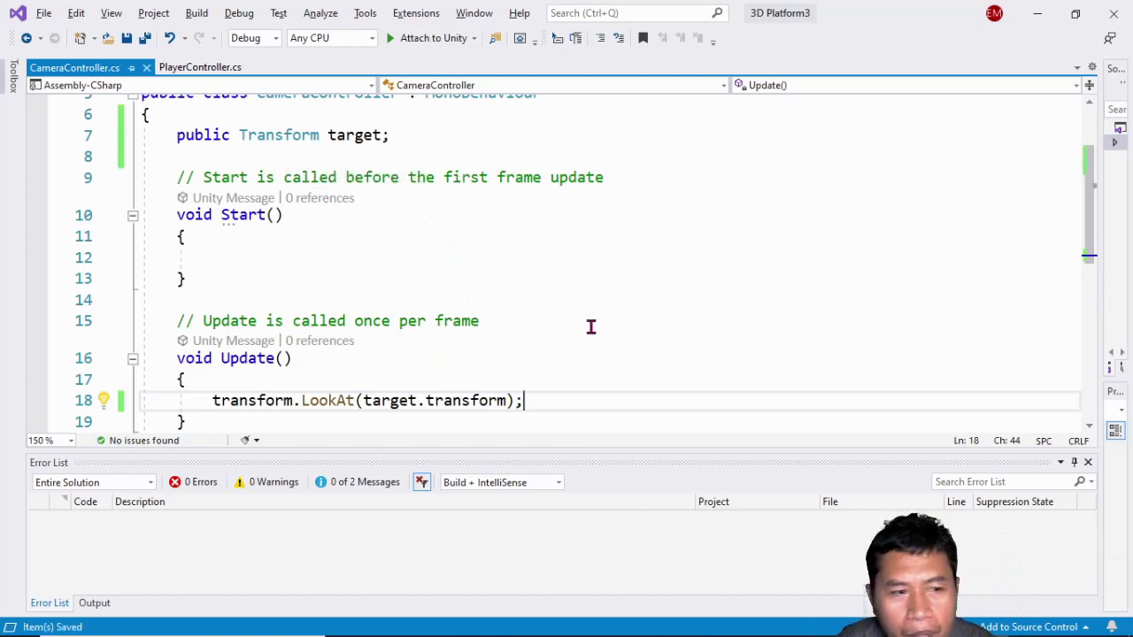
{"action": "key", "text": "alt+Tab"}
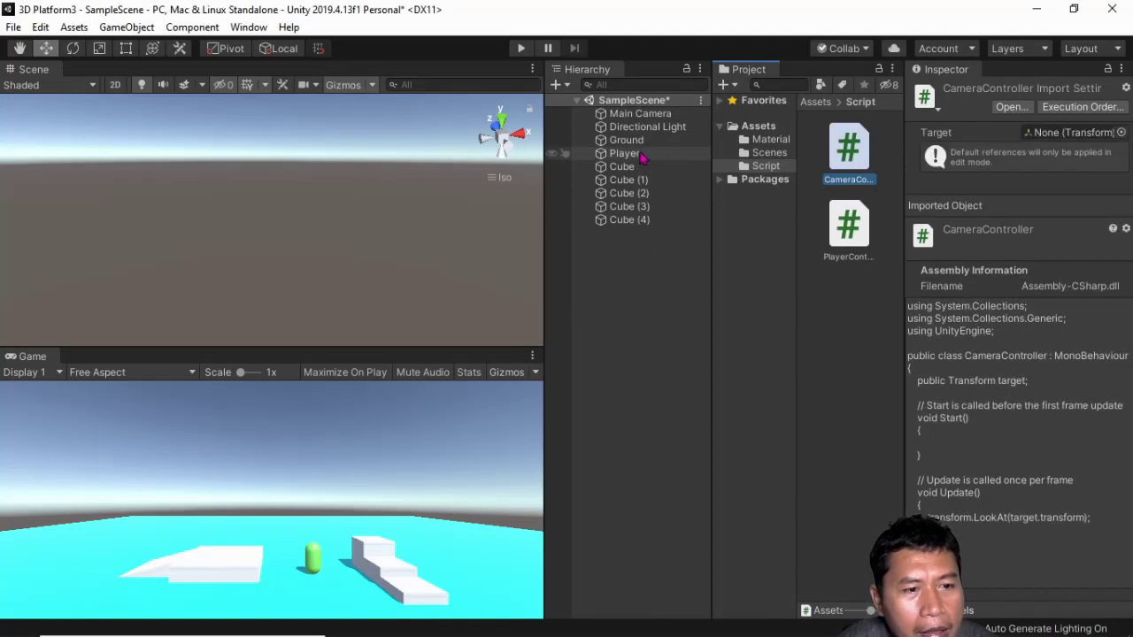
Step: Drag Player from the Hierarchy into the Main Camera's Camera Controller Target field
{"action": "left_click", "coordinate": [636, 115]}
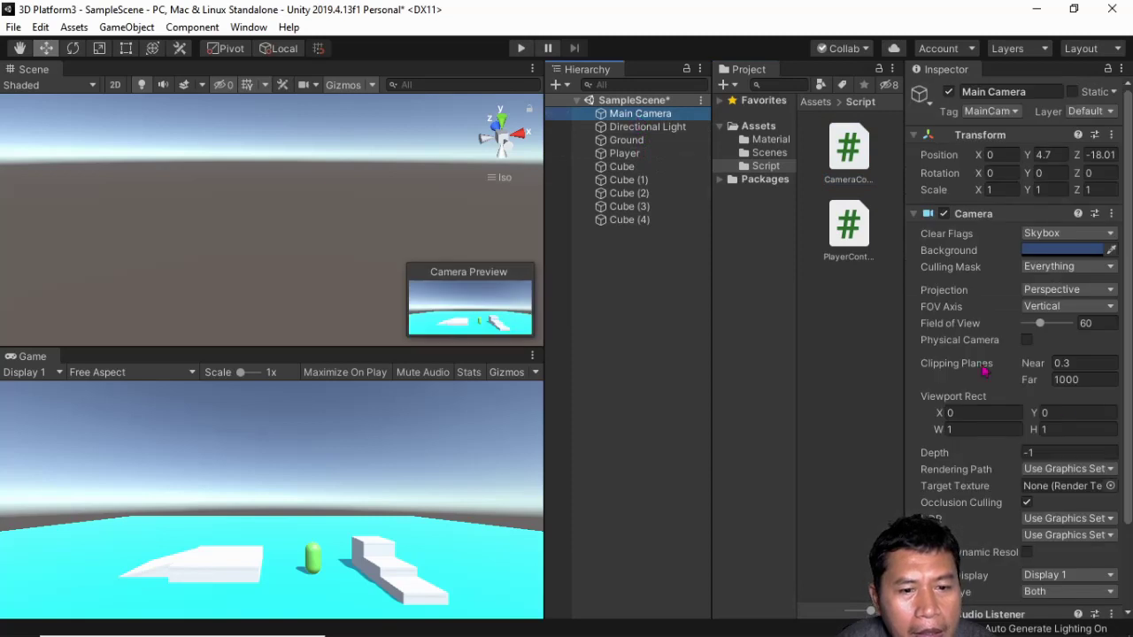
{"action": "scroll", "coordinate": [1101, 434], "scroll_direction": "down", "scroll_amount": 3}
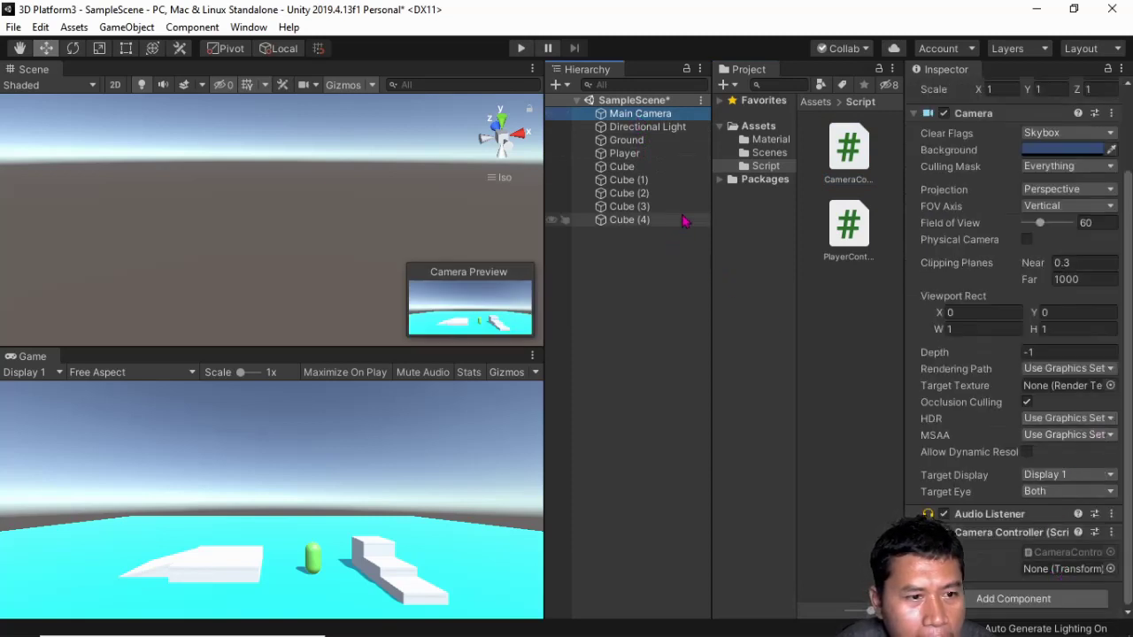
{"action": "left_click_drag", "start_coordinate": [635, 155], "coordinate": [1052, 567]}
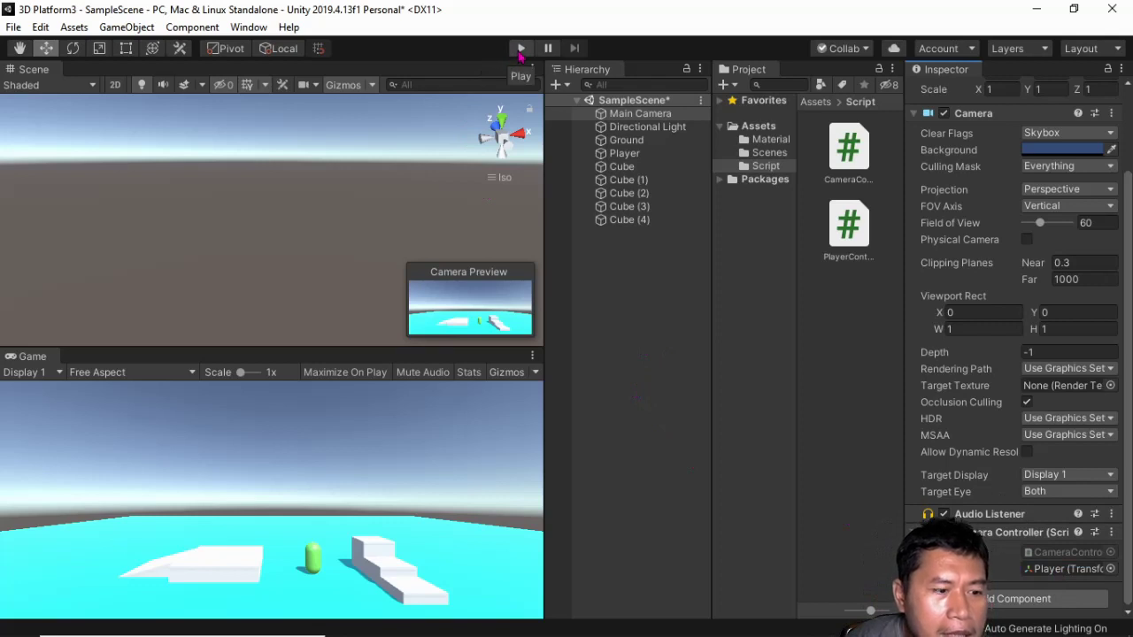
Step: Enter Play mode and walk the player around the platform to watch the camera track it
{"action": "left_click", "coordinate": [521, 50]}
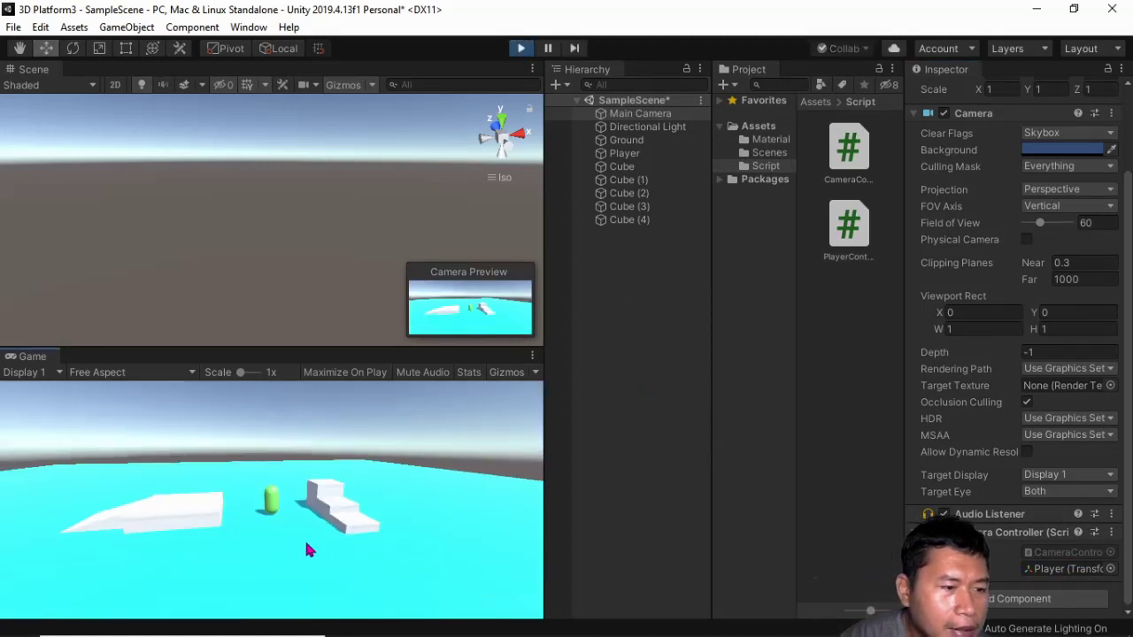
{"action": "key", "text": "d"}
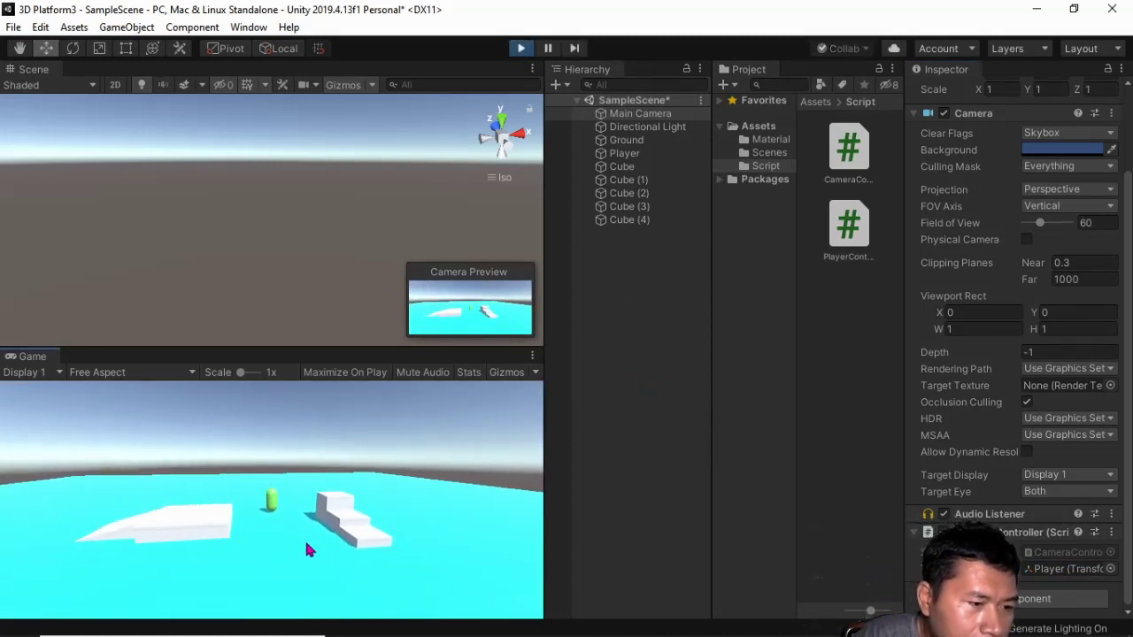
{"action": "key", "text": "d"}
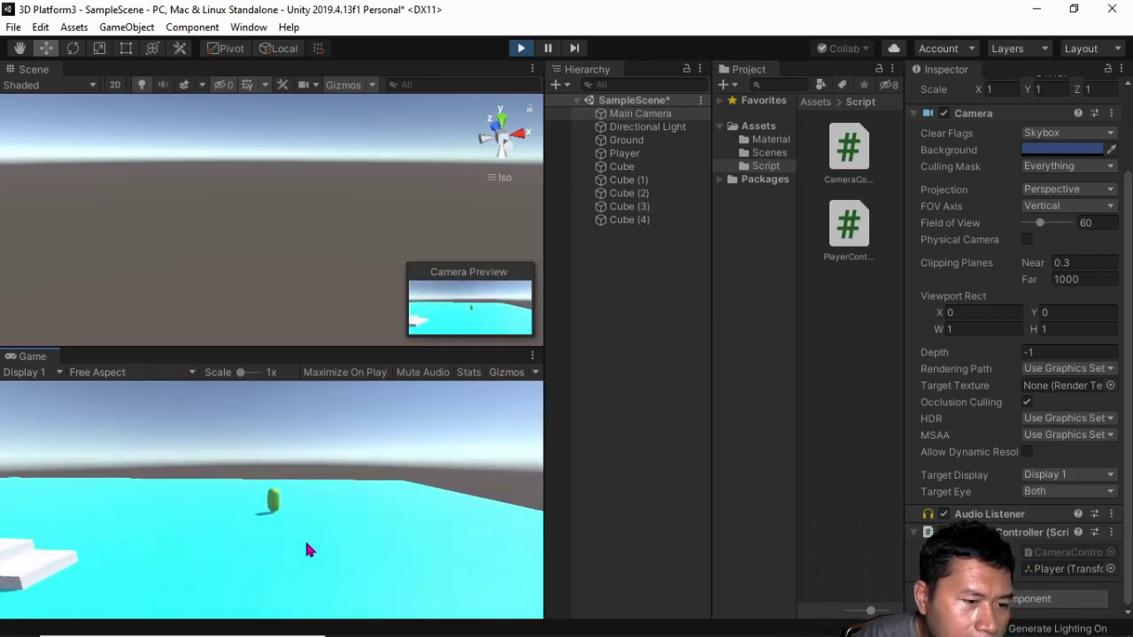
{"action": "key", "text": "s"}
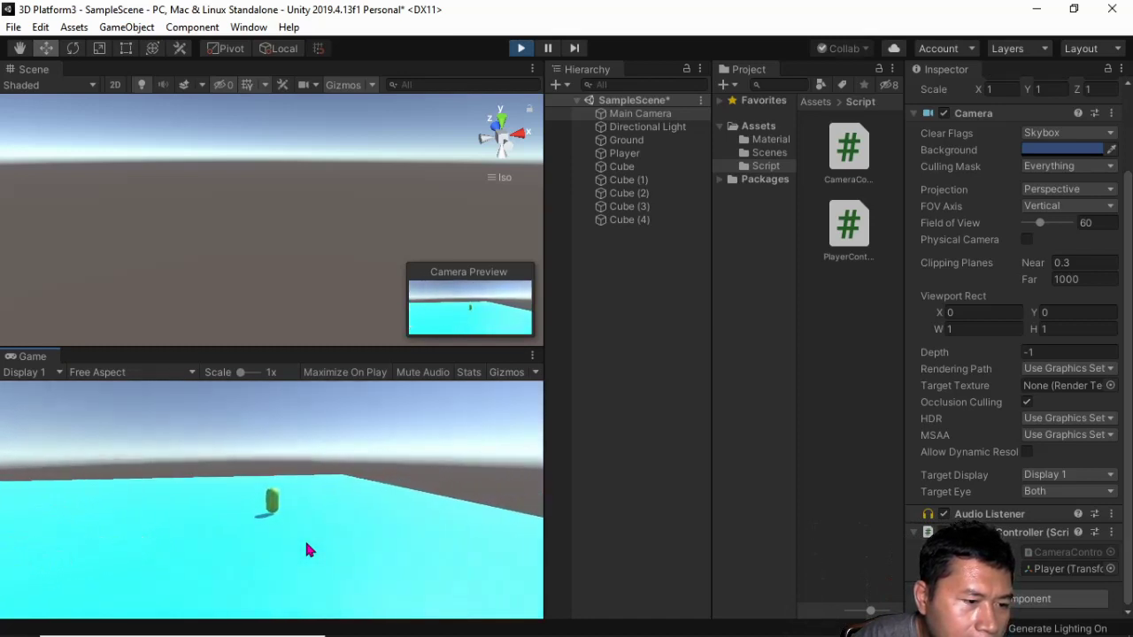
{"action": "key", "text": "s"}
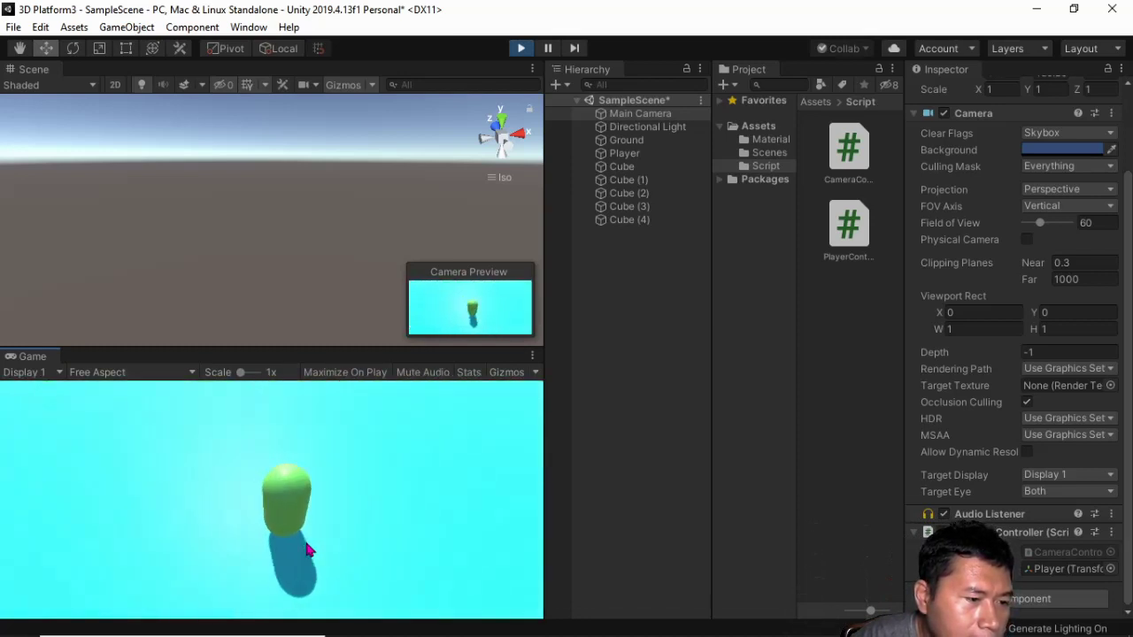
{"action": "key", "text": "w"}
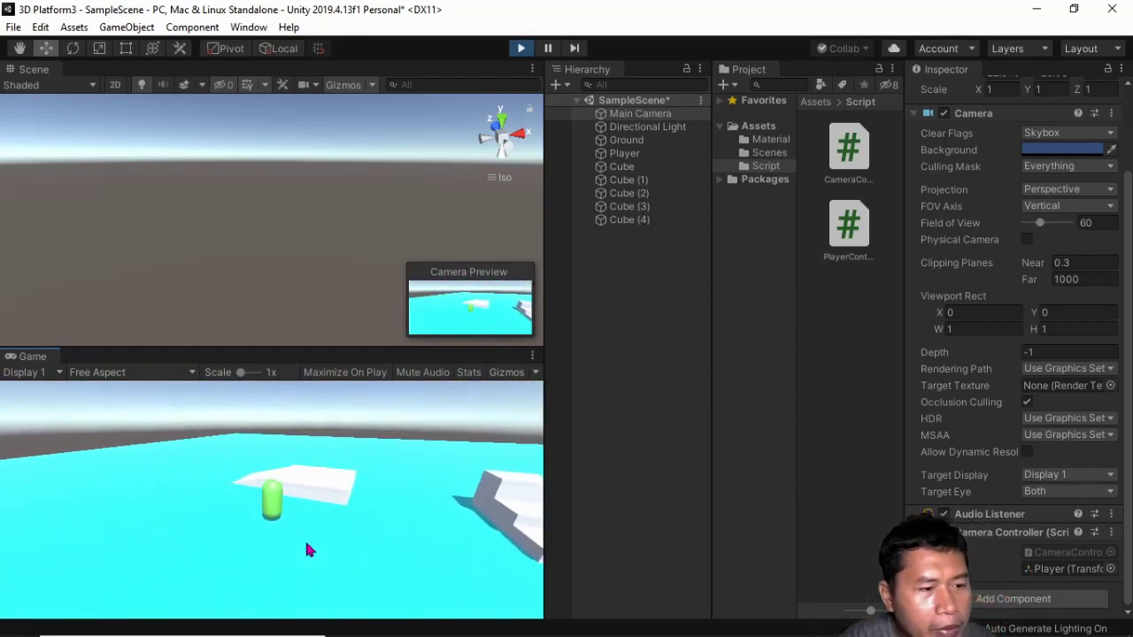
{"action": "key", "text": "a"}
{"action": "key", "text": "w"}
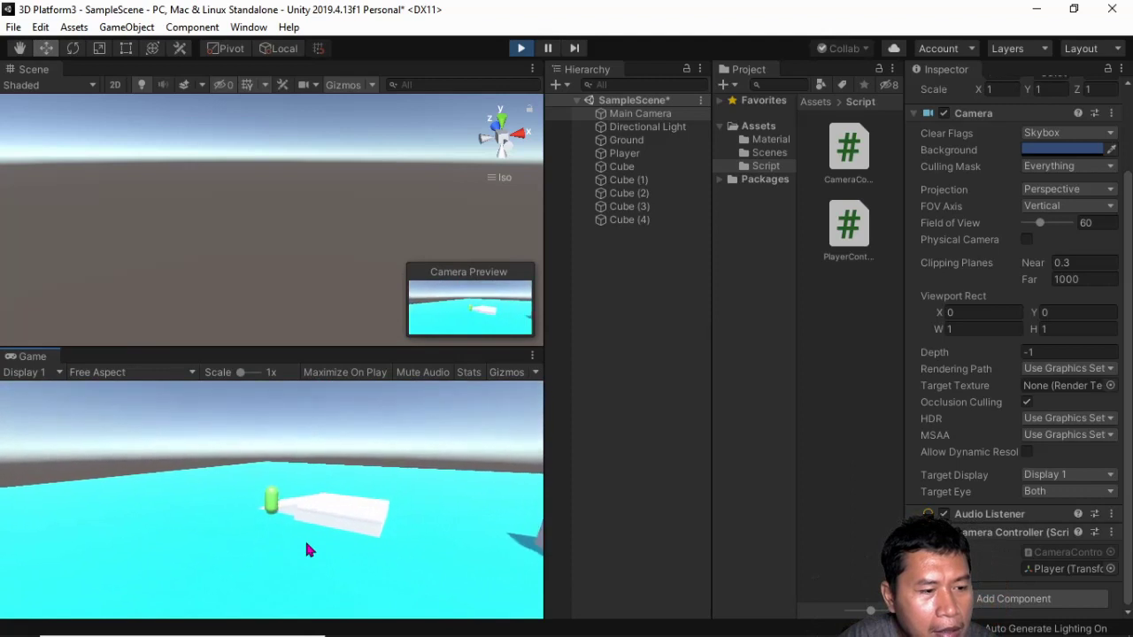
{"action": "key", "text": "w"}
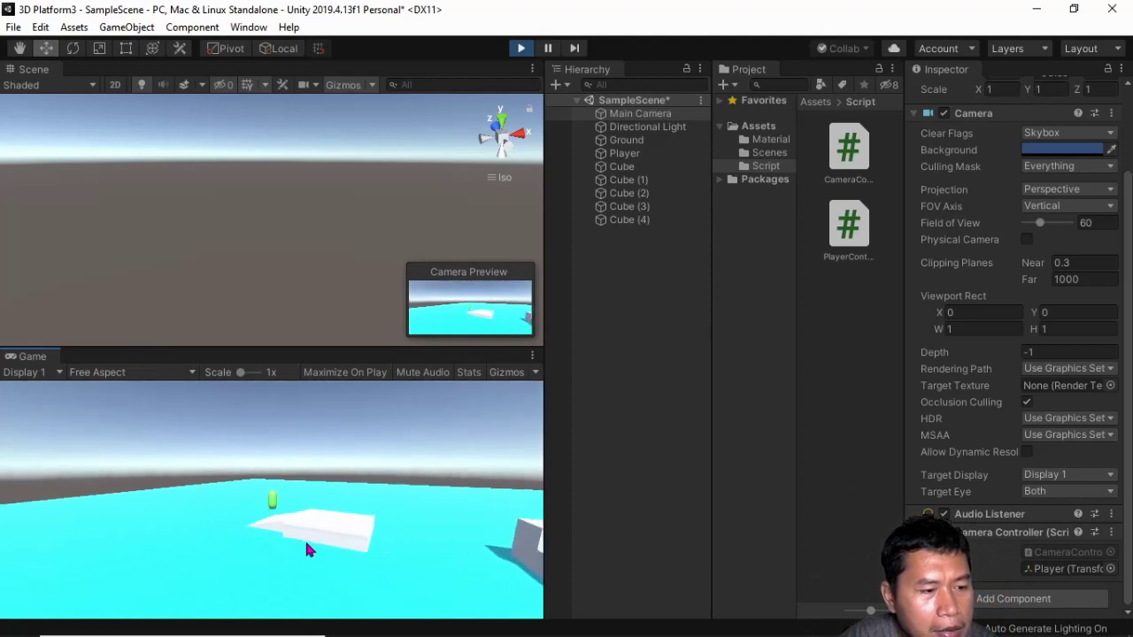
{"action": "key", "text": "d"}
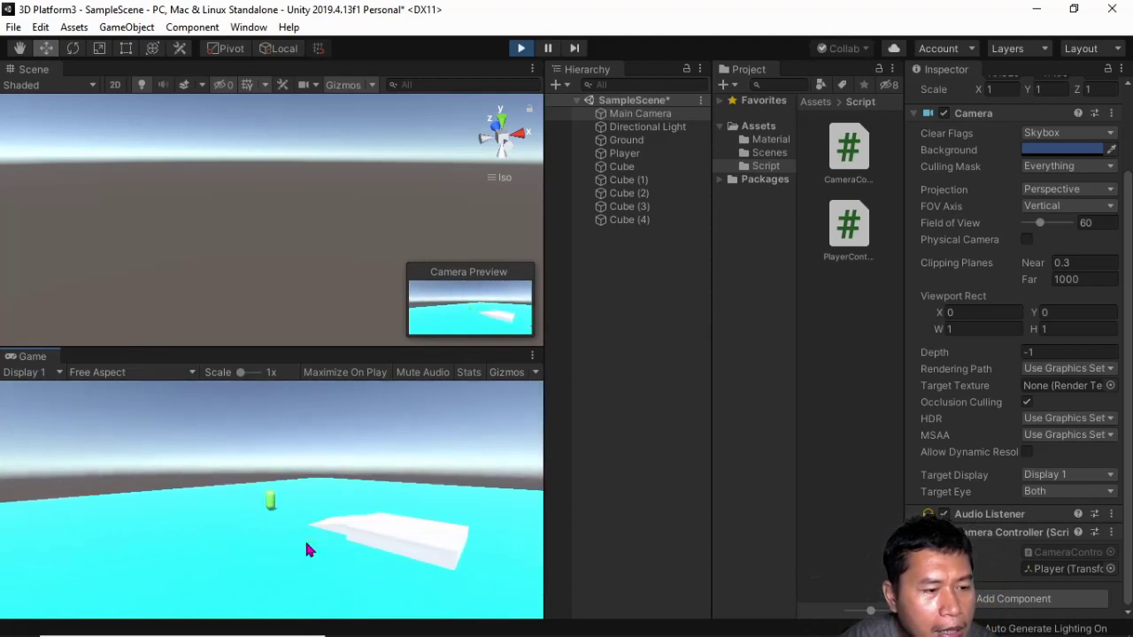
Step: Walk the player past the stepped cubes, then stop Play mode
{"action": "key", "text": "d"}
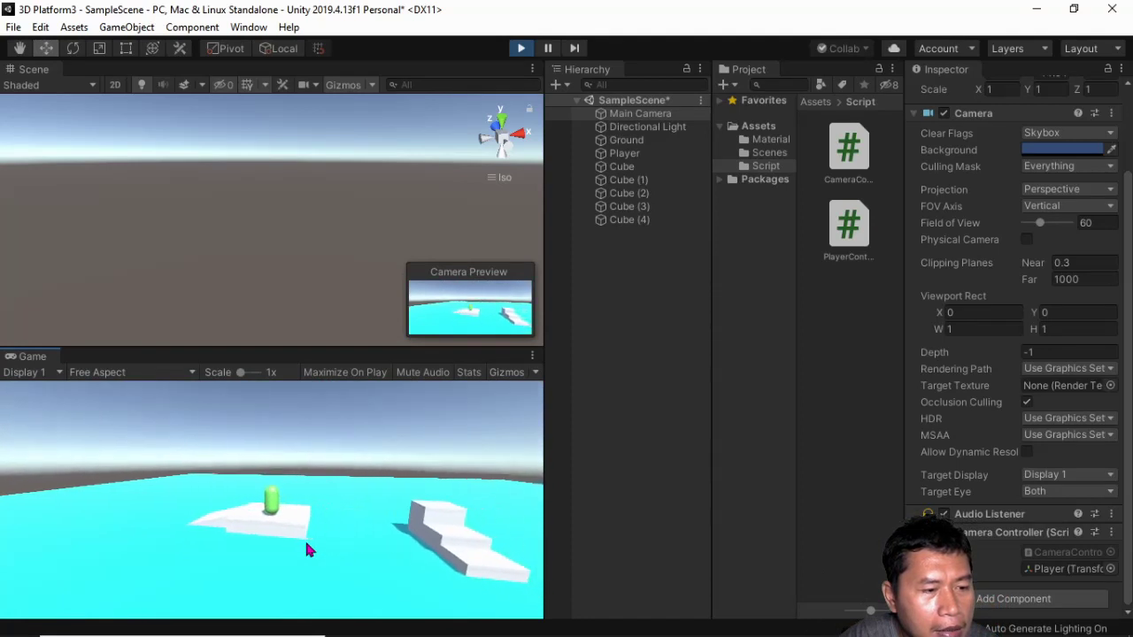
{"action": "key", "text": "d"}
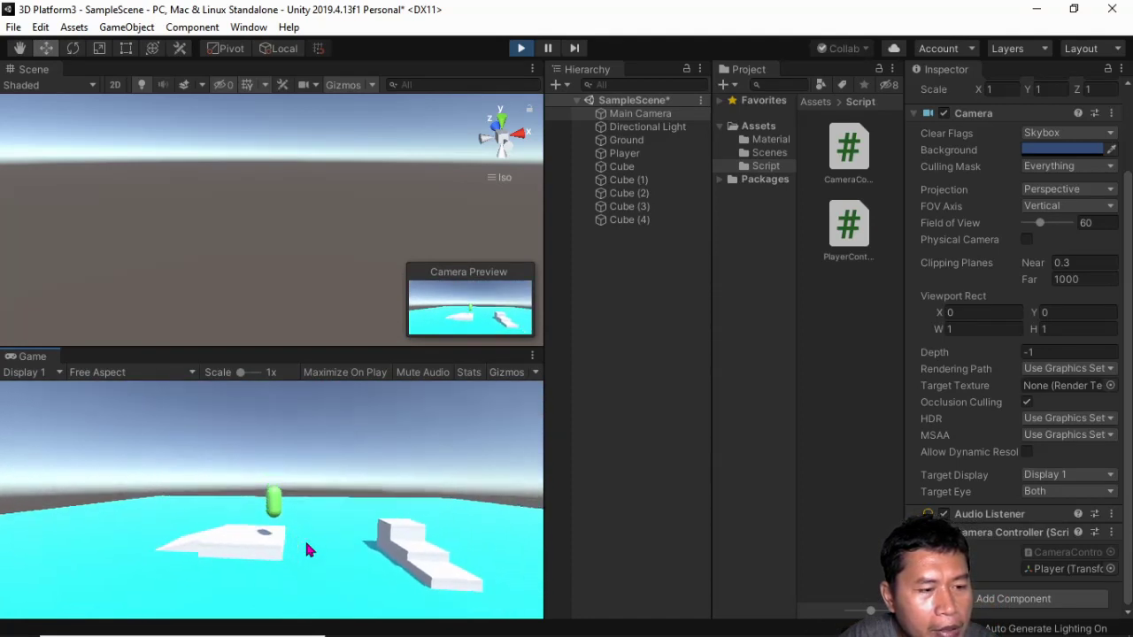
{"action": "key", "text": "w"}
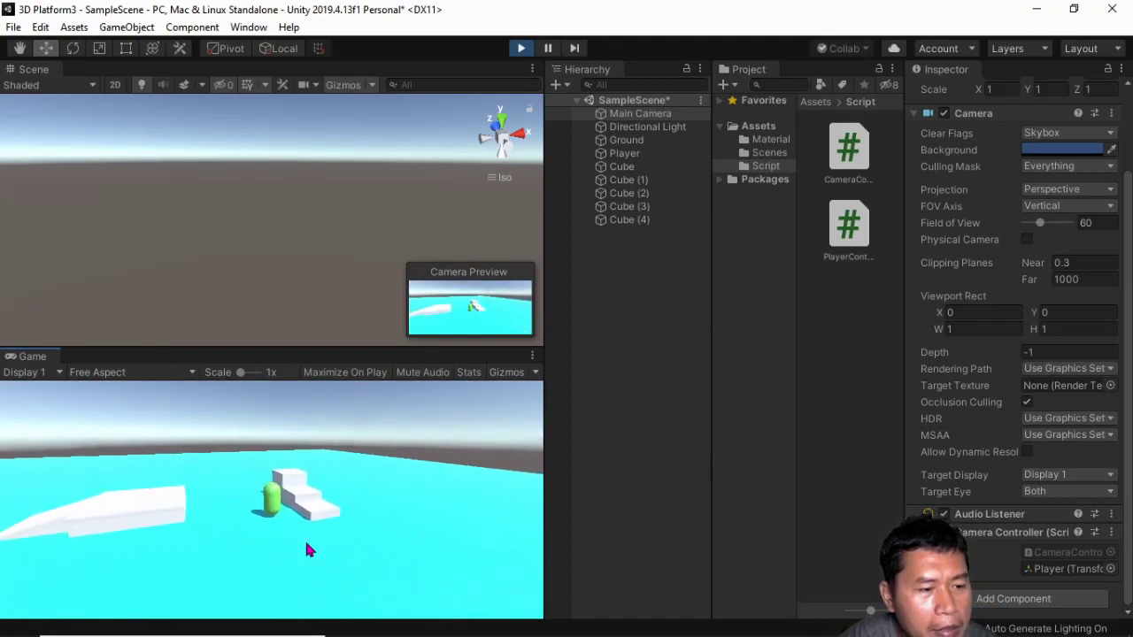
{"action": "key", "text": "d"}
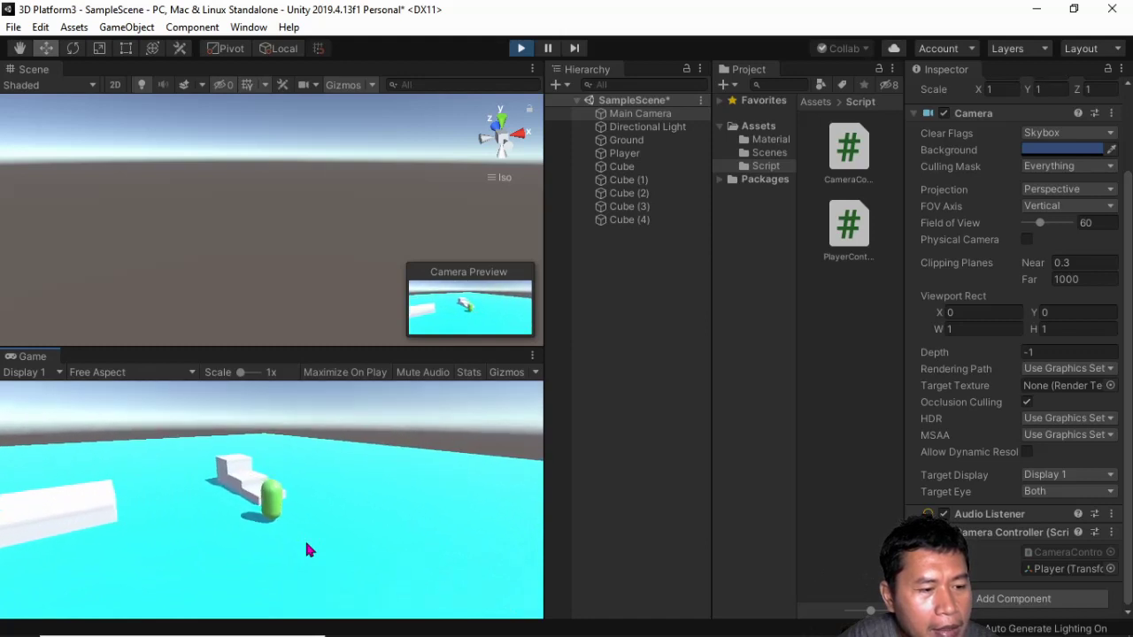
{"action": "key", "text": "w"}
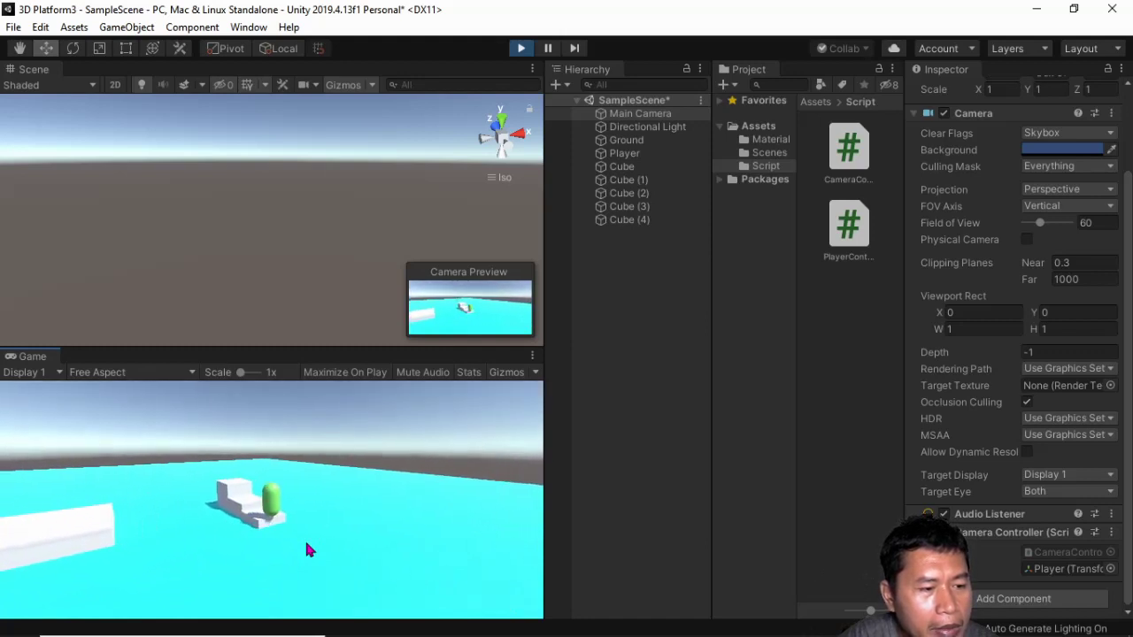
{"action": "key", "text": "s"}
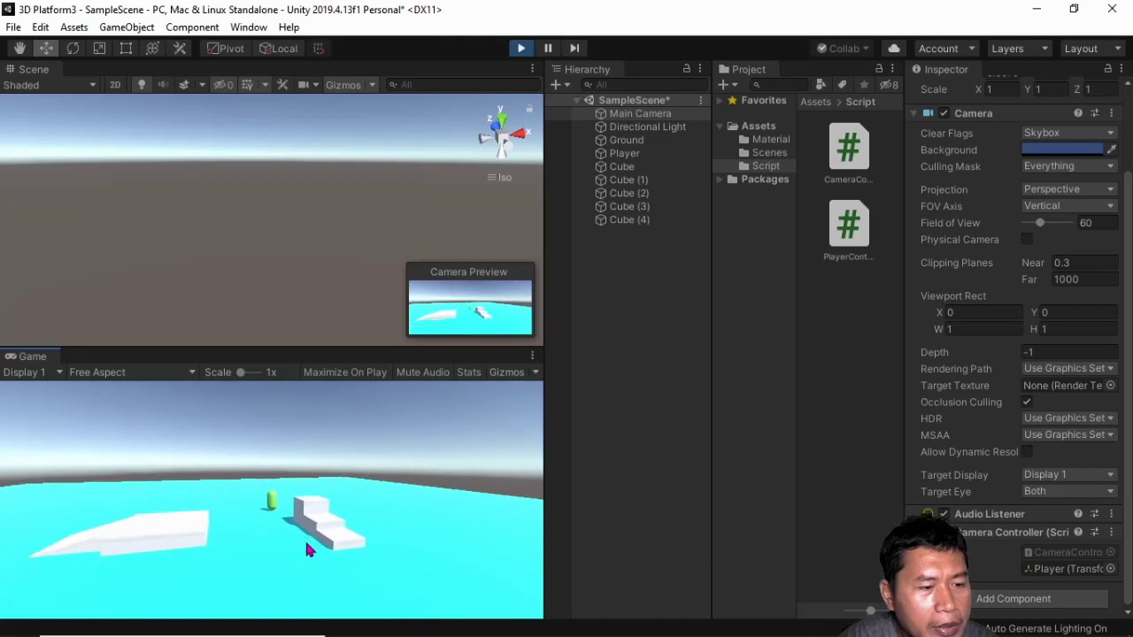
{"action": "key", "text": "w"}
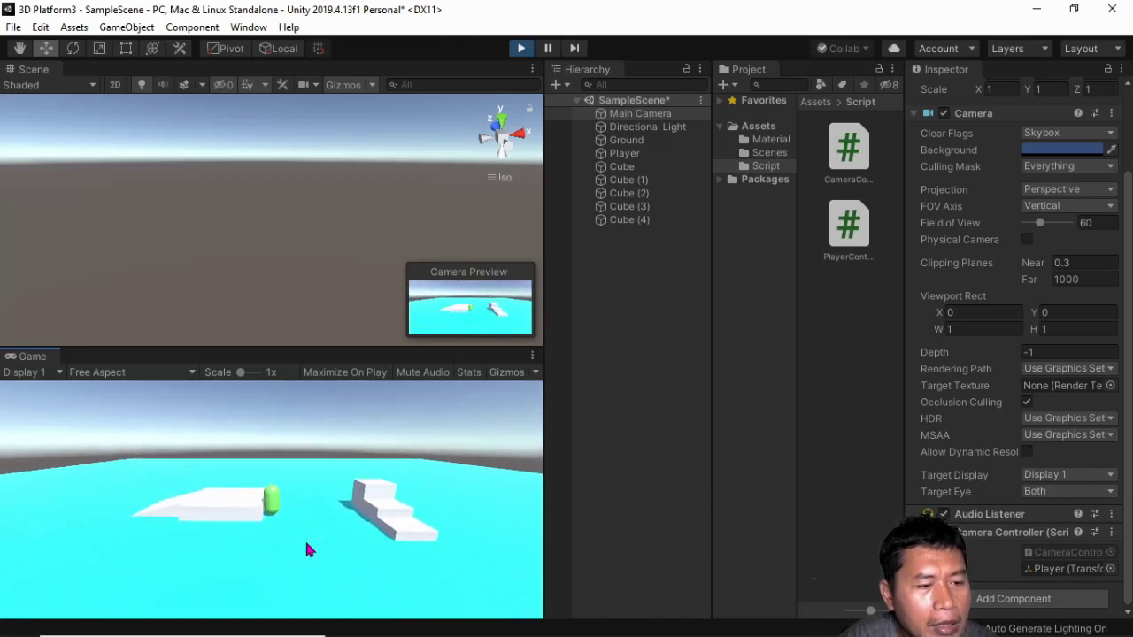
{"action": "key", "text": "d"}
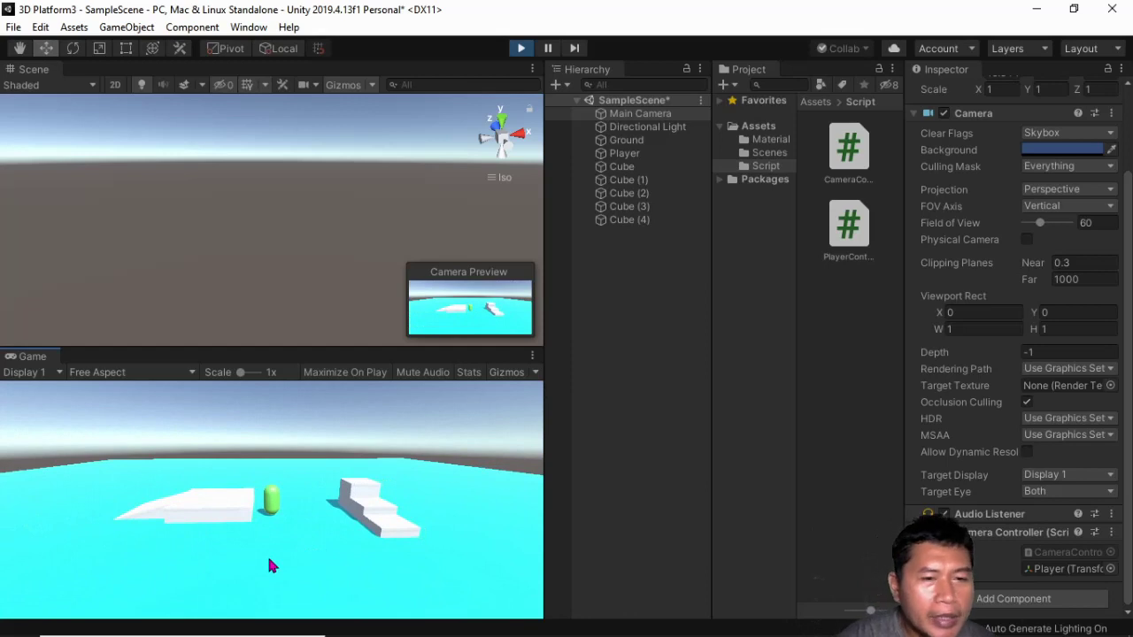
{"action": "left_click", "coordinate": [520, 50]}
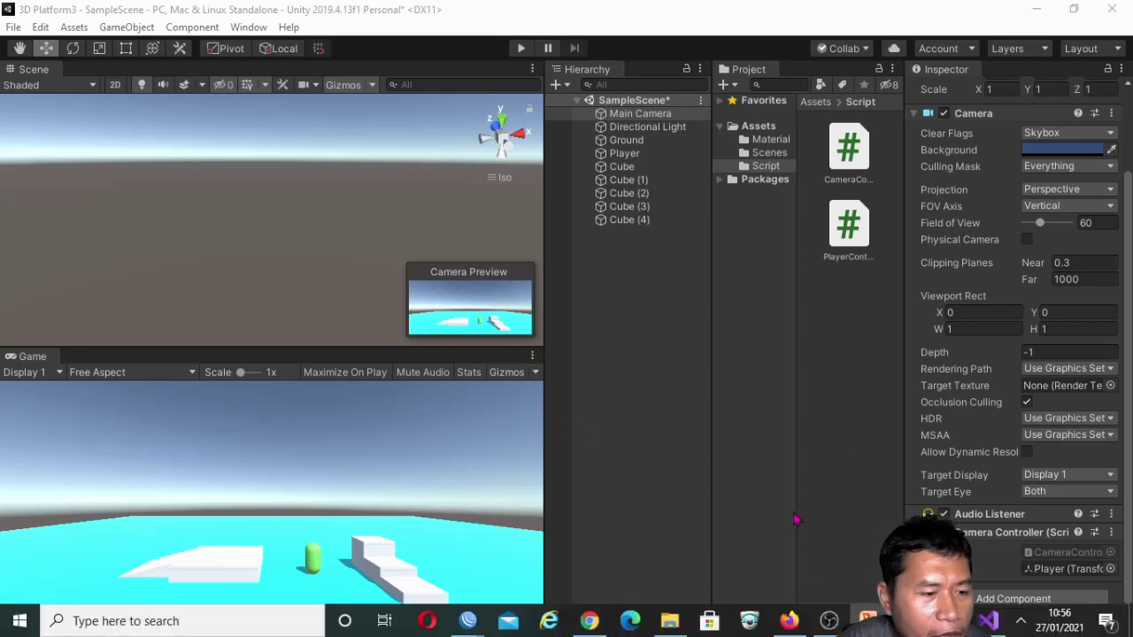
Step: Start a 'public Vector3' declaration on a new line below the target field
{"action": "key", "text": "alt+Tab"}
{"action": "key", "text": "alt+Tab"}
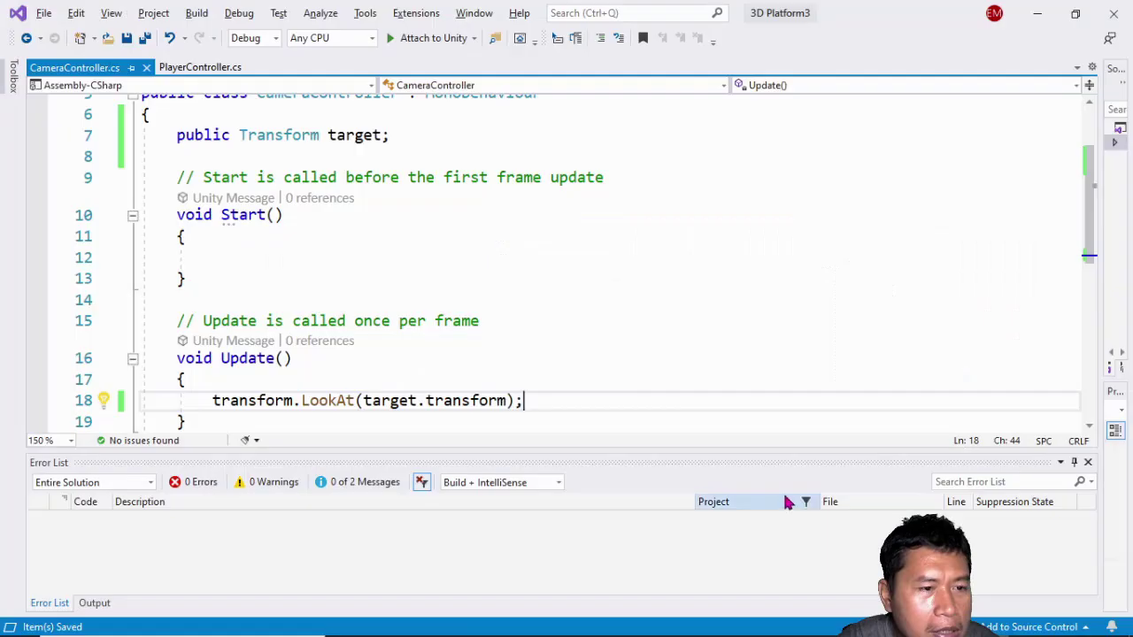
{"action": "scroll", "coordinate": [497, 241], "scroll_direction": "up", "scroll_amount": 2}
{"action": "left_click", "coordinate": [432, 249]}
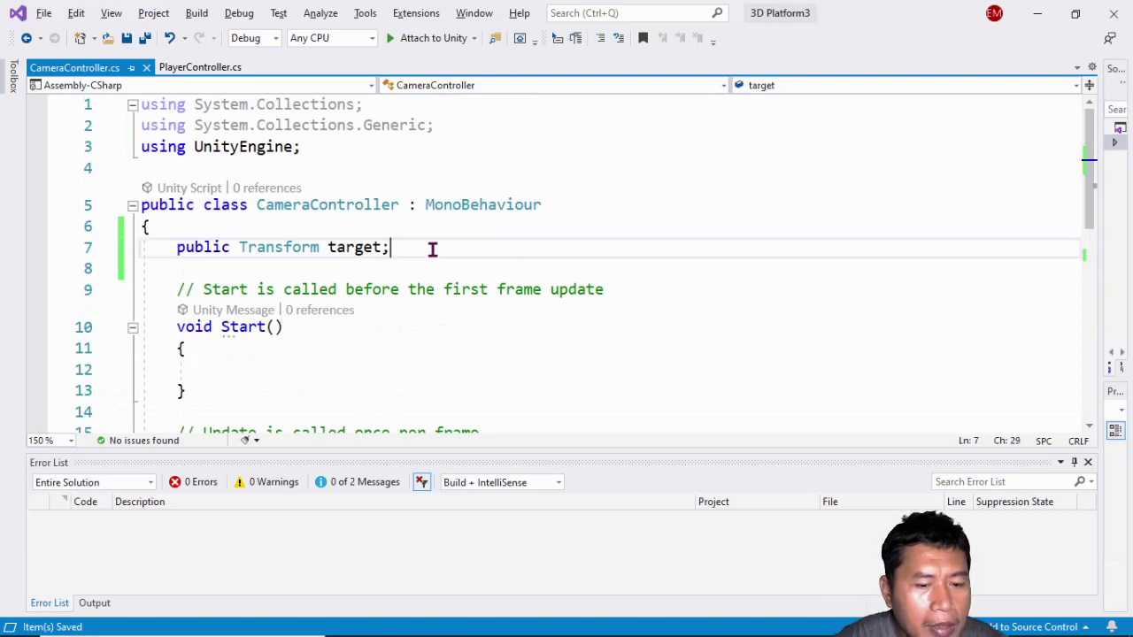
{"action": "key", "text": "Return"}
{"action": "type", "text": "p"}
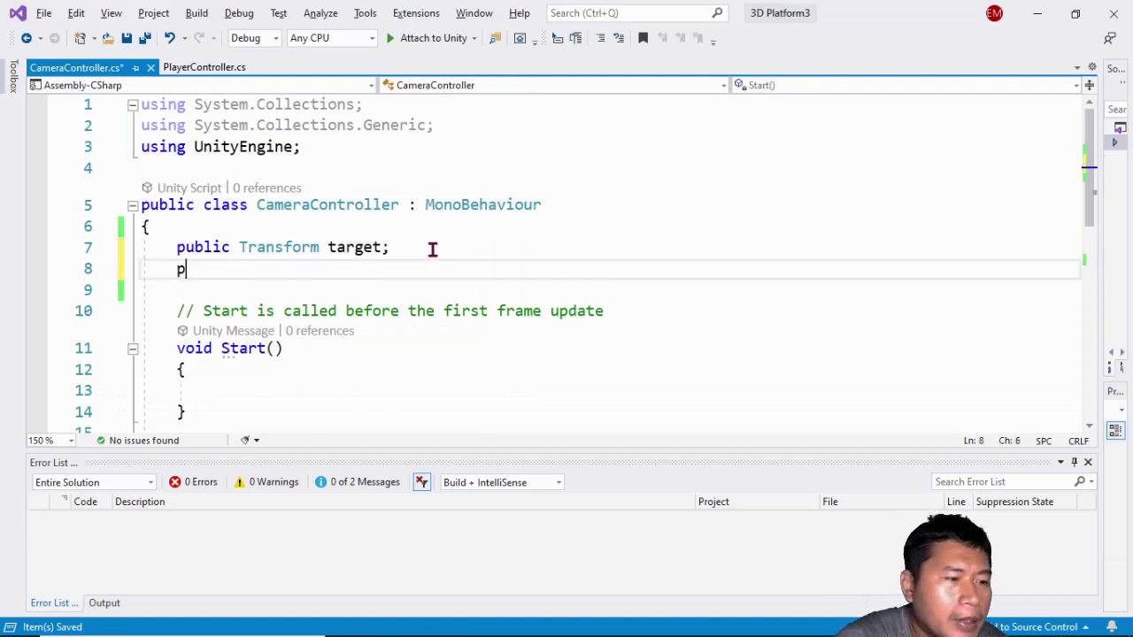
{"action": "type", "text": "ublic"}
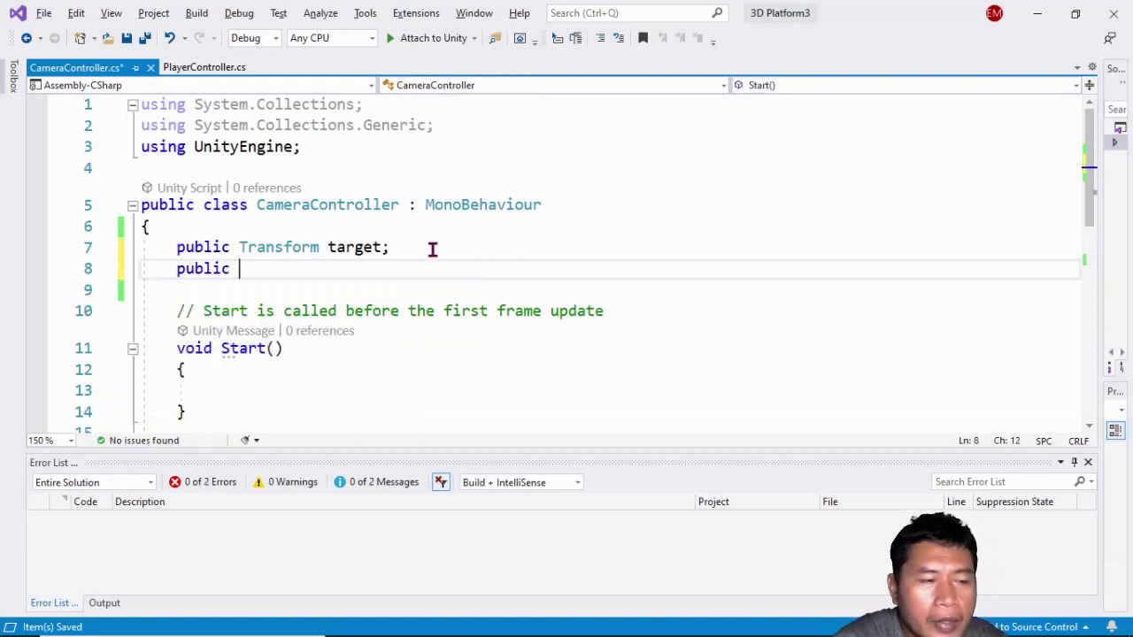
{"action": "type", "text": " v"}
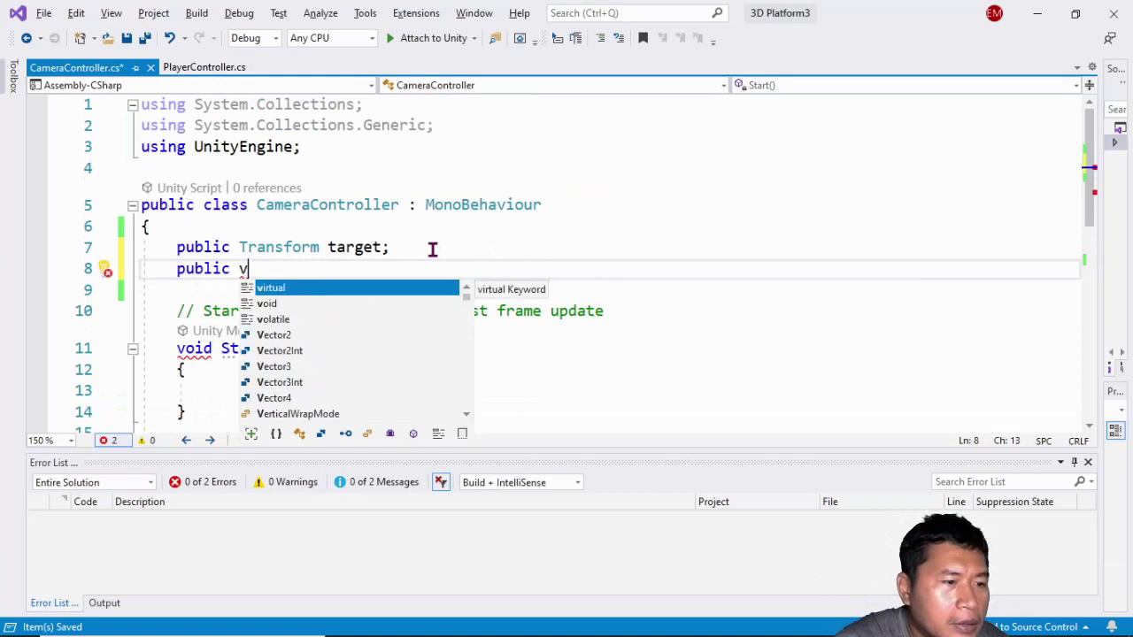
{"action": "key", "text": "Down"}
{"action": "key", "text": "Down"}
{"action": "key", "text": "Down"}
{"action": "key", "text": "Down"}
{"action": "key", "text": "Down"}
{"action": "key", "text": "Escape"}
{"action": "key", "text": "ctrl+space"}
{"action": "key", "text": "Tab"}
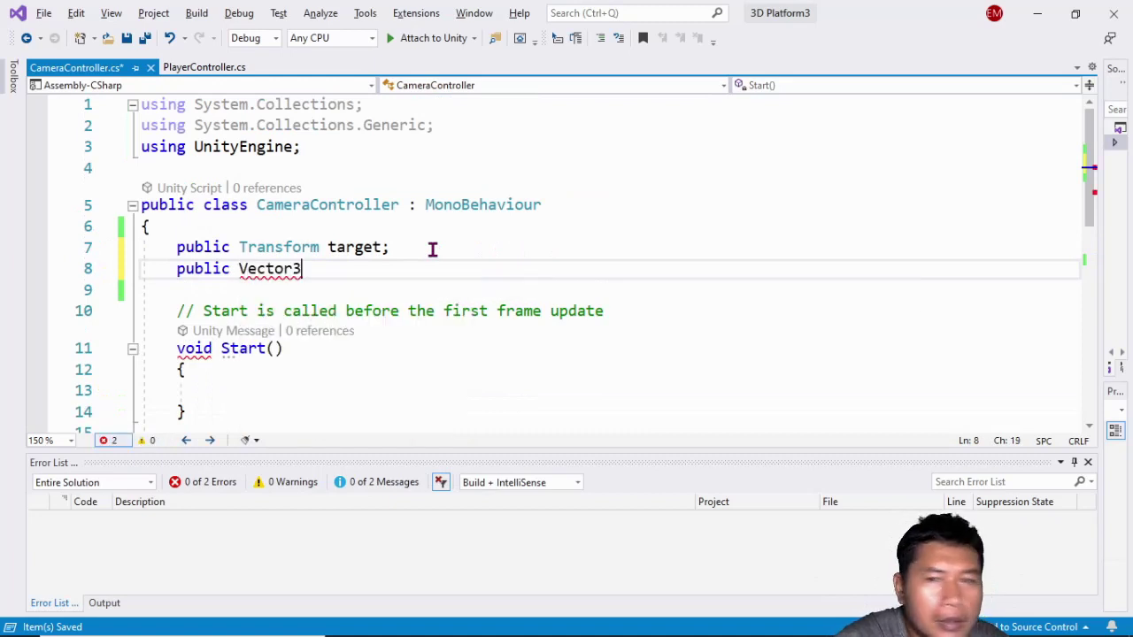
Step: Name the new field offset, completing 'public Vector3 offset;'
{"action": "type", "text": " O"}
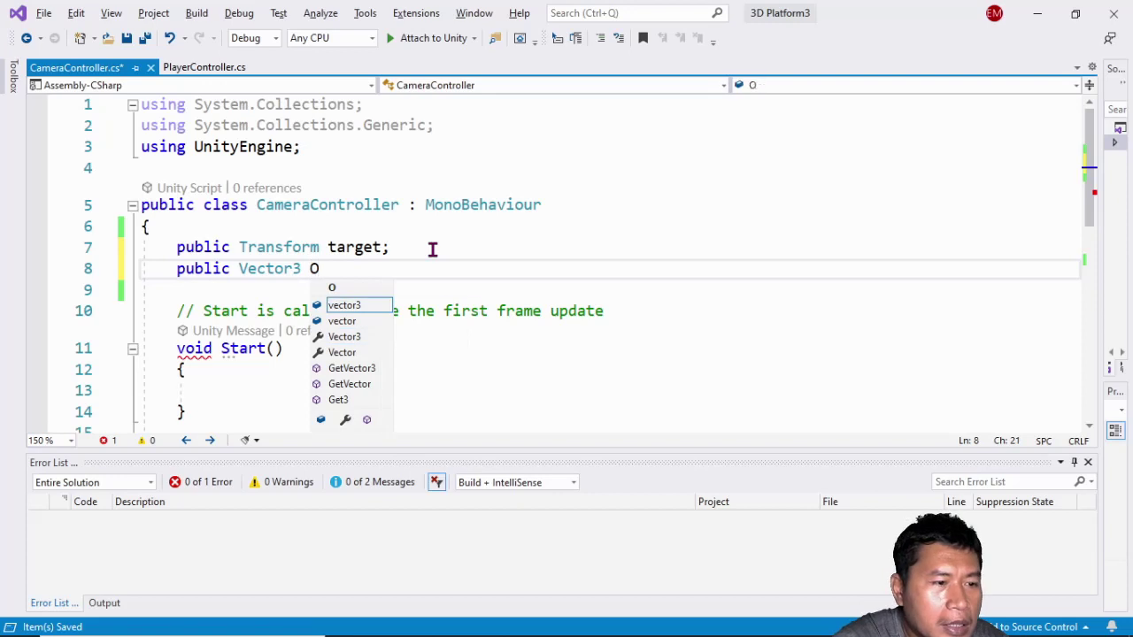
{"action": "type", "text": "FF"}
{"action": "key", "text": "BackSpace"}
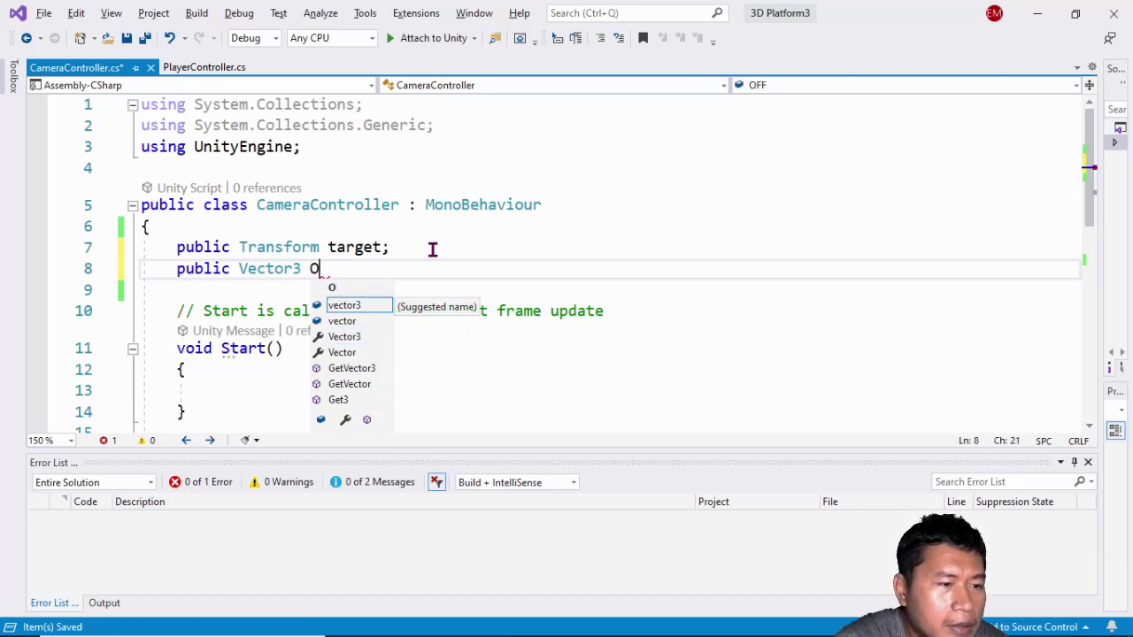
{"action": "key", "text": "BackSpace"}
{"action": "type", "text": "offset"}
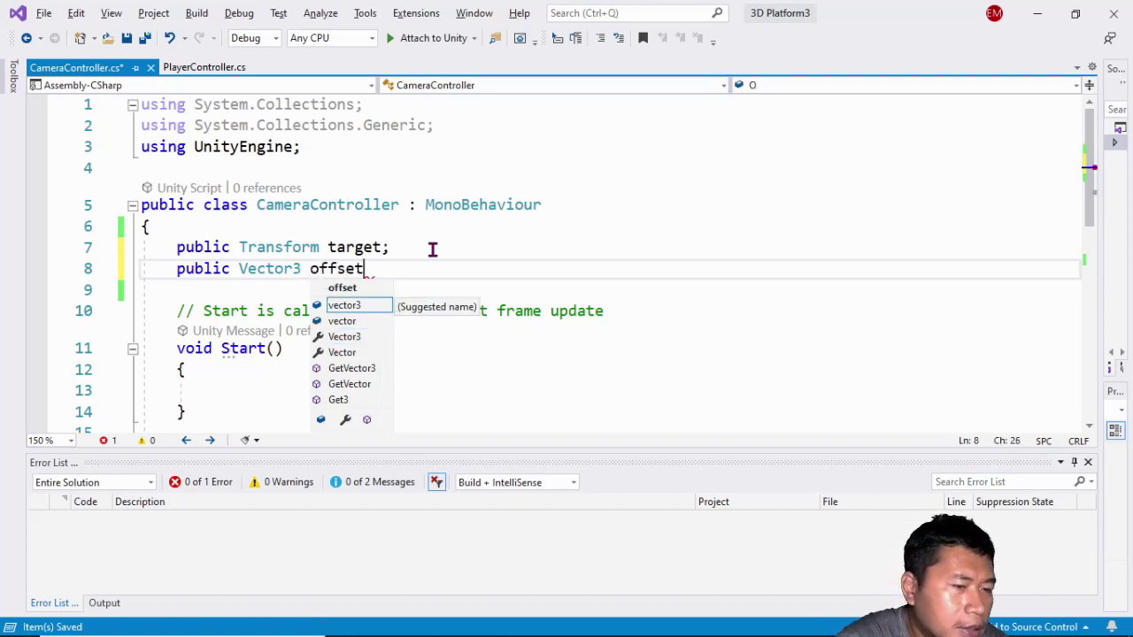
{"action": "type", "text": ";"}
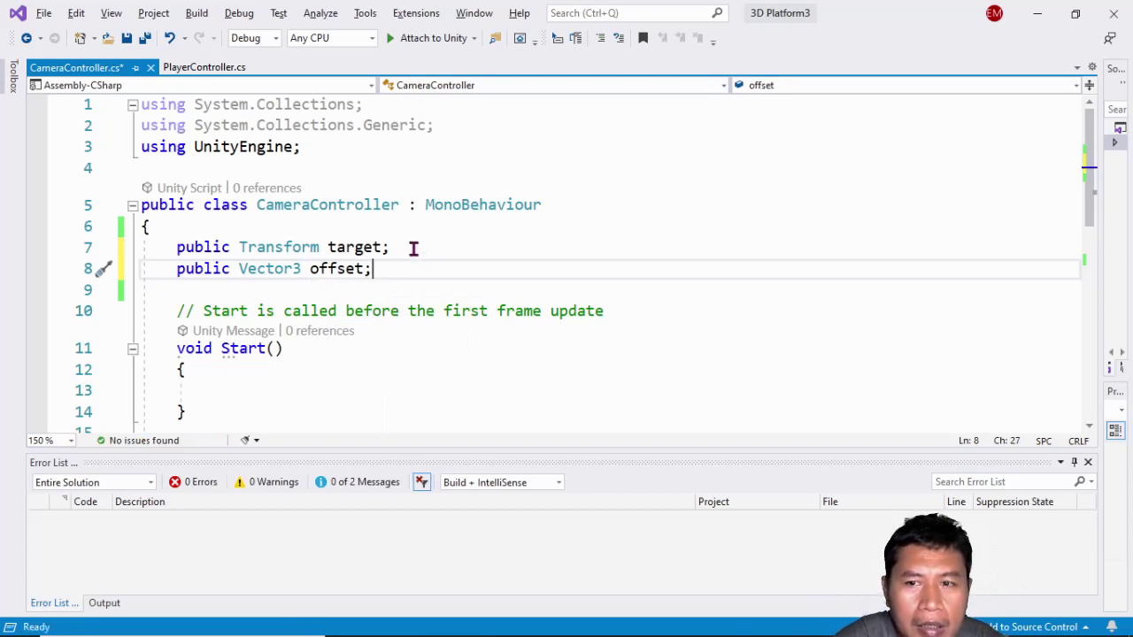
{"action": "scroll", "coordinate": [385, 264], "scroll_direction": "down", "scroll_amount": 1}
{"action": "left_click", "coordinate": [291, 319]}
Step: Write 'offset = target.position - transform.position;' inside Start()
{"action": "left_click", "coordinate": [296, 324]}
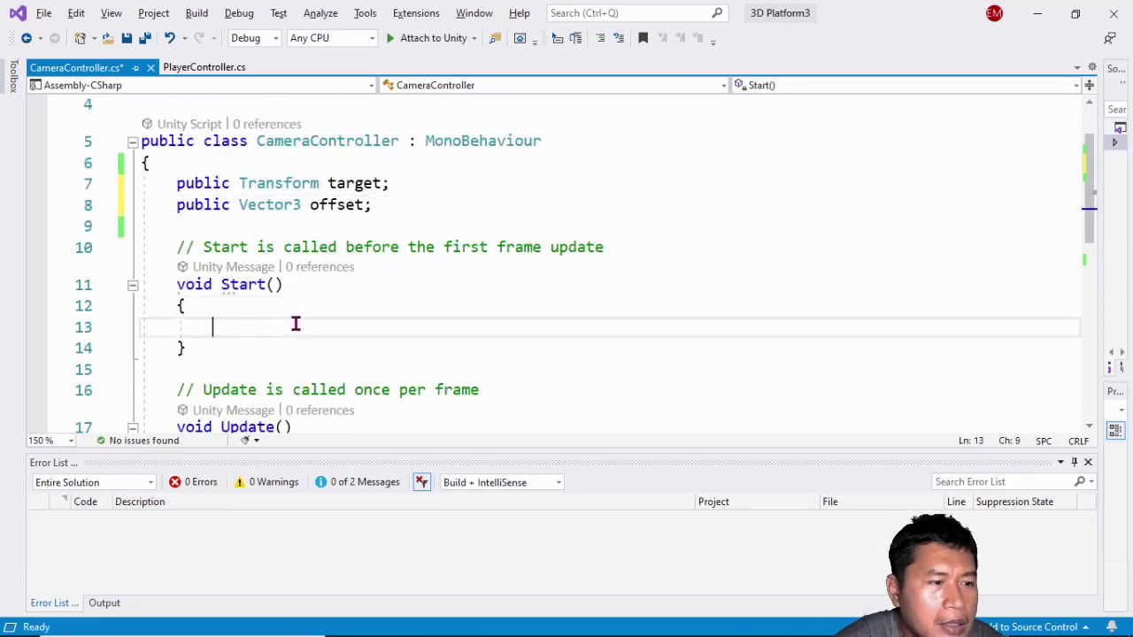
{"action": "type", "text": "o"}
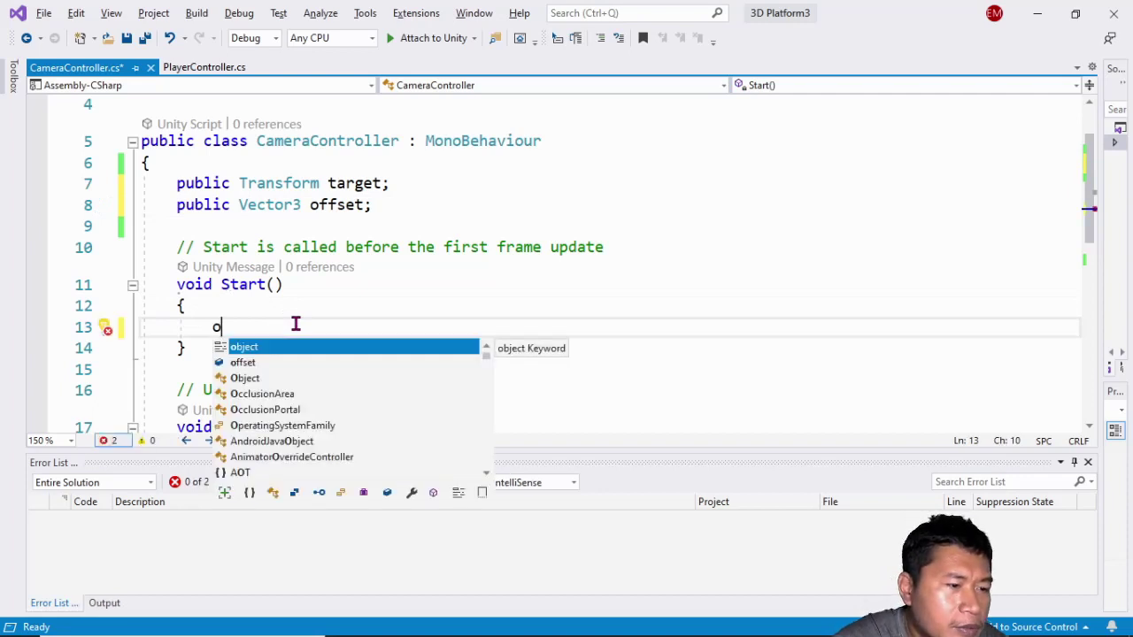
{"action": "type", "text": "f"}
{"action": "key", "text": "Tab"}
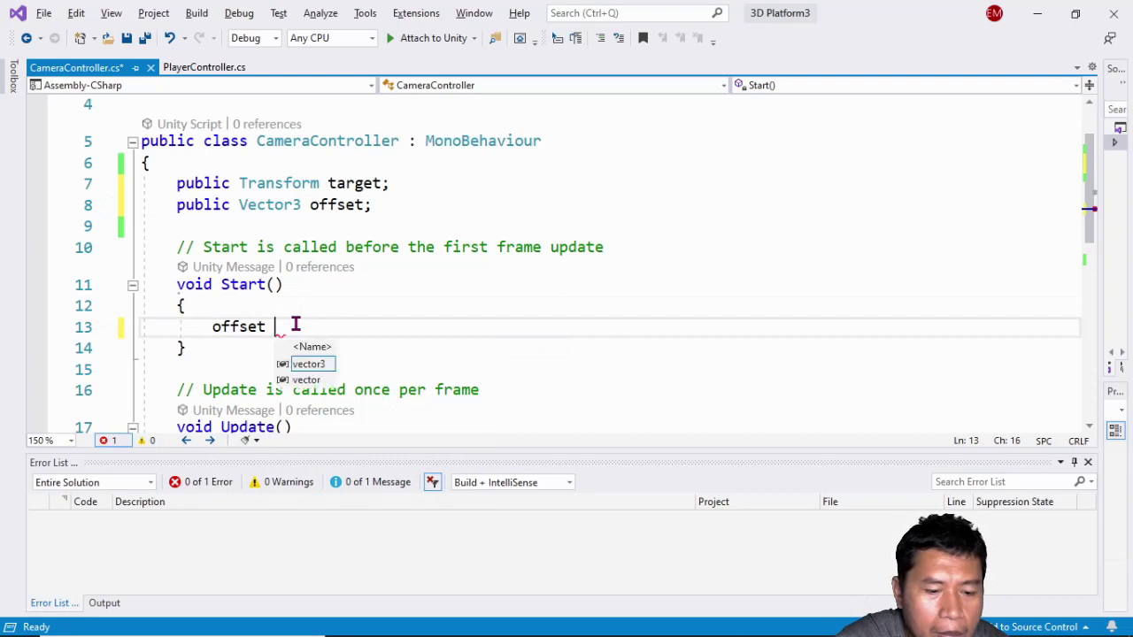
{"action": "type", "text": "= t"}
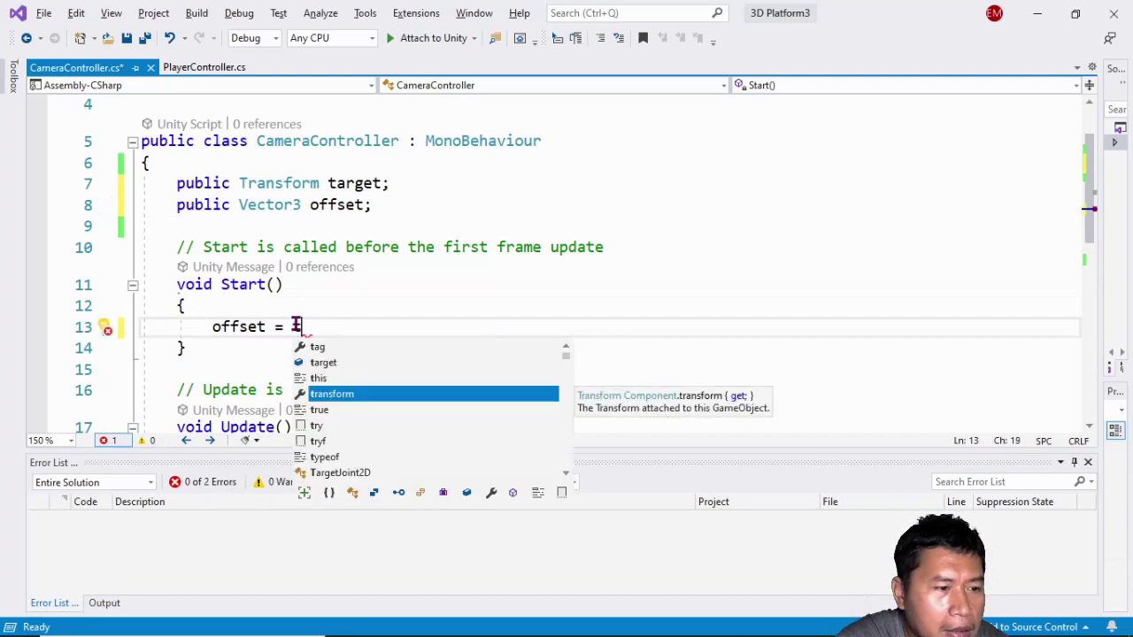
{"action": "type", "text": "ar"}
{"action": "key", "text": "Tab"}
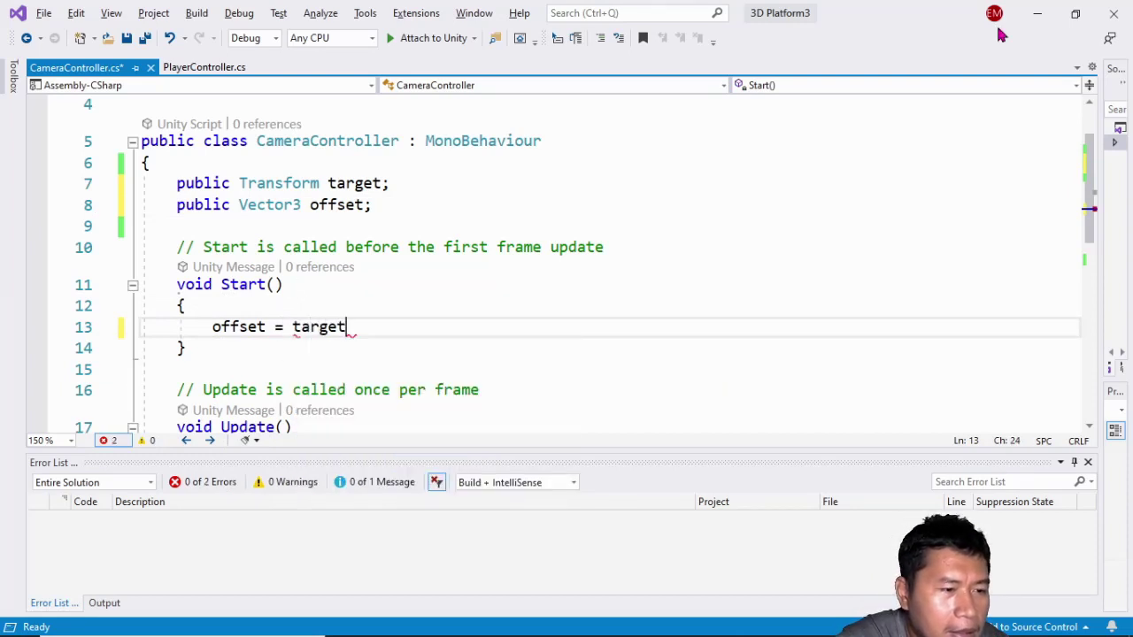
{"action": "type", "text": ".p"}
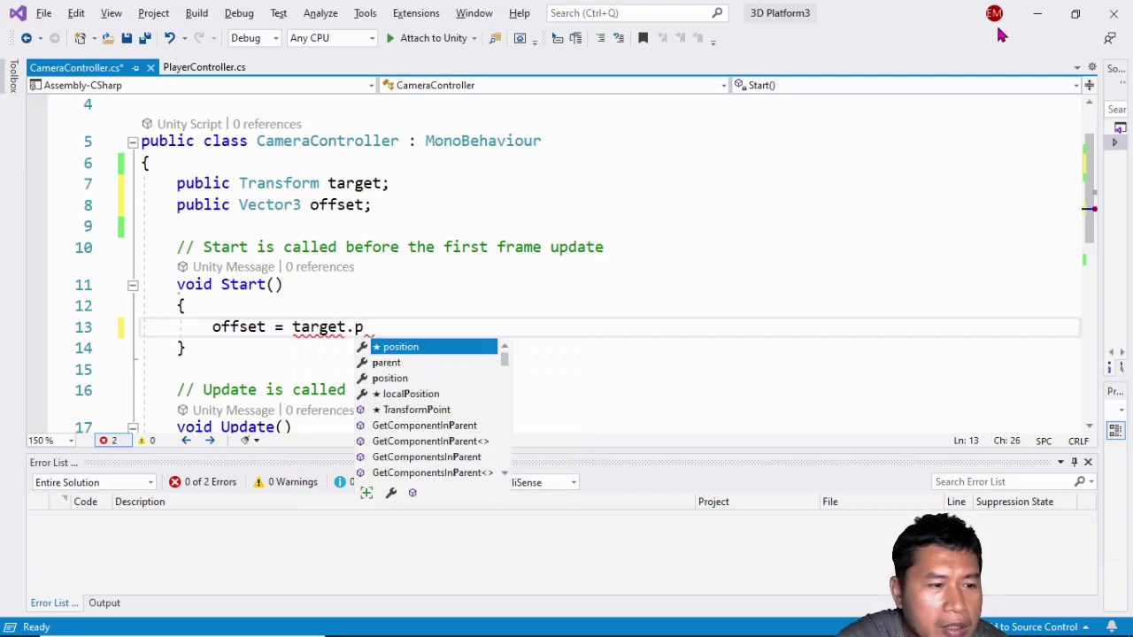
{"action": "key", "text": "Tab"}
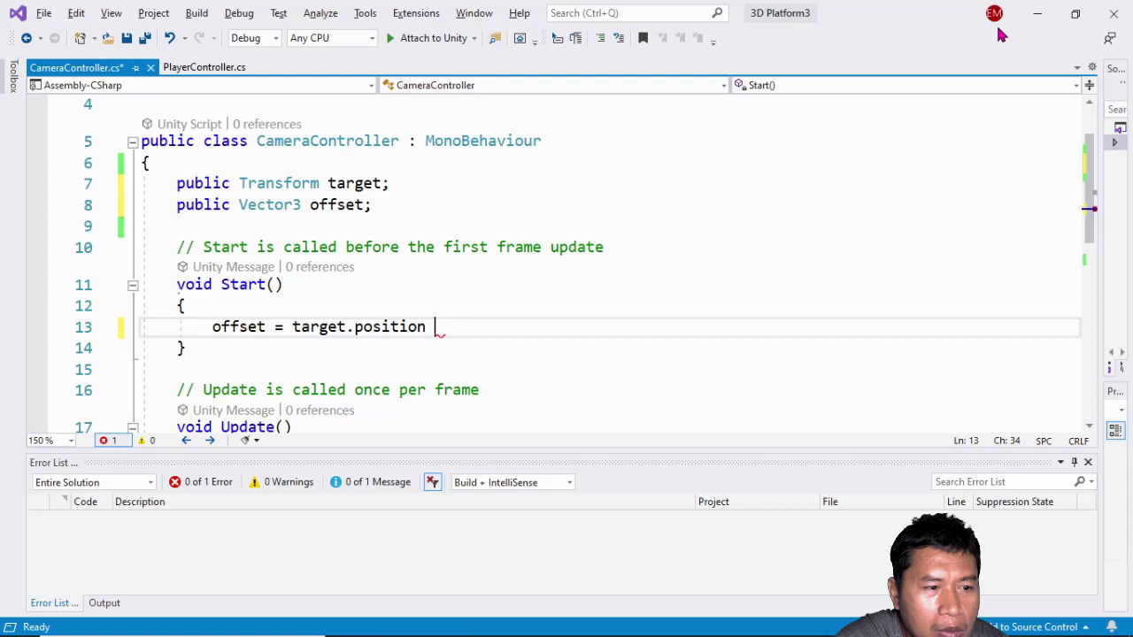
{"action": "type", "text": "- transform.position"}
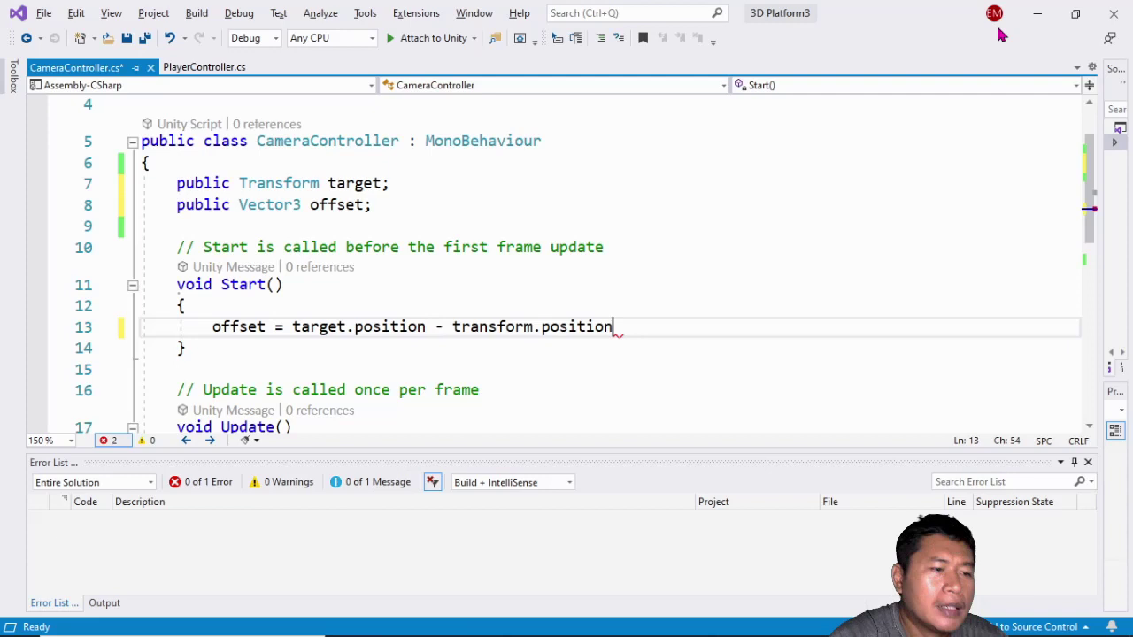
{"action": "type", "text": ";"}
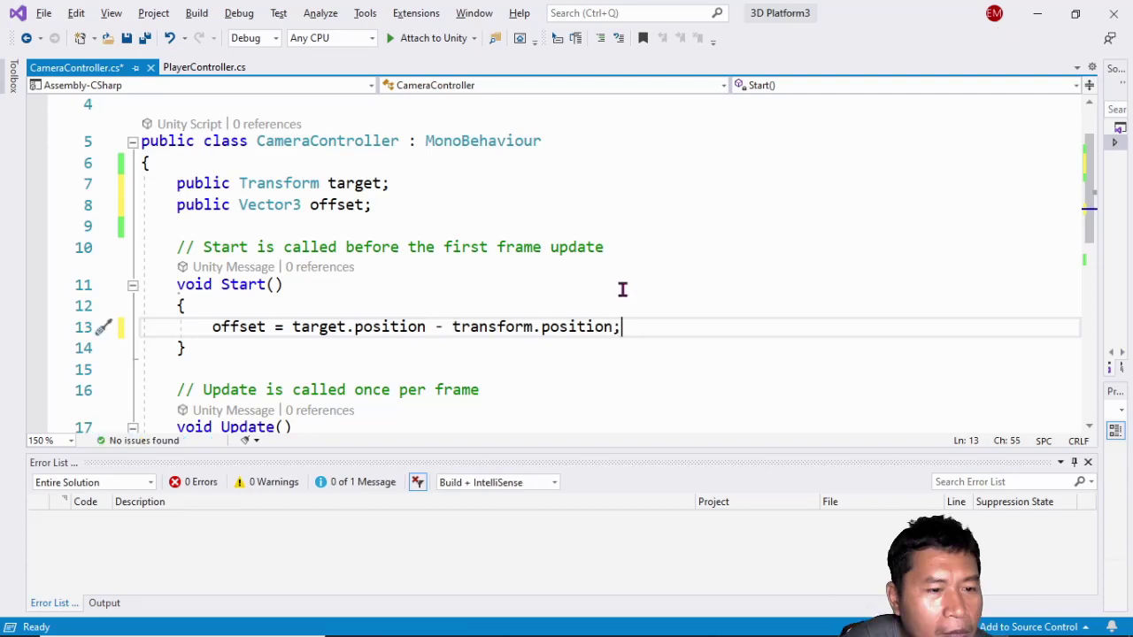
{"action": "scroll", "coordinate": [623, 290], "scroll_direction": "down", "scroll_amount": 2}
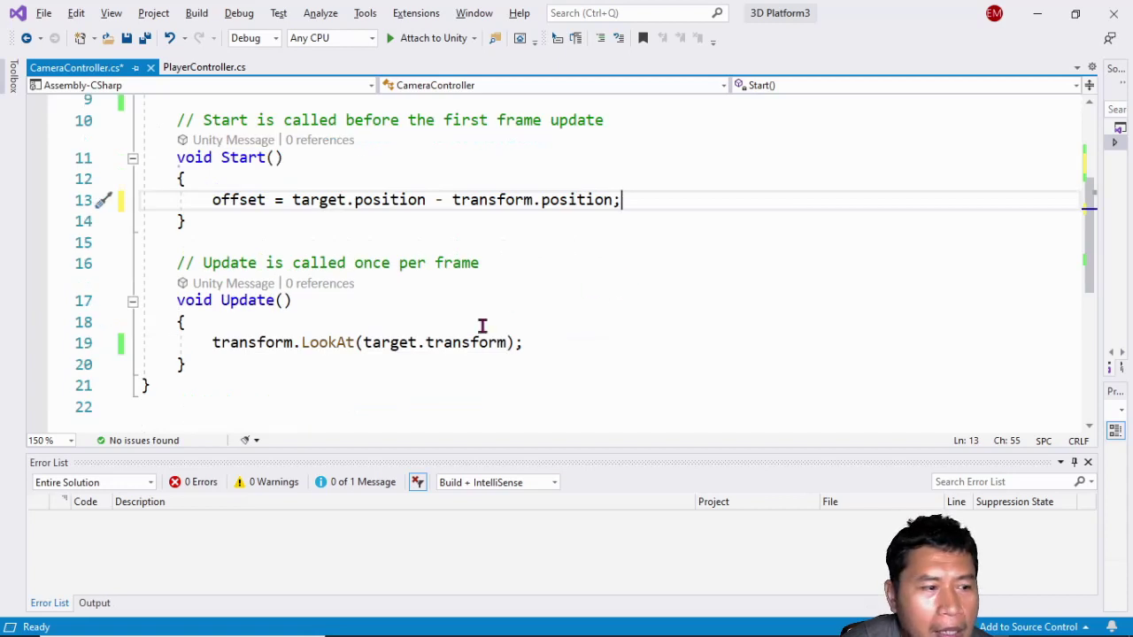
Step: Add 'transform.position = target.position - offset;' below the LookAt call in Update
{"action": "left_click", "coordinate": [544, 341]}
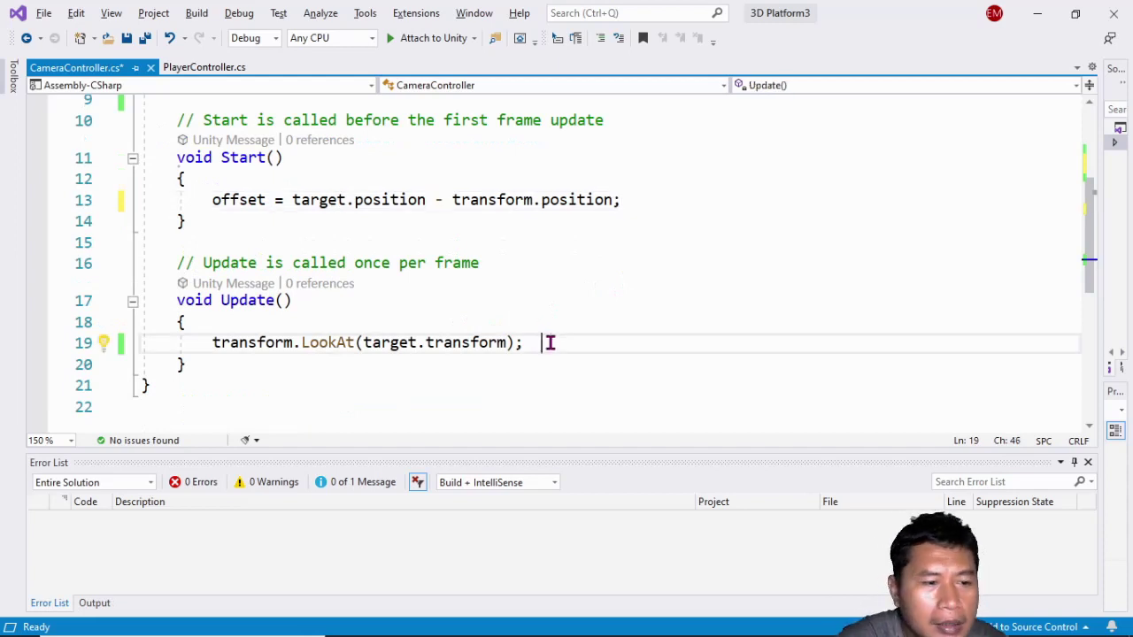
{"action": "key", "text": "Return"}
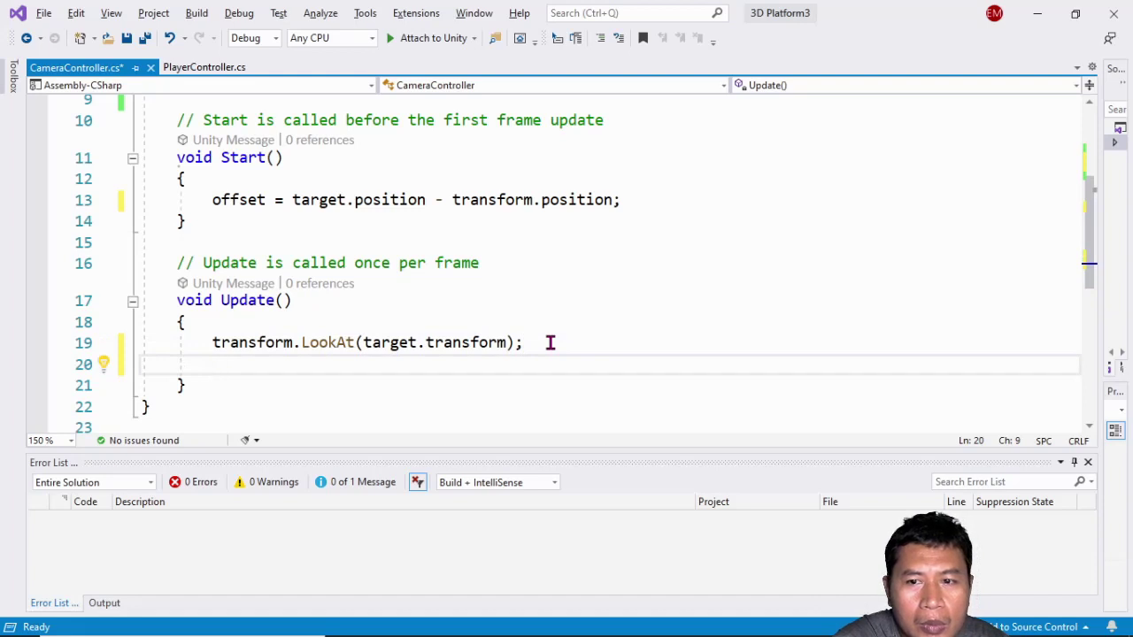
{"action": "type", "text": "tra"}
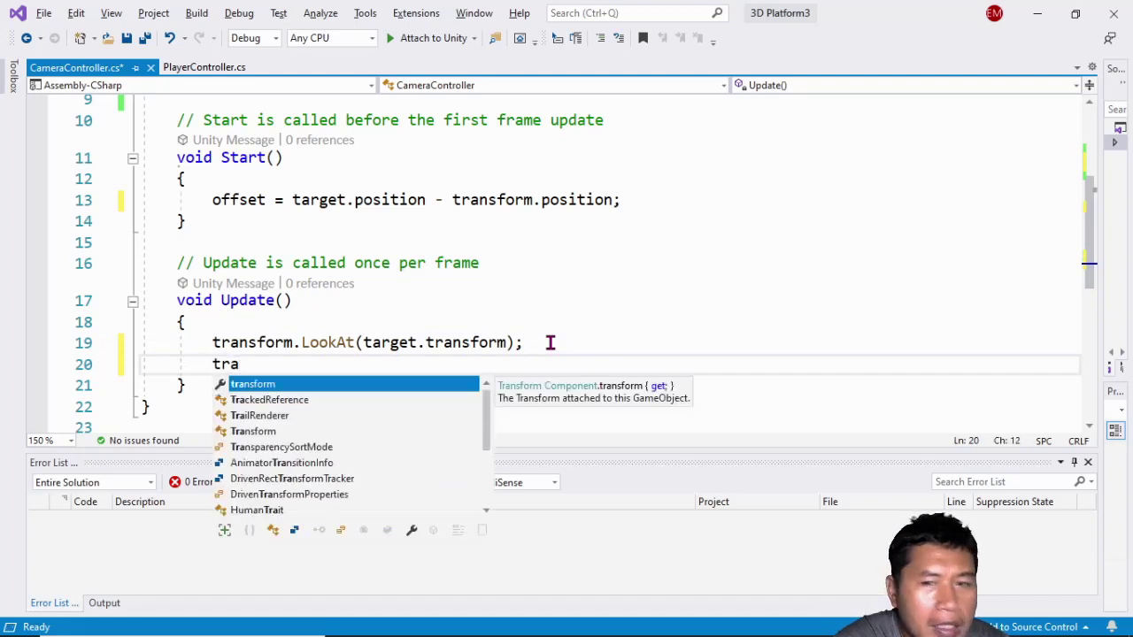
{"action": "key", "text": "Tab"}
{"action": "type", "text": ".p"}
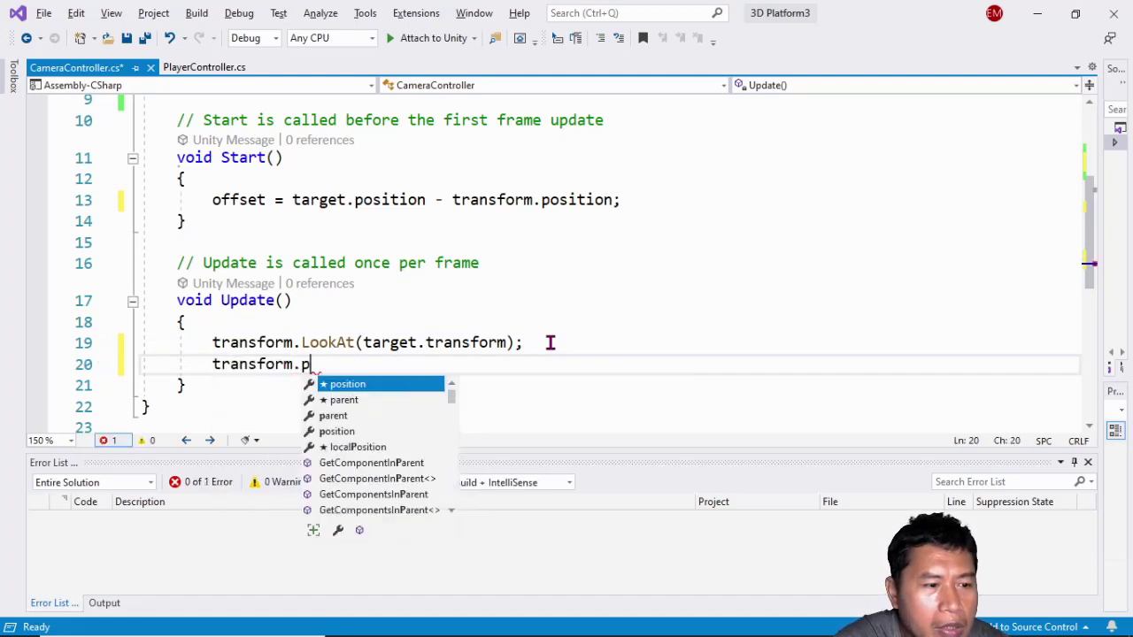
{"action": "key", "text": "Tab"}
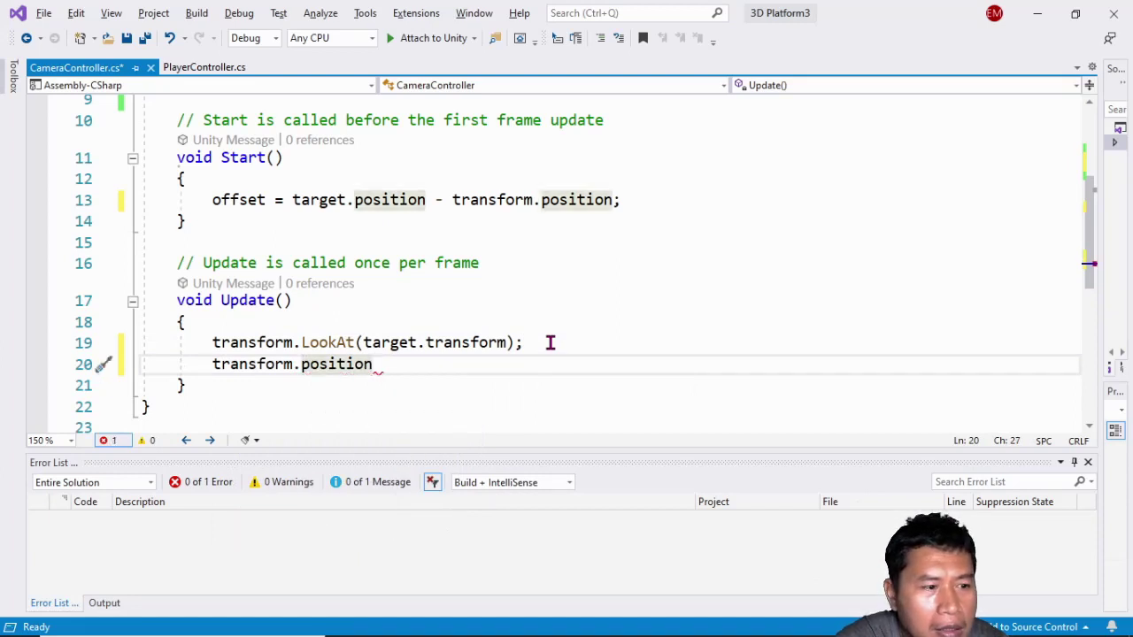
{"action": "type", "text": " = "}
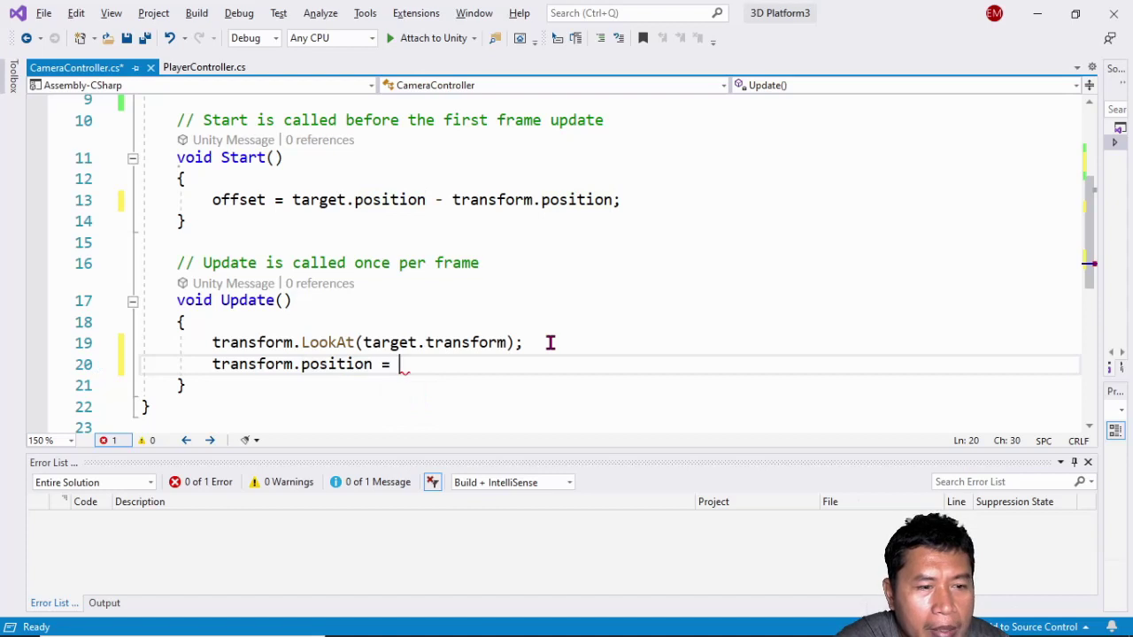
{"action": "type", "text": "ta"}
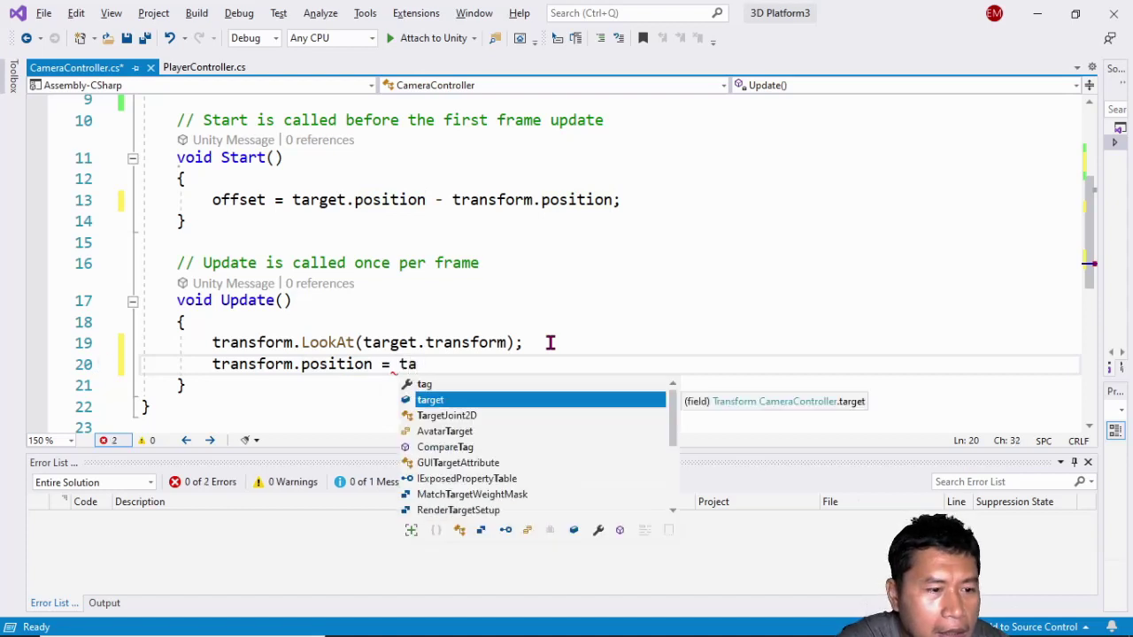
{"action": "key", "text": "Tab"}
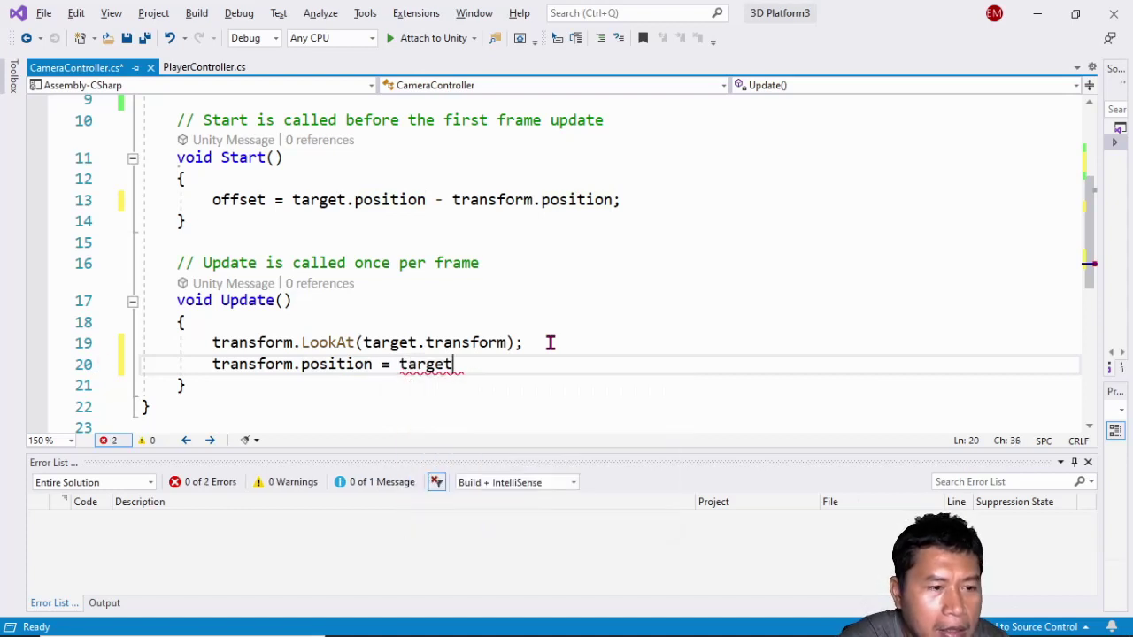
{"action": "type", "text": ".p"}
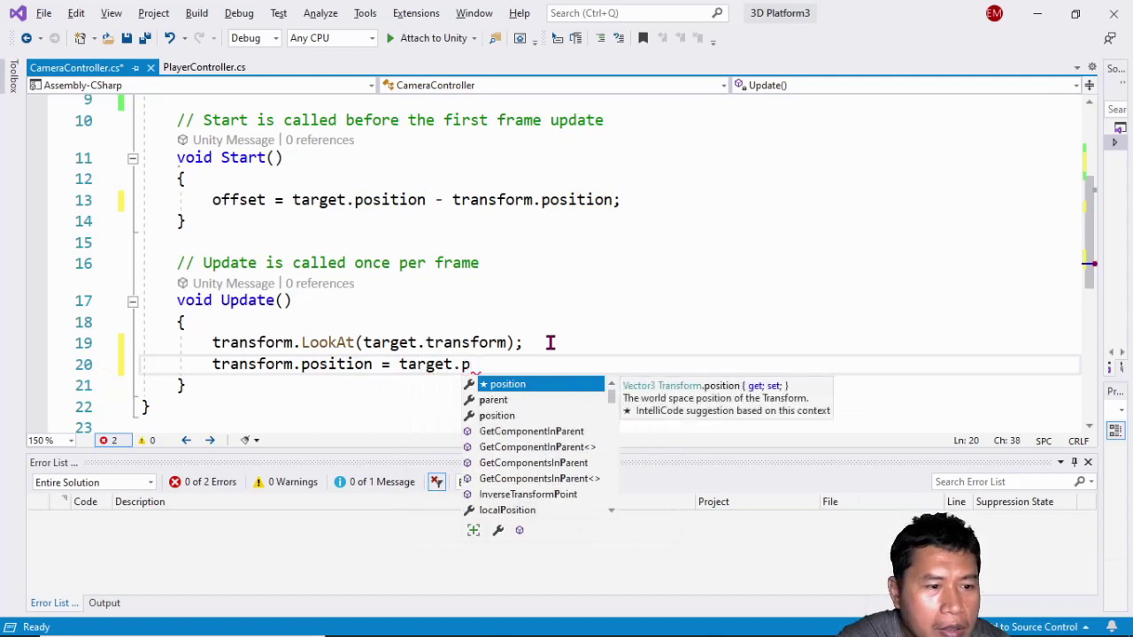
{"action": "key", "text": "Tab"}
{"action": "type", "text": "- "}
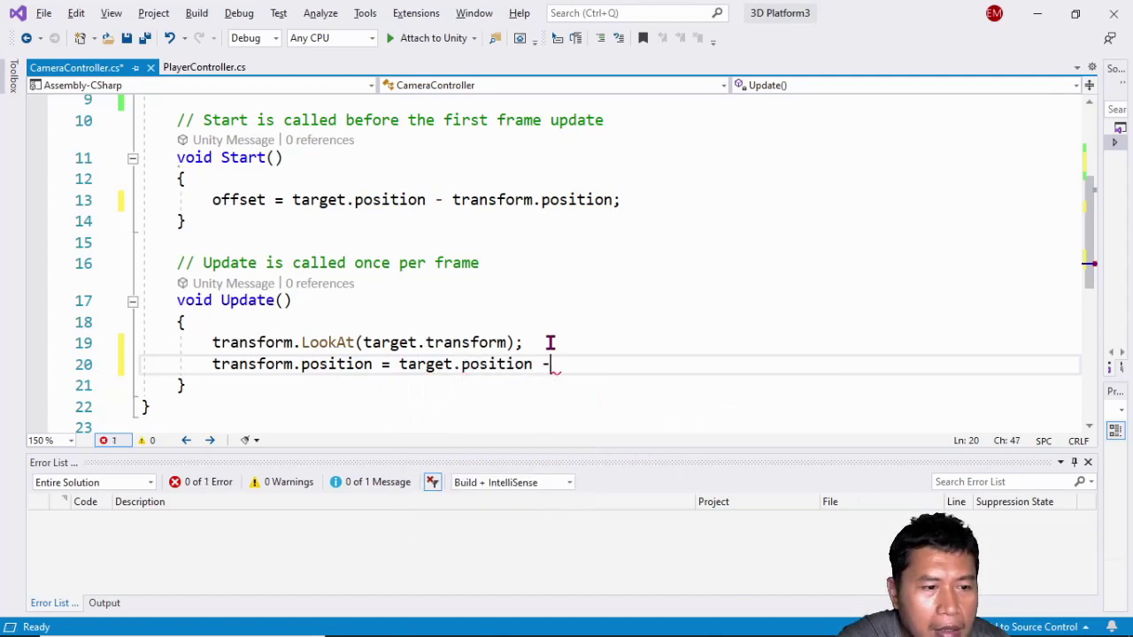
{"action": "type", "text": "o"}
{"action": "key", "text": "Tab"}
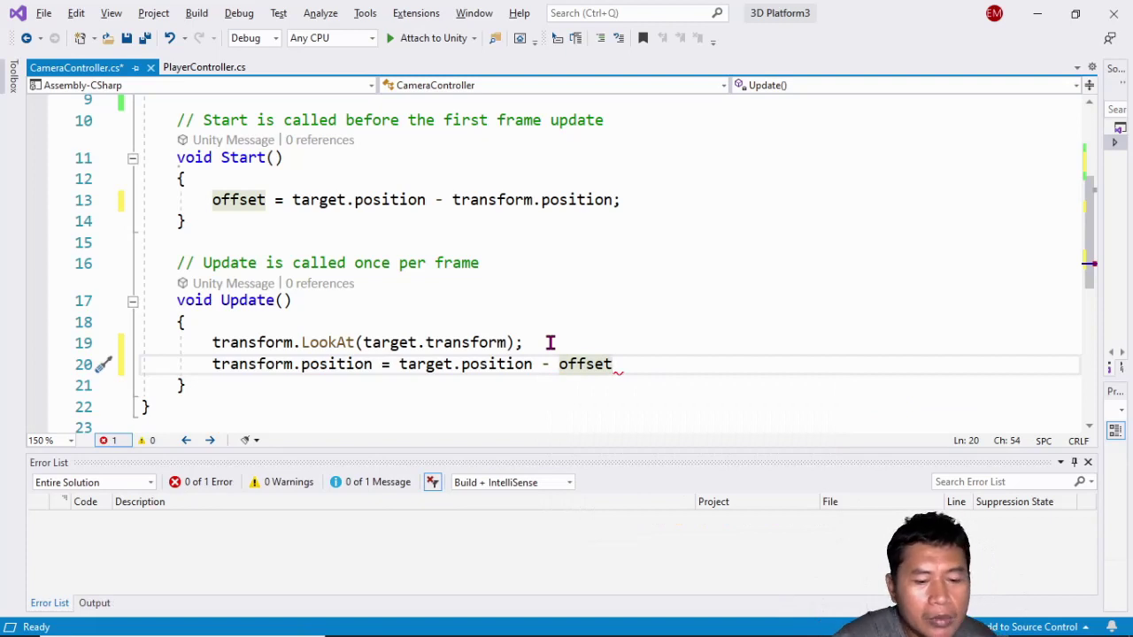
{"action": "type", "text": ";"}
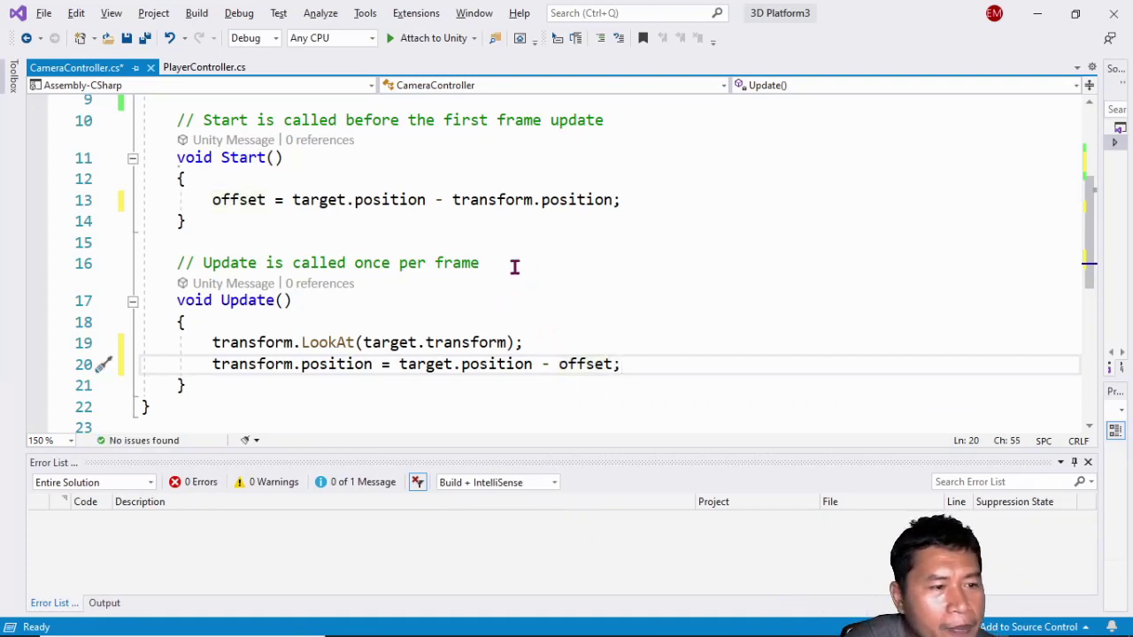
Step: Check the offset line in Start, save CameraController.cs and return to Unity
{"action": "left_click", "coordinate": [255, 200]}
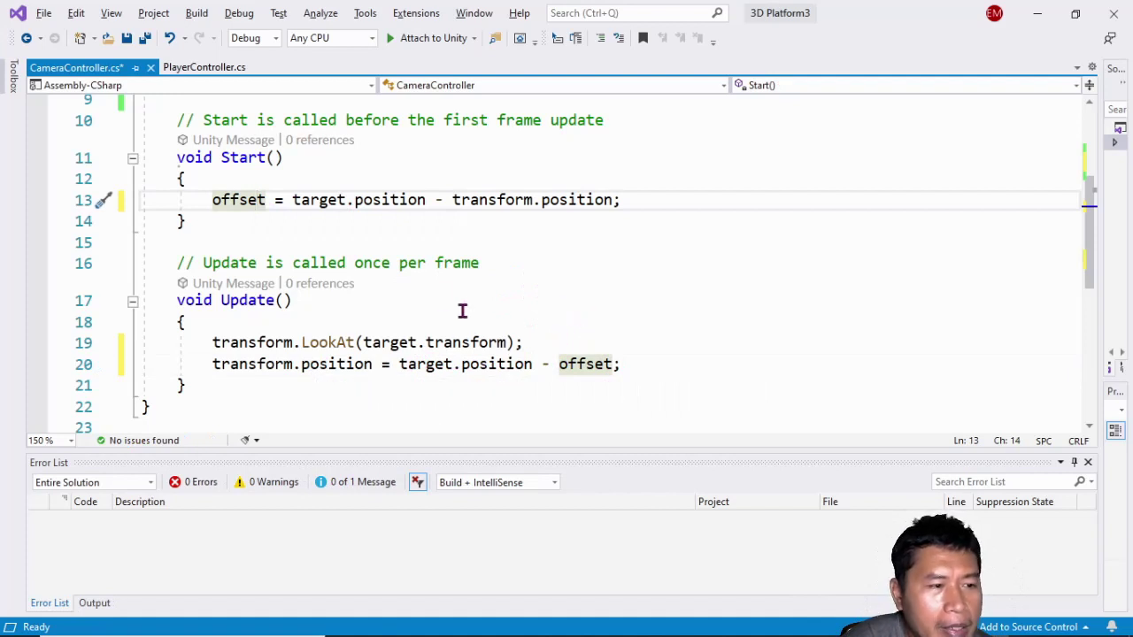
{"action": "left_click", "coordinate": [127, 40]}
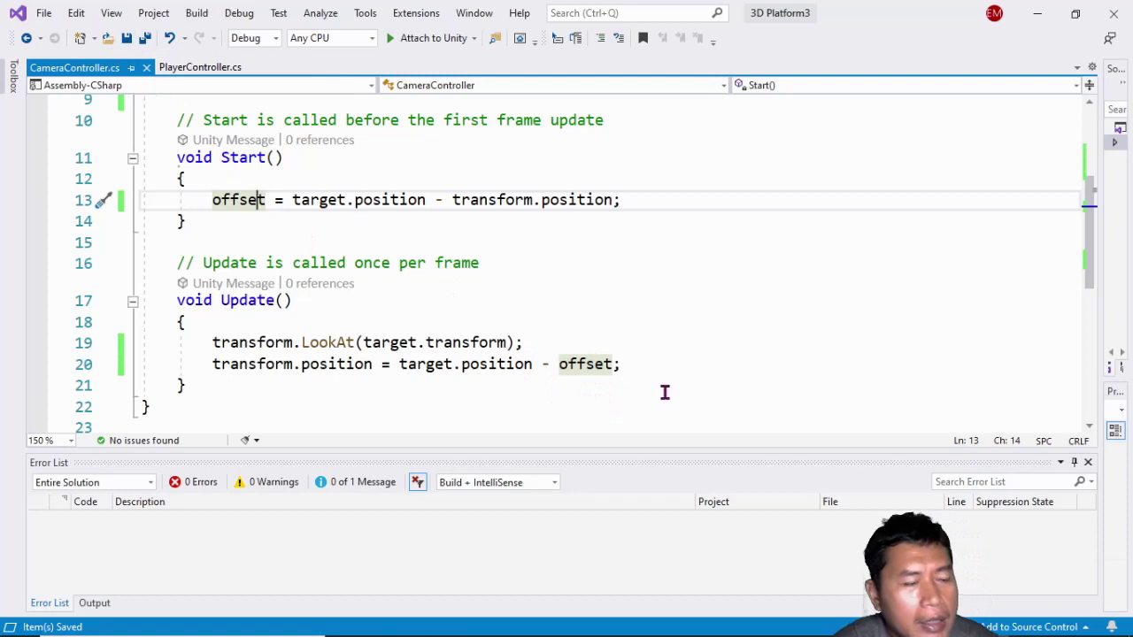
{"action": "key", "text": "alt+Tab"}
{"action": "key", "text": "alt+Tab"}
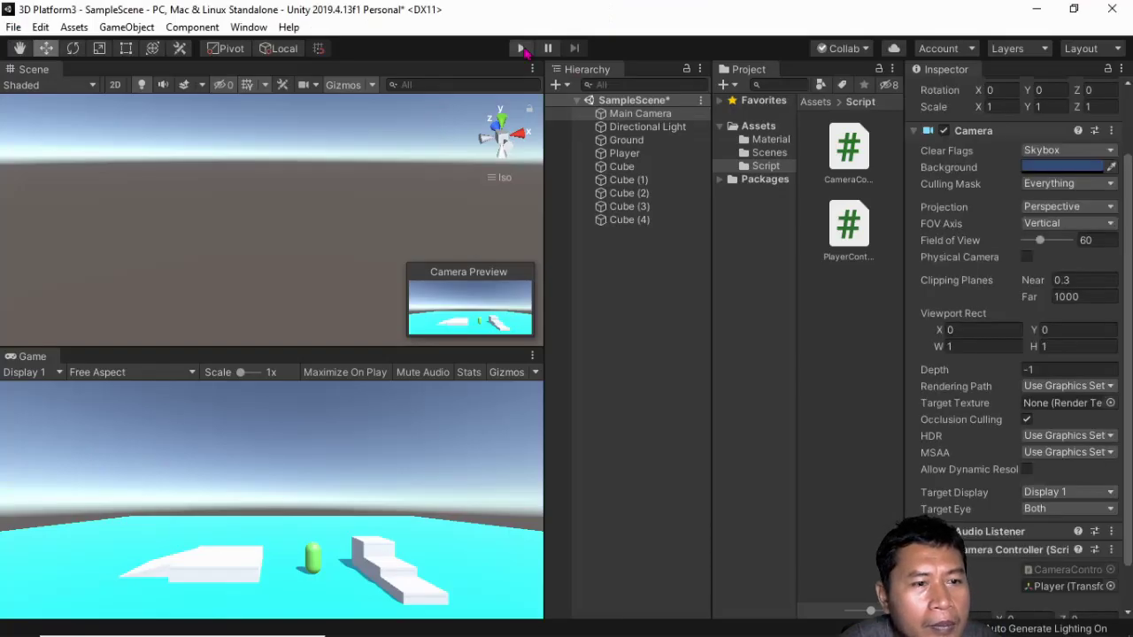
Step: Play the scene, move the player forward, back and sideways, then frame the Main Camera
{"action": "left_click", "coordinate": [521, 49]}
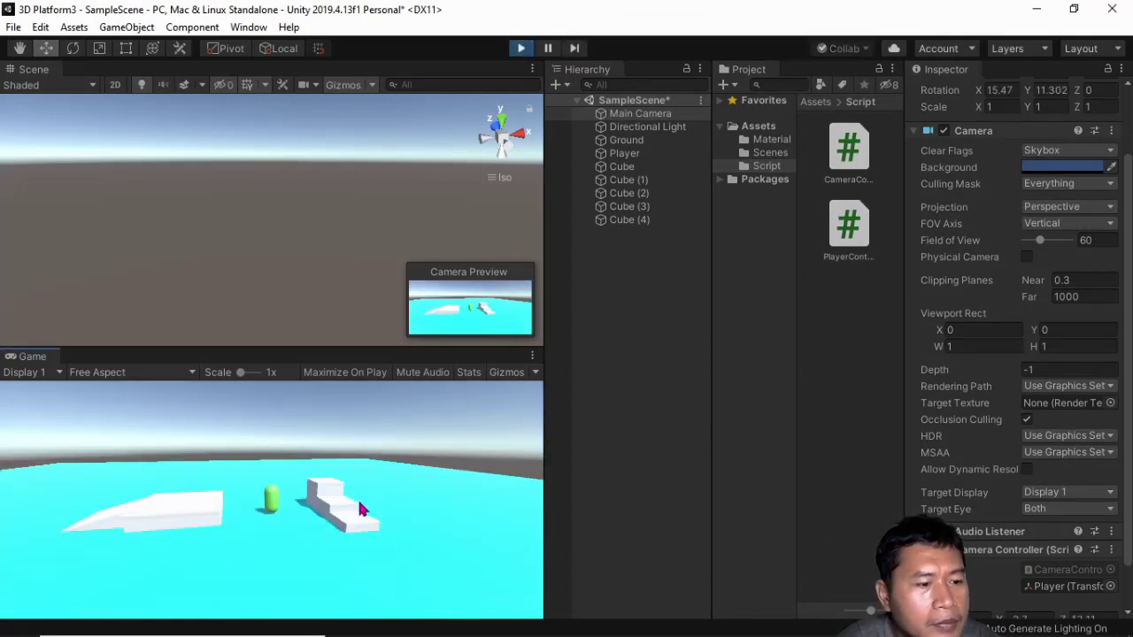
{"action": "key", "text": "w"}
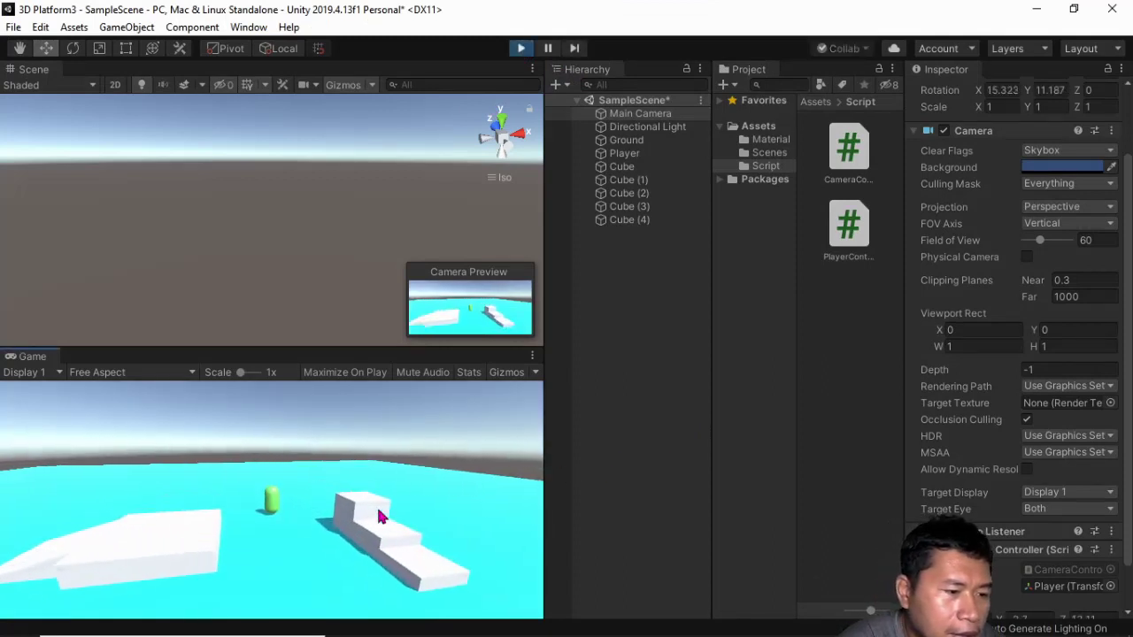
{"action": "key", "text": "s"}
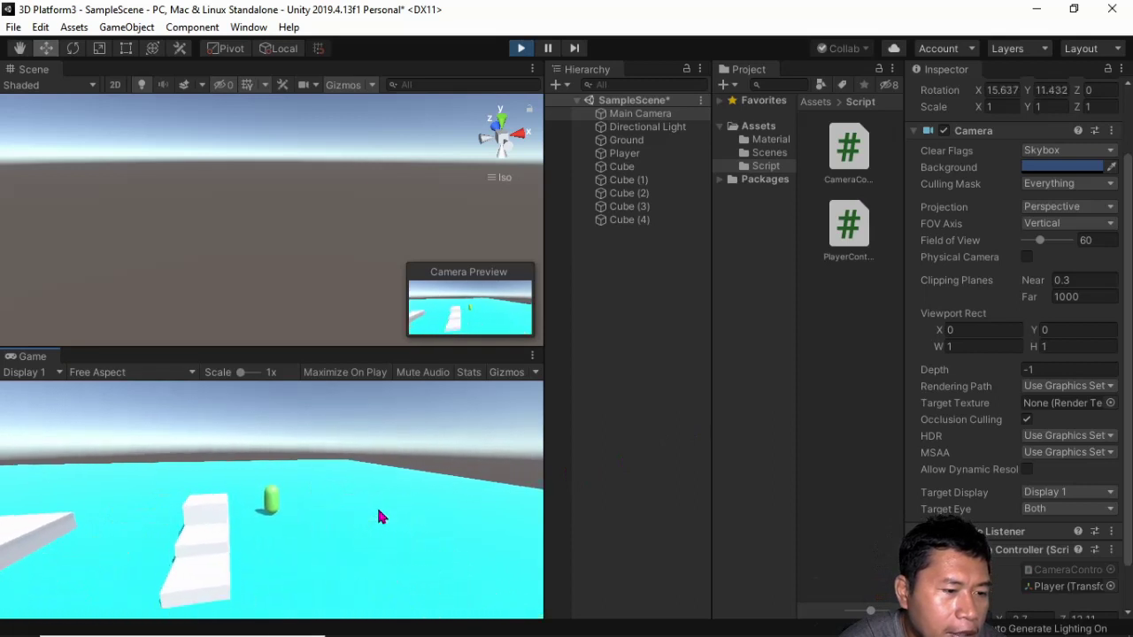
{"action": "key", "text": "a"}
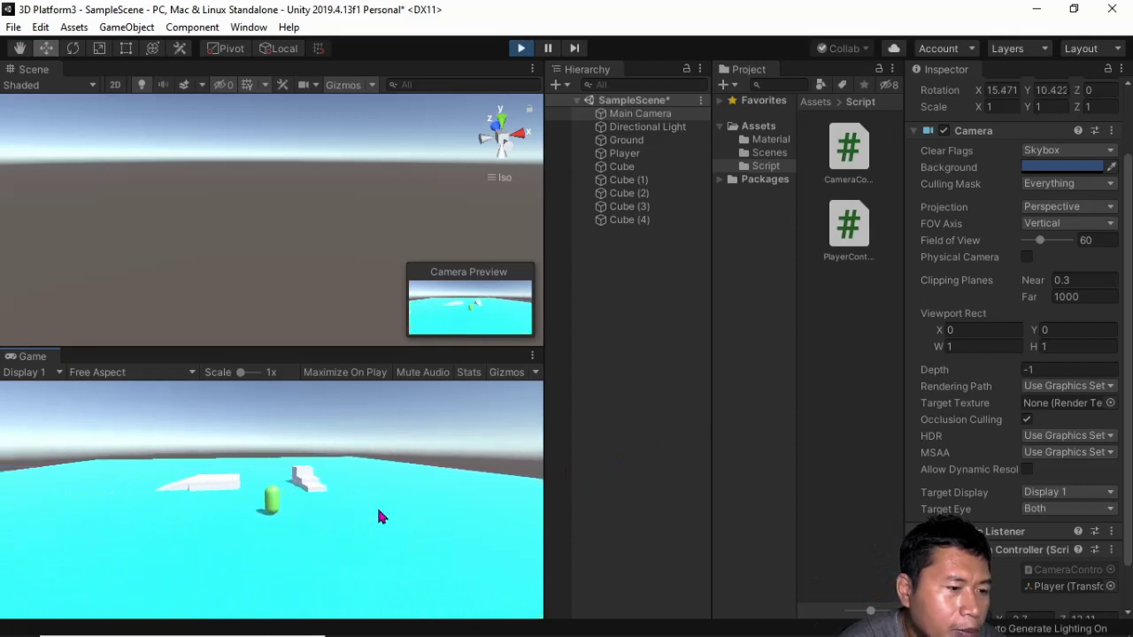
{"action": "key", "text": "d"}
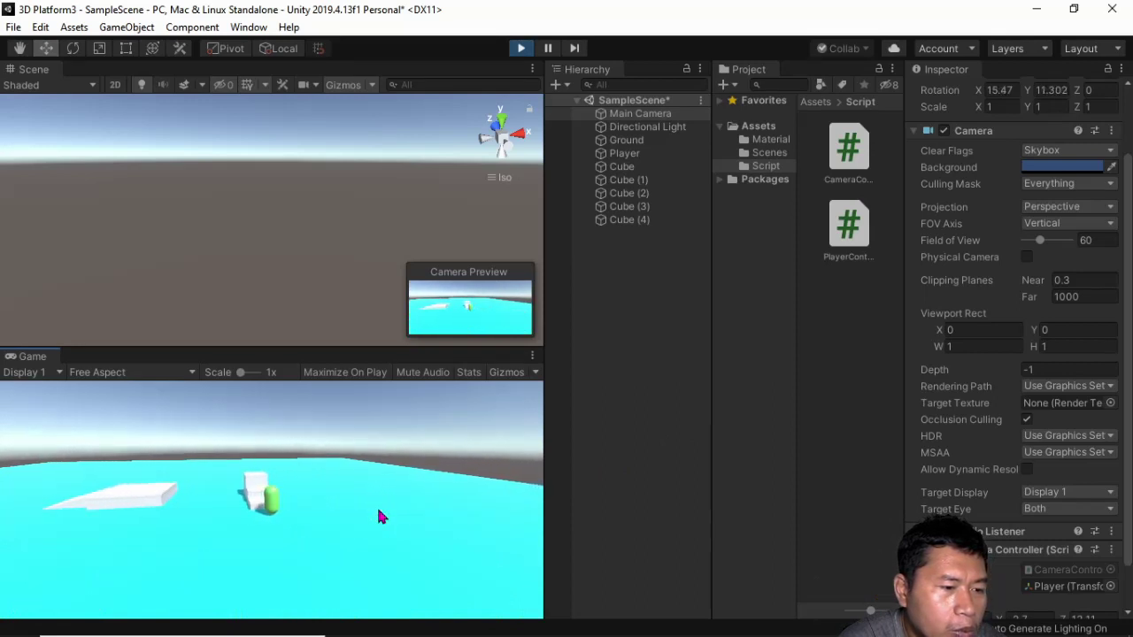
{"action": "key", "text": "w"}
{"action": "key", "text": "w"}
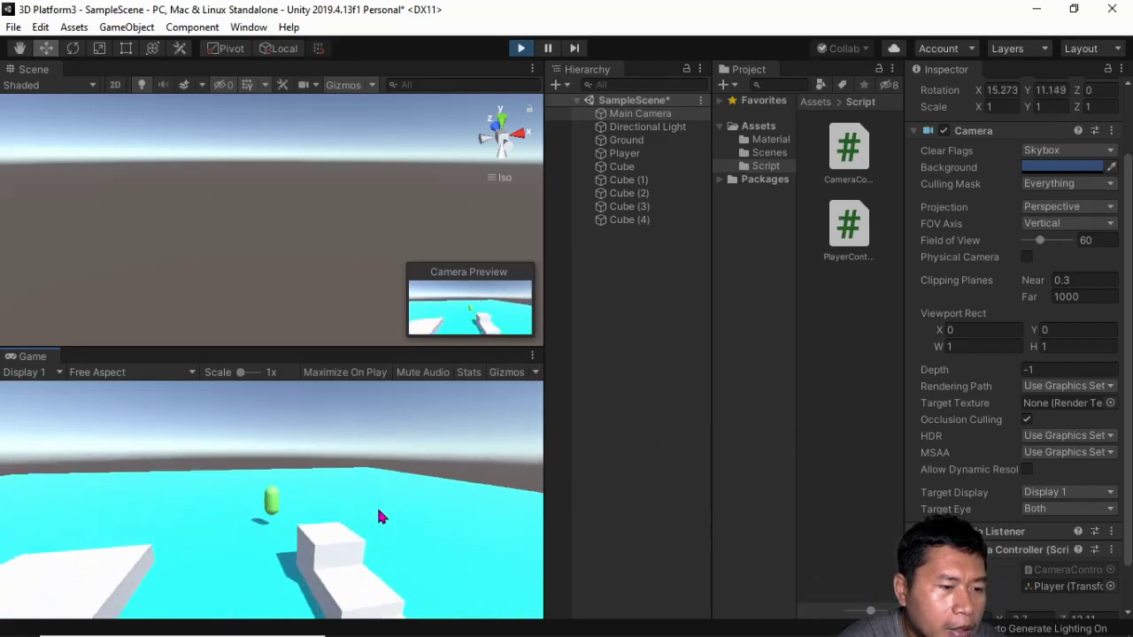
{"action": "key", "text": "w"}
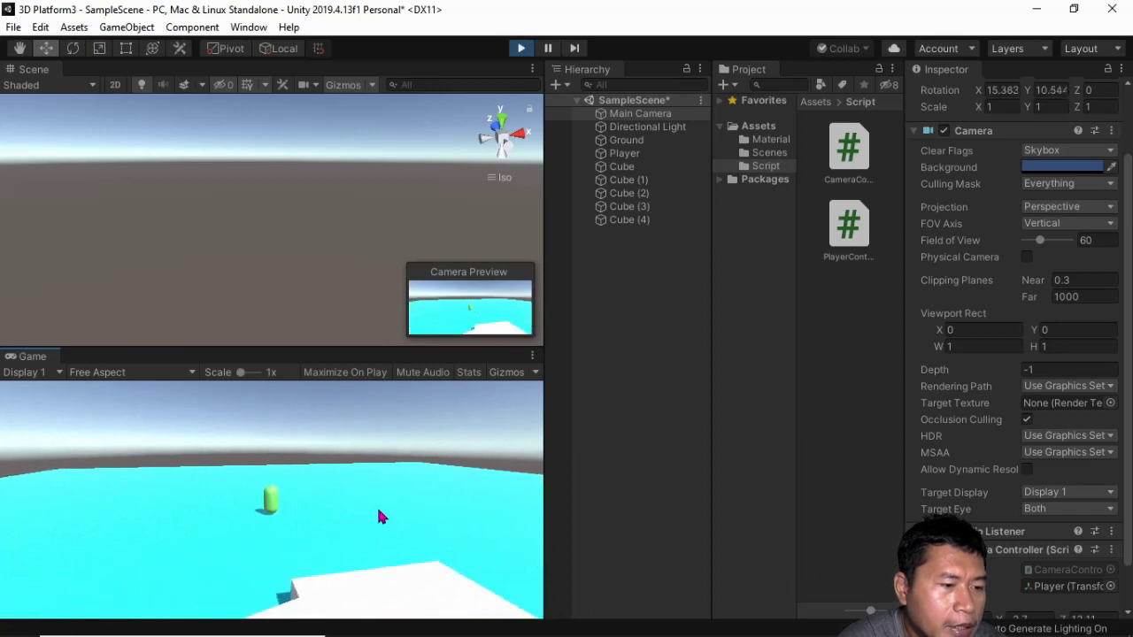
{"action": "key", "text": "s"}
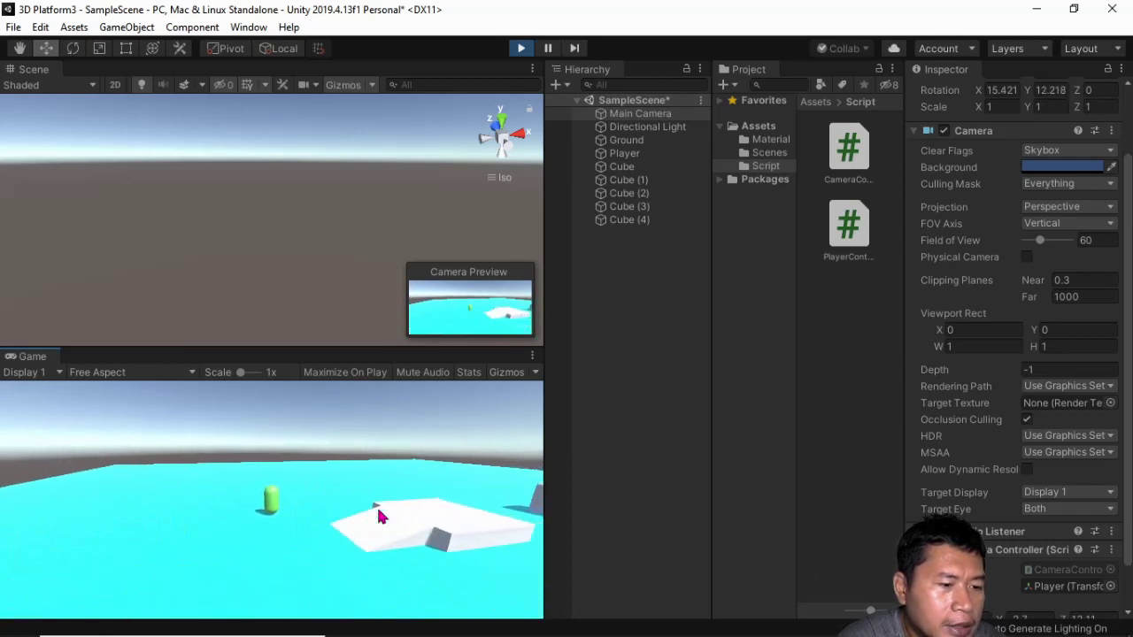
{"action": "key", "text": "d"}
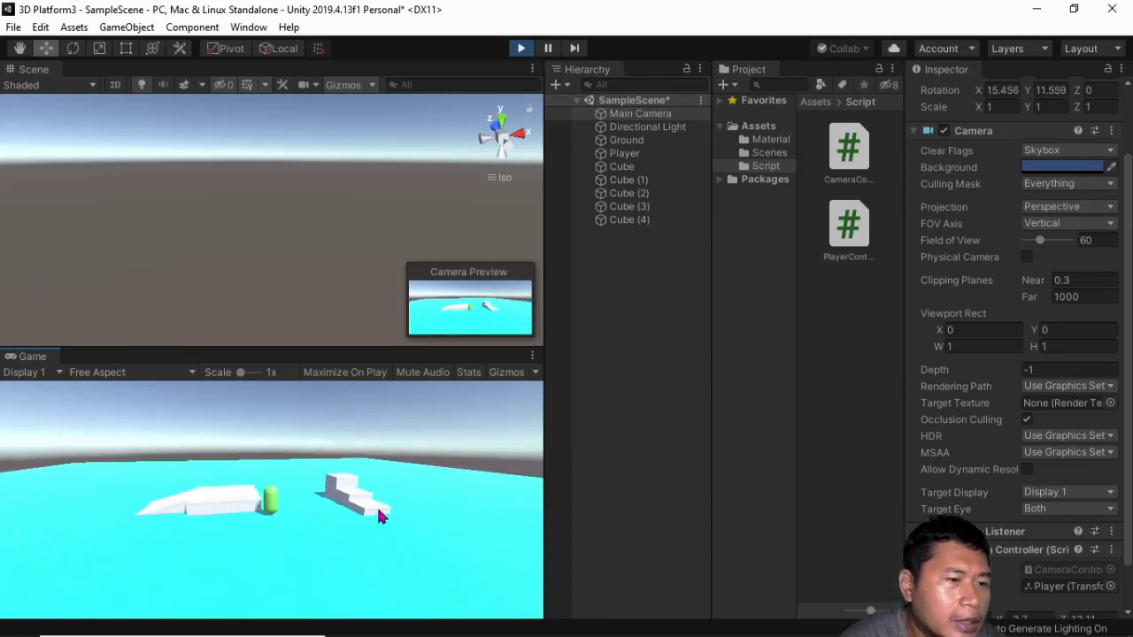
{"action": "double_click", "coordinate": [651, 114]}
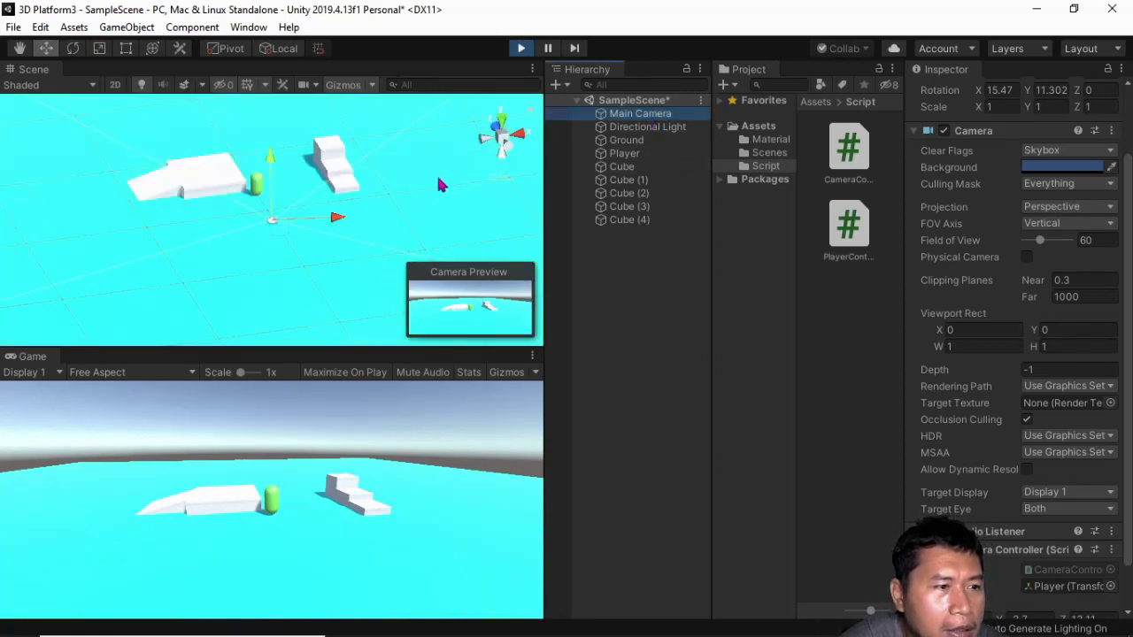
Step: Stop Play mode and drag the Main Camera closer to the player
{"action": "key", "text": "ctrl+p"}
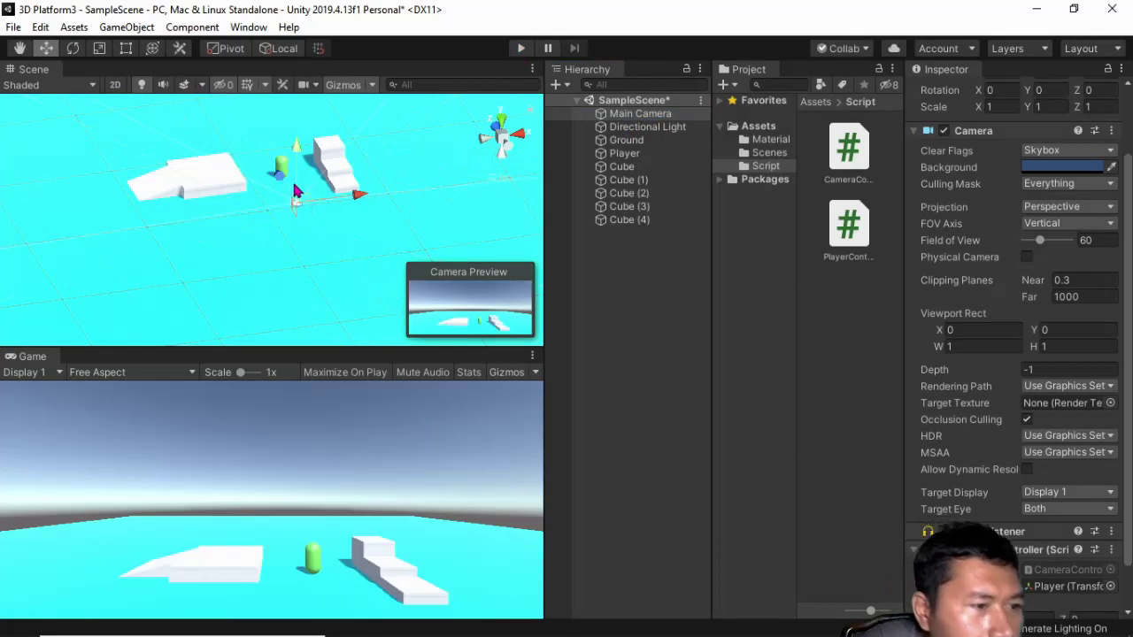
{"action": "left_click_drag", "start_coordinate": [296, 190], "coordinate": [276, 168]}
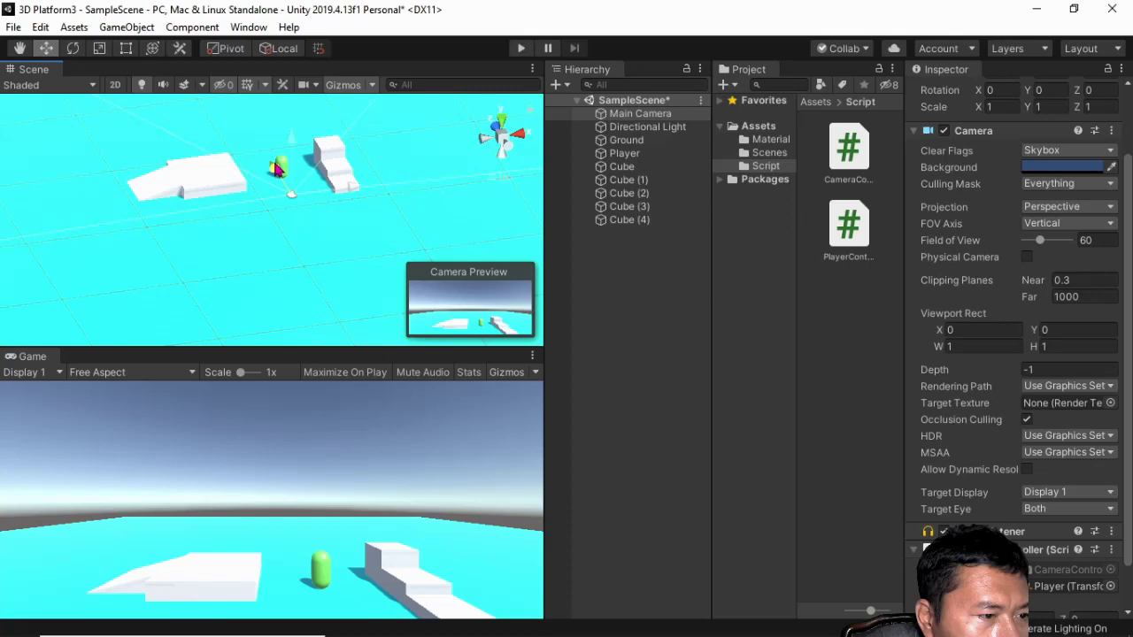
{"action": "left_click_drag", "start_coordinate": [277, 169], "coordinate": [281, 166]}
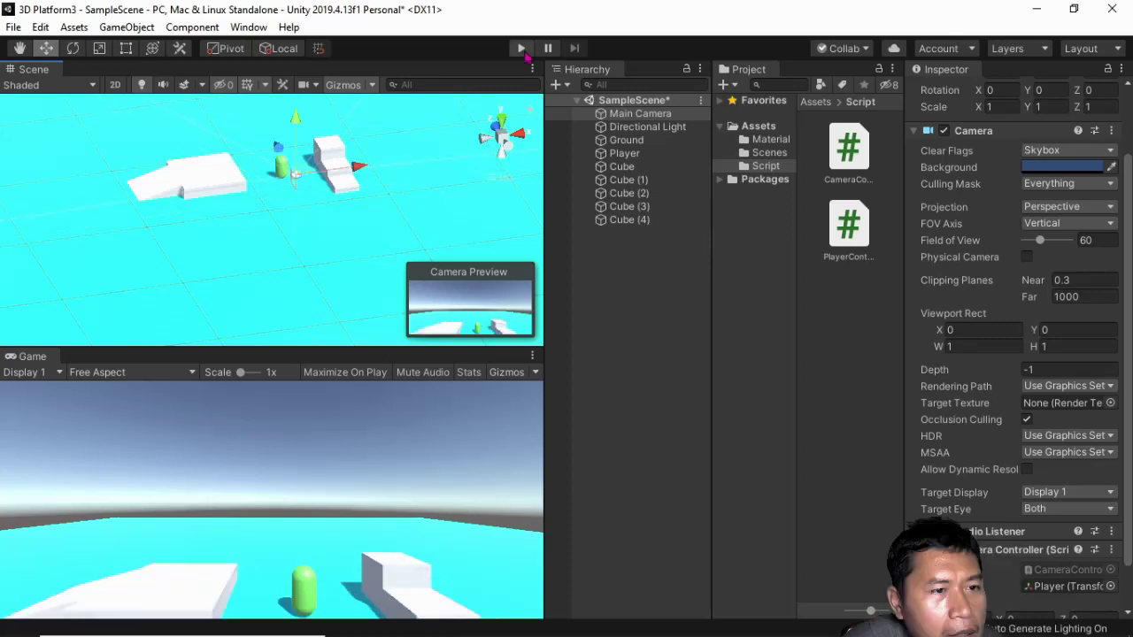
Step: Play the scene and move the player with WASD and Space around the platform and stairs
{"action": "left_click", "coordinate": [522, 49]}
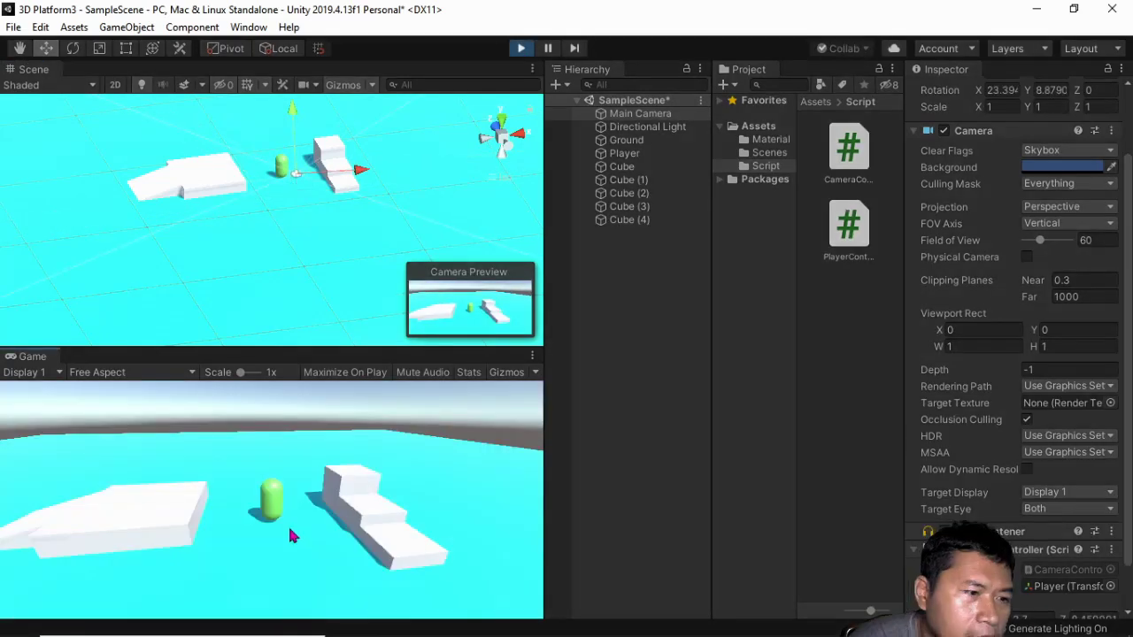
{"action": "key", "text": "w"}
{"action": "key", "text": "s"}
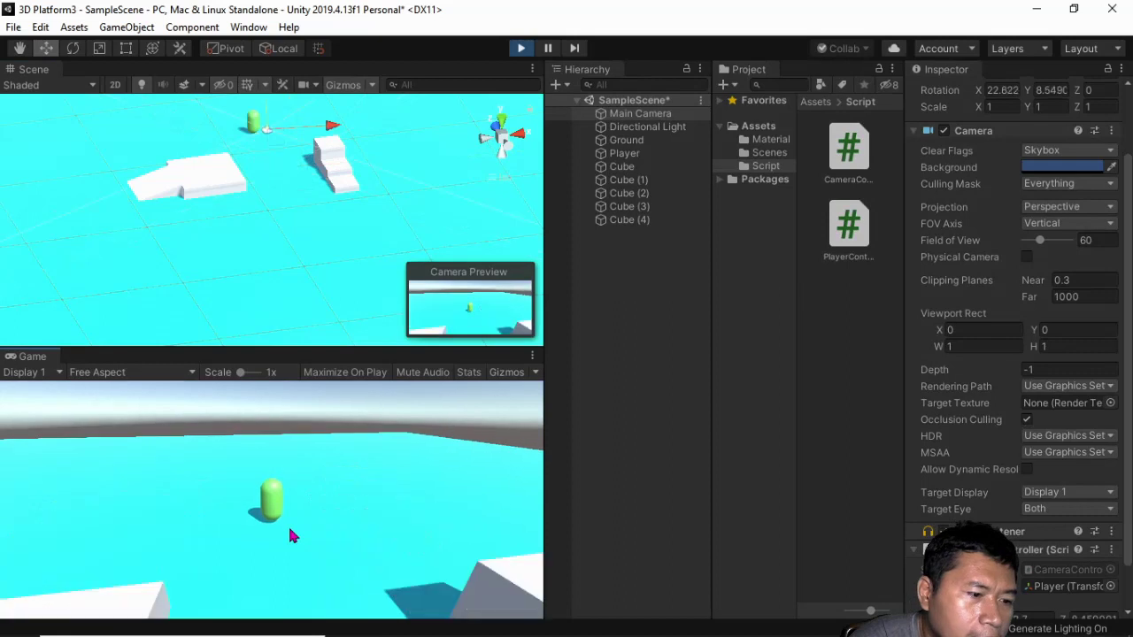
{"action": "key", "text": "a"}
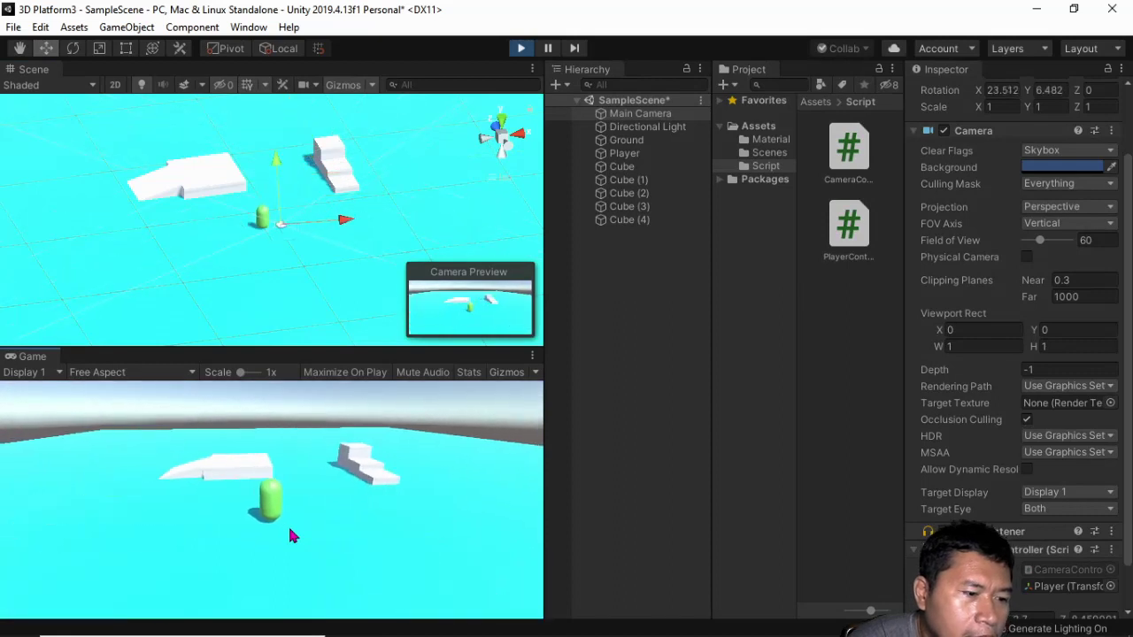
{"action": "key", "text": "d"}
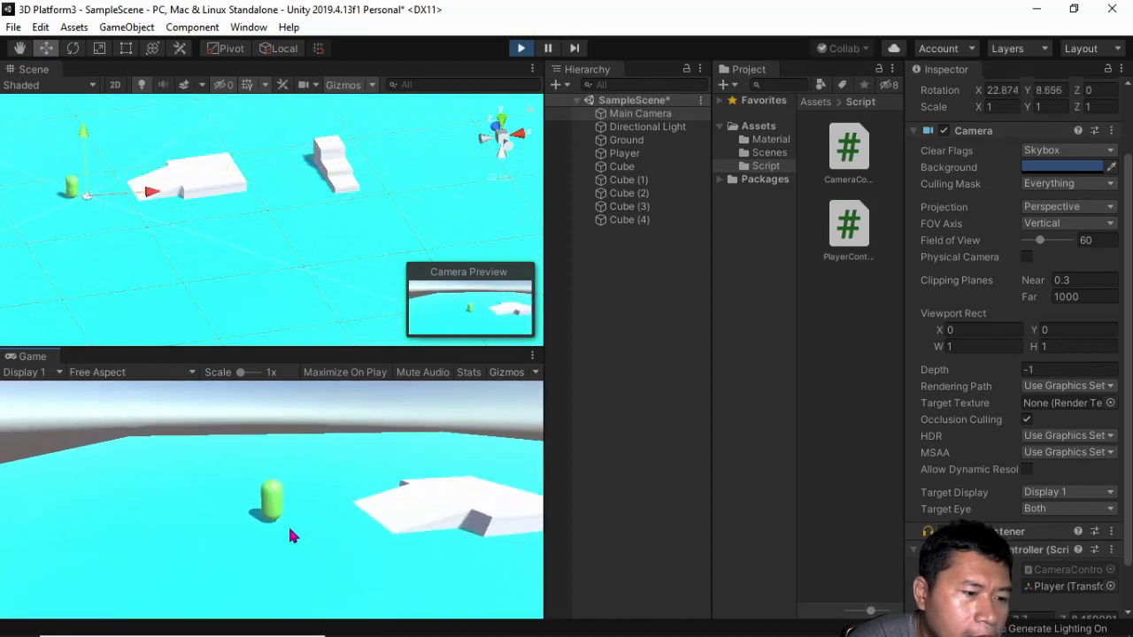
{"action": "key", "text": "d"}
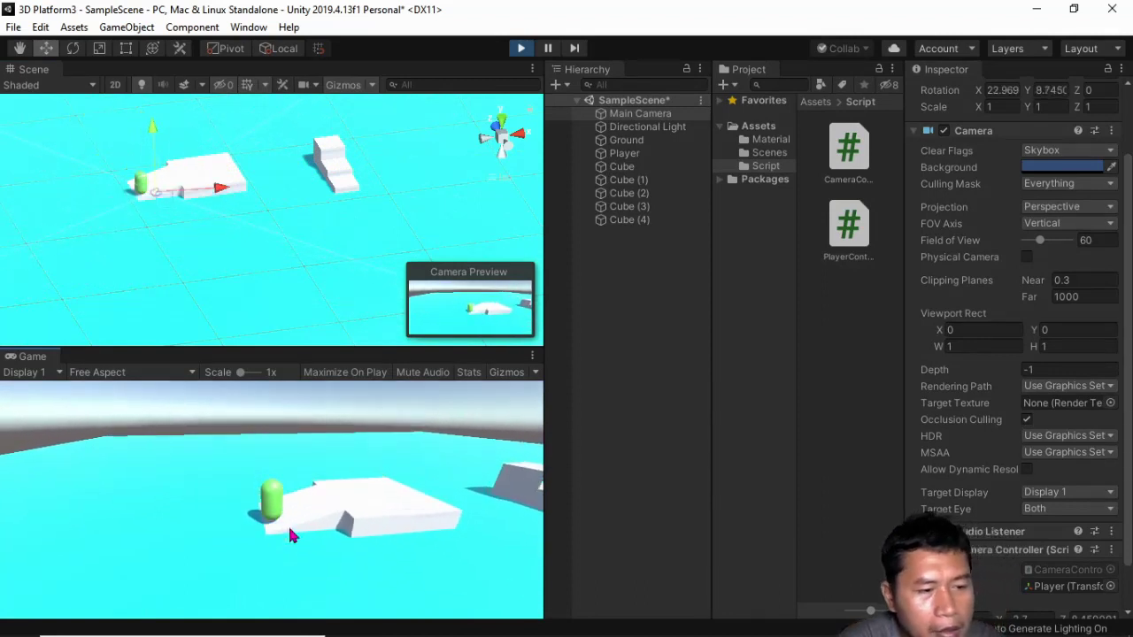
{"action": "key", "text": "d"}
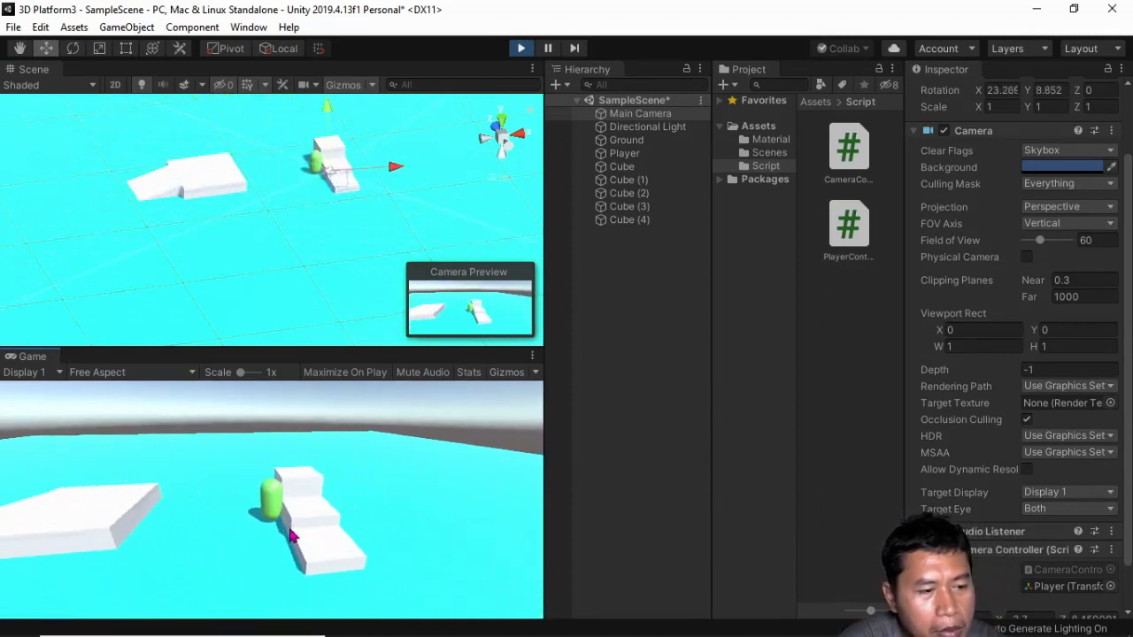
{"action": "key", "text": "a"}
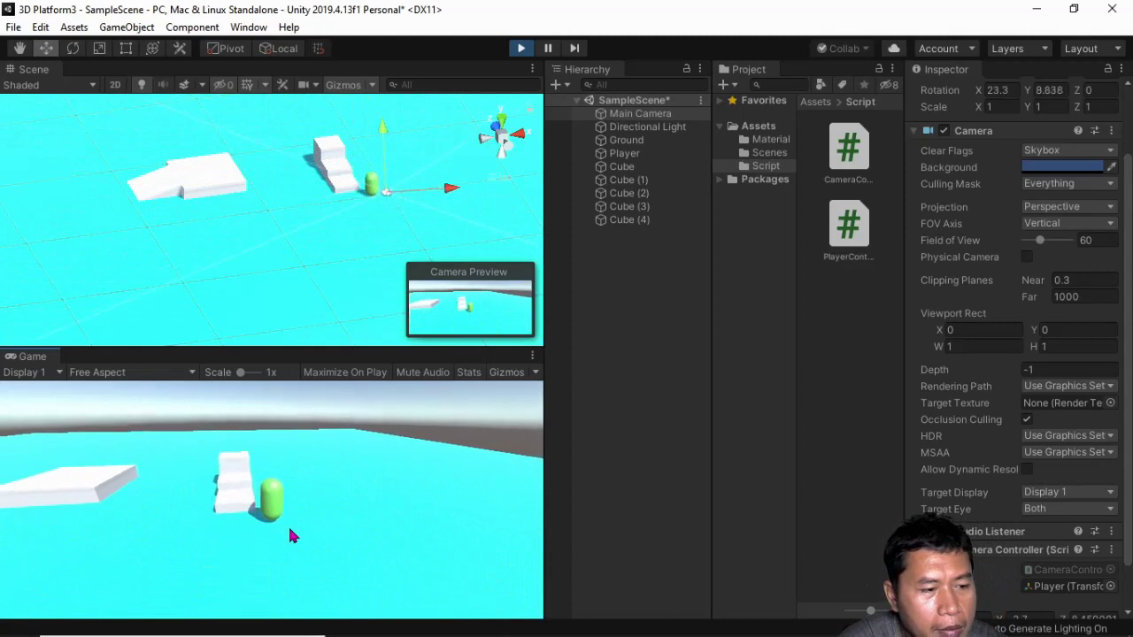
{"action": "key", "text": "a"}
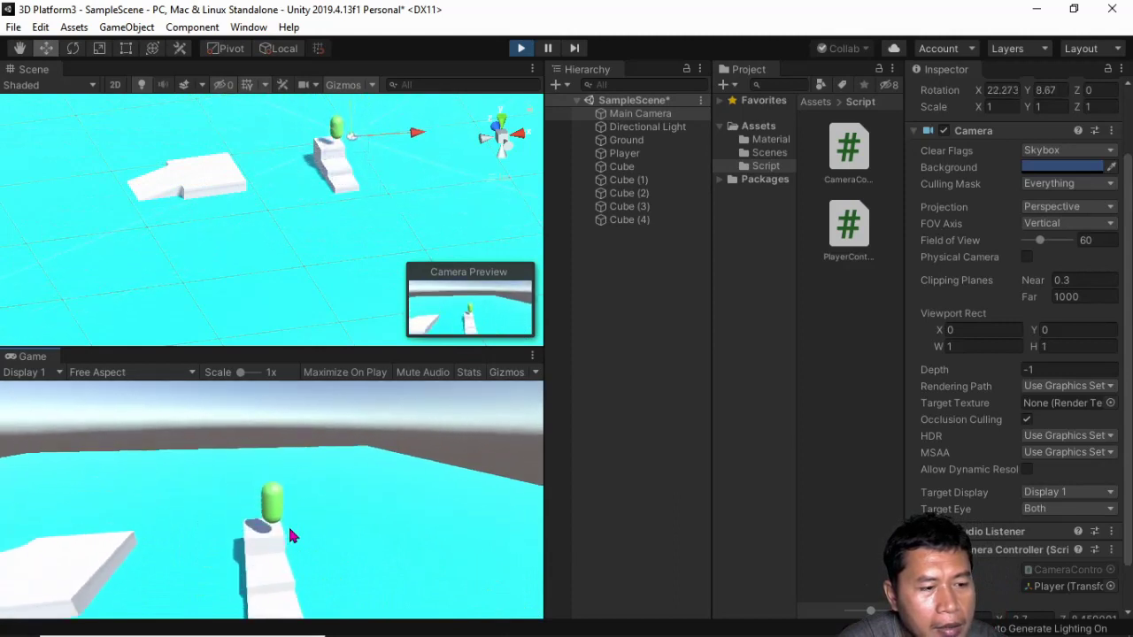
{"action": "key", "text": "space"}
{"action": "key", "text": "s"}
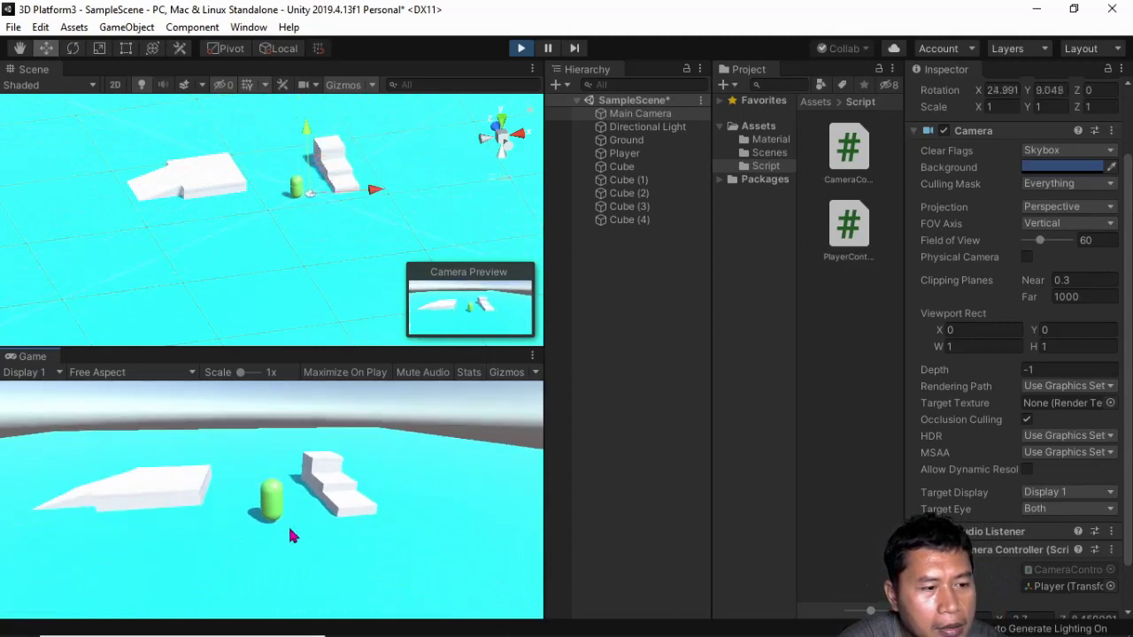
Step: Stop Play mode so the scene resets to its starting layout
{"action": "left_click", "coordinate": [521, 48]}
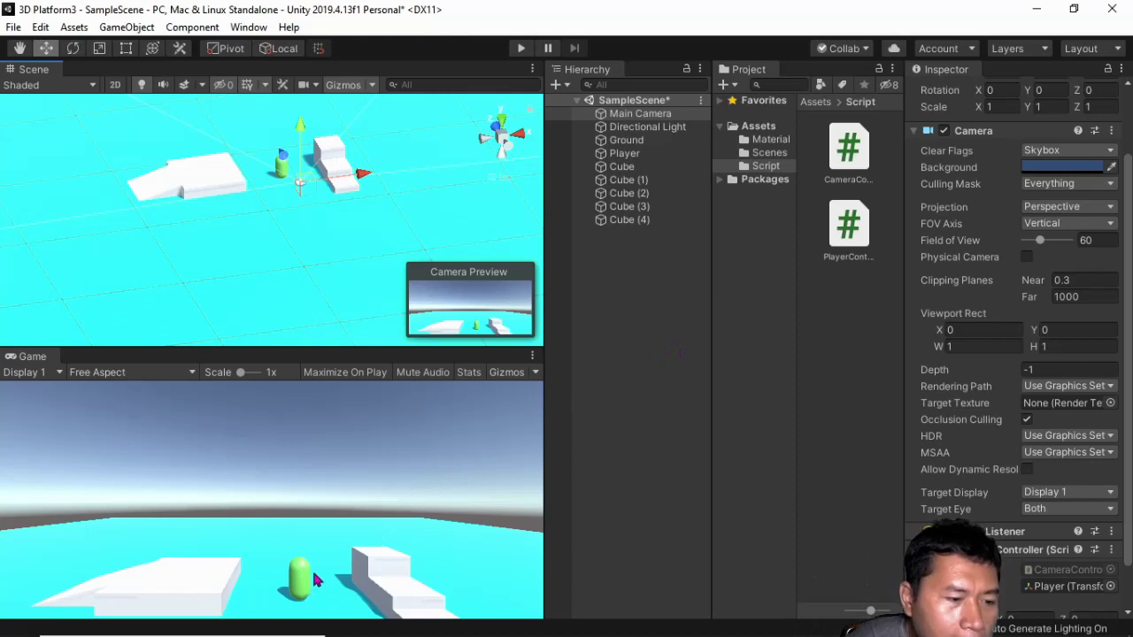
{"action": "mouse_move", "coordinate": [788, 635]}
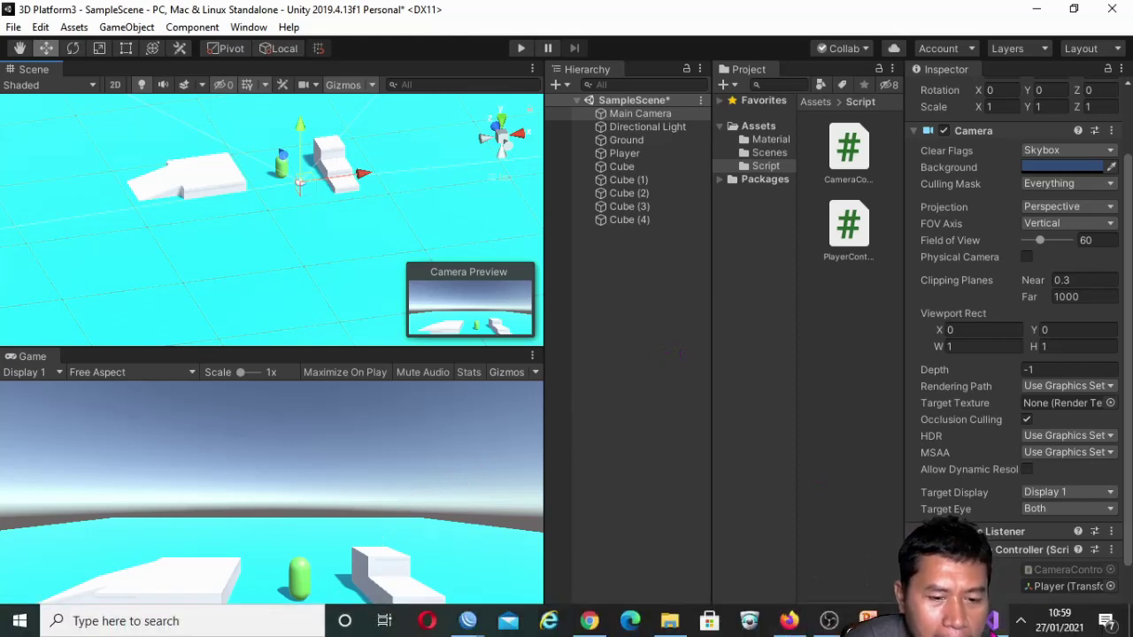
{"action": "mouse_move", "coordinate": [991, 620]}
{"action": "mouse_move", "coordinate": [948, 621]}
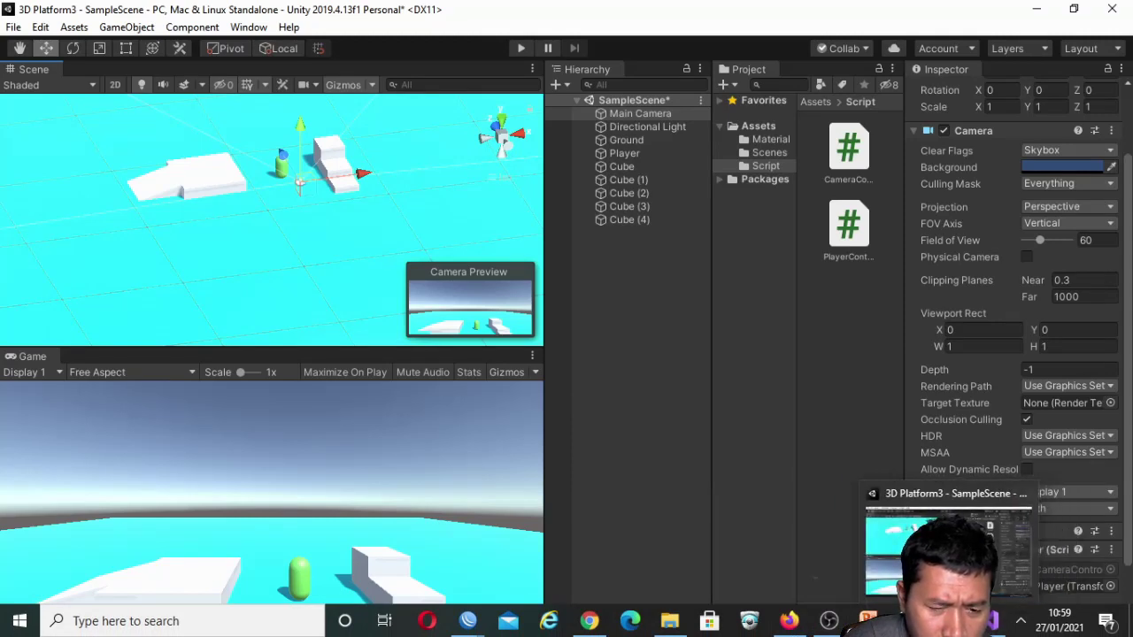
Step: Declare 'public bool useOffsetValue;' on a new line below the offset field in CameraController.cs
{"action": "left_click", "coordinate": [996, 621]}
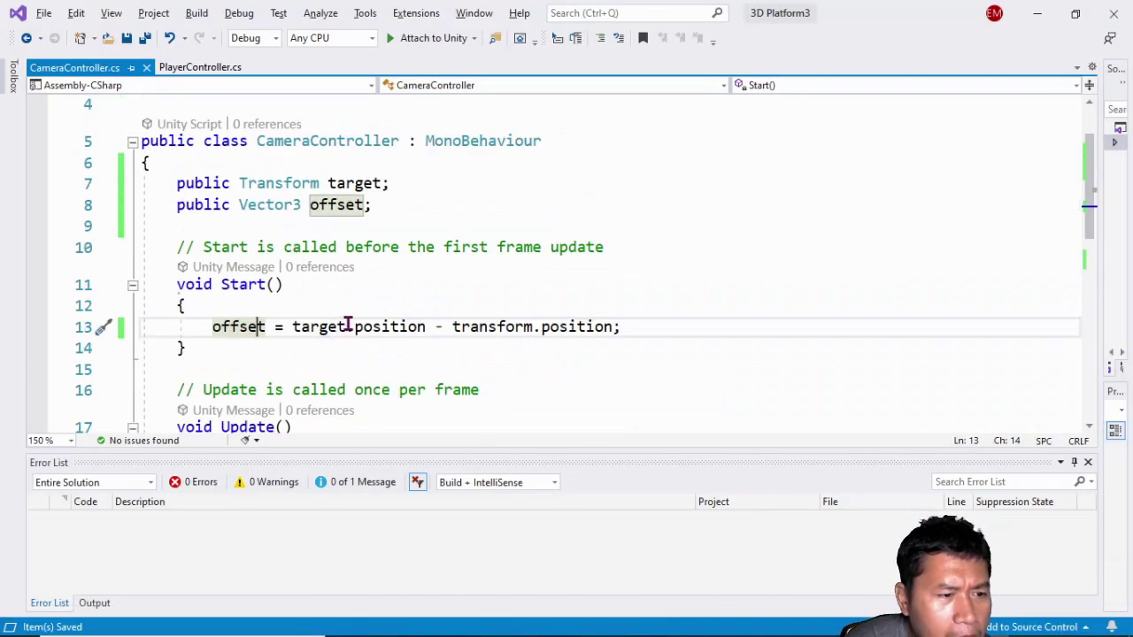
{"action": "left_click", "coordinate": [346, 326]}
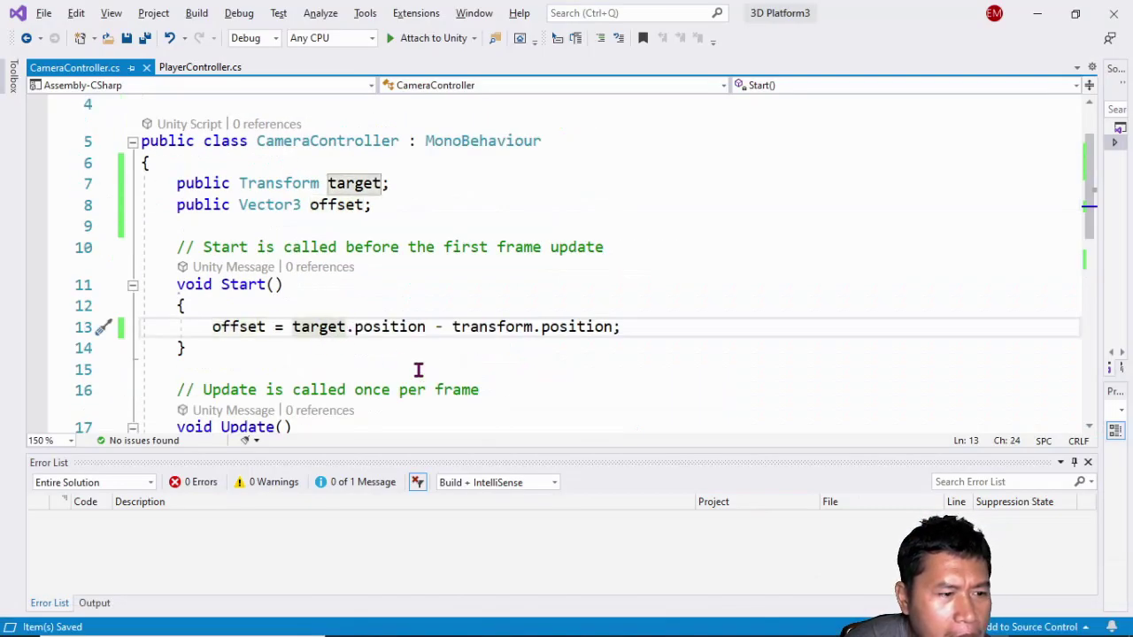
{"action": "left_click", "coordinate": [399, 210]}
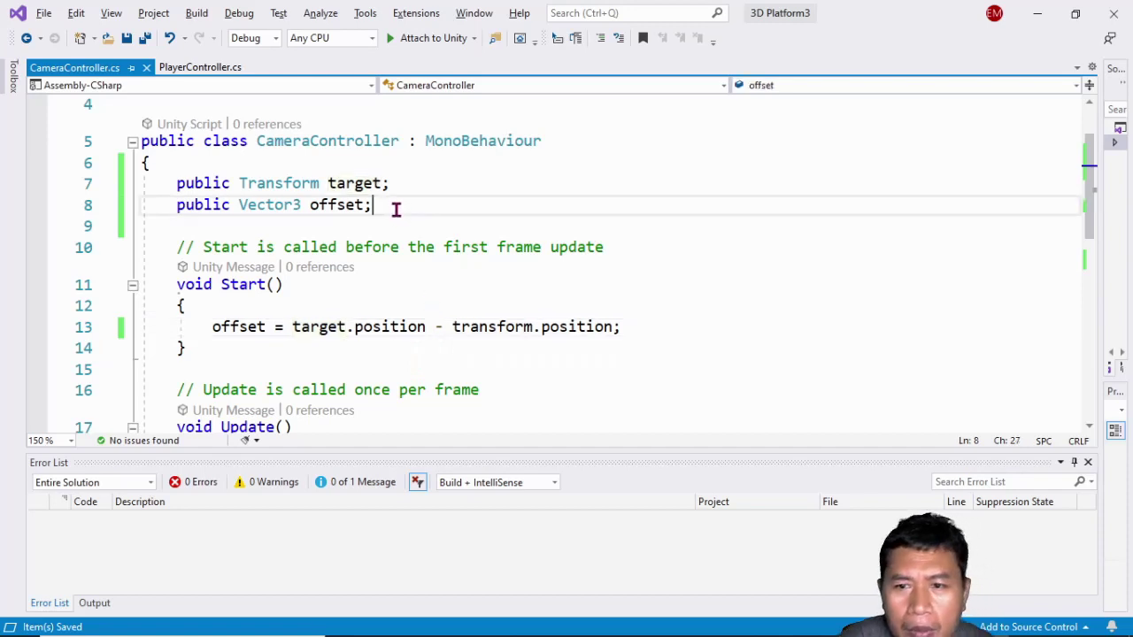
{"action": "key", "text": "Return"}
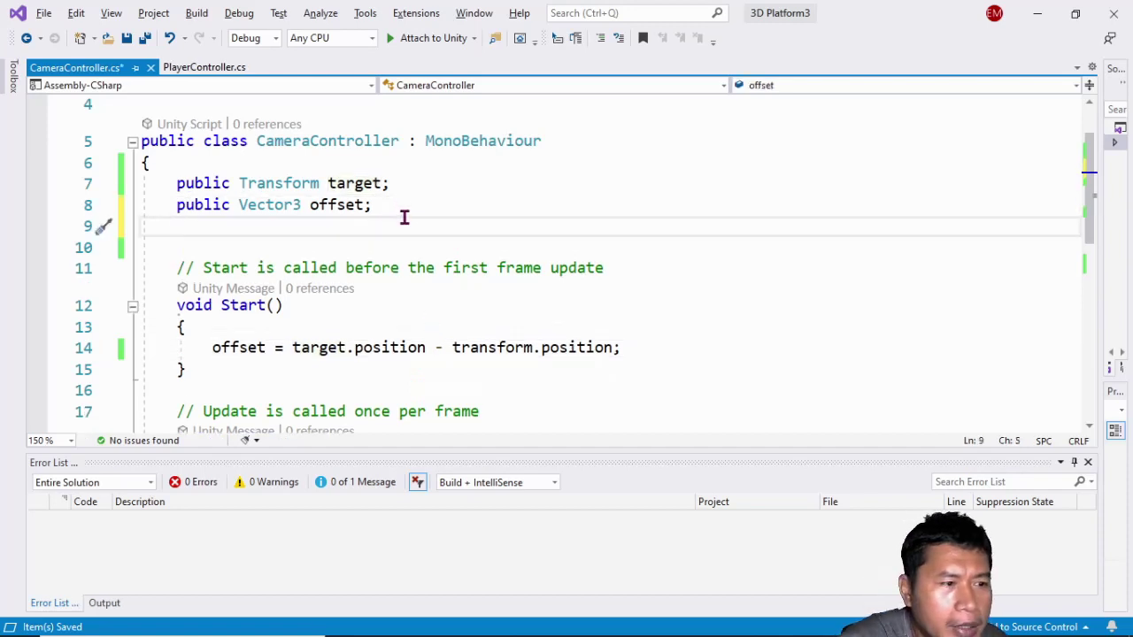
{"action": "type", "text": "public"}
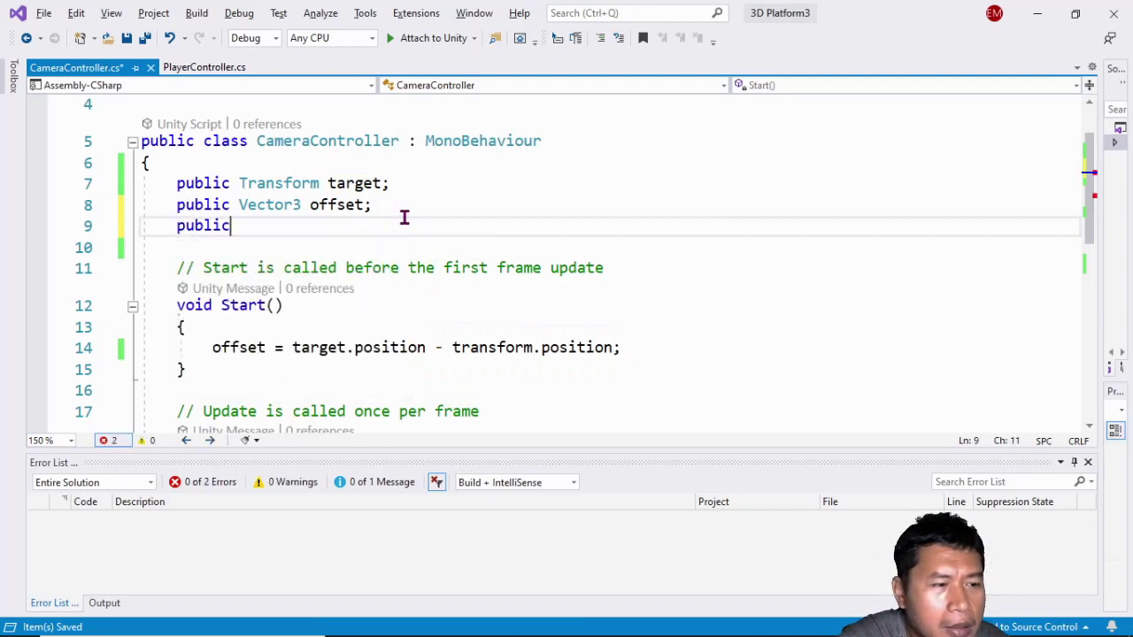
{"action": "type", "text": " b"}
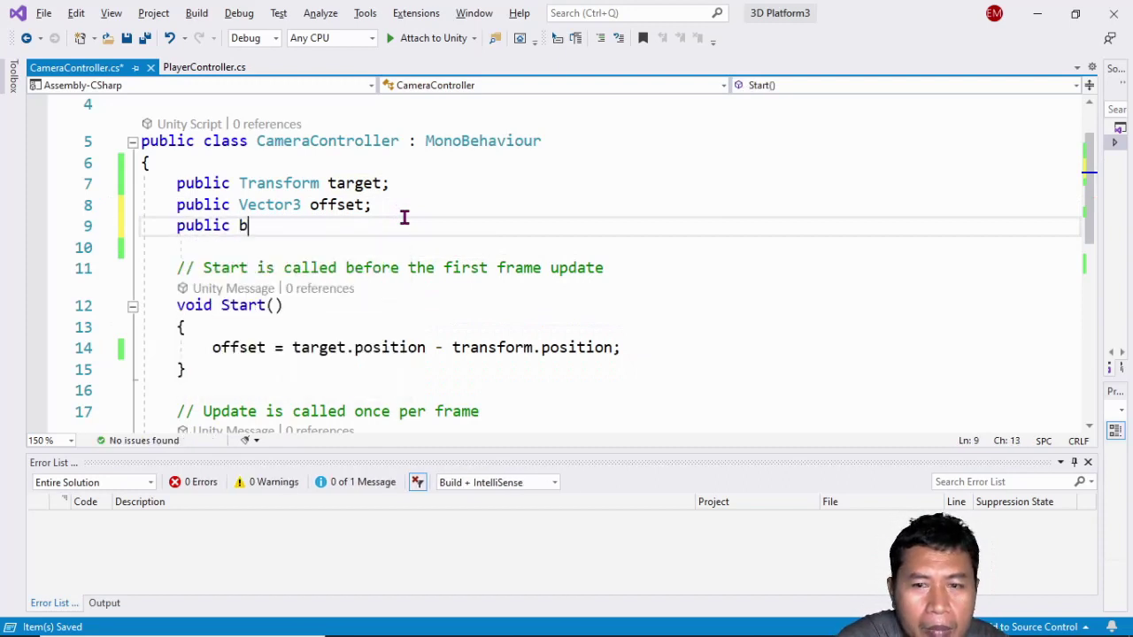
{"action": "type", "text": "o"}
{"action": "key", "text": "Tab"}
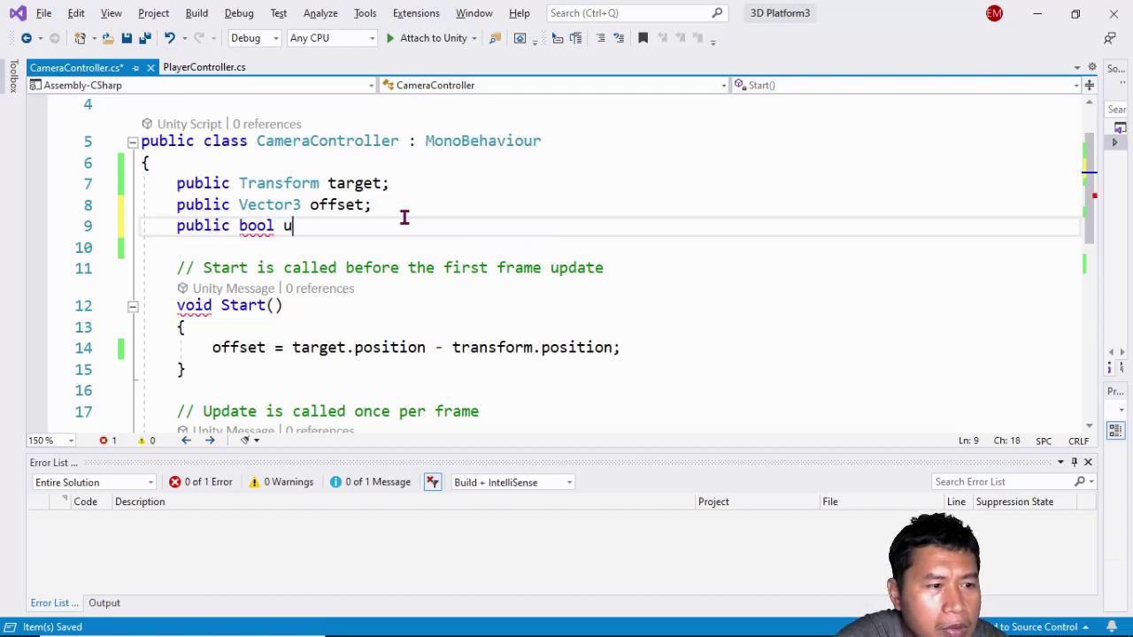
{"action": "type", "text": "seO"}
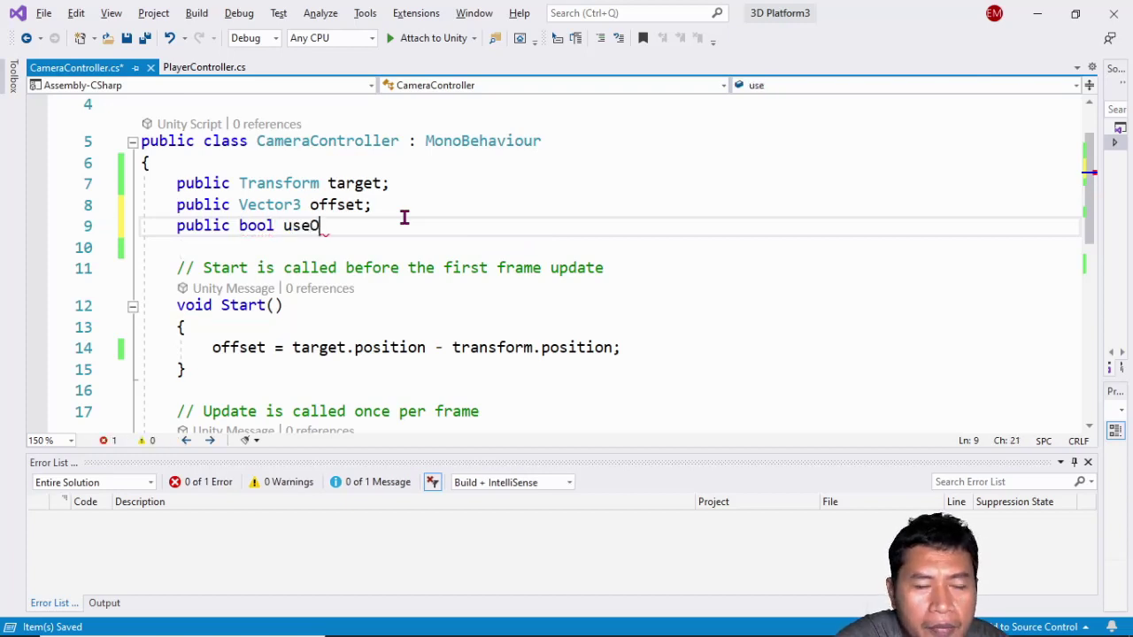
{"action": "type", "text": "ffset"}
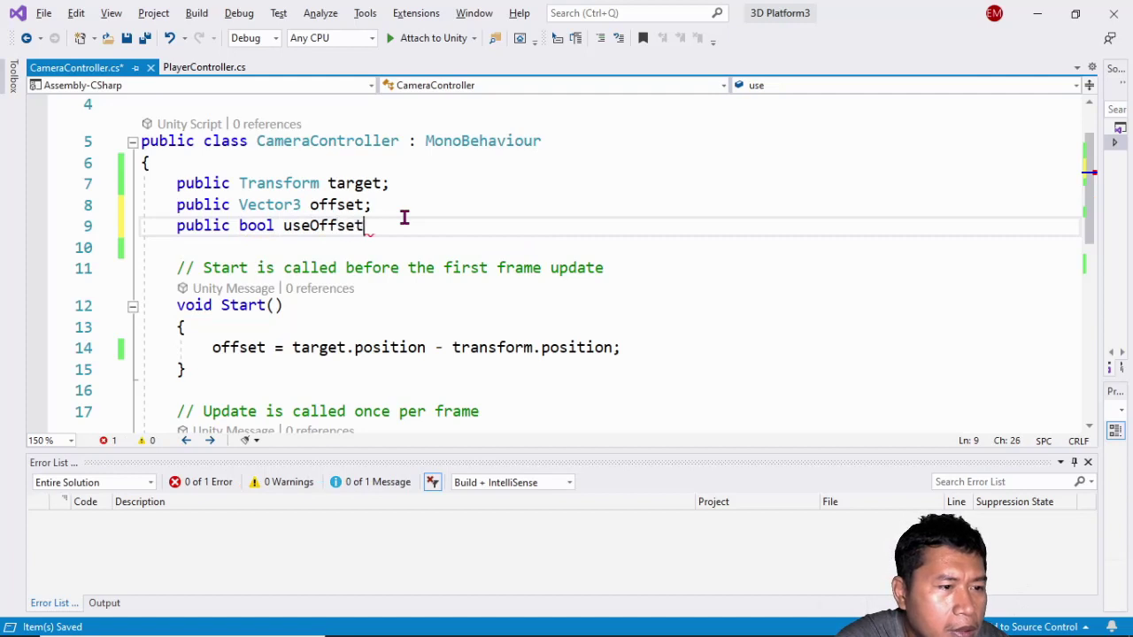
{"action": "type", "text": "Value;"}
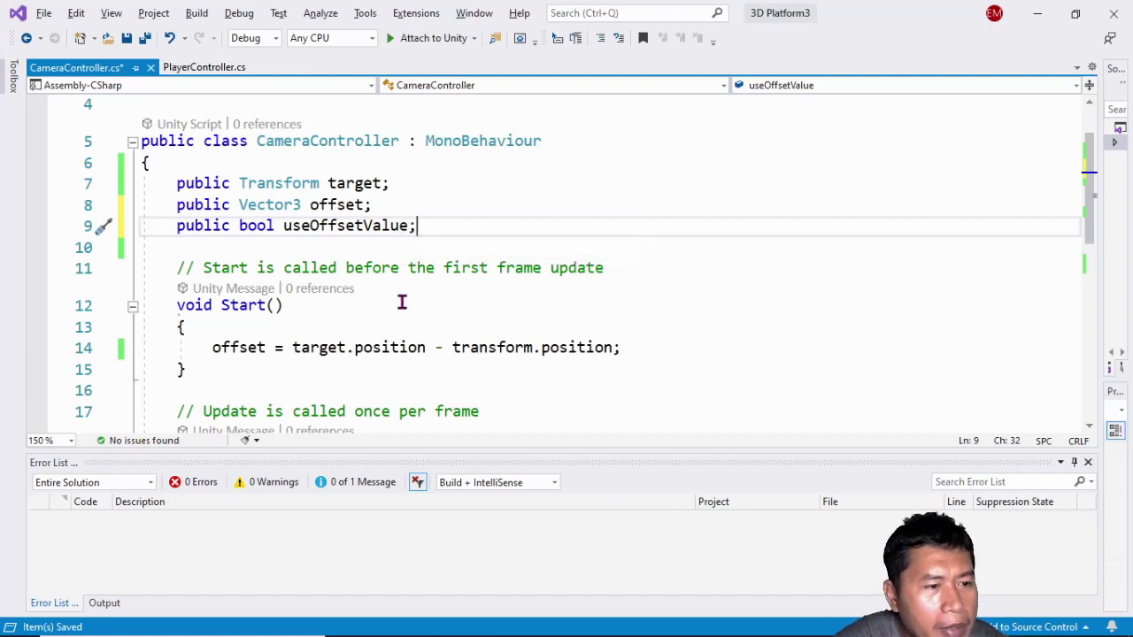
{"action": "scroll", "coordinate": [401, 302], "scroll_direction": "down", "scroll_amount": 1}
{"action": "scroll", "coordinate": [401, 302], "scroll_direction": "down", "scroll_amount": 1}
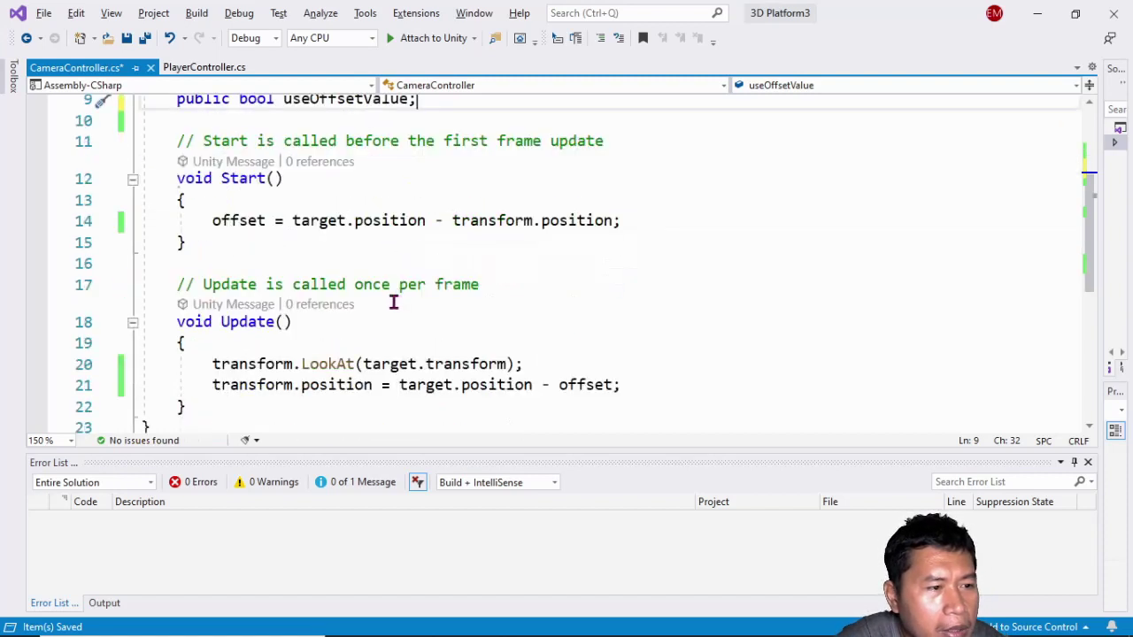
Step: Add an if (useGUILayout) block with braces inside Start()
{"action": "left_click", "coordinate": [257, 203]}
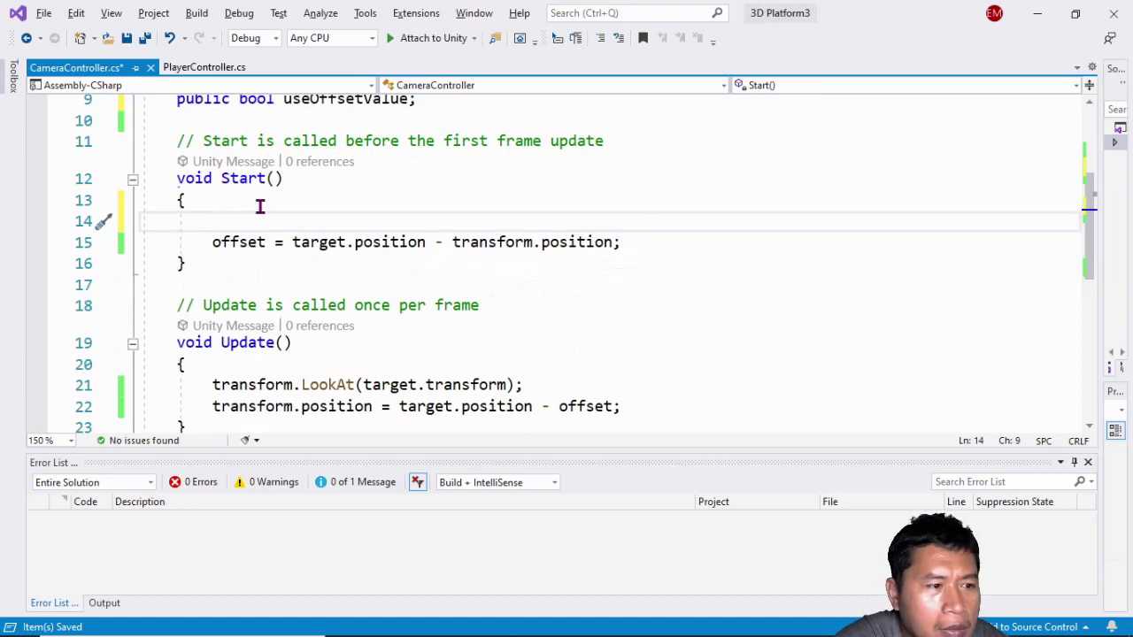
{"action": "type", "text": "i"}
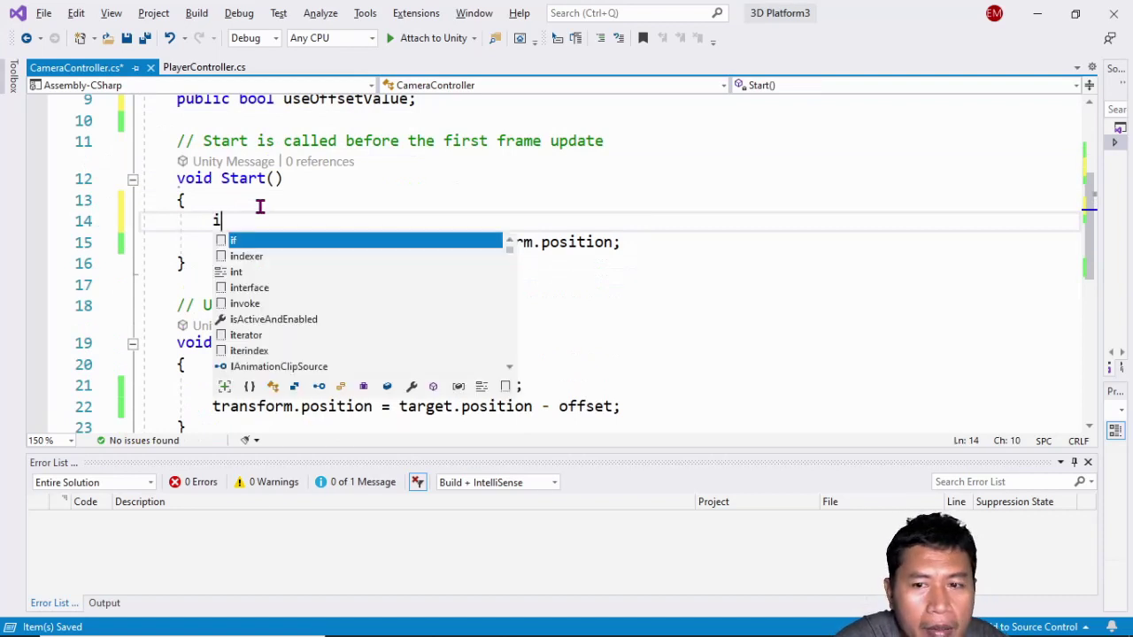
{"action": "type", "text": "f"}
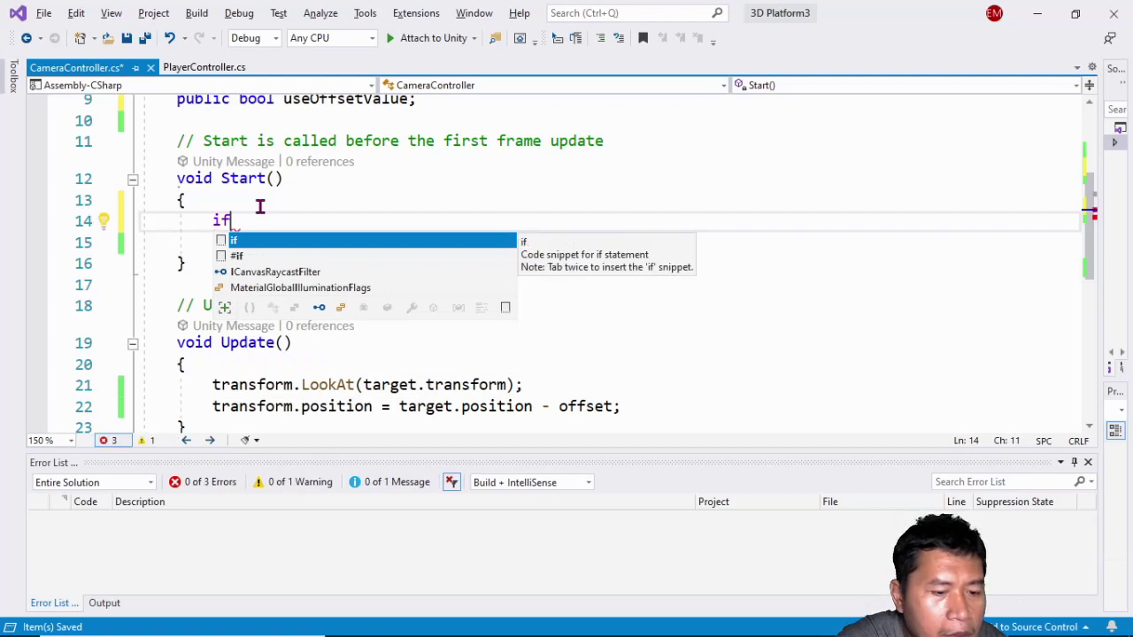
{"action": "type", "text": "(u"}
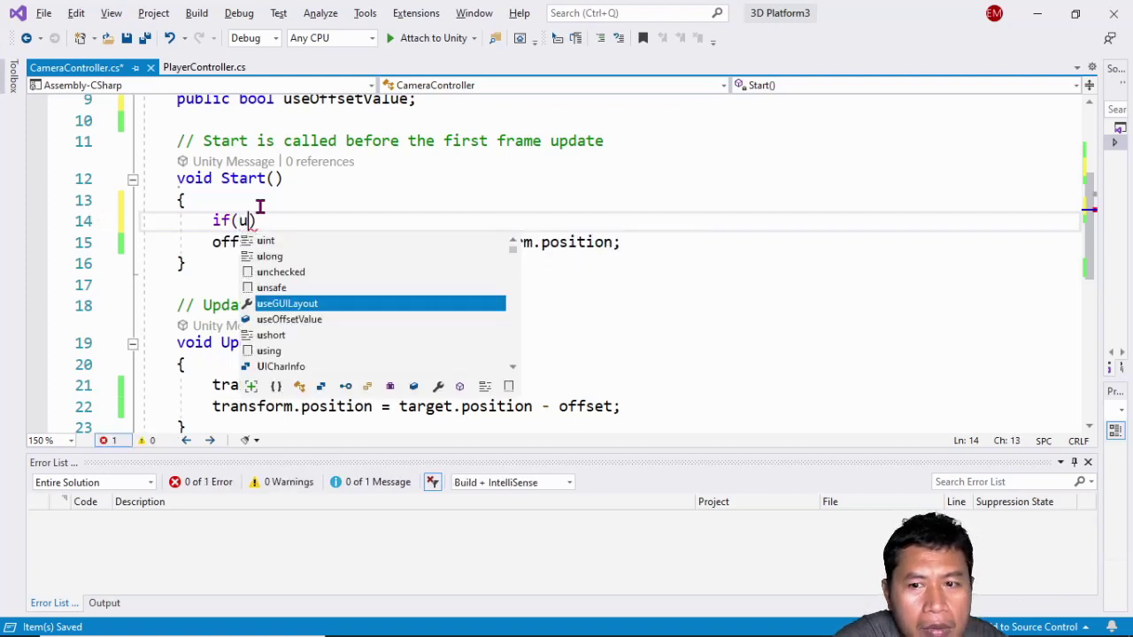
{"action": "type", "text": "se"}
{"action": "key", "text": "Tab"}
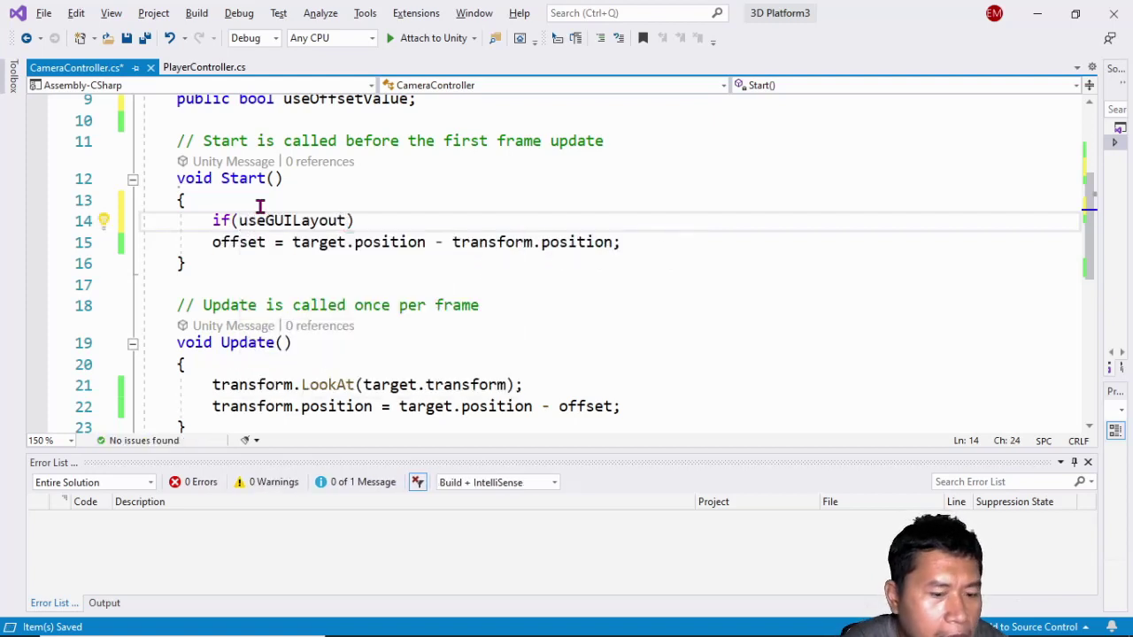
{"action": "type", "text": ") ;"}
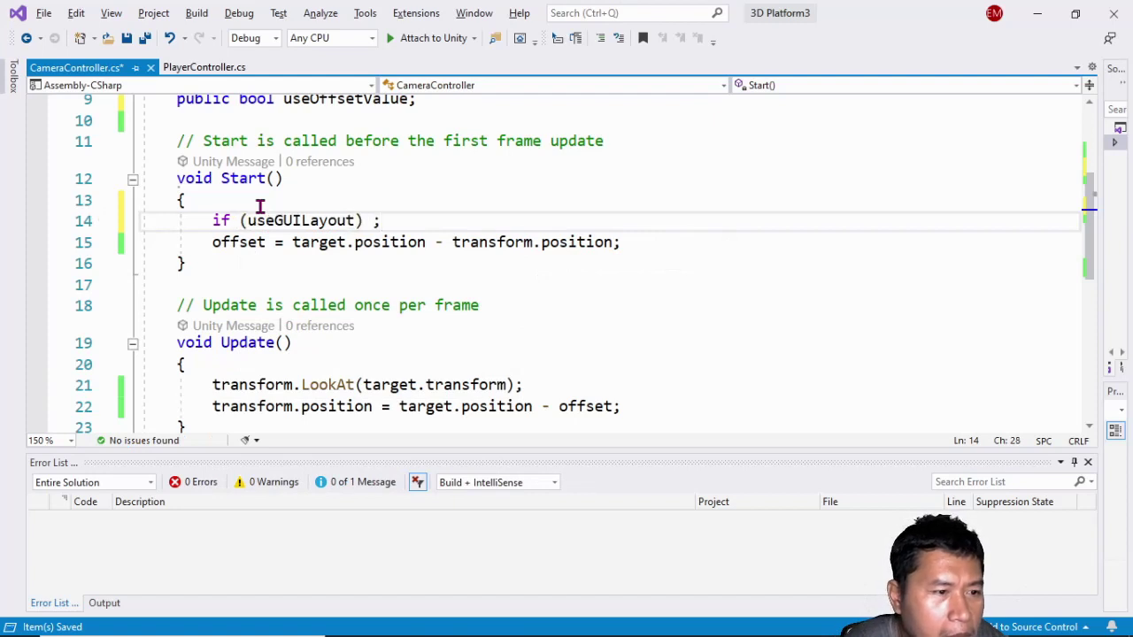
{"action": "key", "text": "BackSpace"}
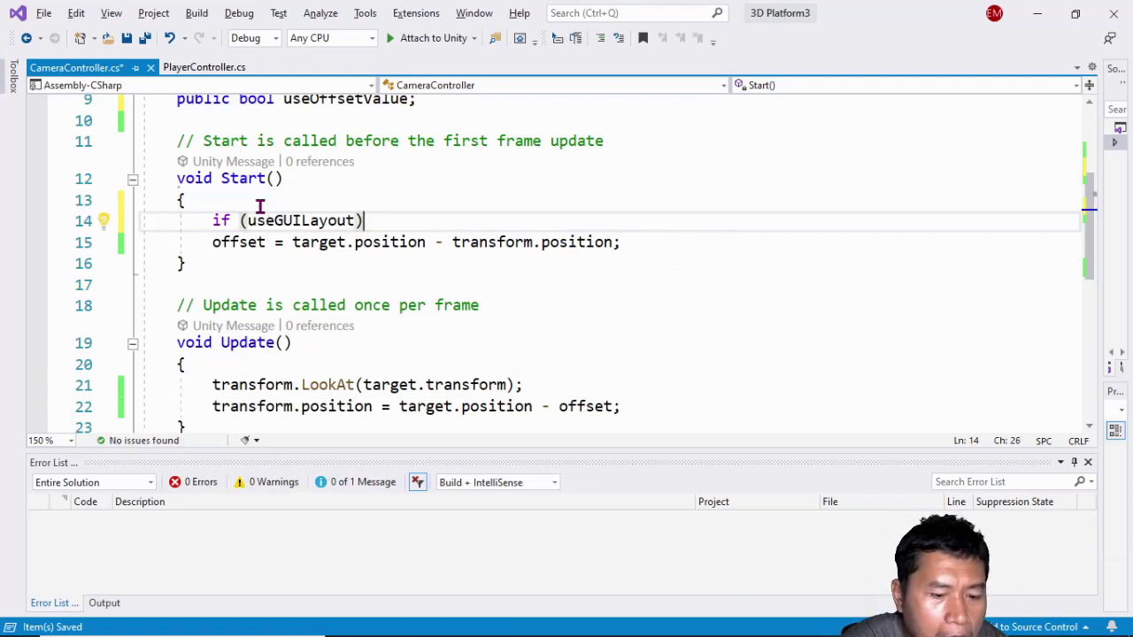
{"action": "type", "text": "{"}
{"action": "key", "text": "Return"}
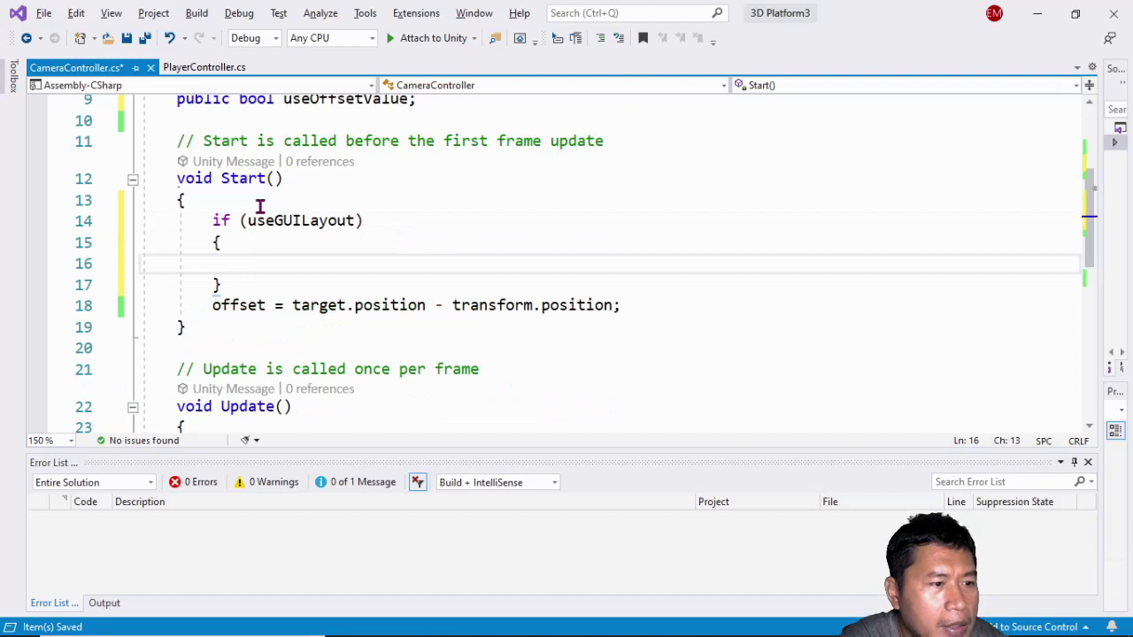
Step: Move 'offset = target.position - transform.position;' inside the if block and save the script
{"action": "key", "text": "Down"}
{"action": "key", "text": "Down"}
{"action": "key", "text": "Left"}
{"action": "key", "text": "Left"}
{"action": "key", "text": "Left"}
{"action": "key", "text": "Left"}
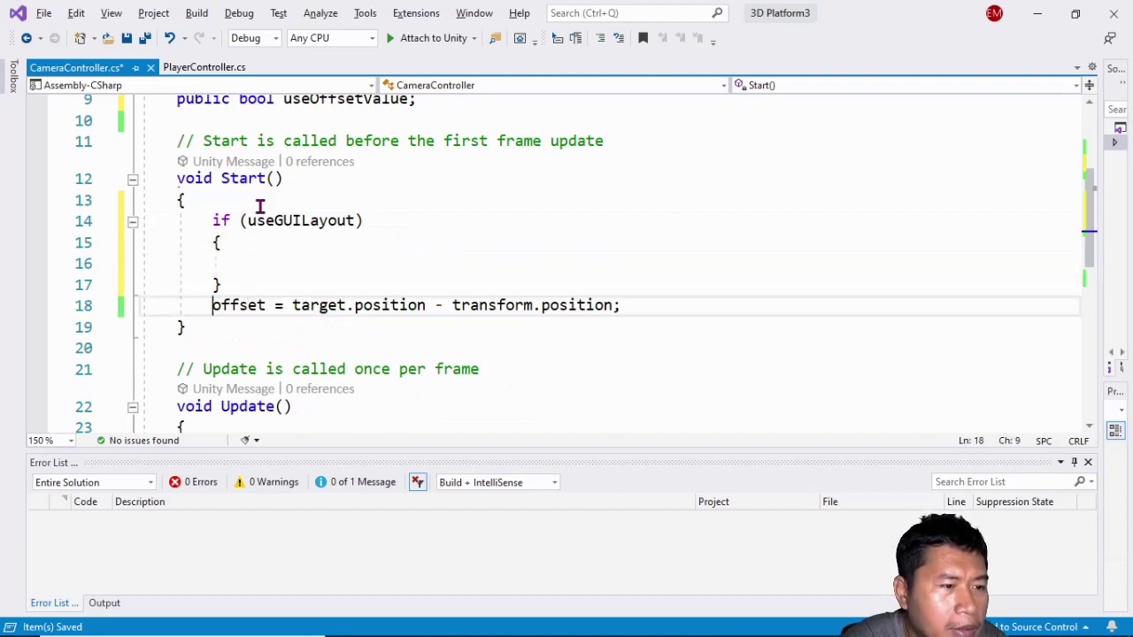
{"action": "key", "text": "shift+End"}
{"action": "key", "text": "Delete"}
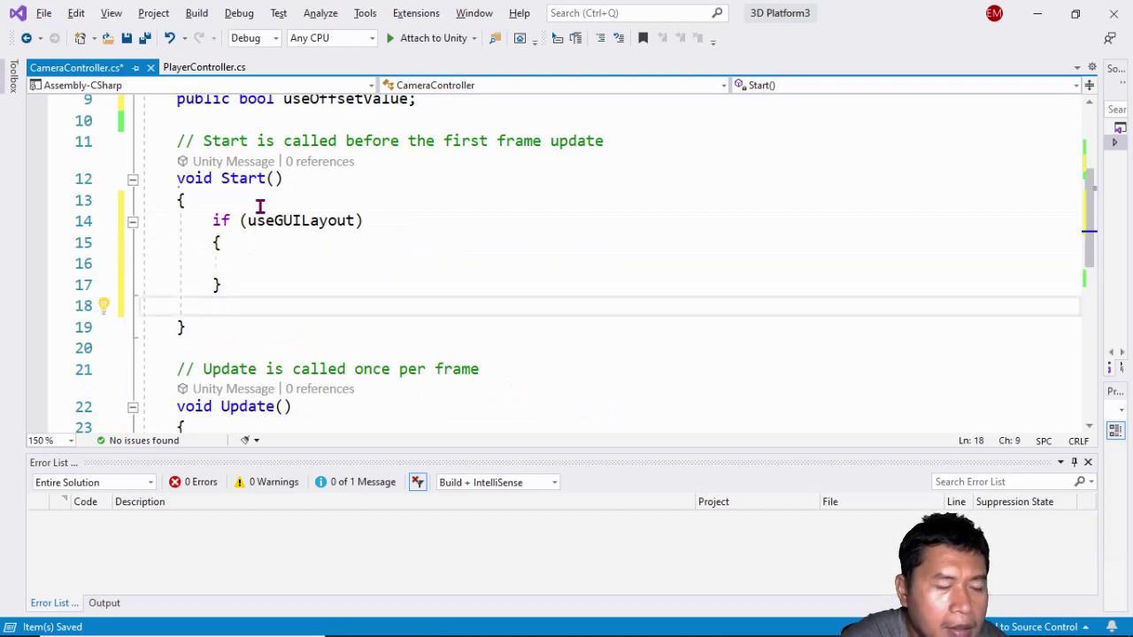
{"action": "key", "text": "BackSpace"}
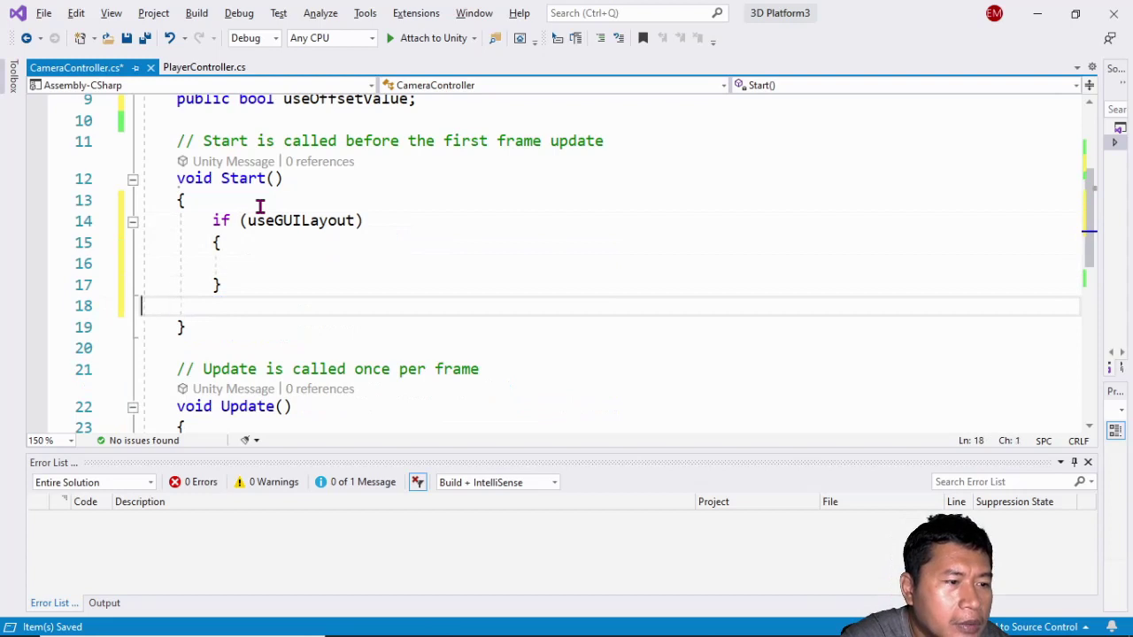
{"action": "key", "text": "BackSpace"}
{"action": "key", "text": "Up"}
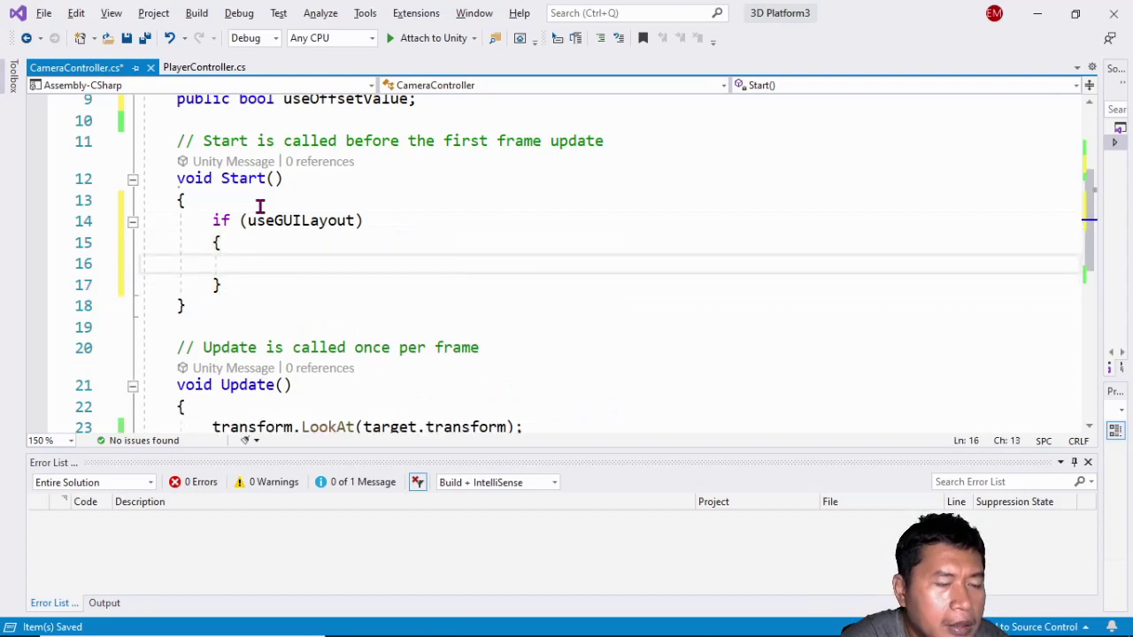
{"action": "type", "text": "offset = target.position - transform.position;"}
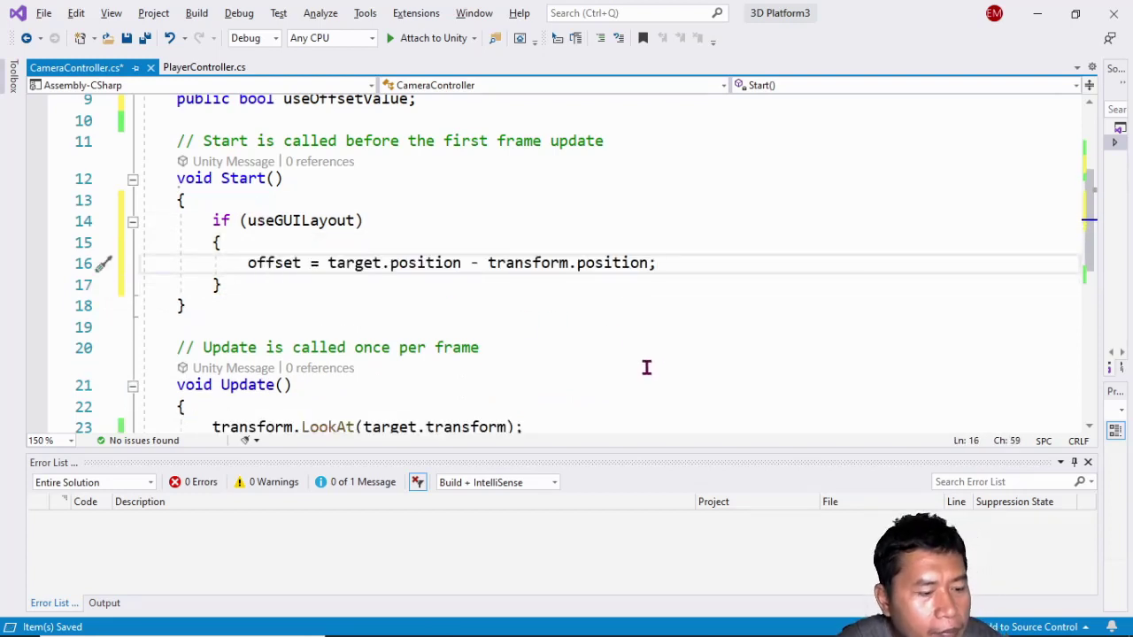
{"action": "key", "text": "ctrl+s"}
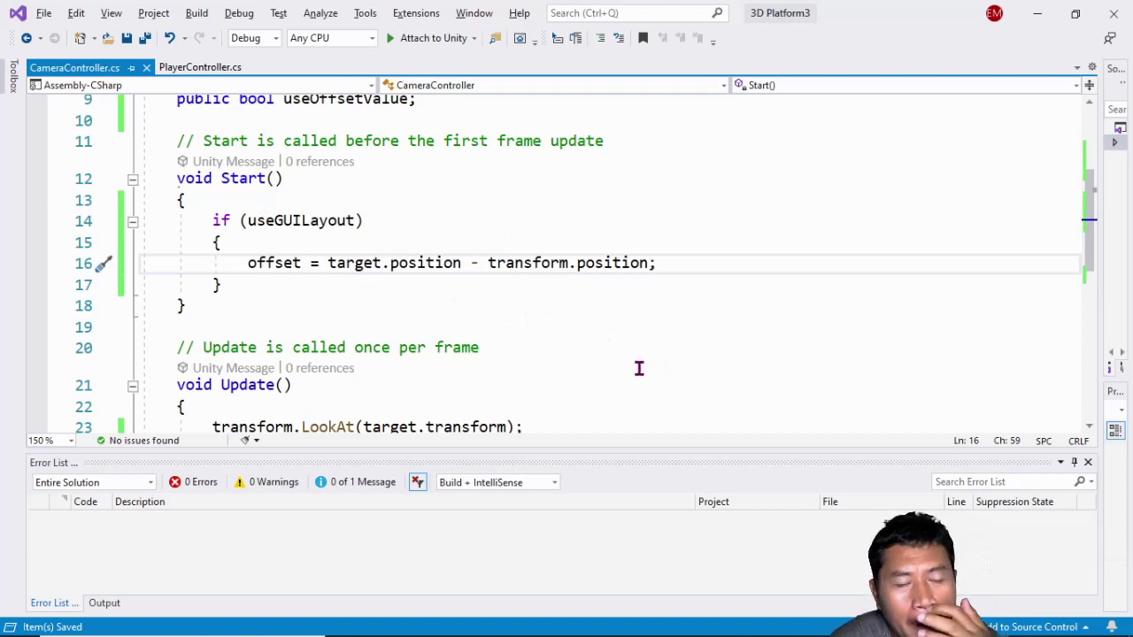
{"action": "left_click", "coordinate": [249, 221]}
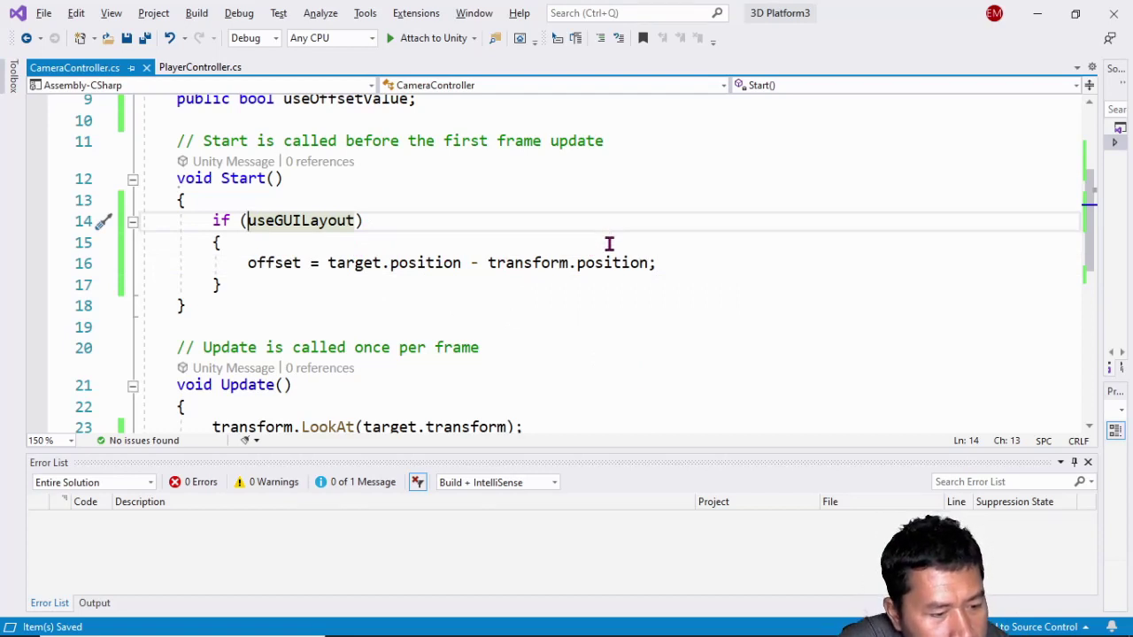
Step: Insert '!' before useGUILayout so the condition reads if (!useGUILayout), then save
{"action": "type", "text": "!"}
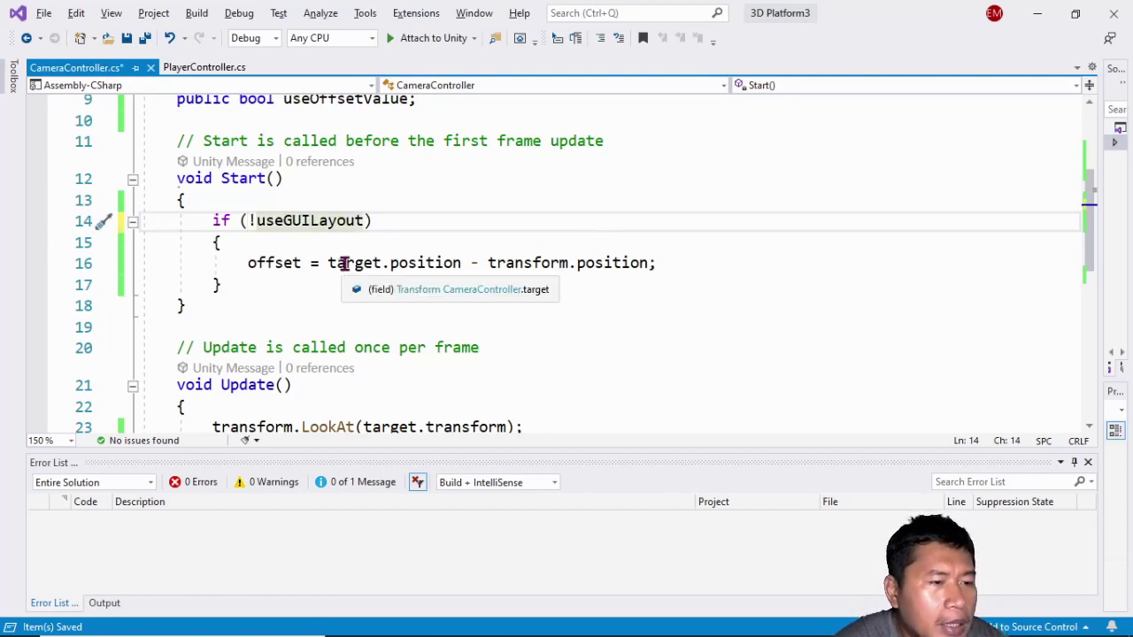
{"action": "mouse_move", "coordinate": [458, 260]}
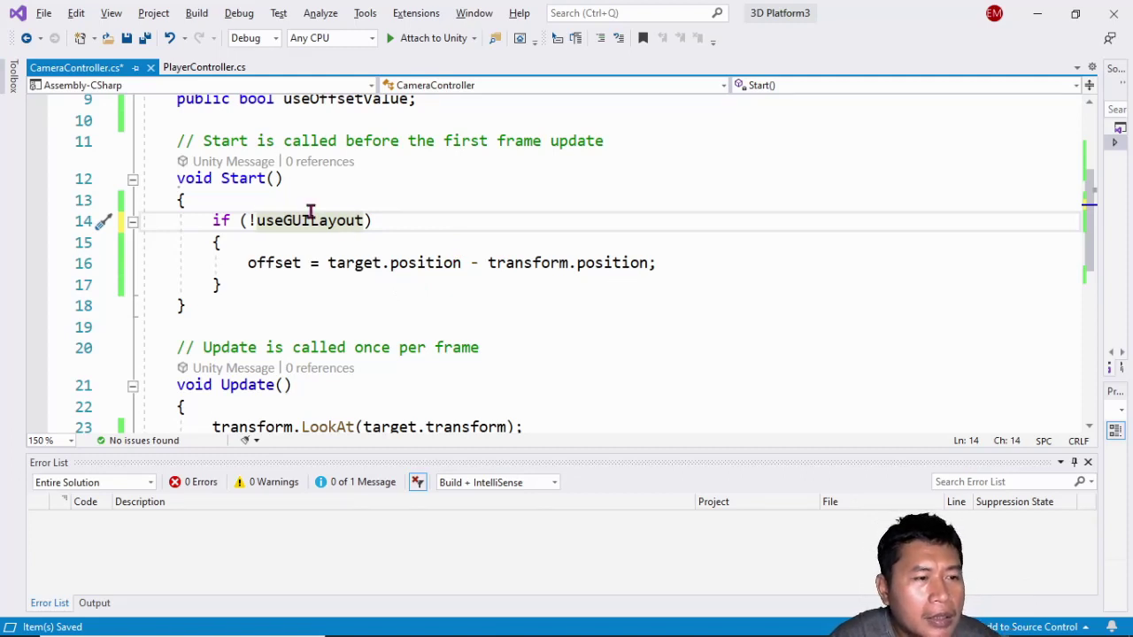
{"action": "left_click", "coordinate": [444, 263]}
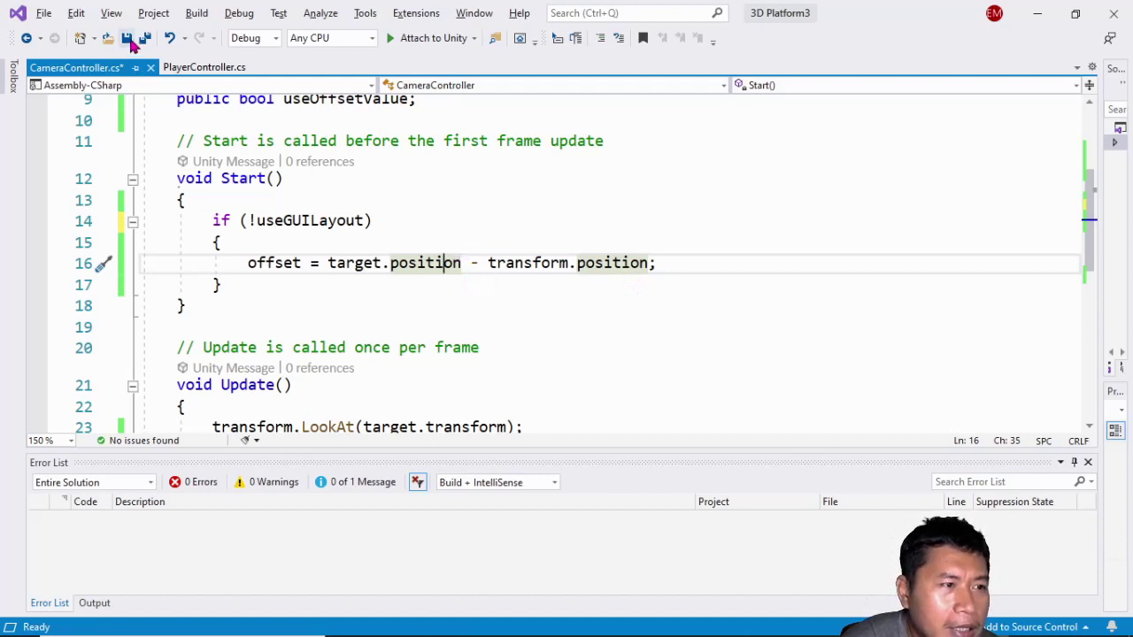
{"action": "left_click", "coordinate": [128, 39]}
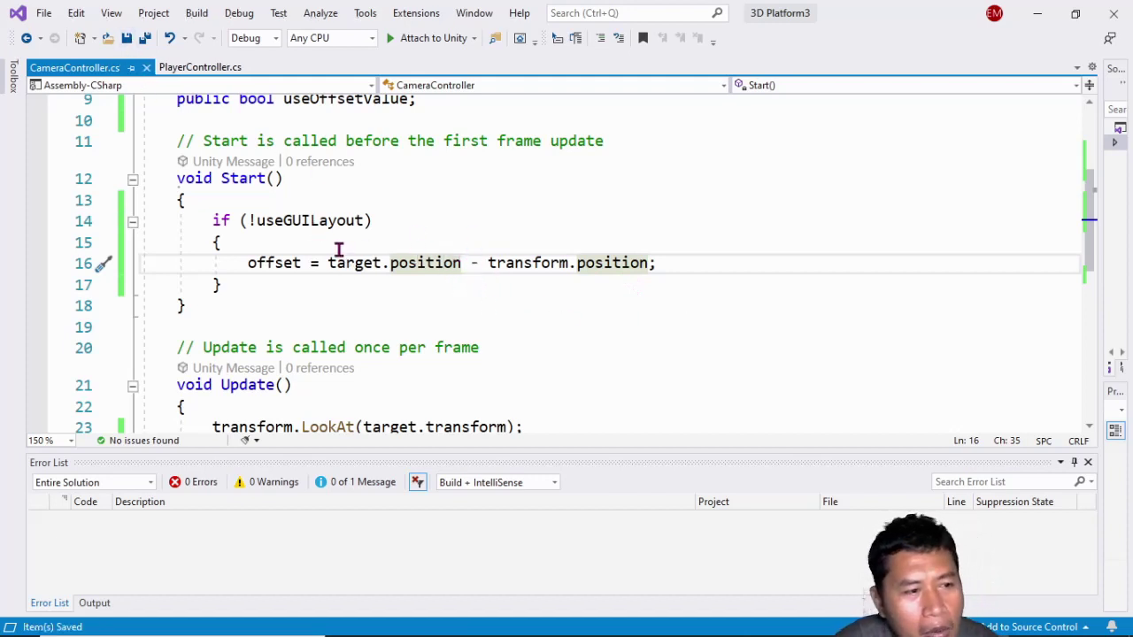
Step: Change the Start condition to !useOffsetValue, save CameraController.cs, and return to Unity
{"action": "left_click", "coordinate": [366, 221]}
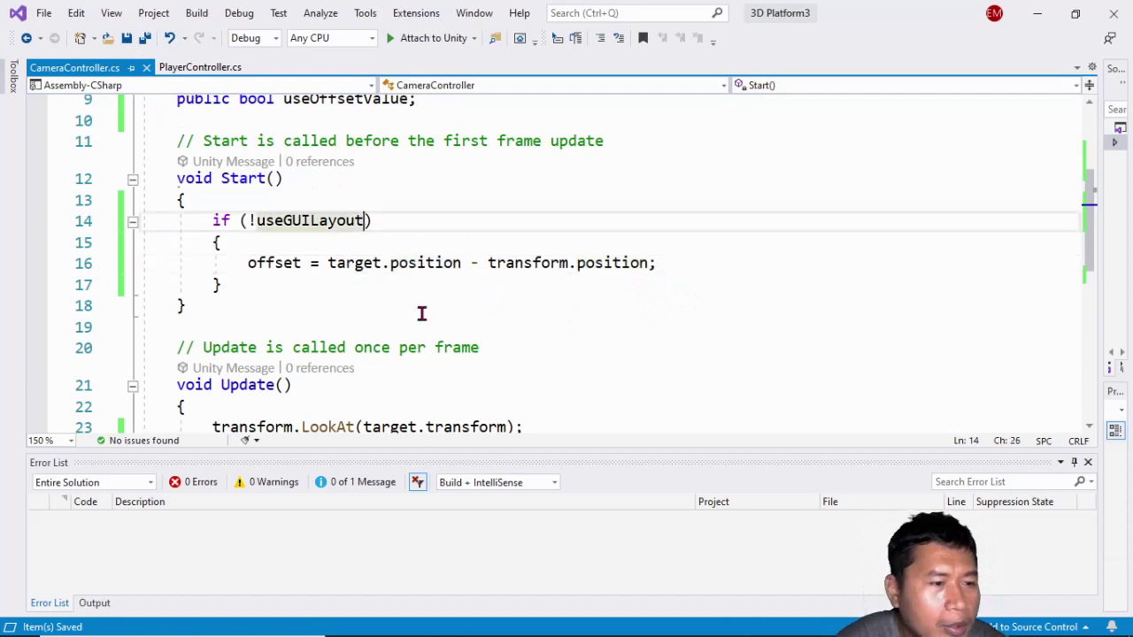
{"action": "key", "text": "BackSpace"}
{"action": "key", "text": "BackSpace"}
{"action": "key", "text": "BackSpace"}
{"action": "key", "text": "BackSpace"}
{"action": "key", "text": "BackSpace"}
{"action": "key", "text": "BackSpace"}
{"action": "key", "text": "BackSpace"}
{"action": "key", "text": "BackSpace"}
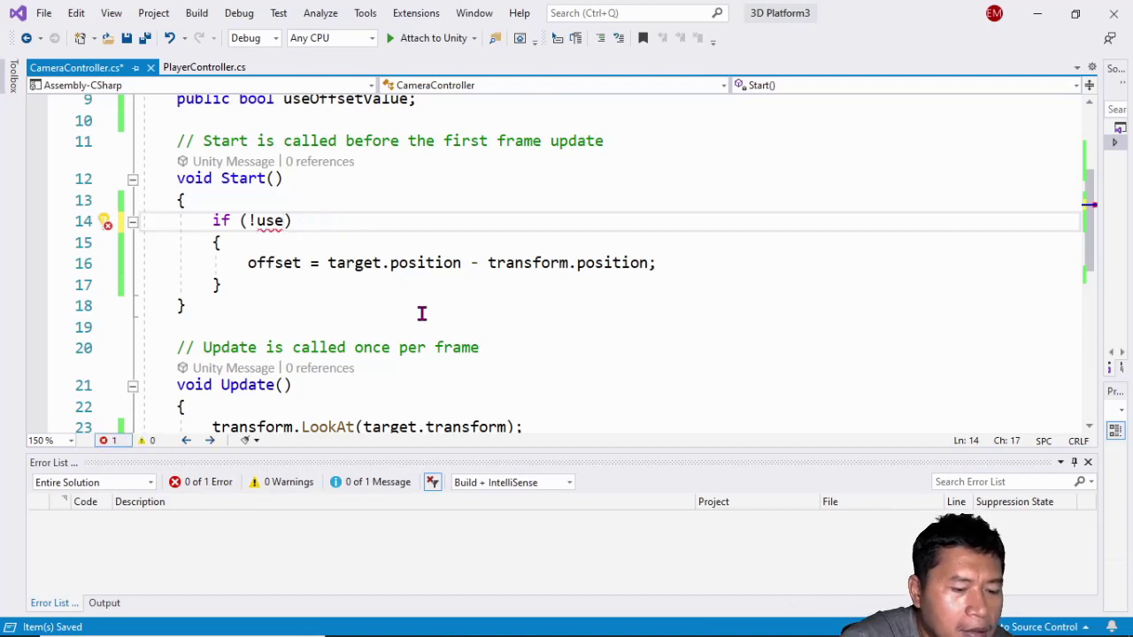
{"action": "type", "text": "OF"}
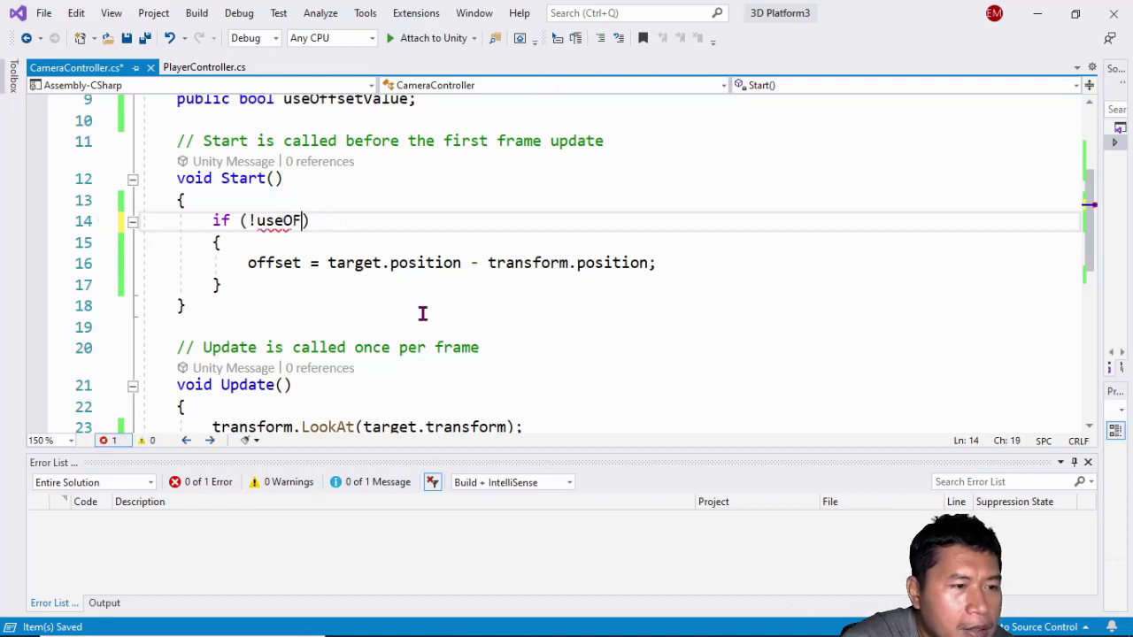
{"action": "type", "text": "f"}
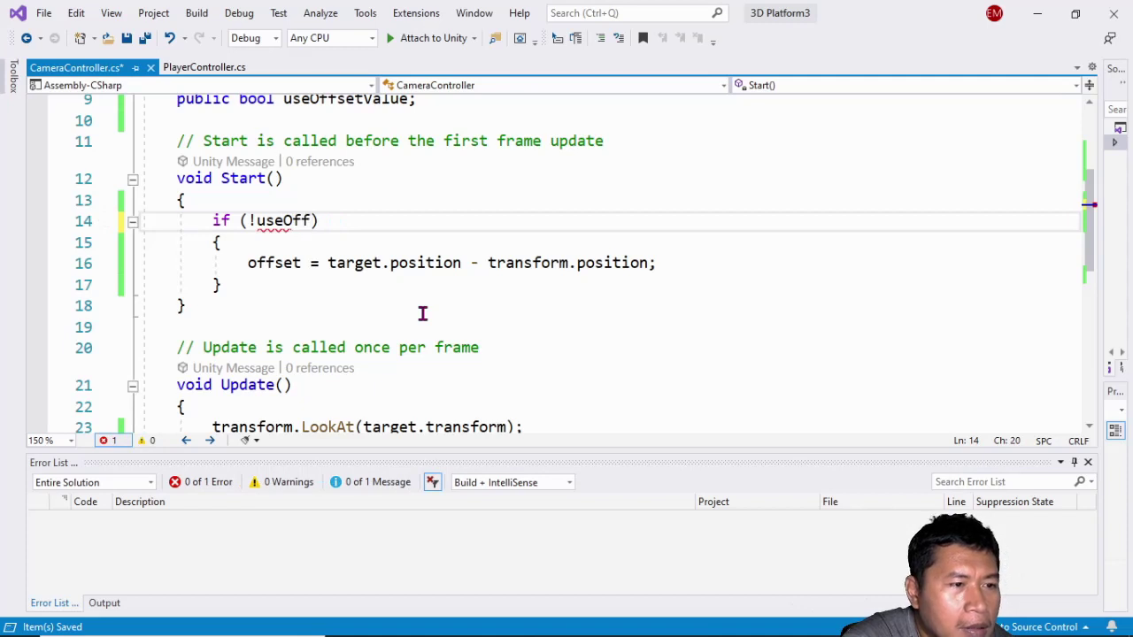
{"action": "type", "text": "set"}
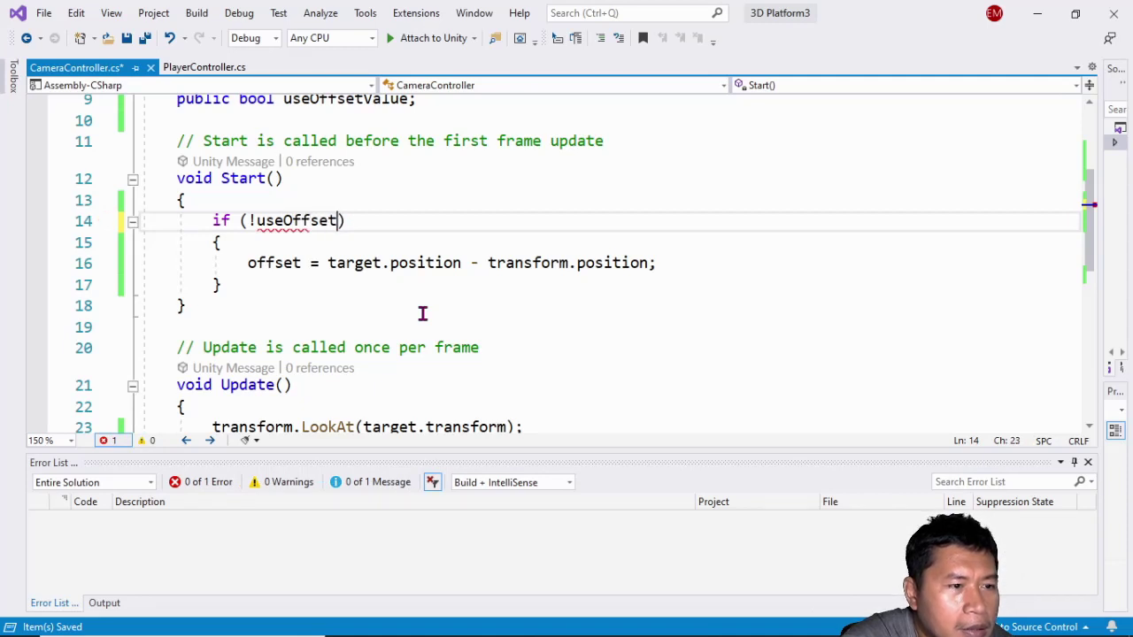
{"action": "type", "text": "Value"}
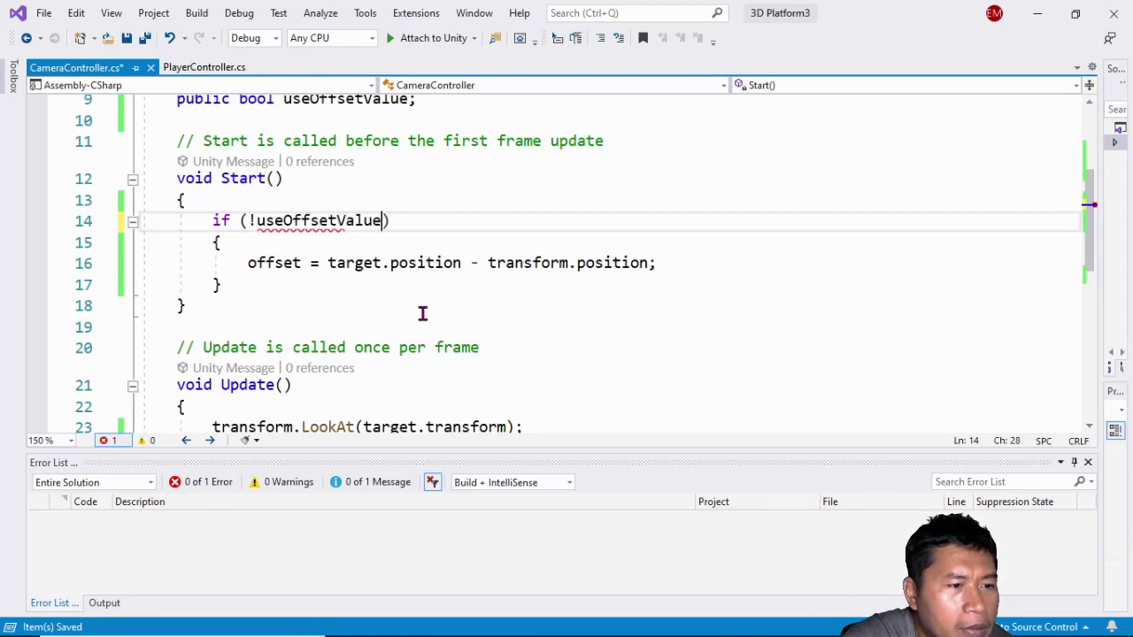
{"action": "key", "text": "Down"}
{"action": "key", "text": "Home"}
{"action": "key", "text": "Home"}
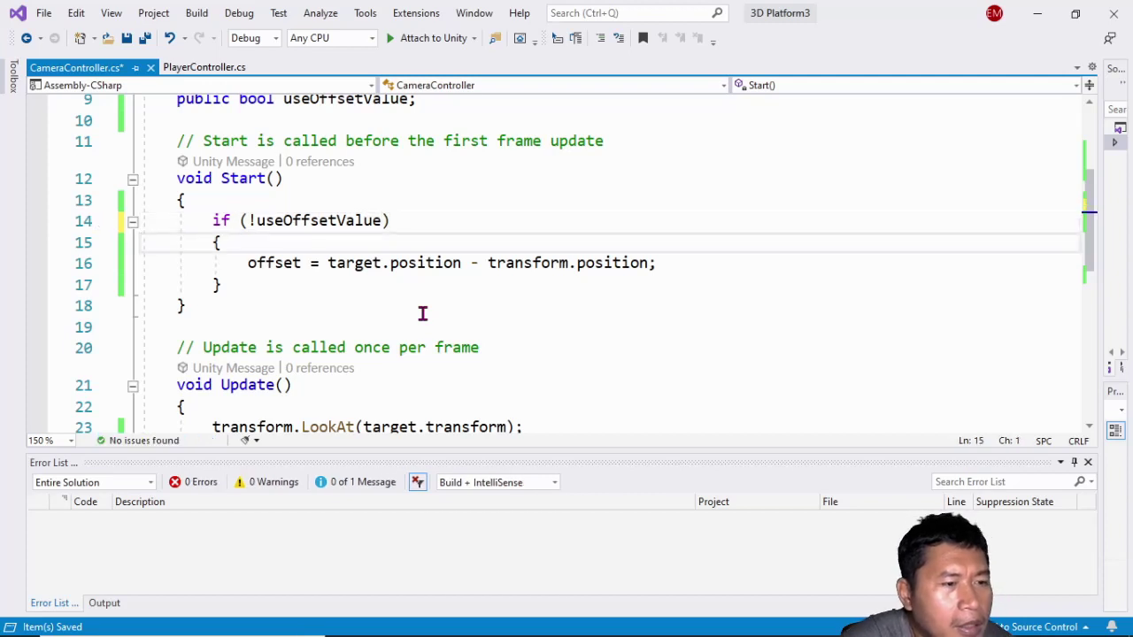
{"action": "scroll", "coordinate": [400, 320], "scroll_direction": "up", "scroll_amount": 2}
{"action": "scroll", "coordinate": [400, 320], "scroll_direction": "down", "scroll_amount": 1}
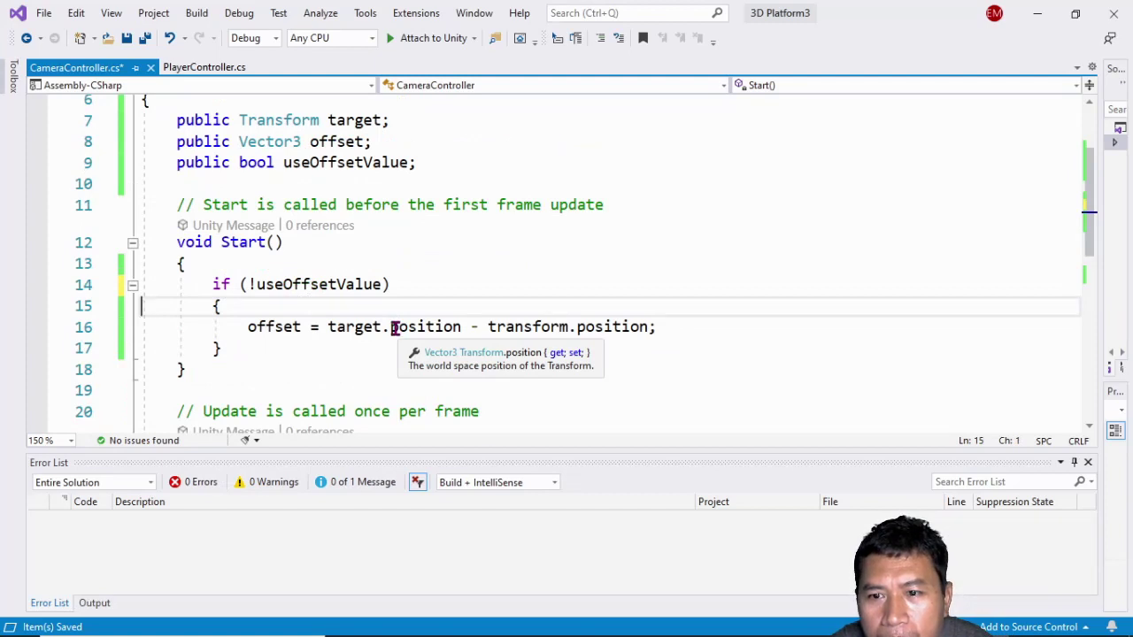
{"action": "key", "text": "ctrl+s"}
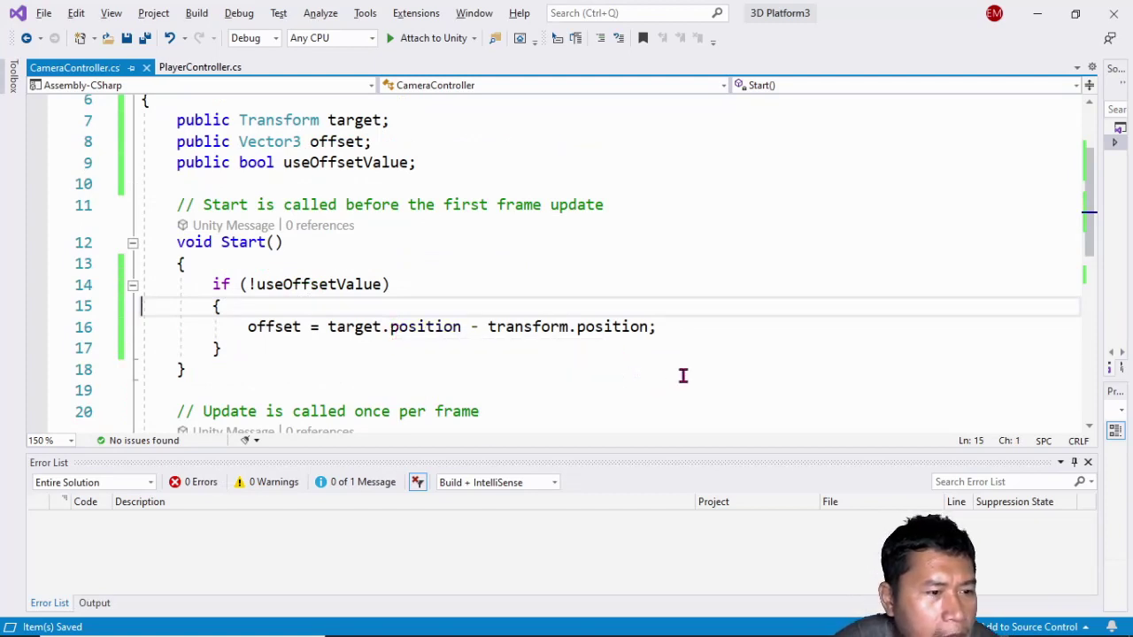
{"action": "key", "text": "alt+Tab"}
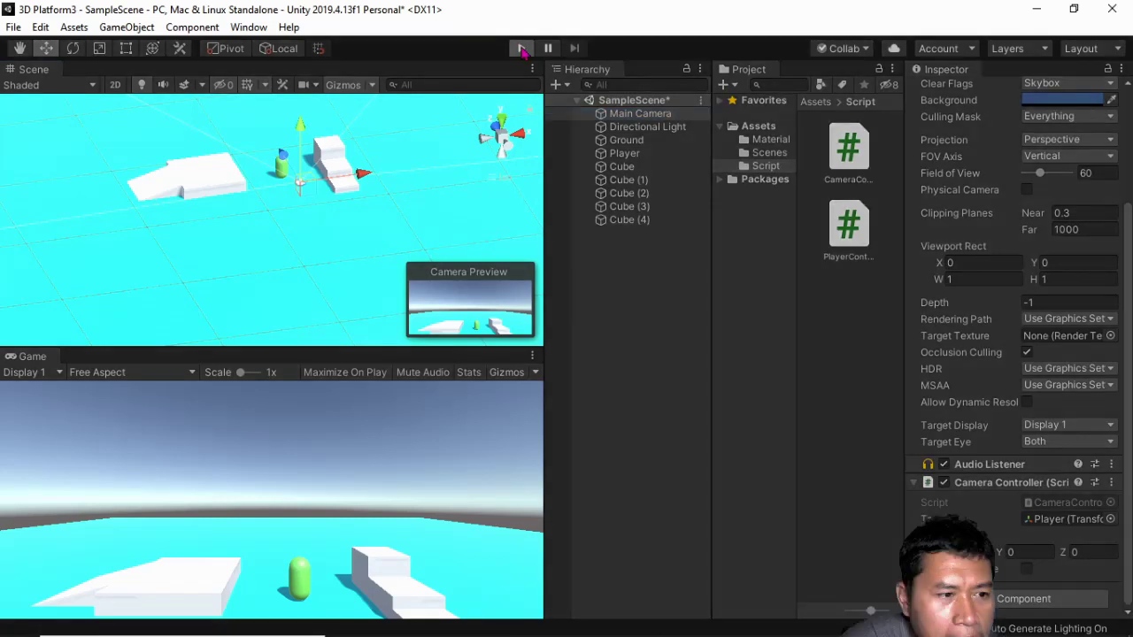
Step: Play the scene, move the player with W, A, S, D, then tick Use Offset Value
{"action": "left_click", "coordinate": [522, 49]}
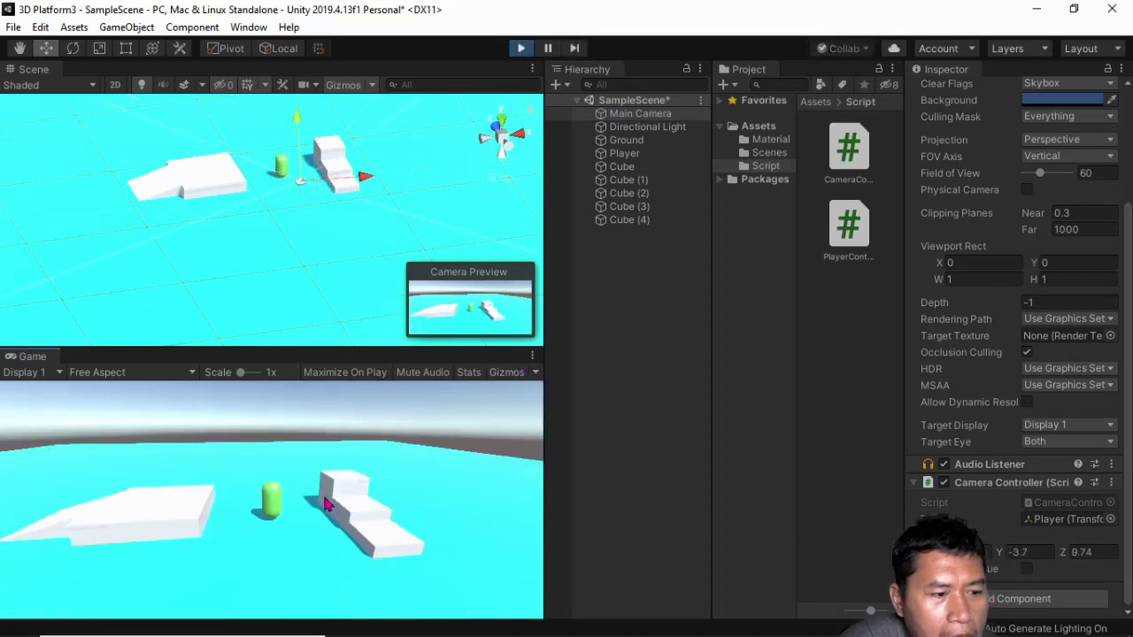
{"action": "key", "text": "s"}
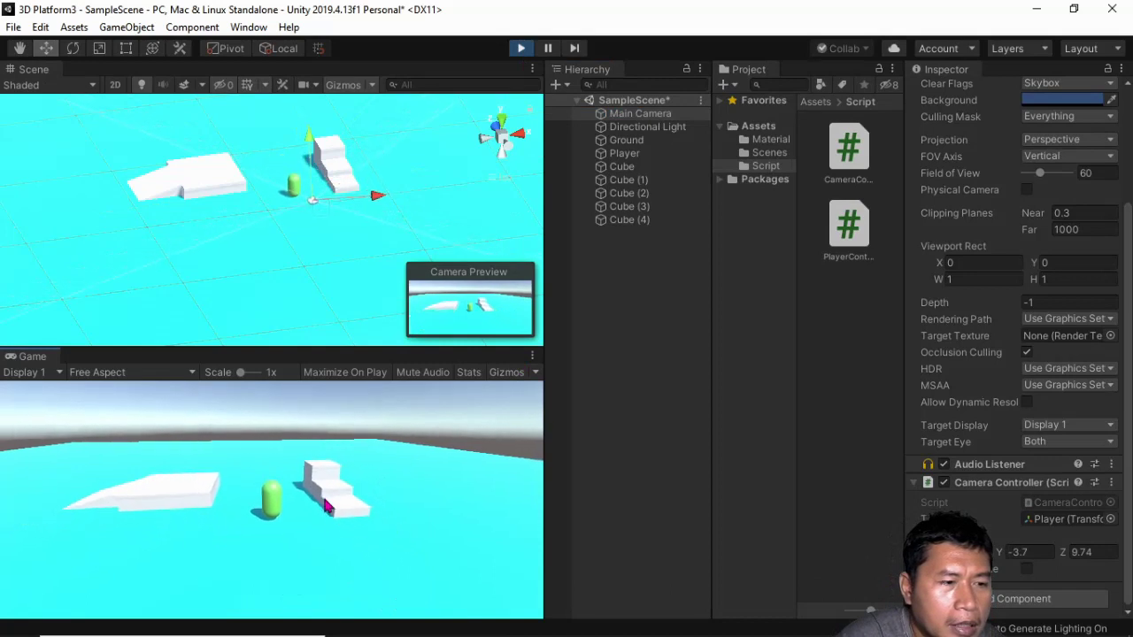
{"action": "key", "text": "w"}
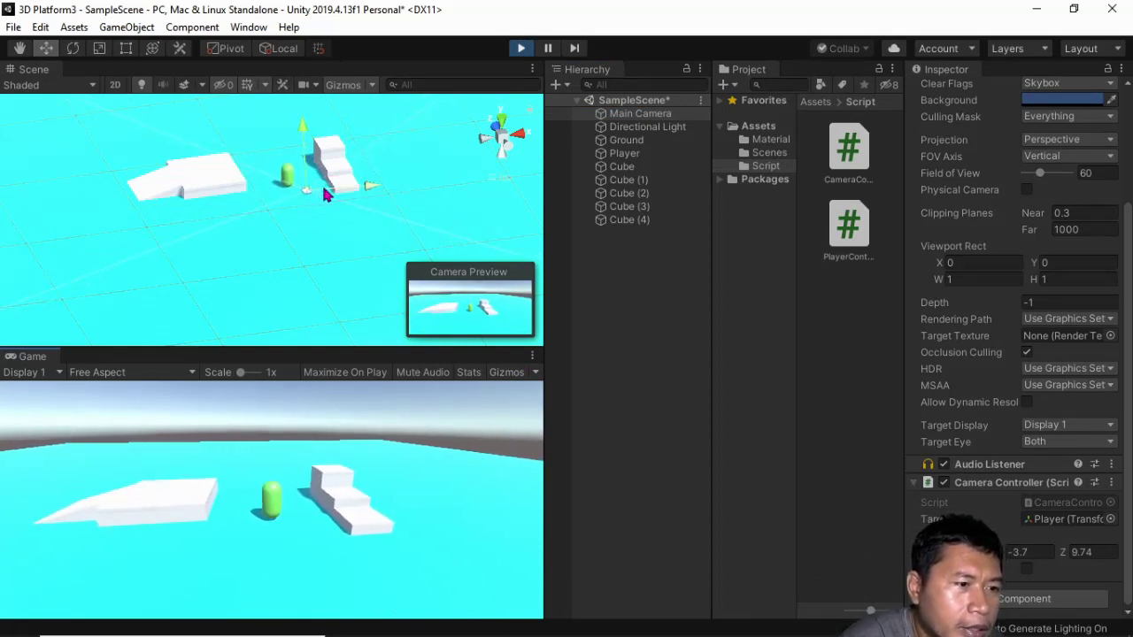
{"action": "key", "text": "a"}
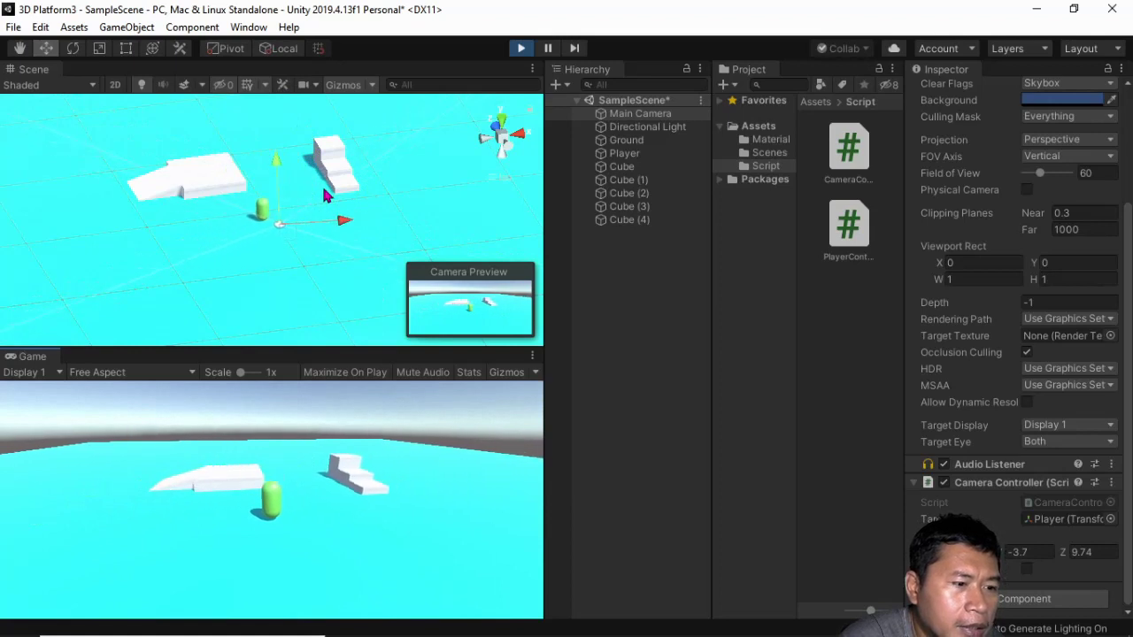
{"action": "key", "text": "d"}
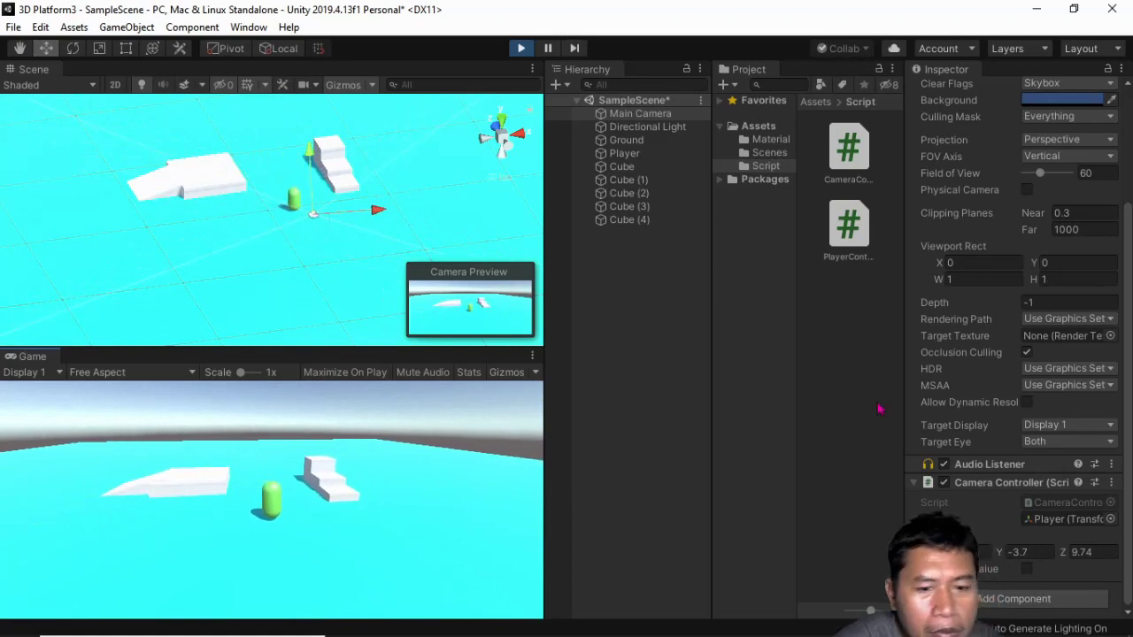
{"action": "left_click", "coordinate": [1027, 569]}
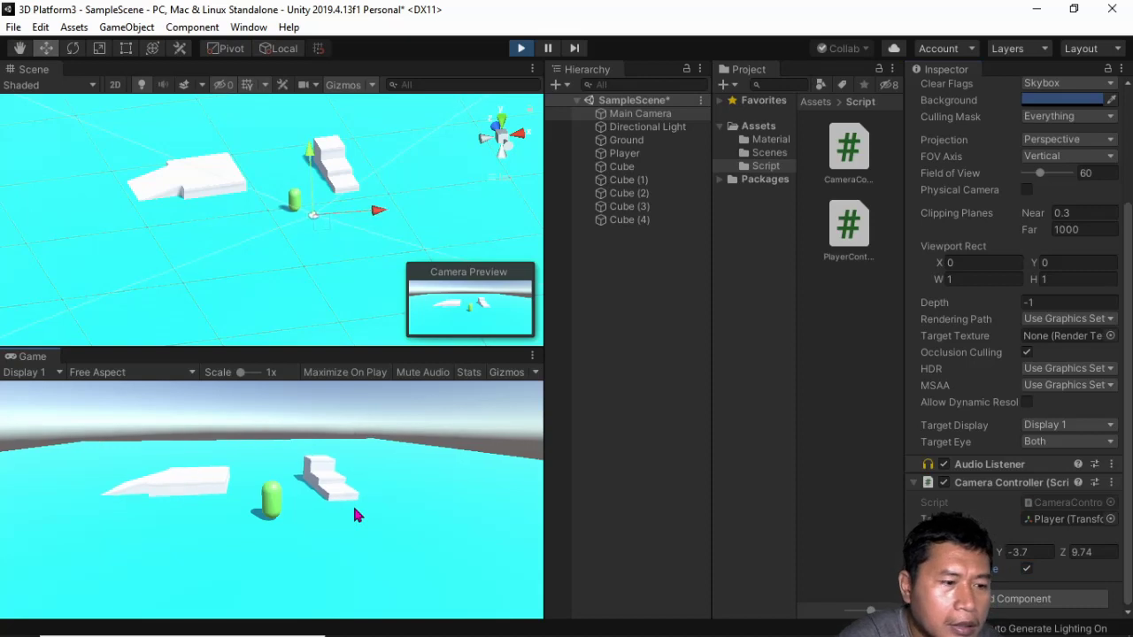
Step: Restart Play mode, select and frame the Player, and focus the Game view
{"action": "left_click", "coordinate": [520, 48]}
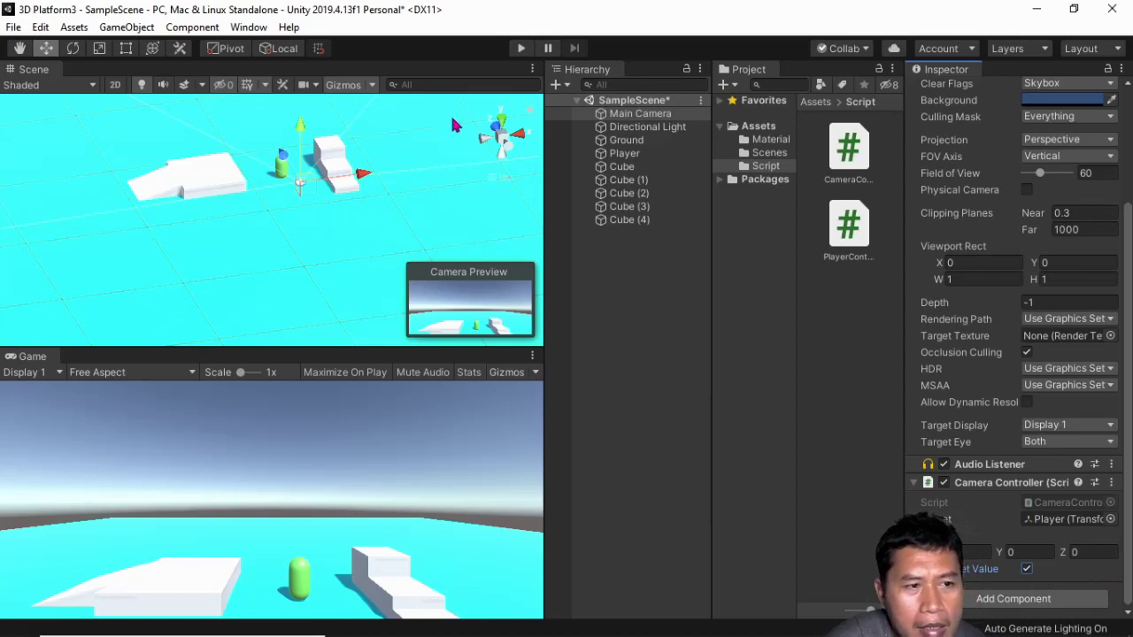
{"action": "left_click", "coordinate": [521, 48]}
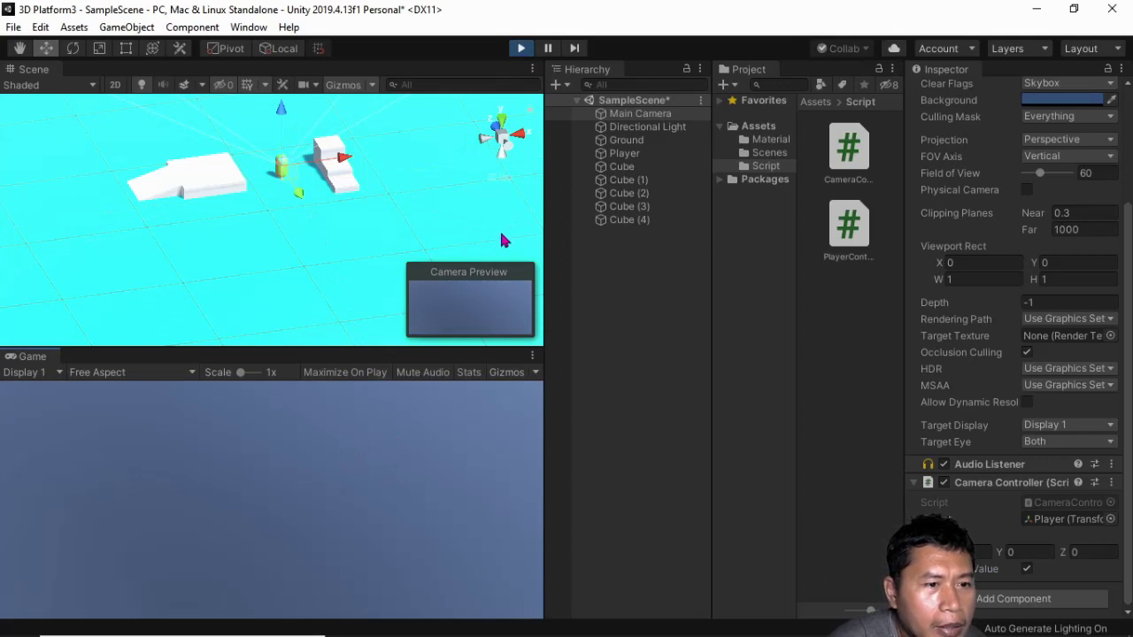
{"action": "double_click", "coordinate": [630, 156]}
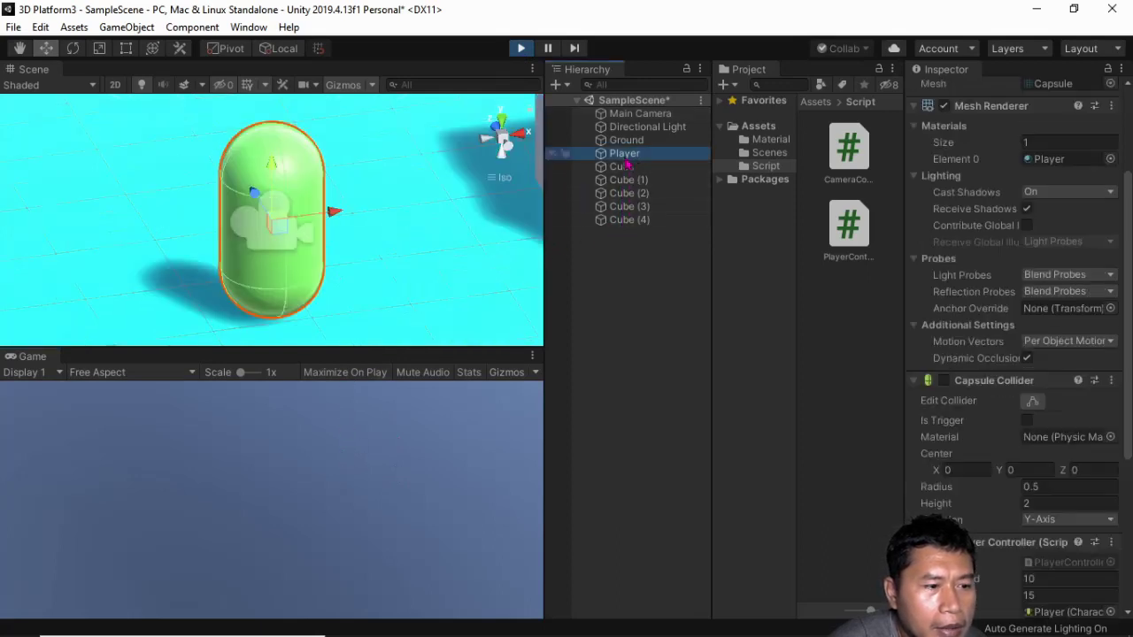
{"action": "left_click", "coordinate": [373, 550]}
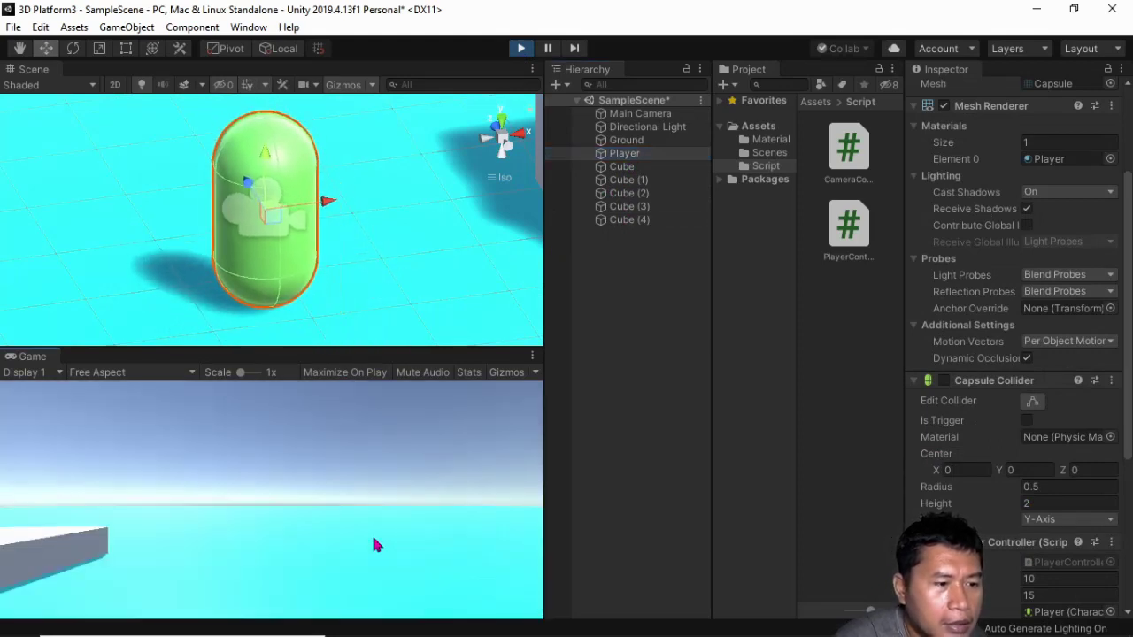
Step: Jump the player repeatedly with Space, then exit Play mode with Ctrl+P
{"action": "key", "text": "space"}
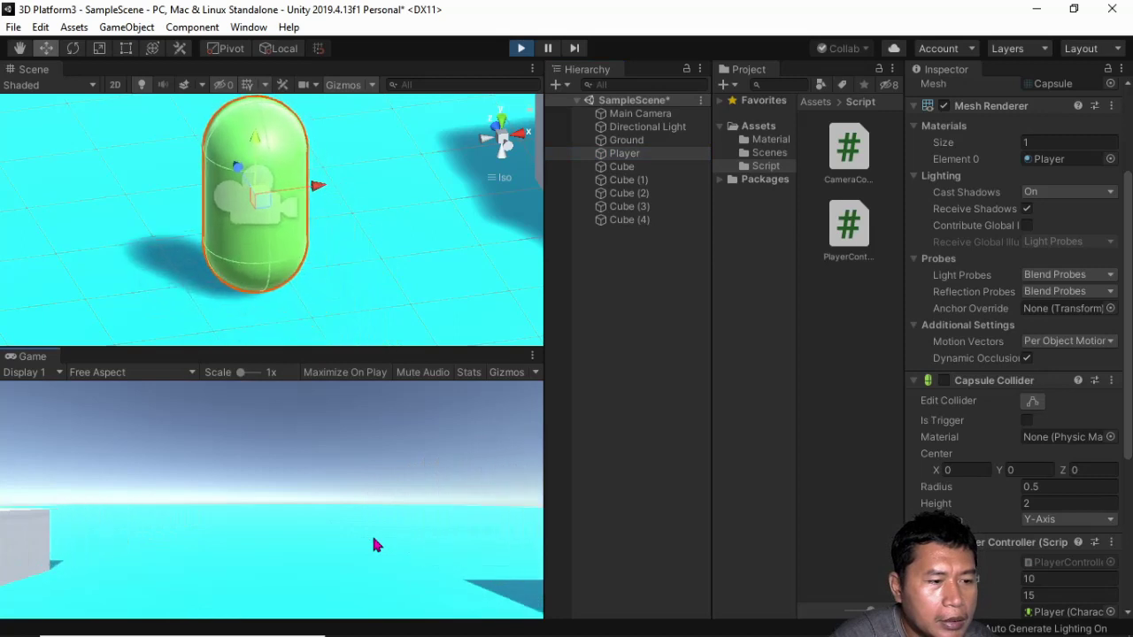
{"action": "key", "text": "space"}
{"action": "key", "text": "space"}
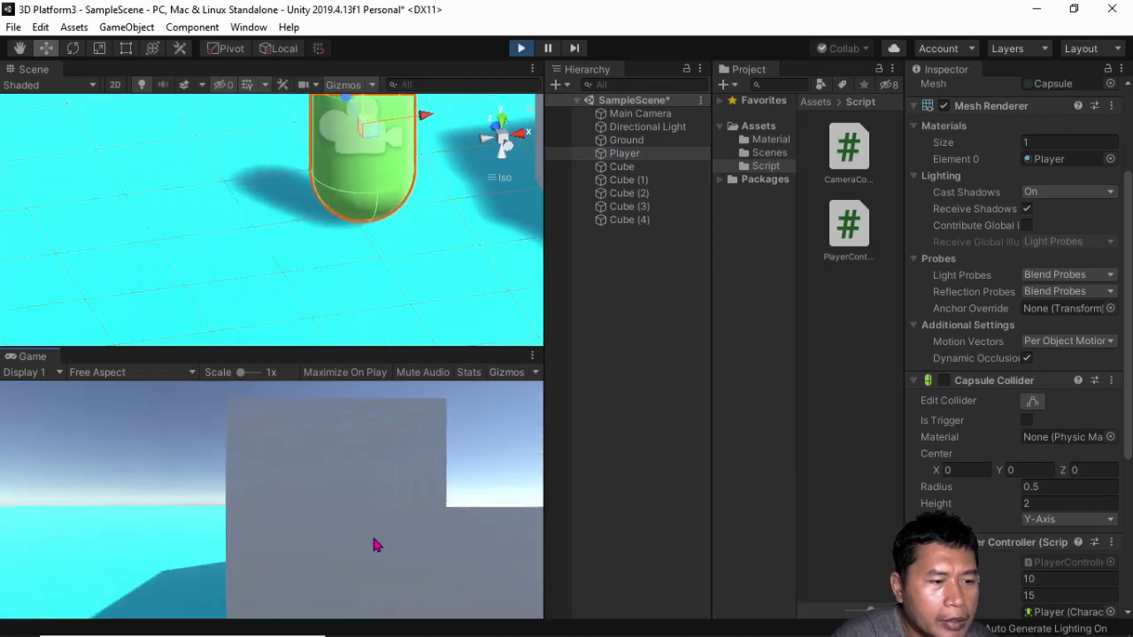
{"action": "key", "text": "space"}
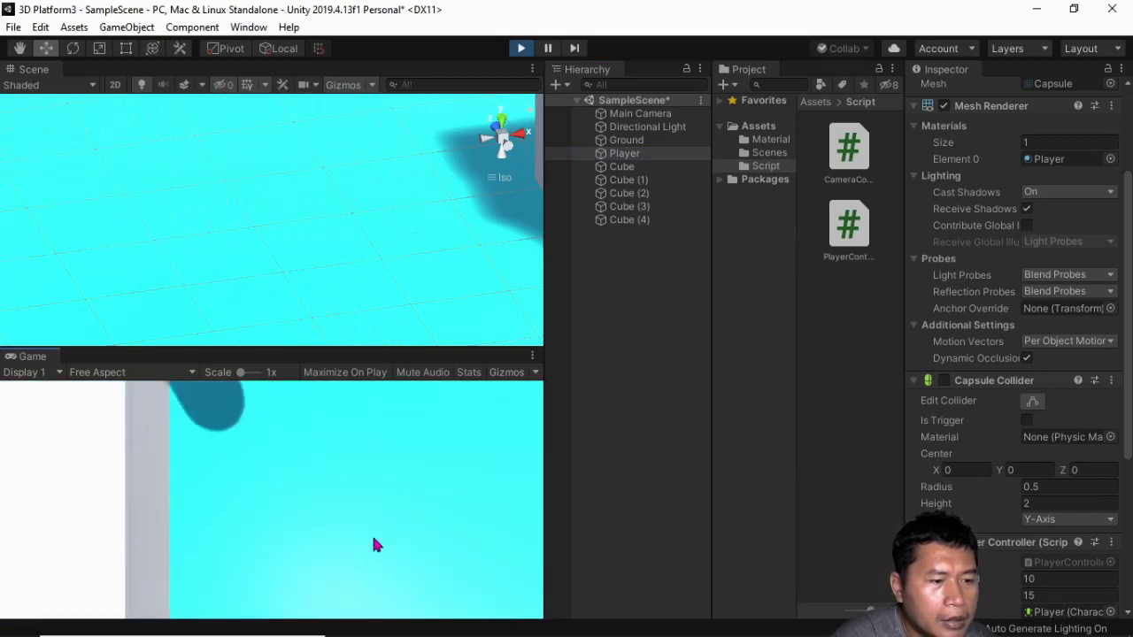
{"action": "key", "text": "space"}
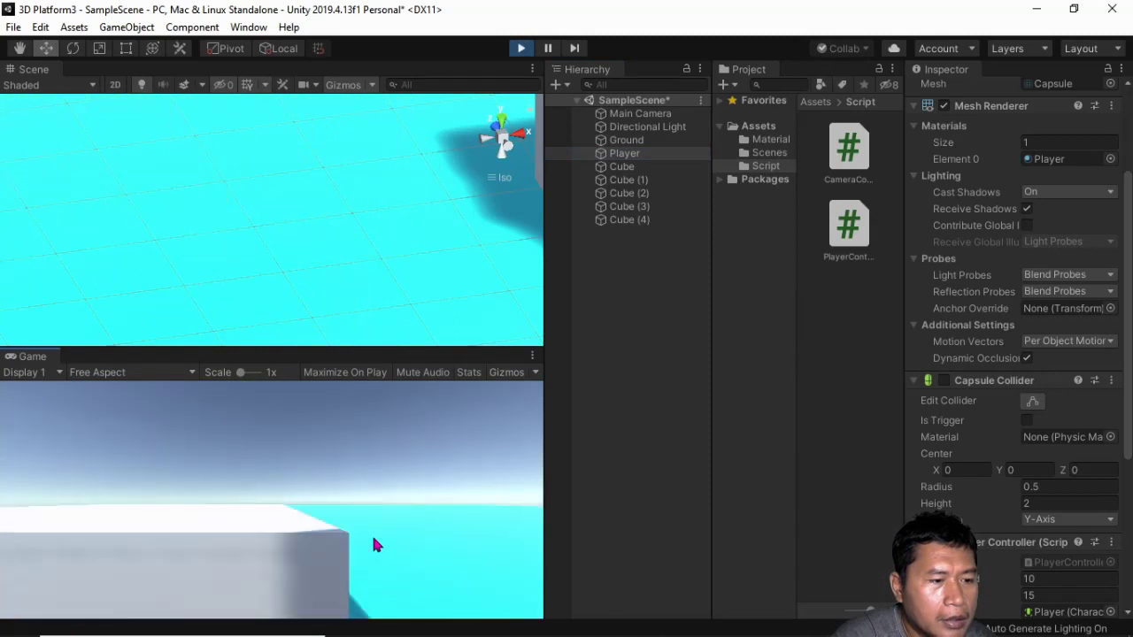
{"action": "key", "text": "space"}
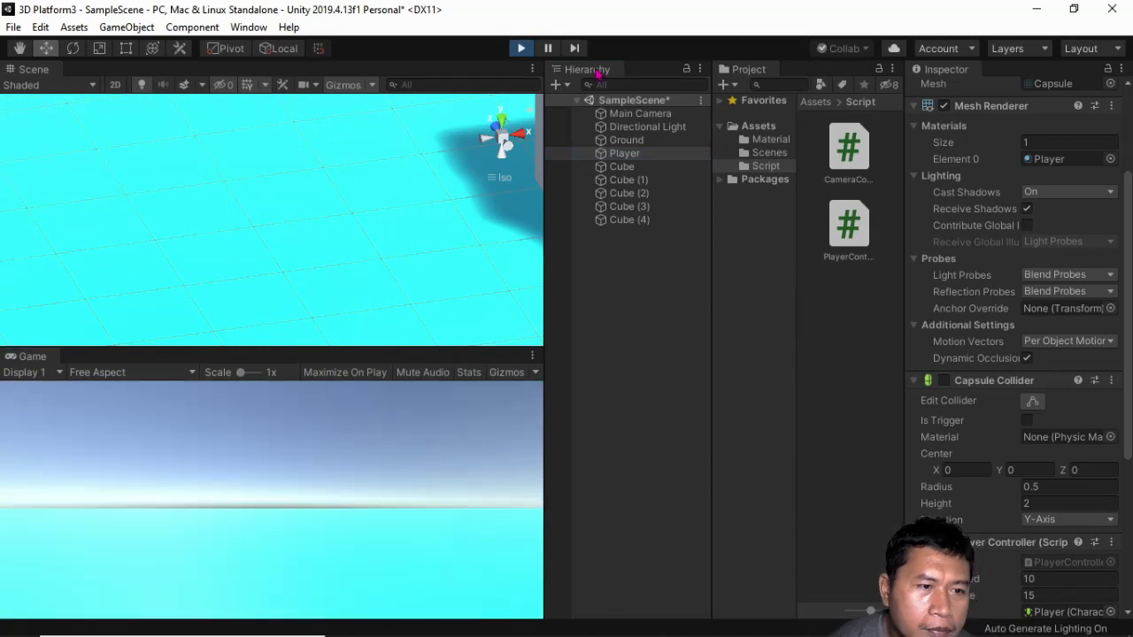
{"action": "key", "text": "ctrl+p"}
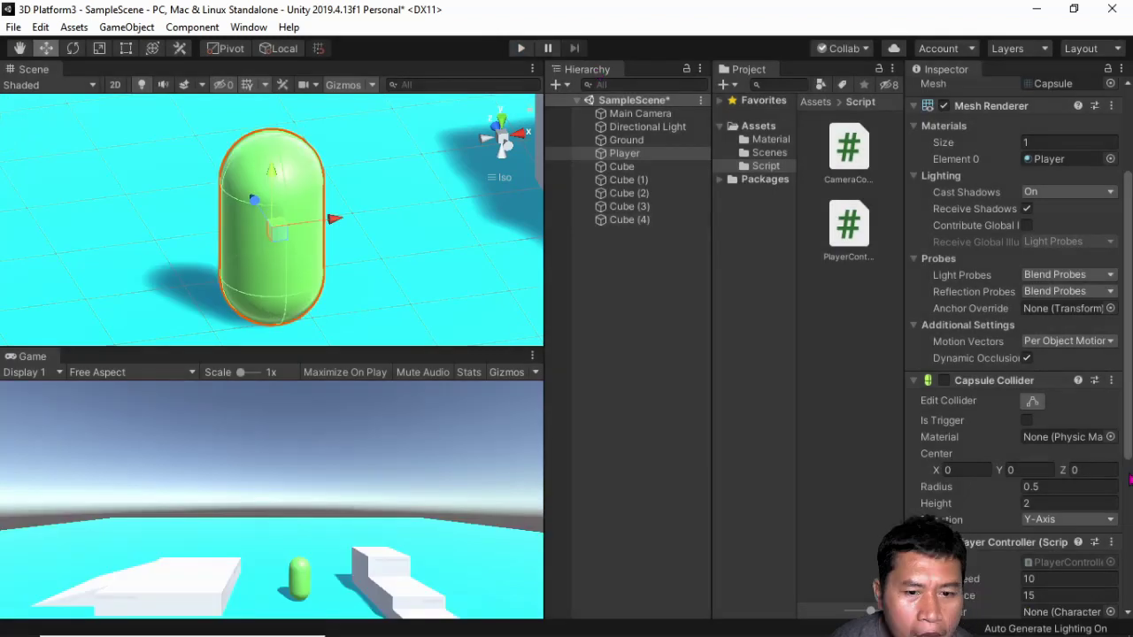
Step: Select the Main Camera and uncheck Use Offset Value in its Camera Controller
{"action": "left_click_drag", "start_coordinate": [1128, 454], "coordinate": [1122, 607]}
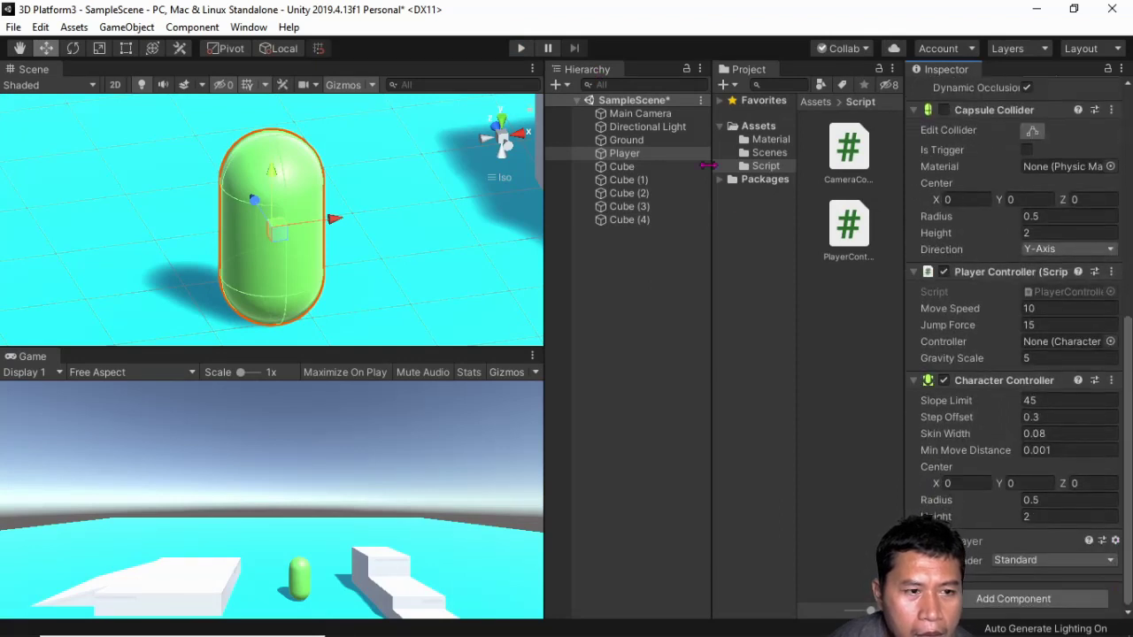
{"action": "left_click", "coordinate": [640, 113]}
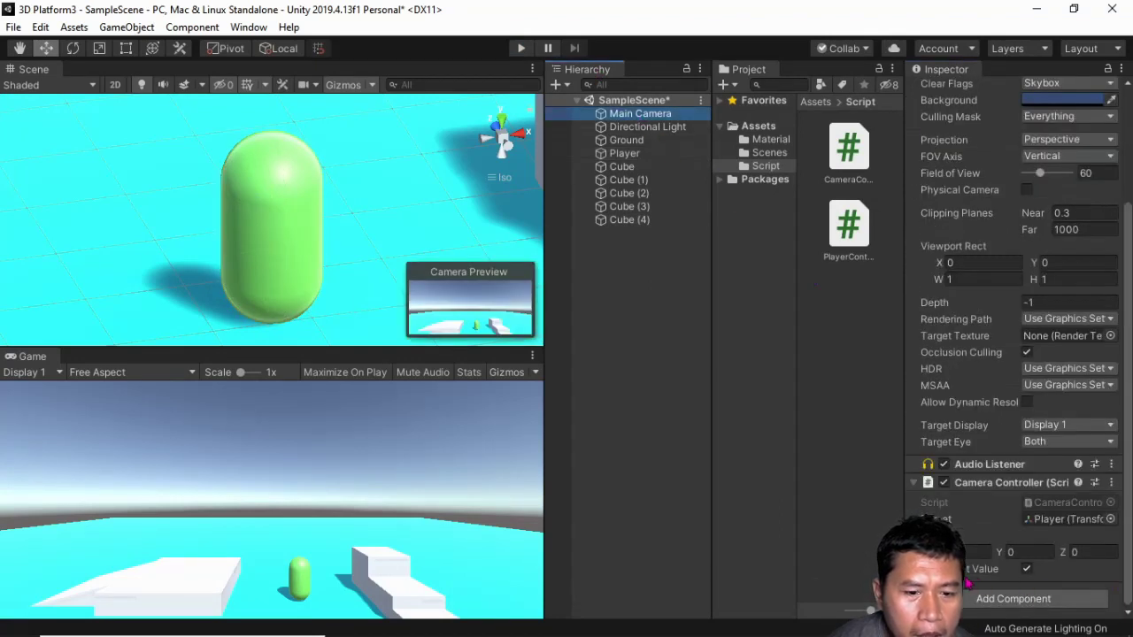
{"action": "left_click", "coordinate": [1027, 571]}
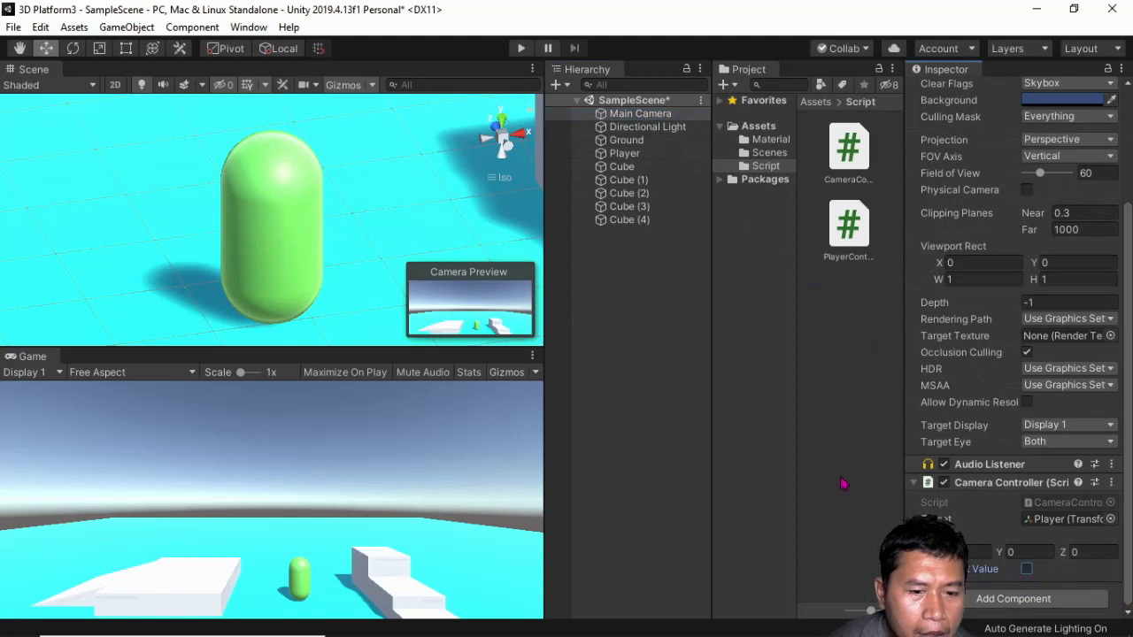
Step: Play the scene, steer the player left and right with A and D, then stop
{"action": "left_click", "coordinate": [522, 49]}
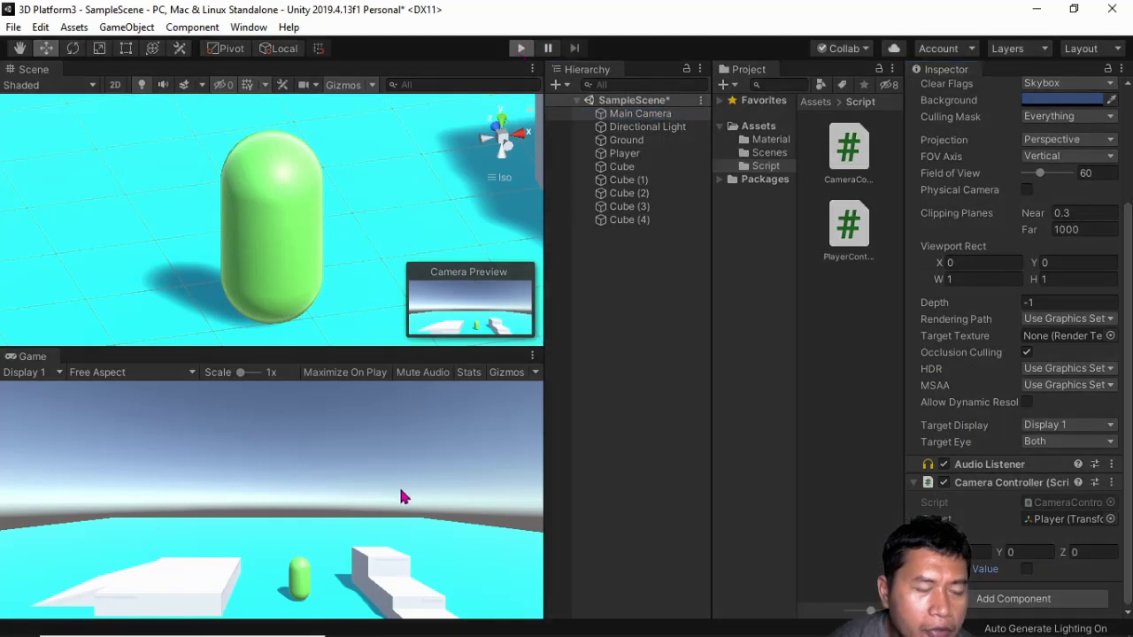
{"action": "key", "text": "ctrl+p"}
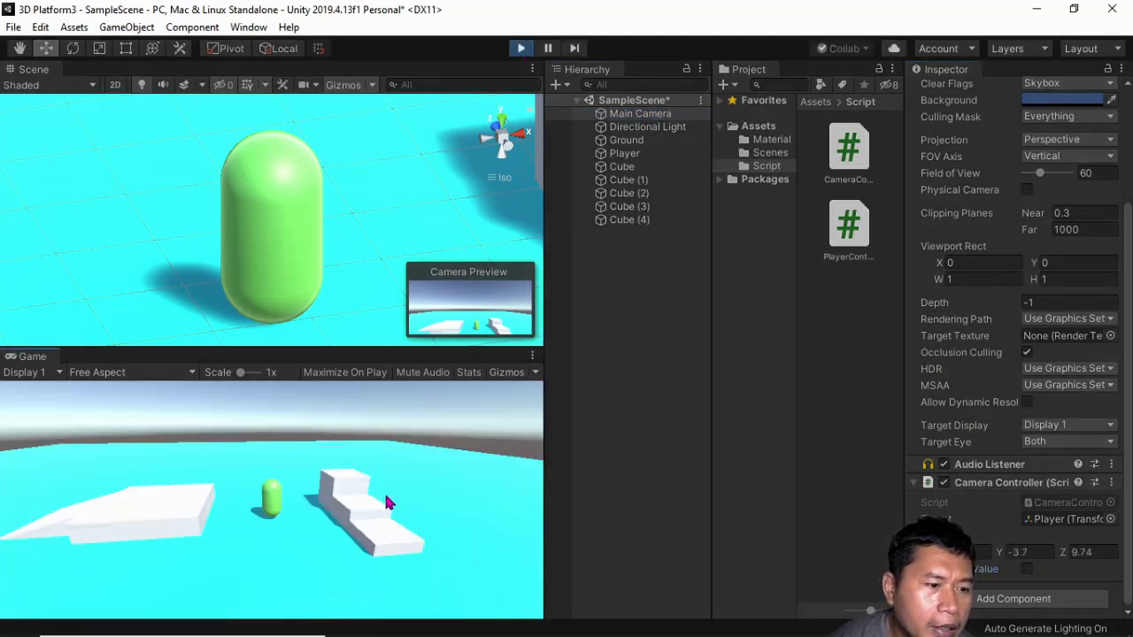
{"action": "key", "text": "a"}
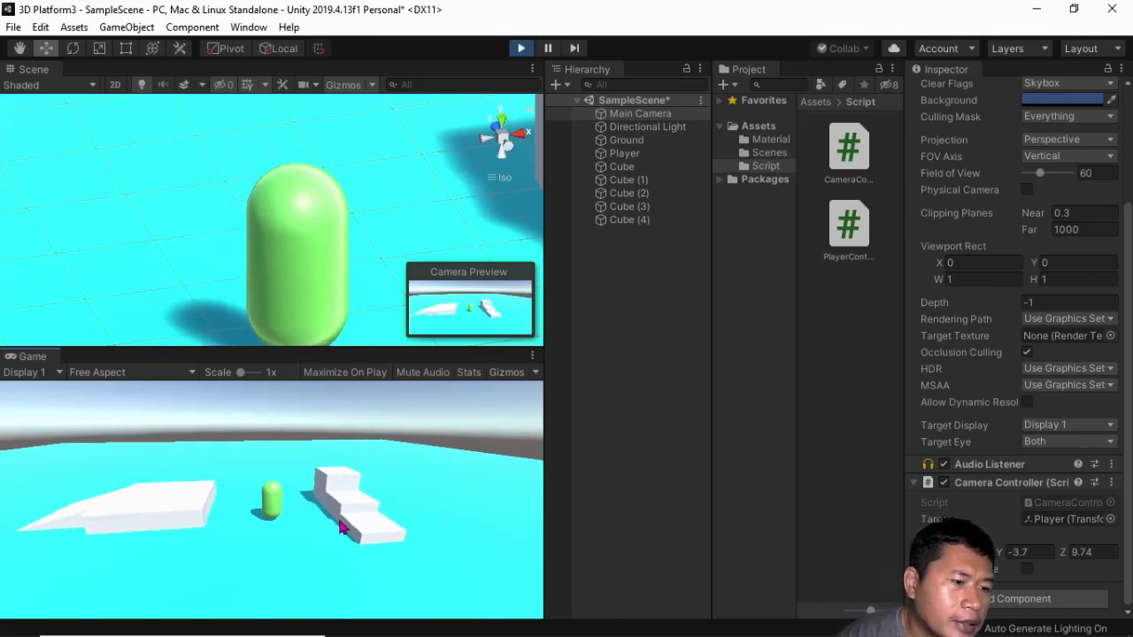
{"action": "key", "text": "a"}
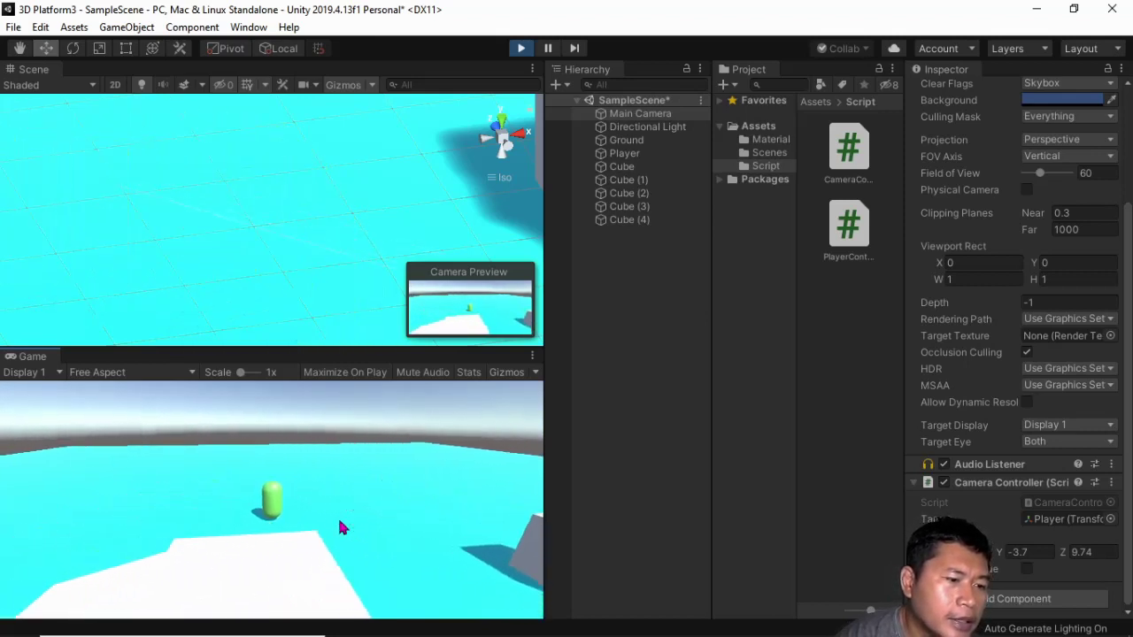
{"action": "key", "text": "d"}
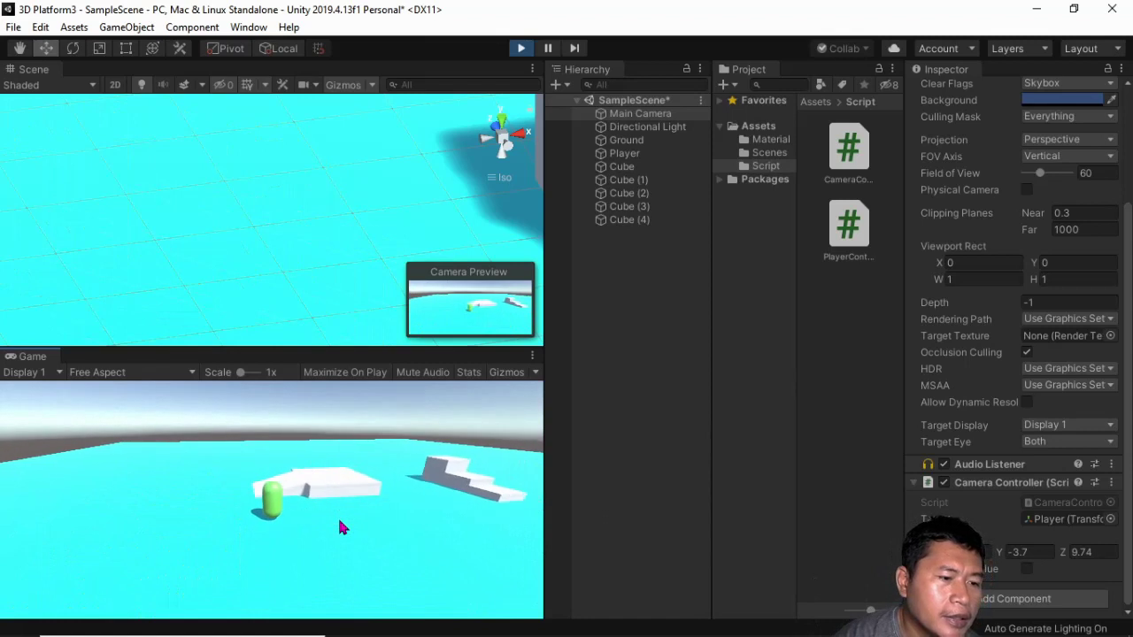
{"action": "left_click", "coordinate": [521, 49]}
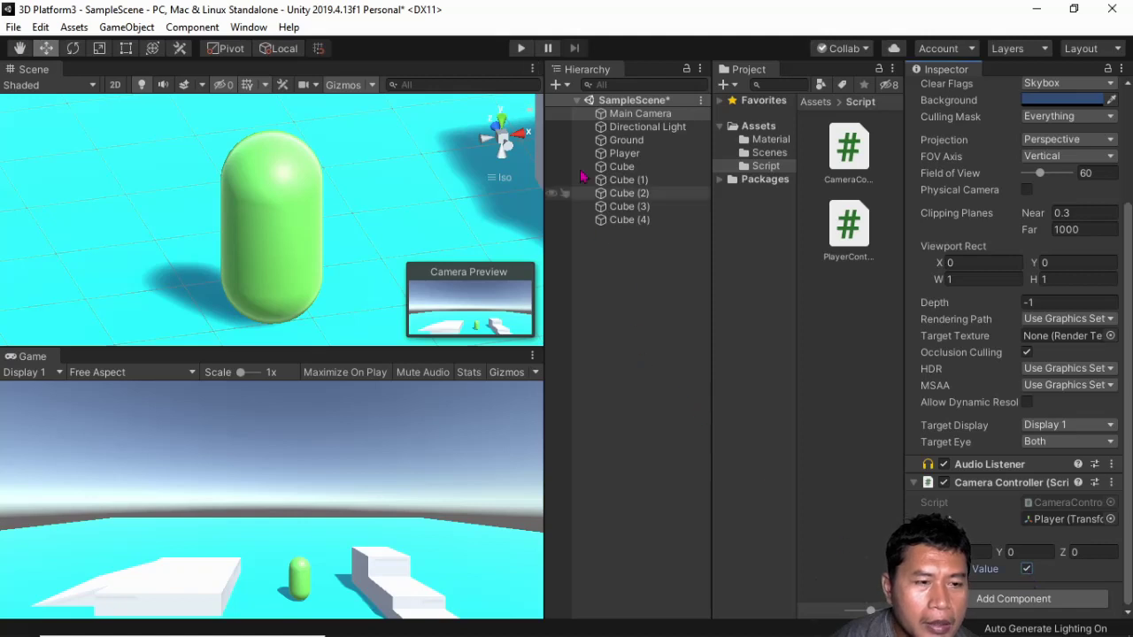
Step: Run Play mode with Use Offset Value on, walk the player with WASD around the blocks and stairs, then stop
{"action": "left_click", "coordinate": [521, 49]}
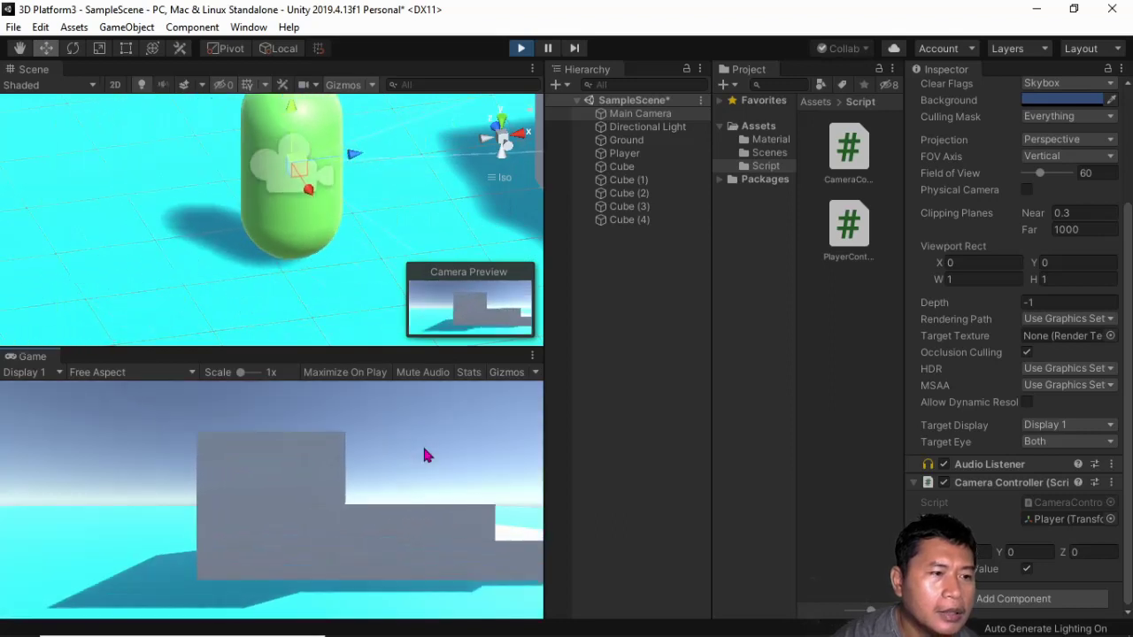
{"action": "scroll", "coordinate": [377, 205], "scroll_direction": "down", "scroll_amount": 2}
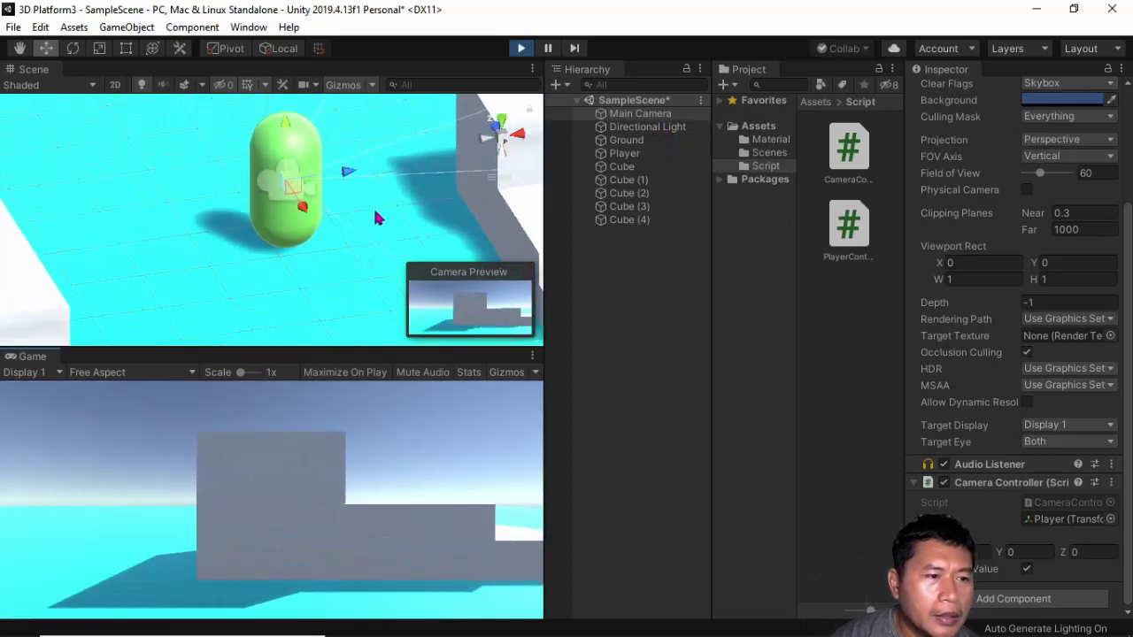
{"action": "scroll", "coordinate": [372, 213], "scroll_direction": "down", "scroll_amount": 2}
{"action": "scroll", "coordinate": [296, 210], "scroll_direction": "down", "scroll_amount": 2}
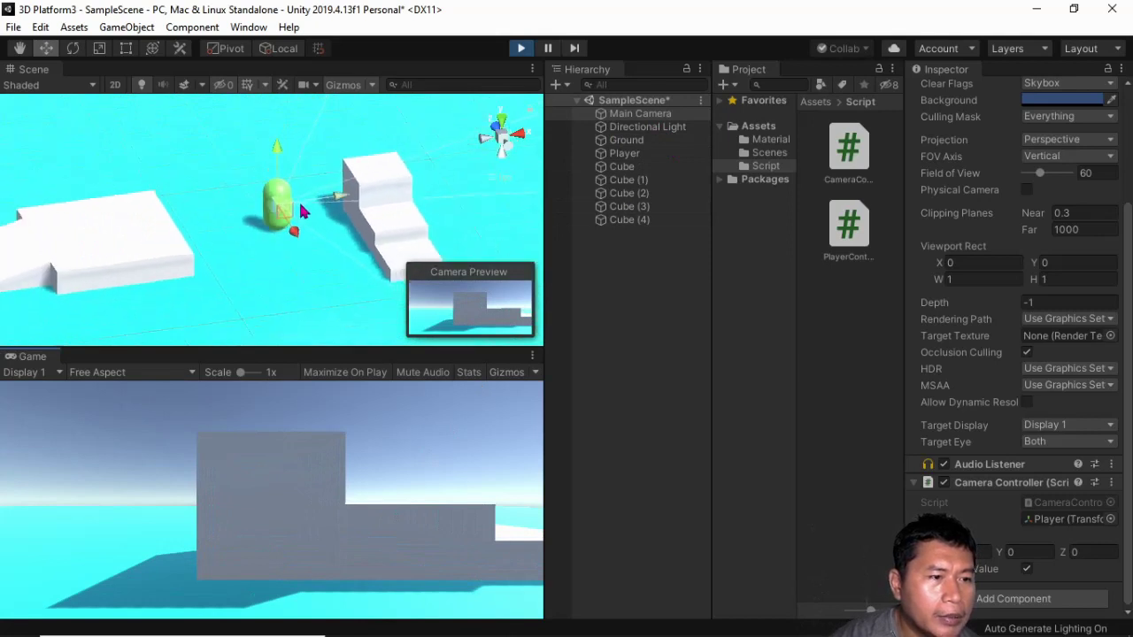
{"action": "scroll", "coordinate": [301, 210], "scroll_direction": "down", "scroll_amount": 2}
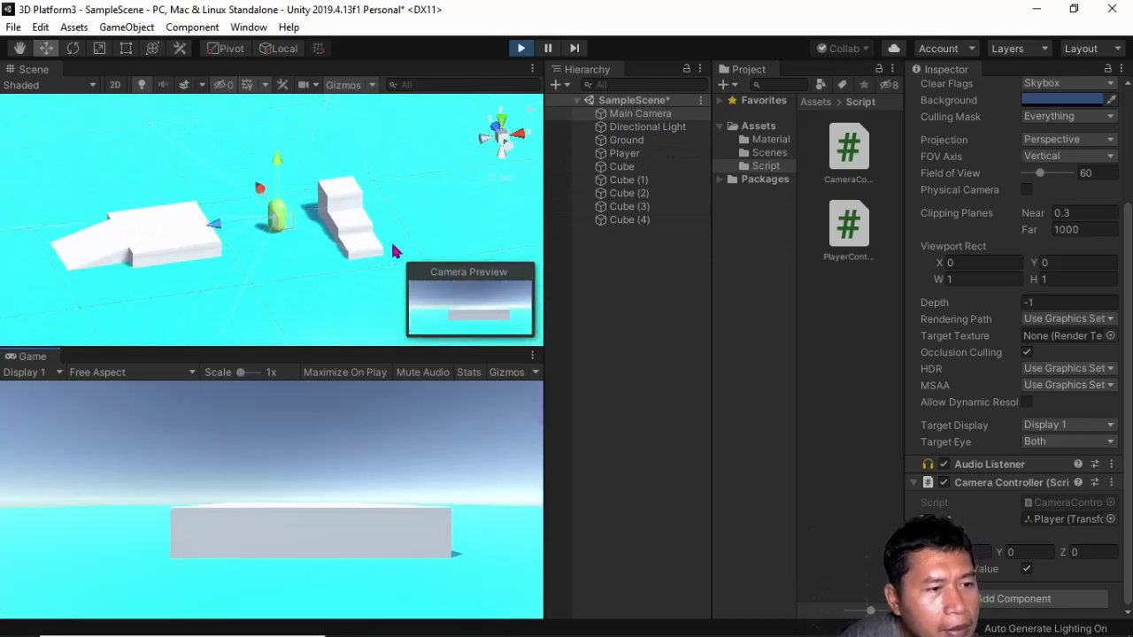
{"action": "key", "text": "w"}
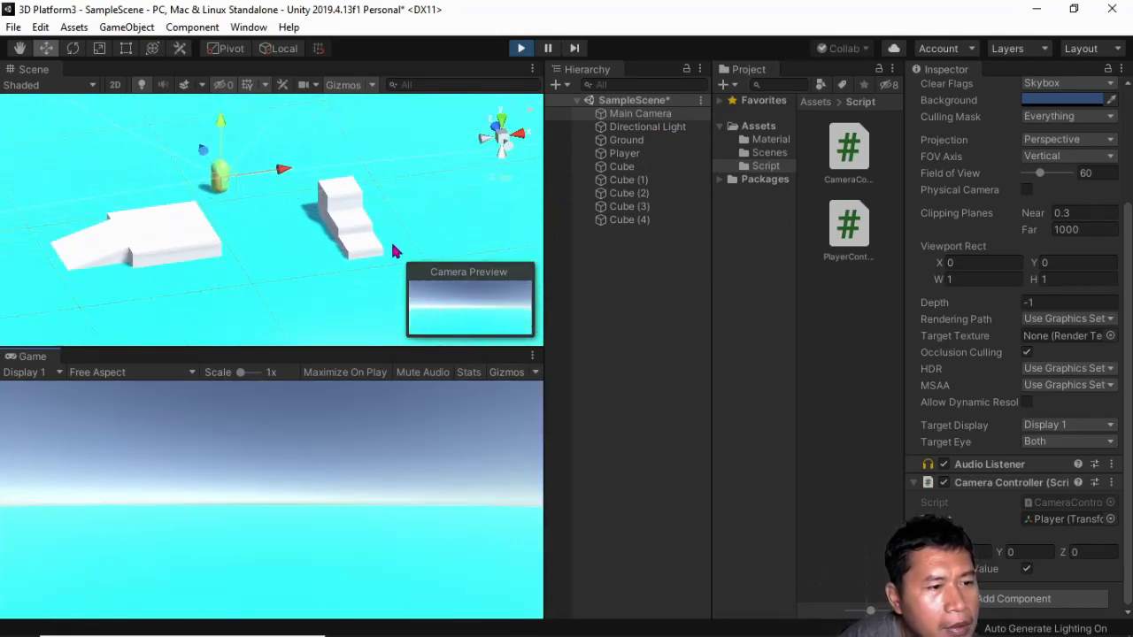
{"action": "key", "text": "s"}
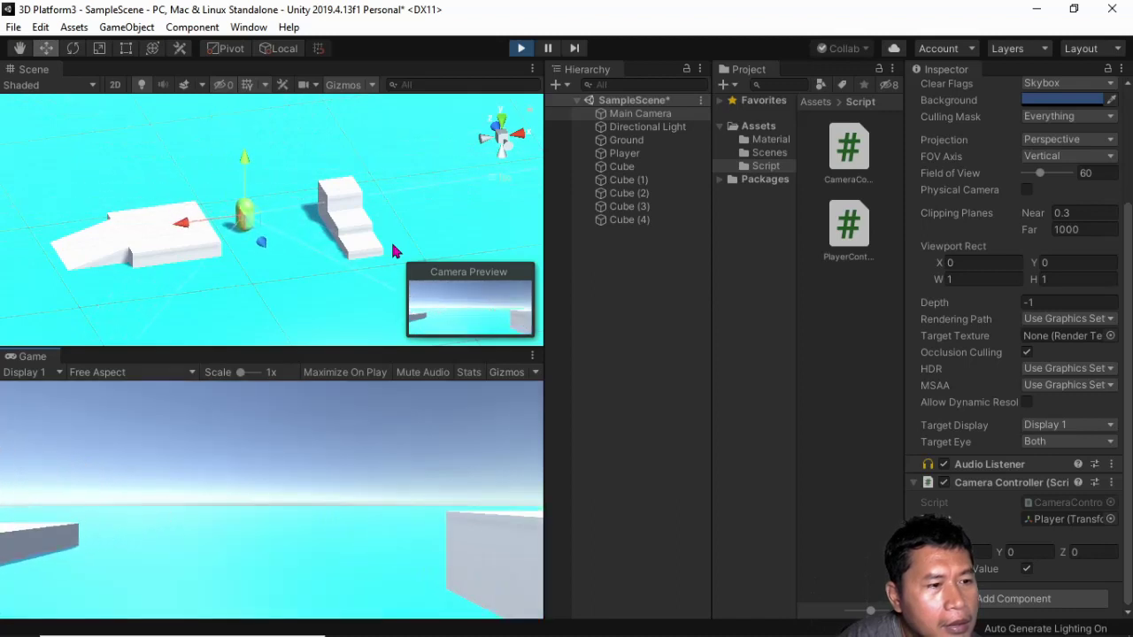
{"action": "key", "text": "w"}
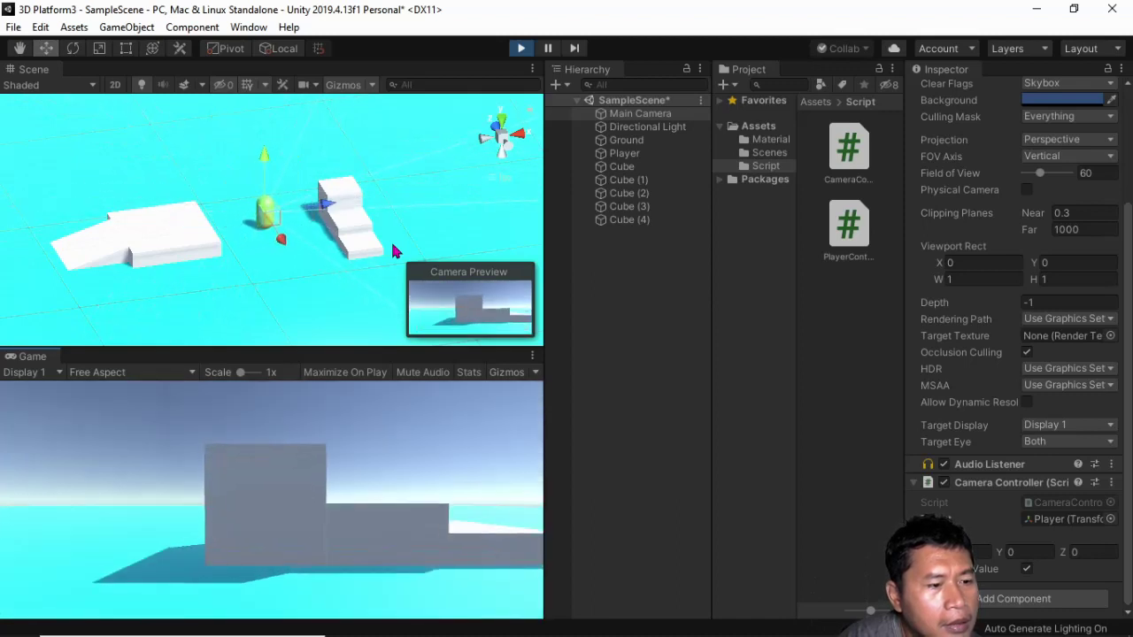
{"action": "key", "text": "s"}
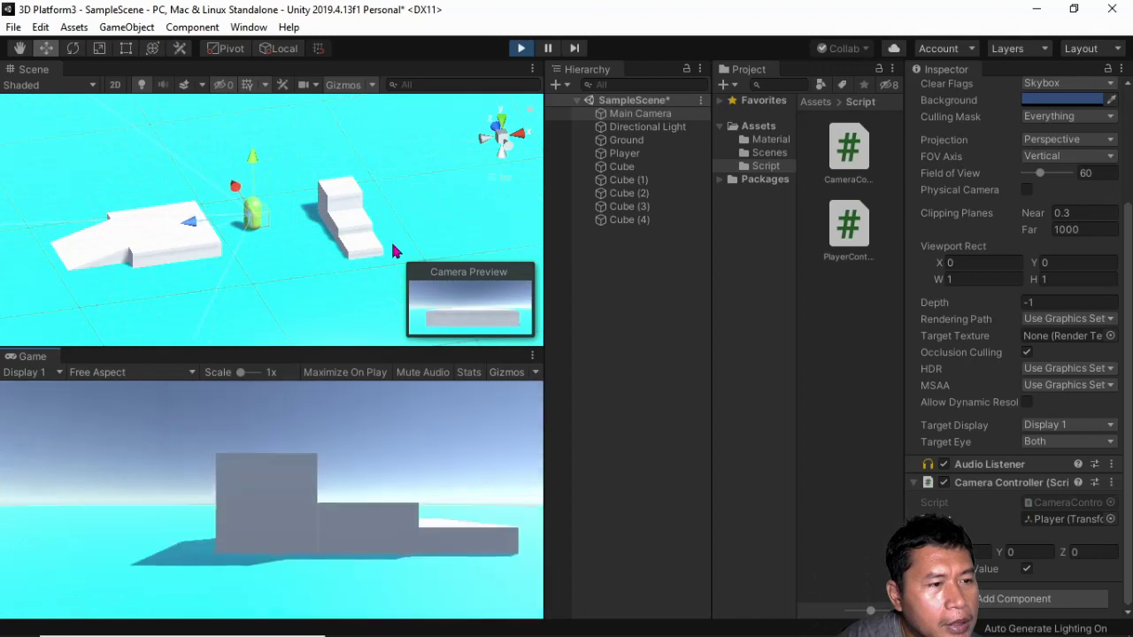
{"action": "key", "text": "a"}
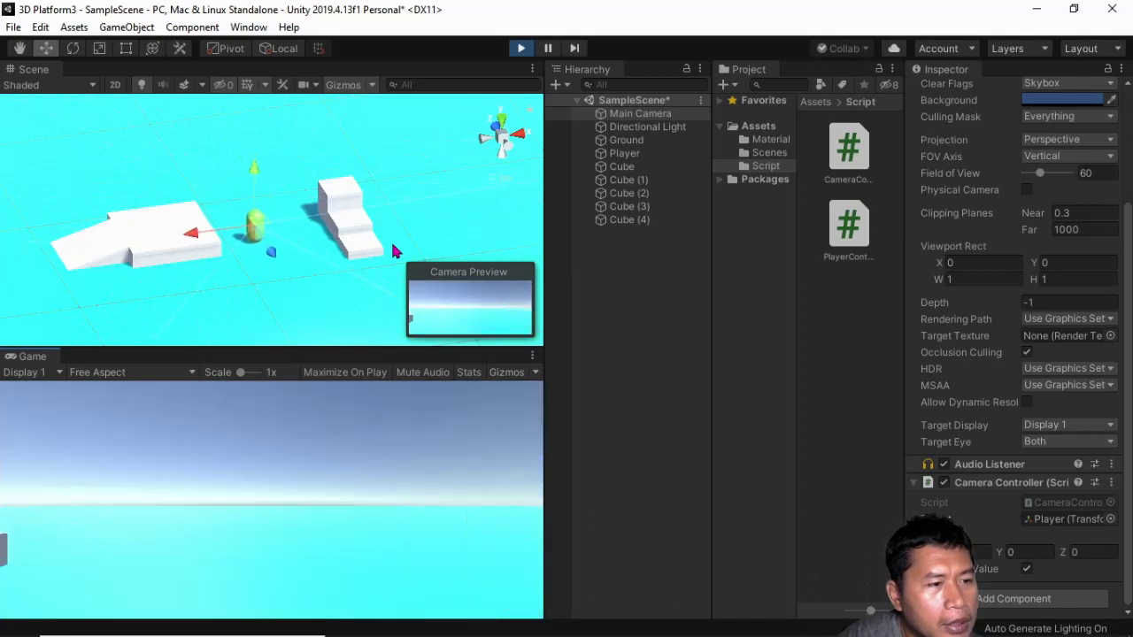
{"action": "key", "text": "w"}
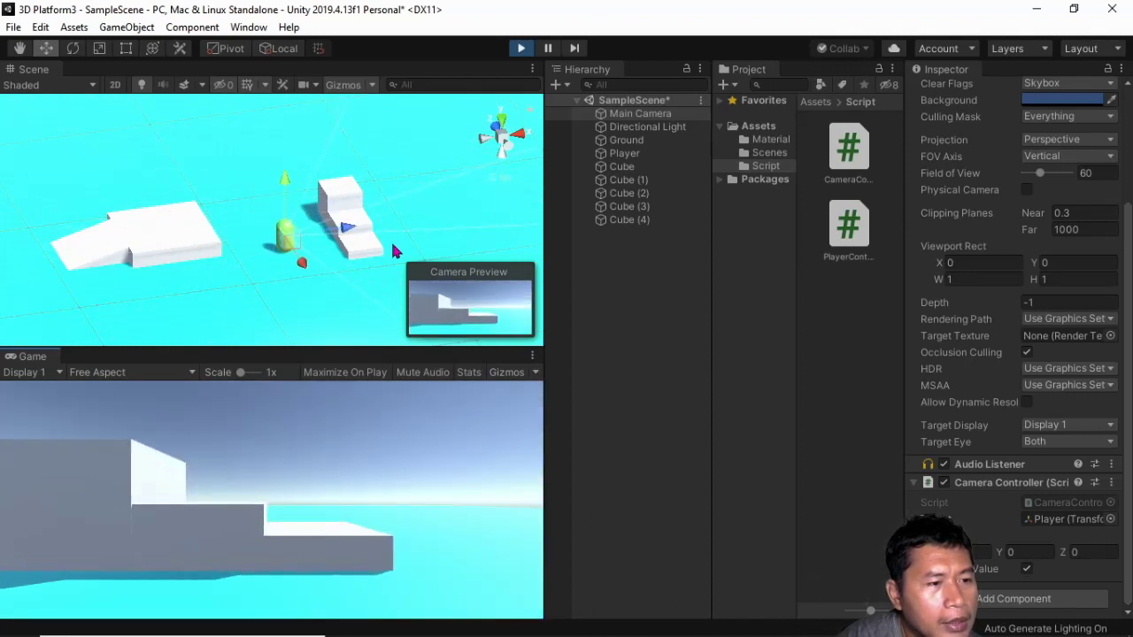
{"action": "key", "text": "s"}
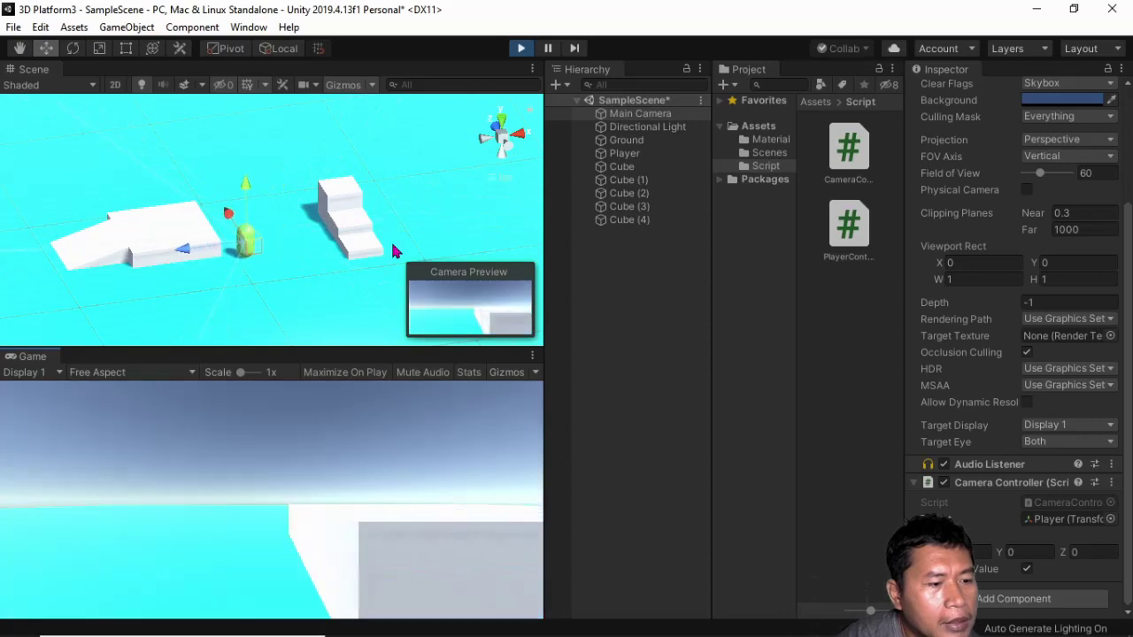
{"action": "key", "text": "d"}
{"action": "key", "text": "w"}
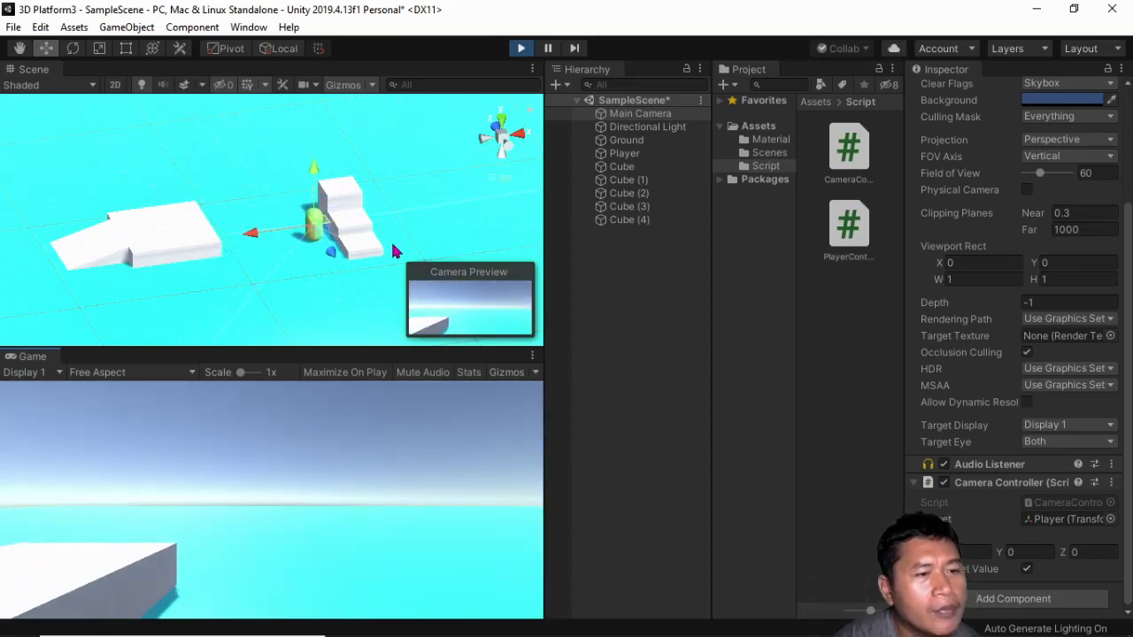
{"action": "left_click", "coordinate": [521, 50]}
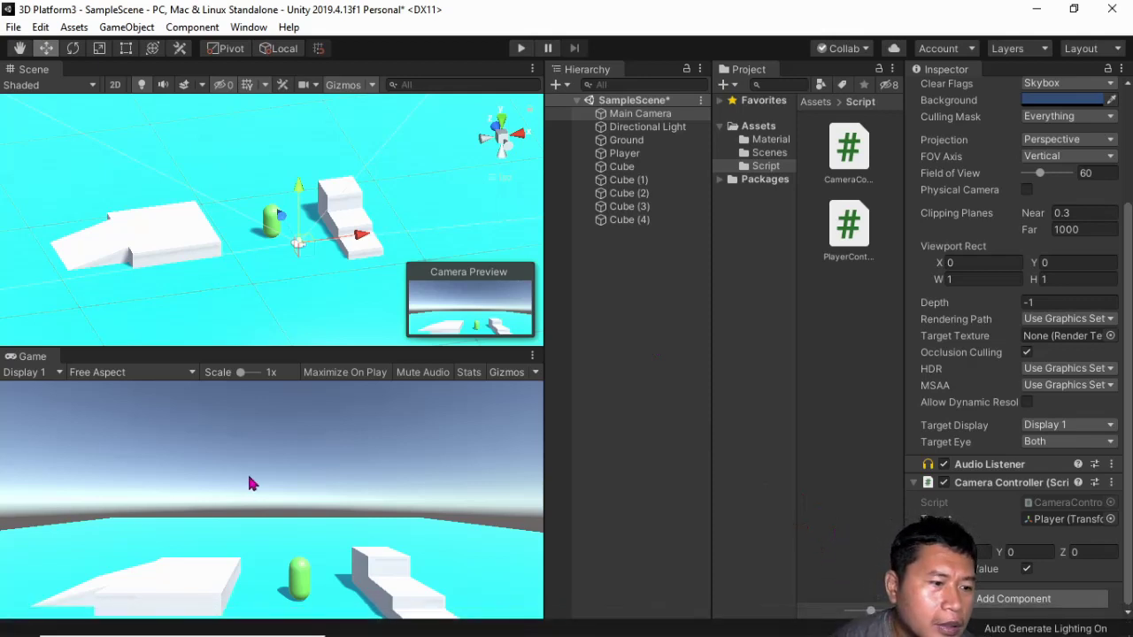
Step: Start Play mode and walk the player with W and D between platform and stairs
{"action": "left_click", "coordinate": [520, 48]}
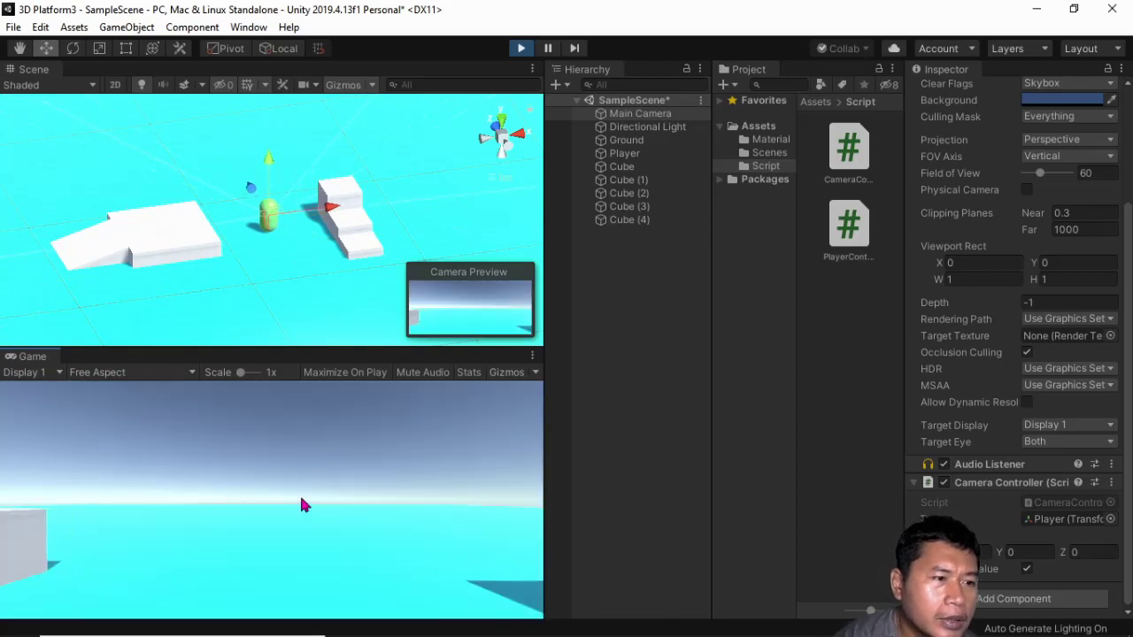
{"action": "key", "text": "w"}
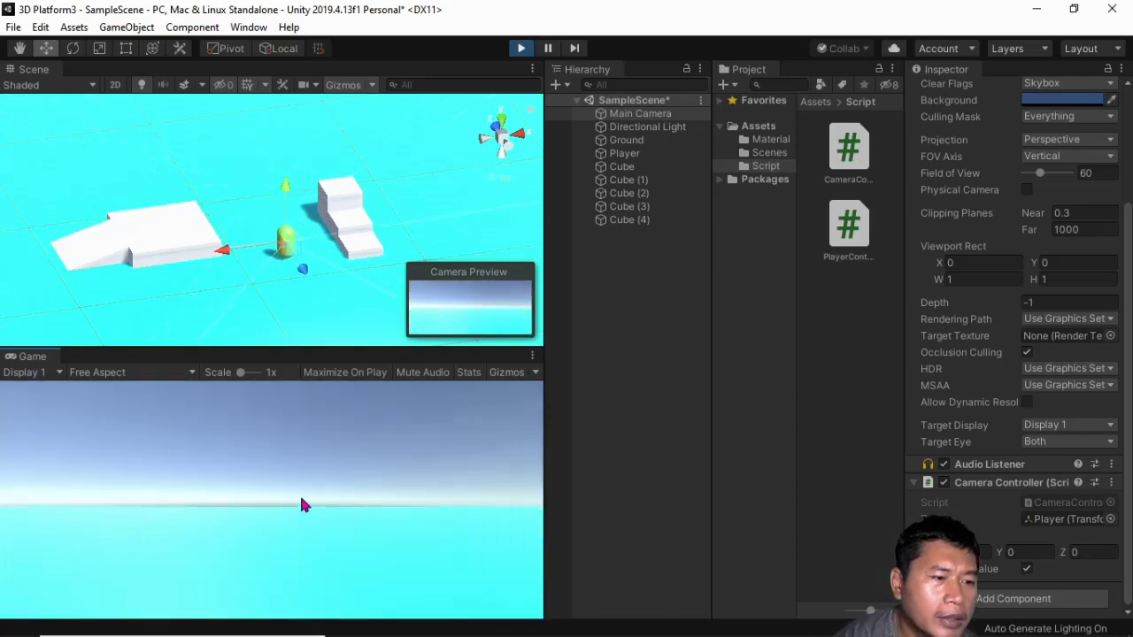
{"action": "key", "text": "w"}
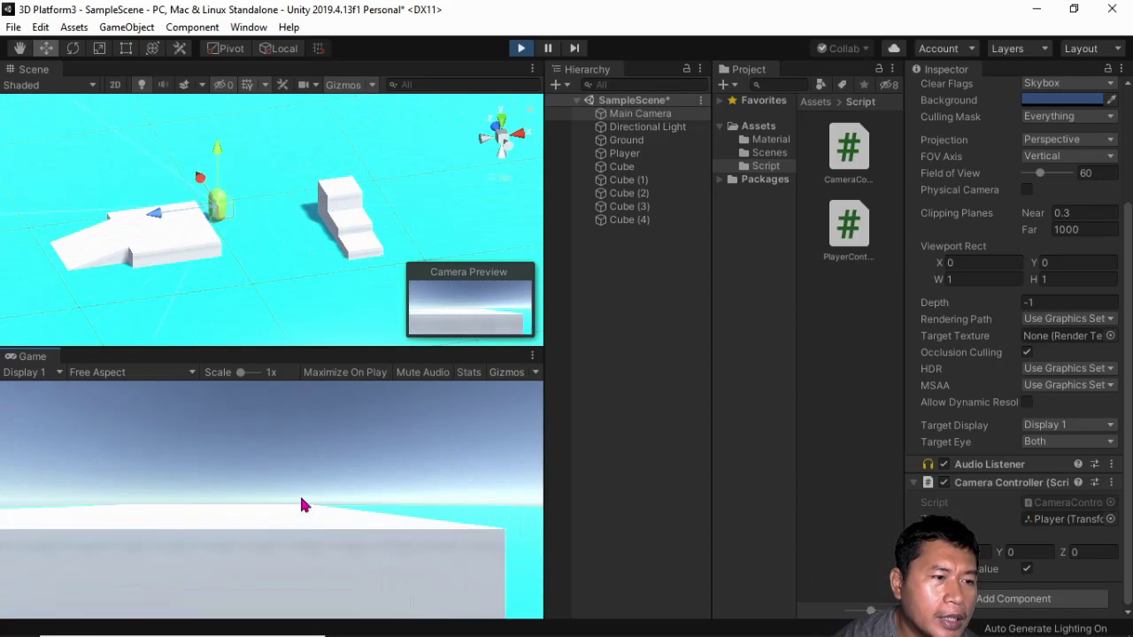
{"action": "key", "text": "d"}
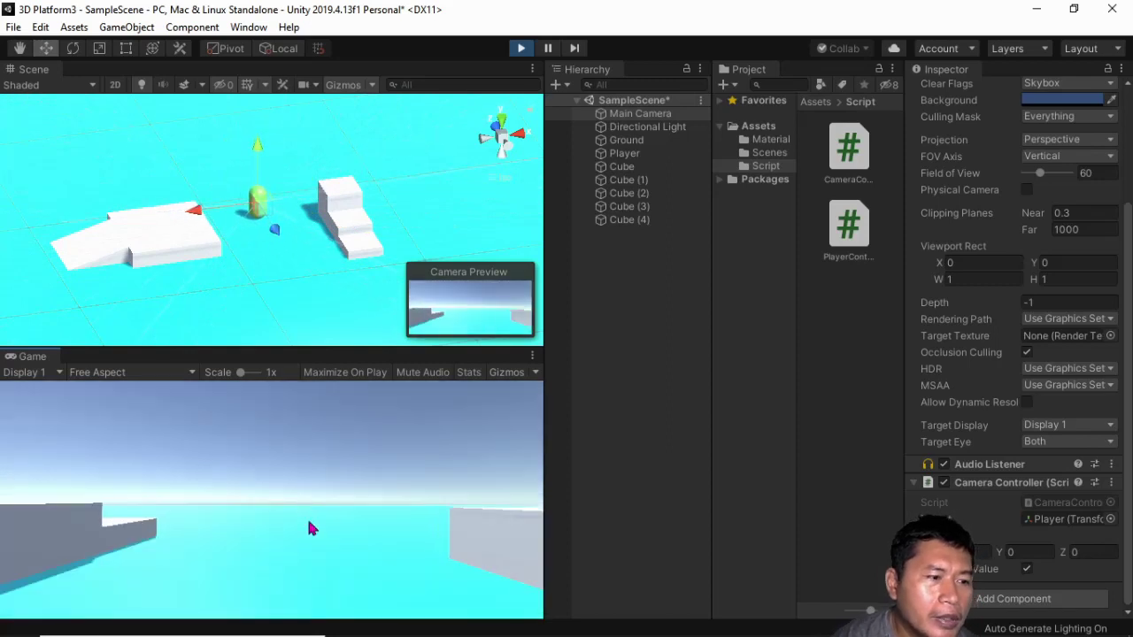